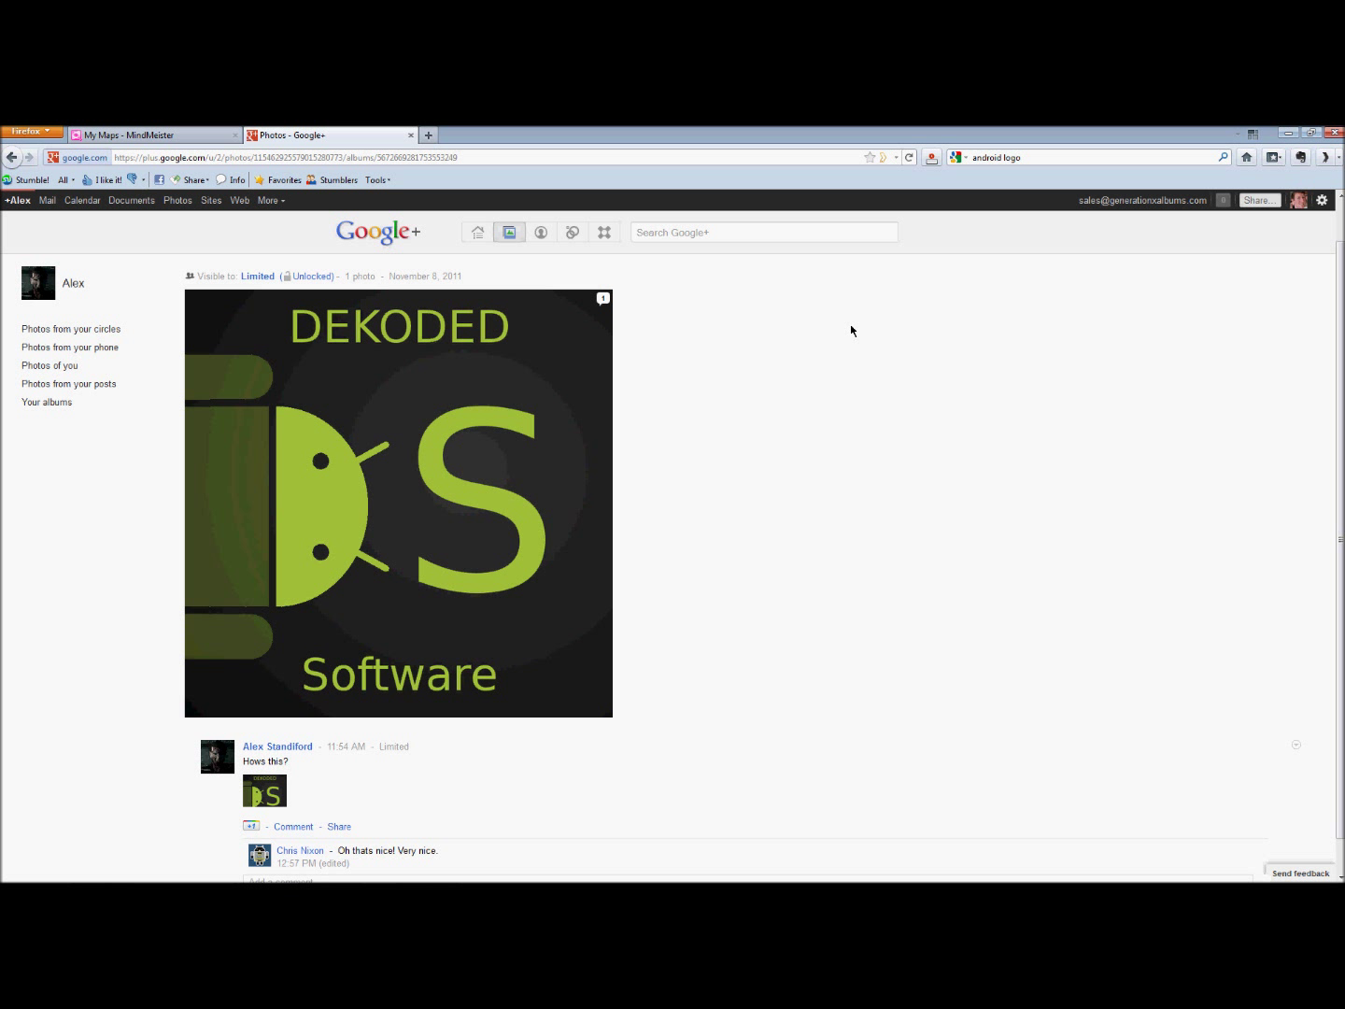
Sample the Android body's green (a5c63b) as GIMP's foreground colour with the Color Picker
key(alt+Tab)
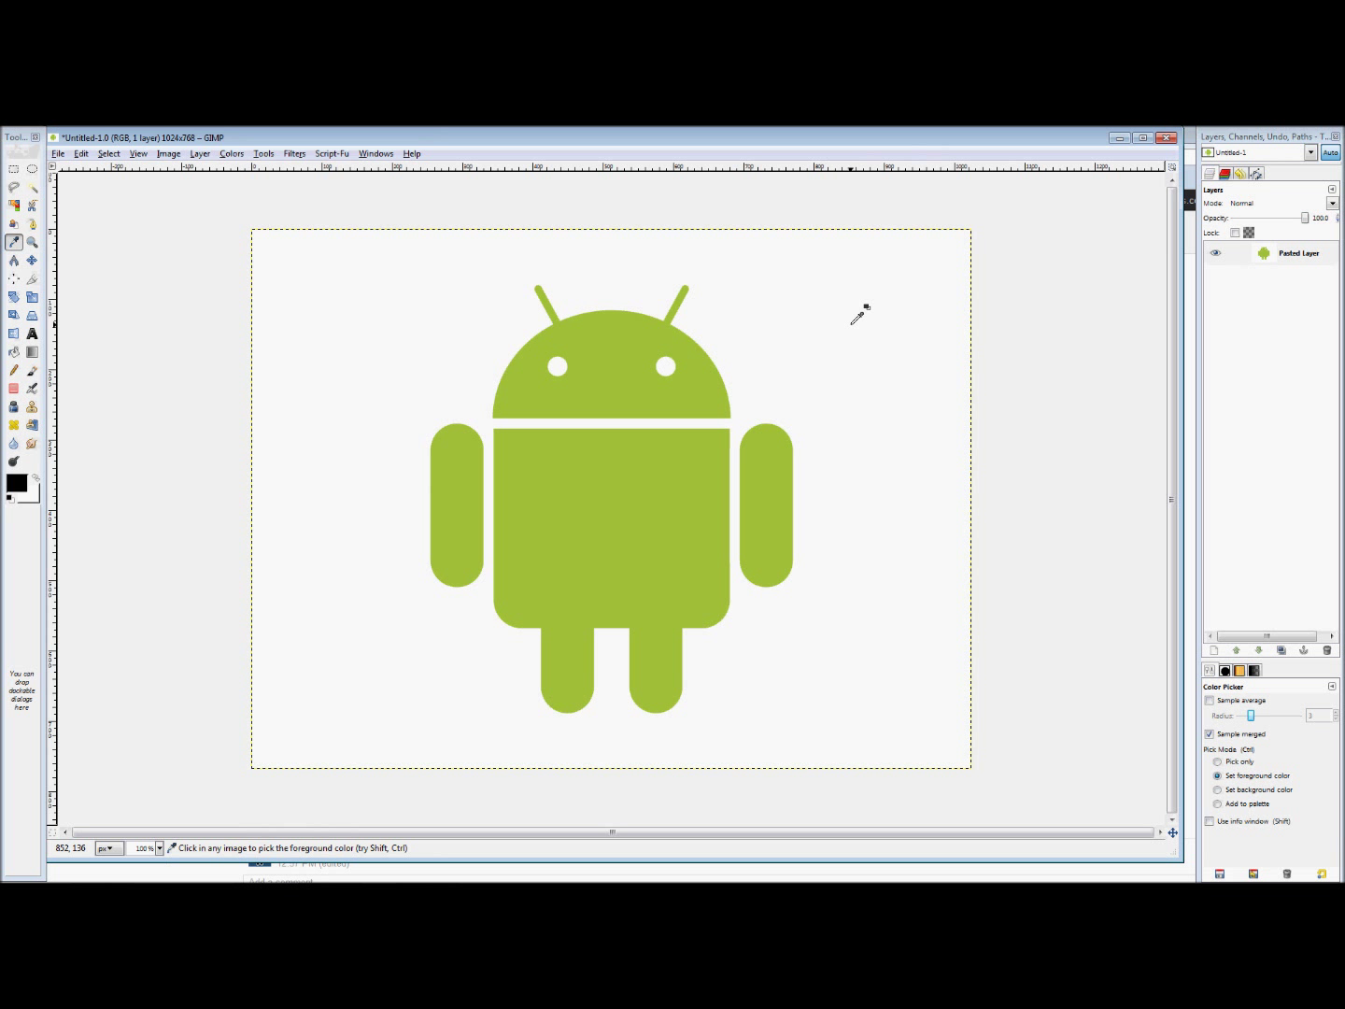
click(17, 241)
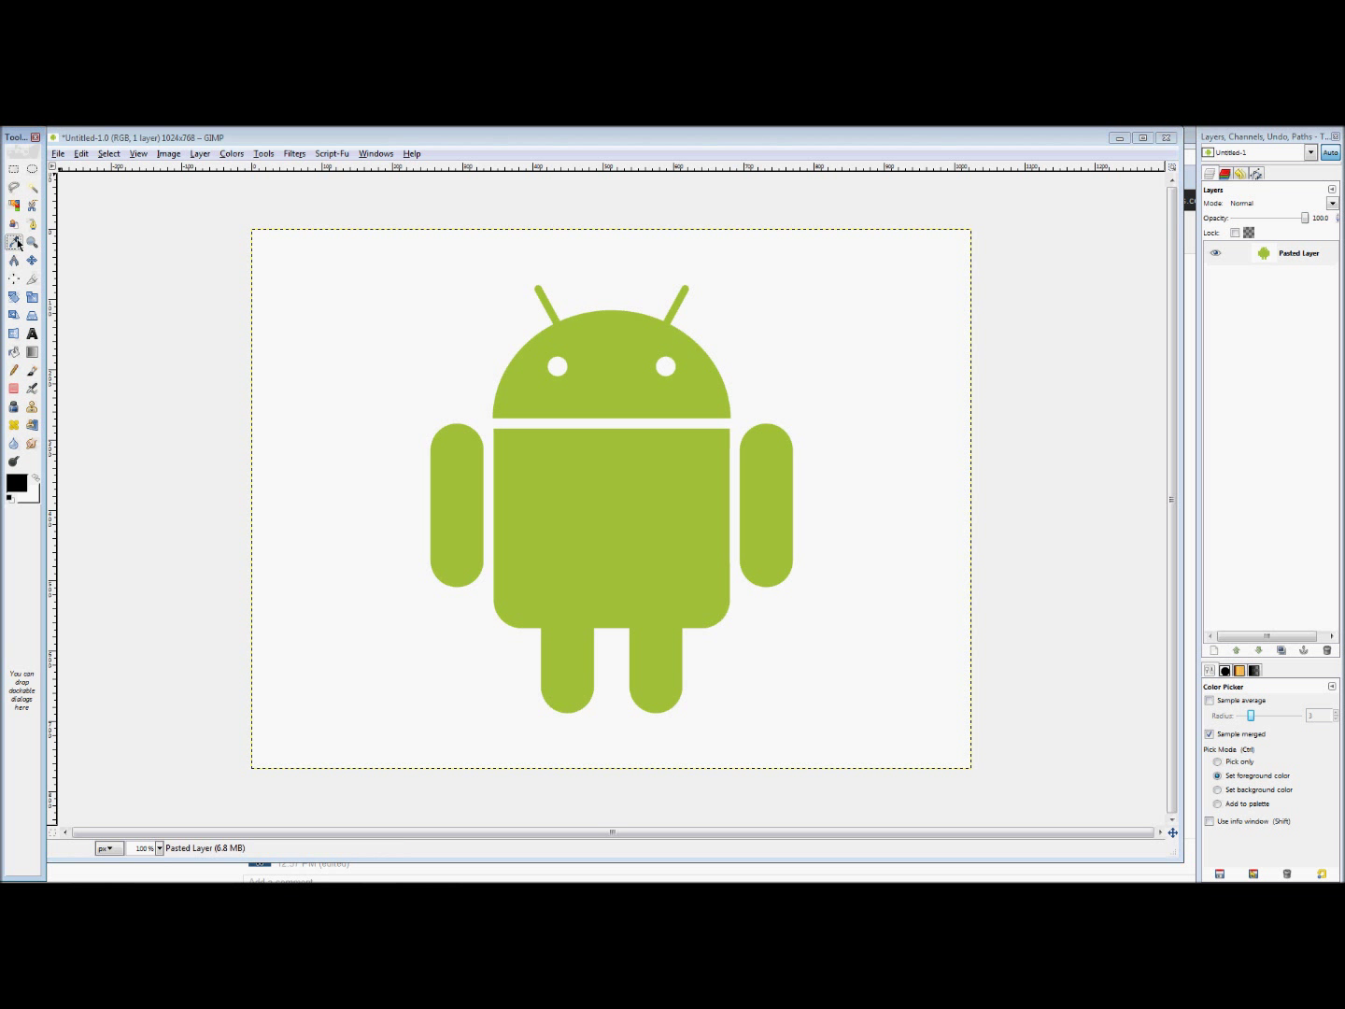
click(648, 504)
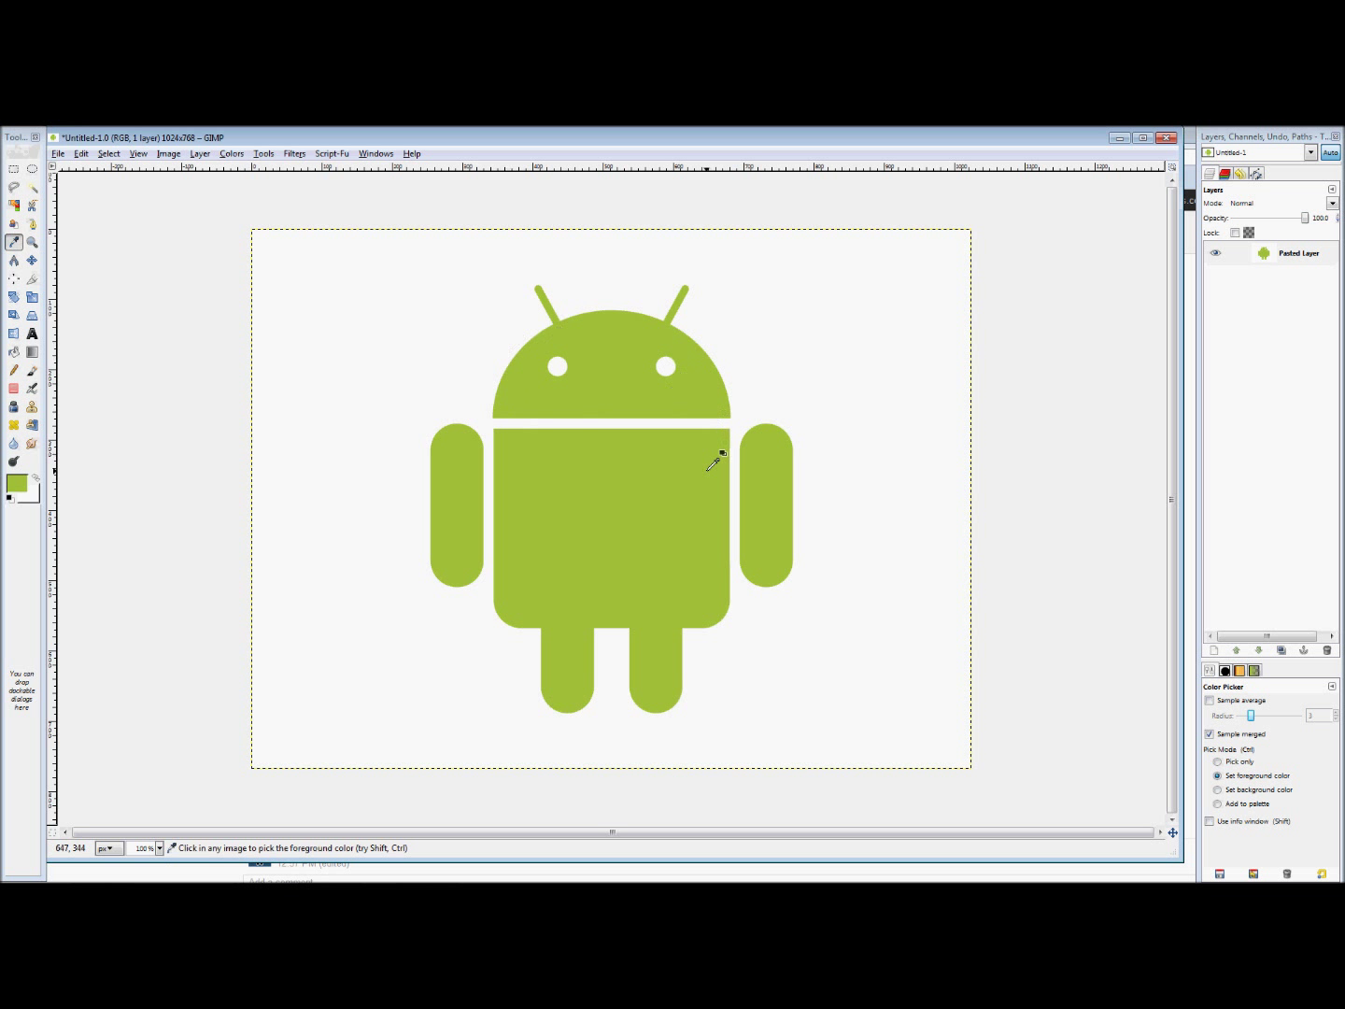
click(17, 482)
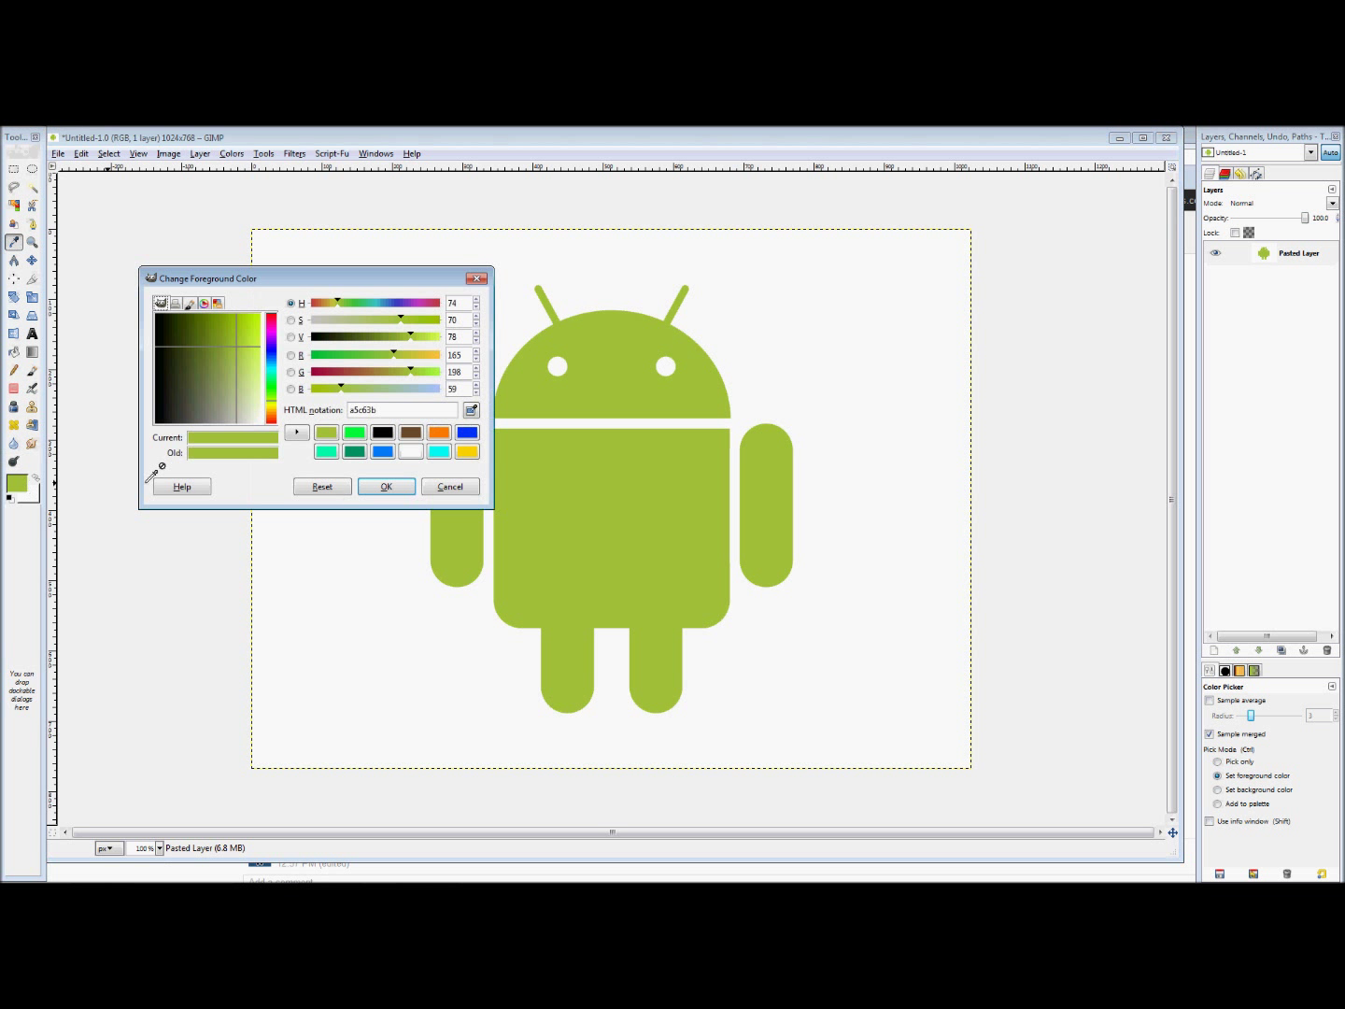
click(296, 432)
click(386, 485)
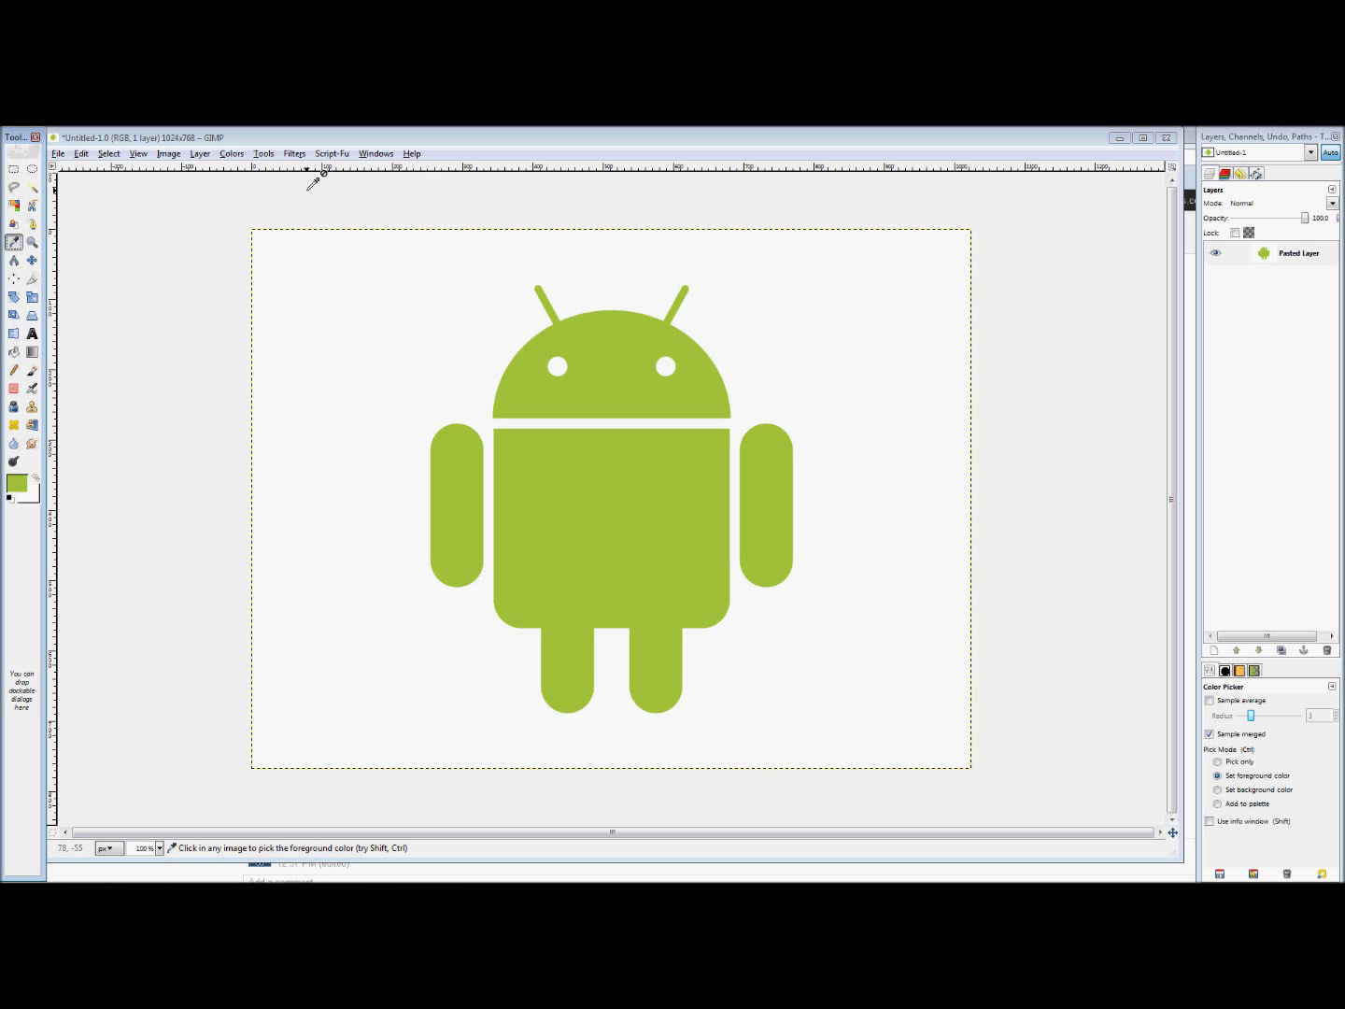
click(13, 205)
click(349, 295)
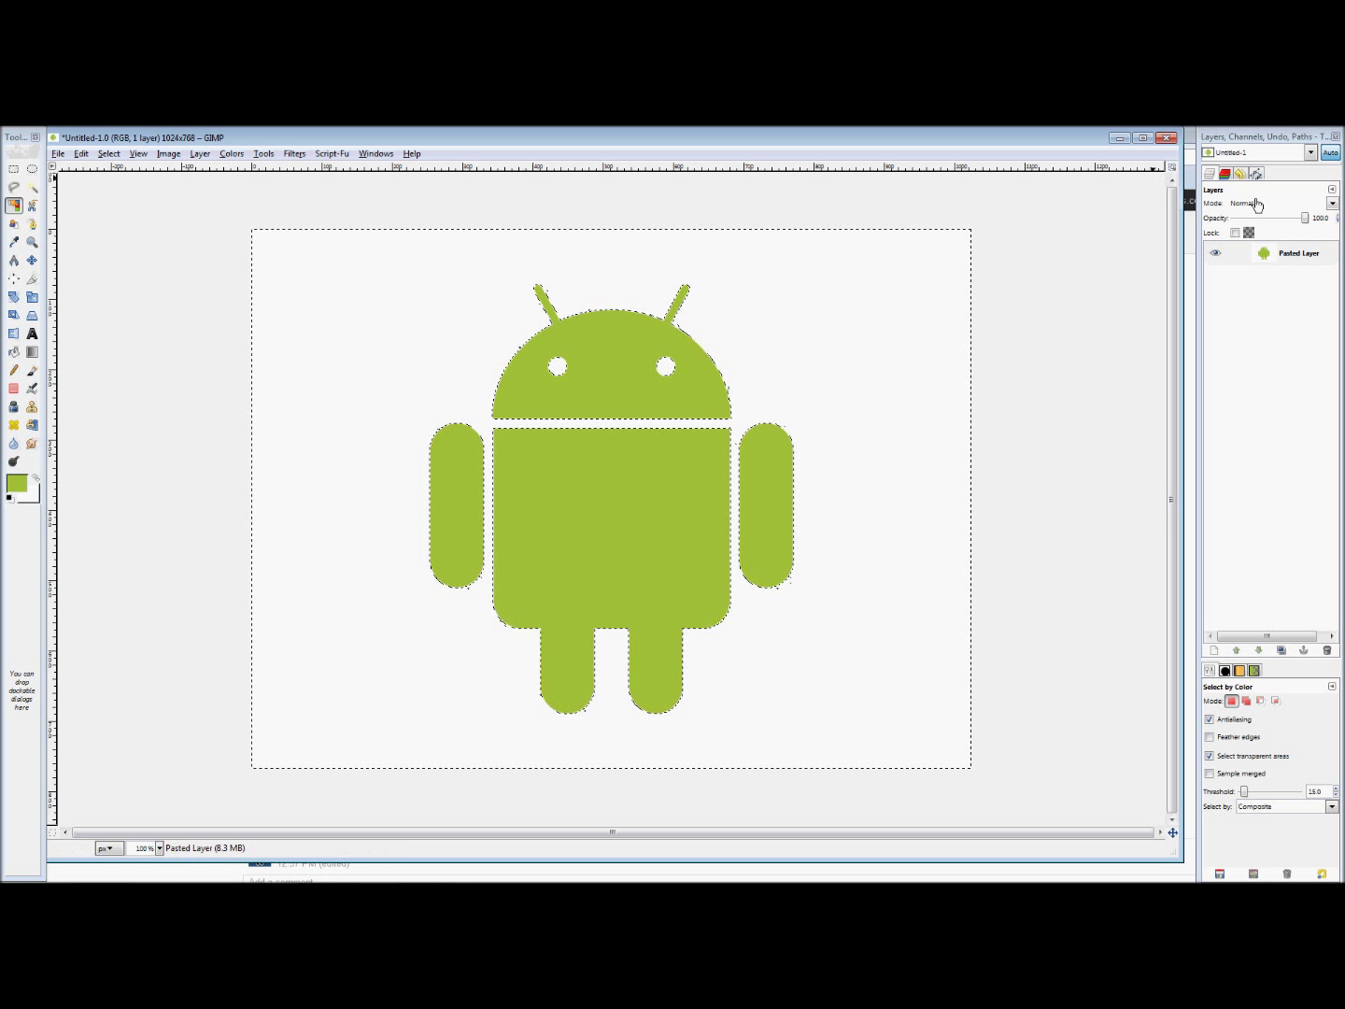
right_click(1263, 253)
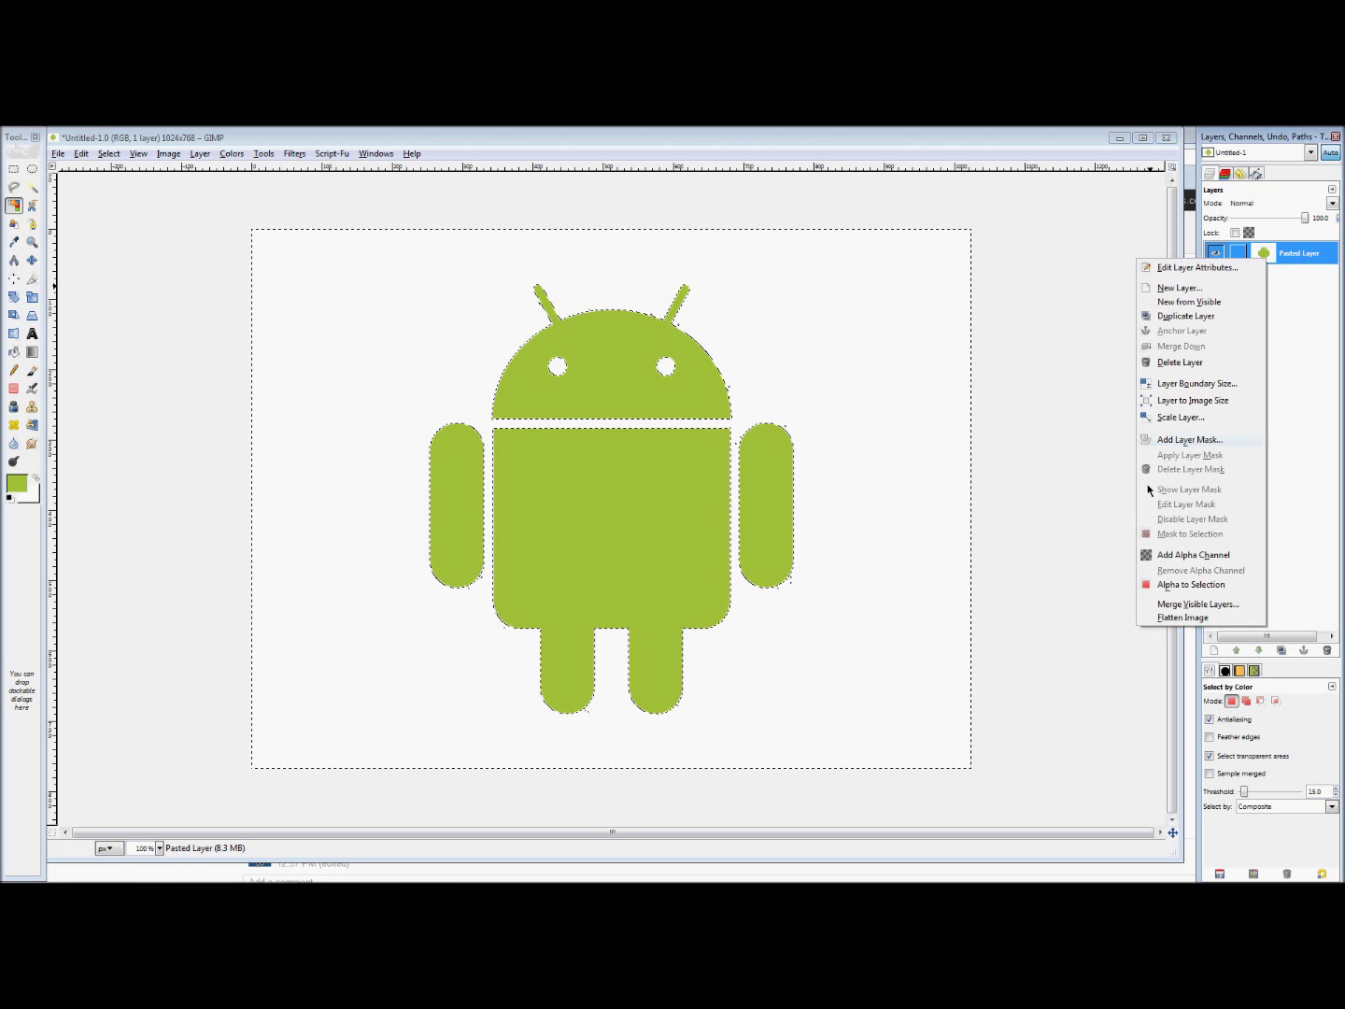
click(1182, 555)
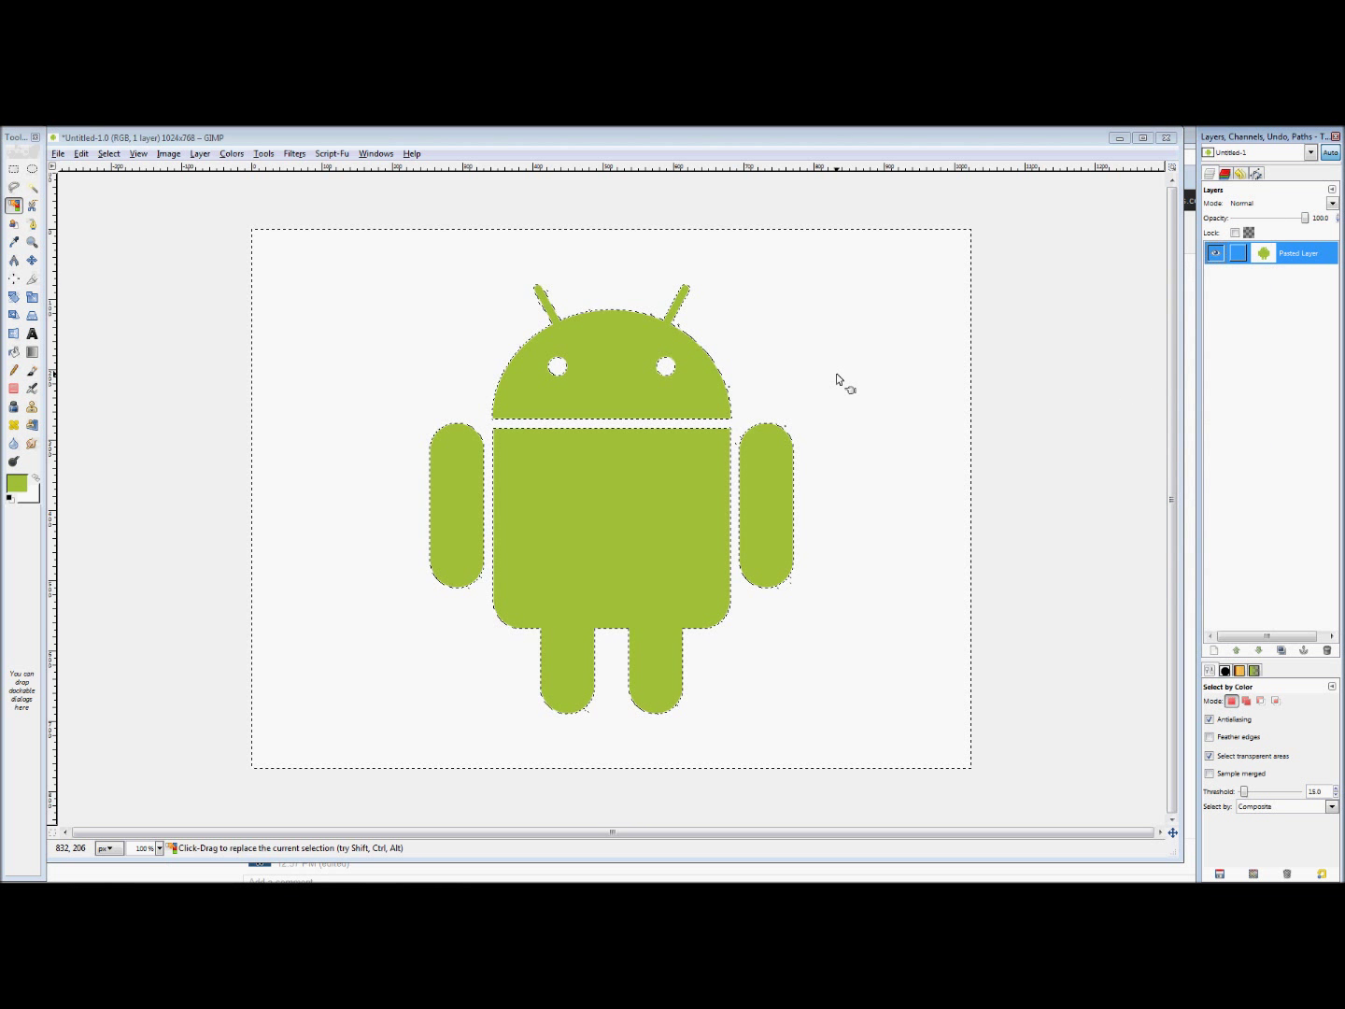
key(Delete)
key(ctrl+shift+a)
scroll(704, 331, up, 10)
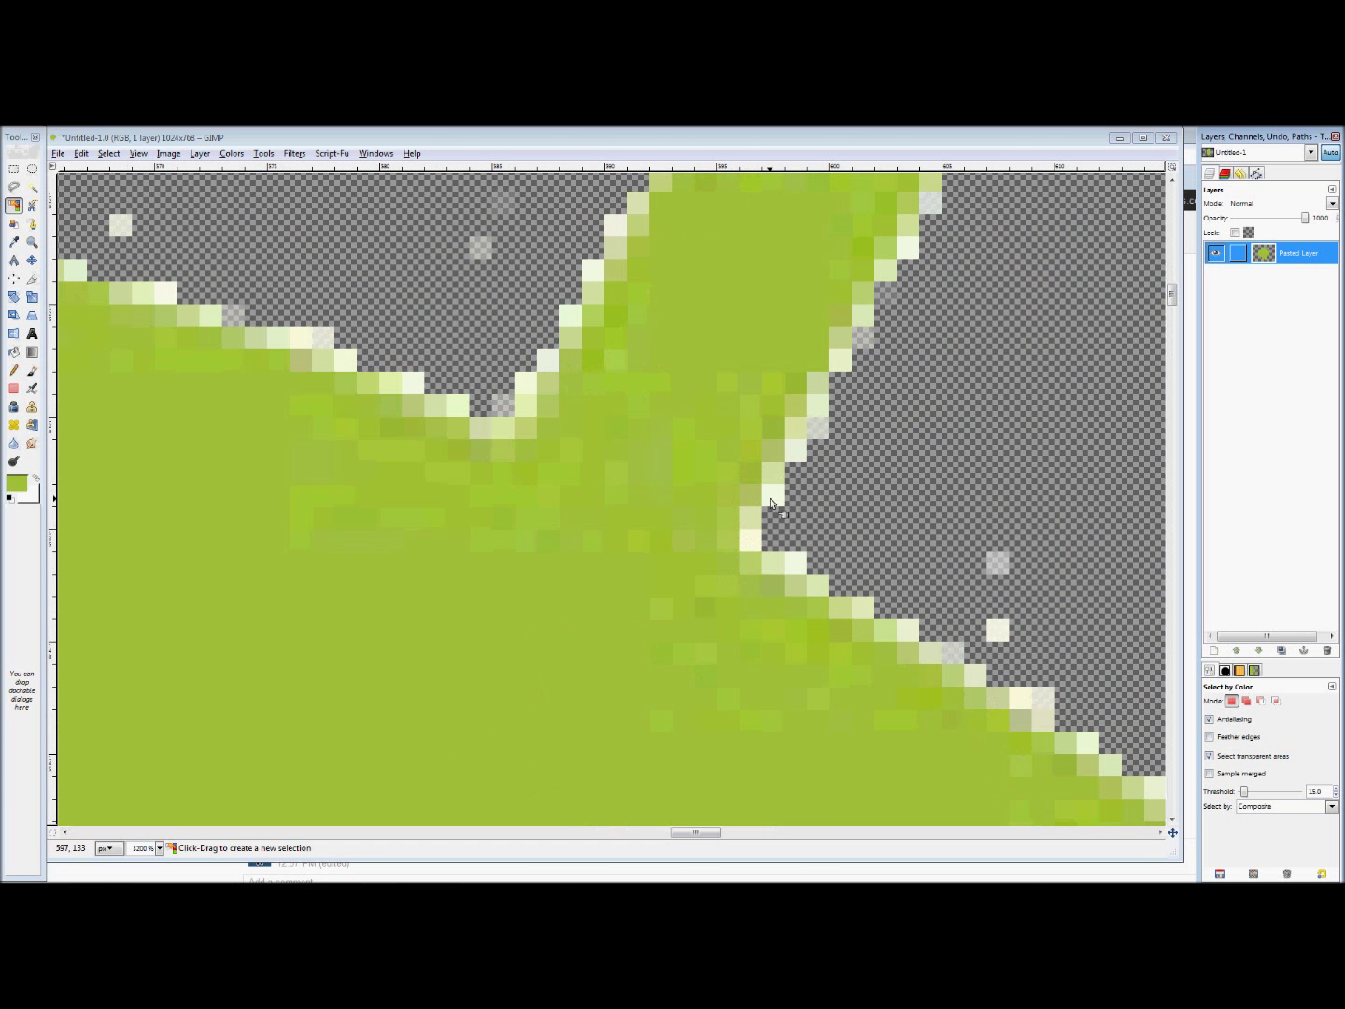
click(820, 568)
key(z)
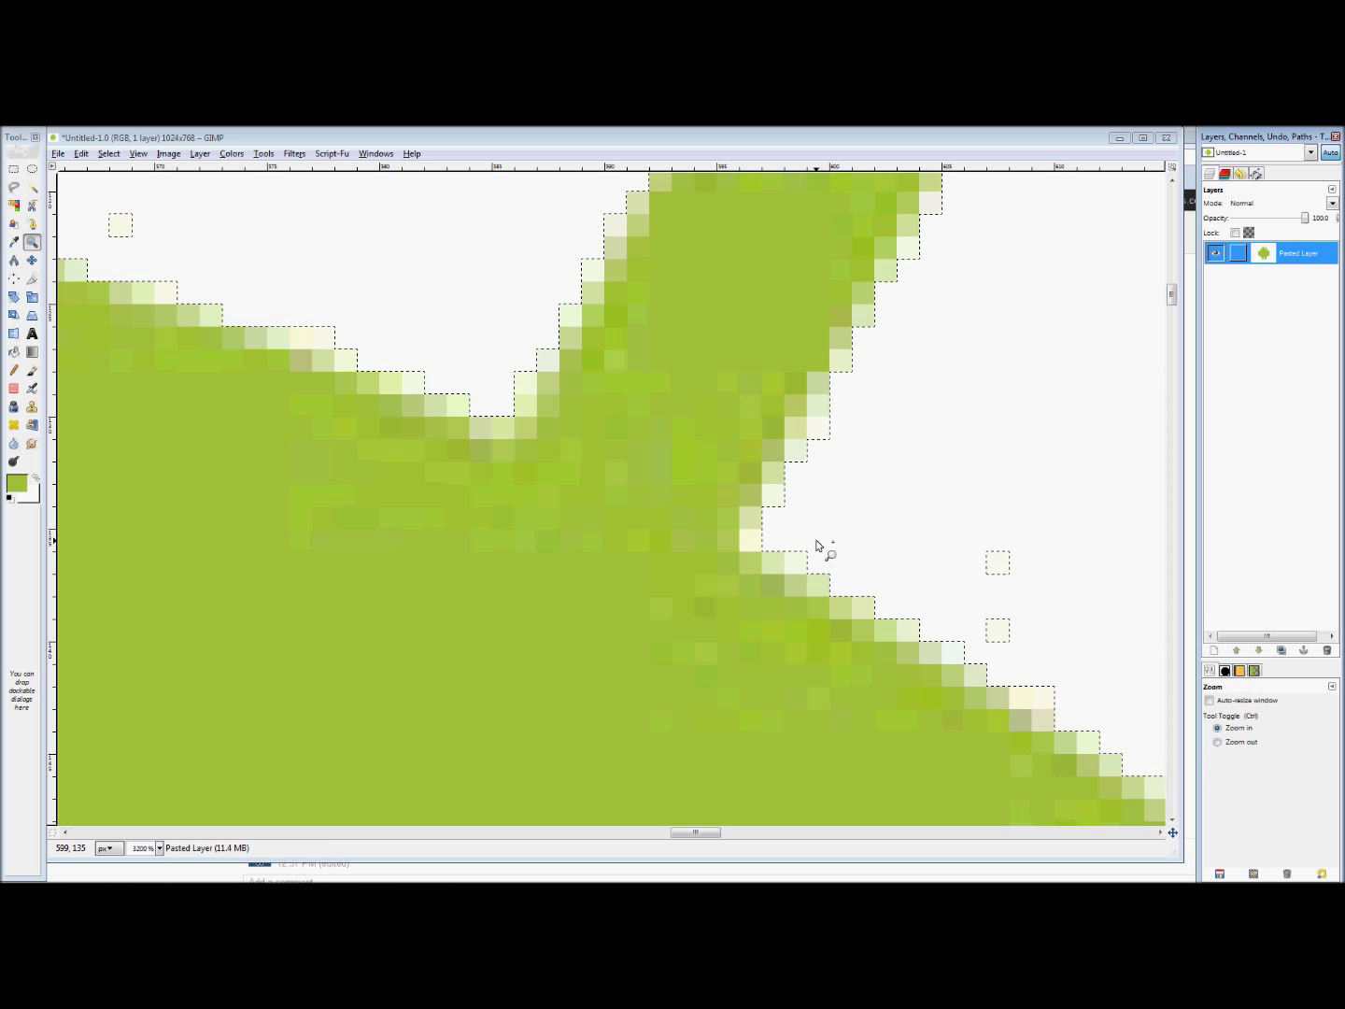
key(ctrl+shift+a)
scroll(792, 481, down, 2)
scroll(756, 472, up, 1)
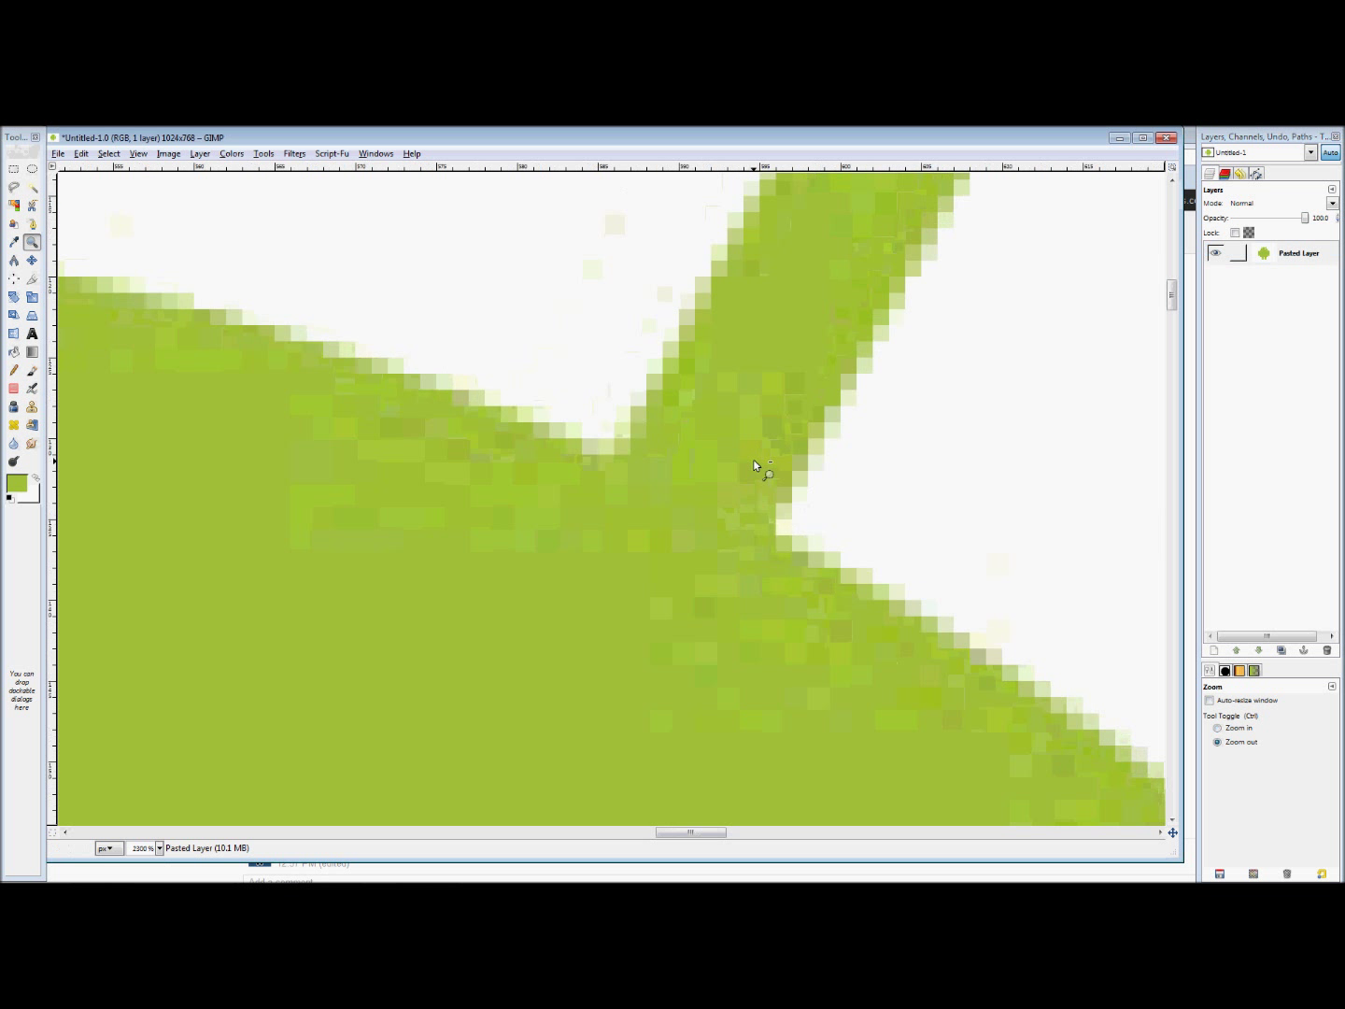
key(ctrl+shift+j)
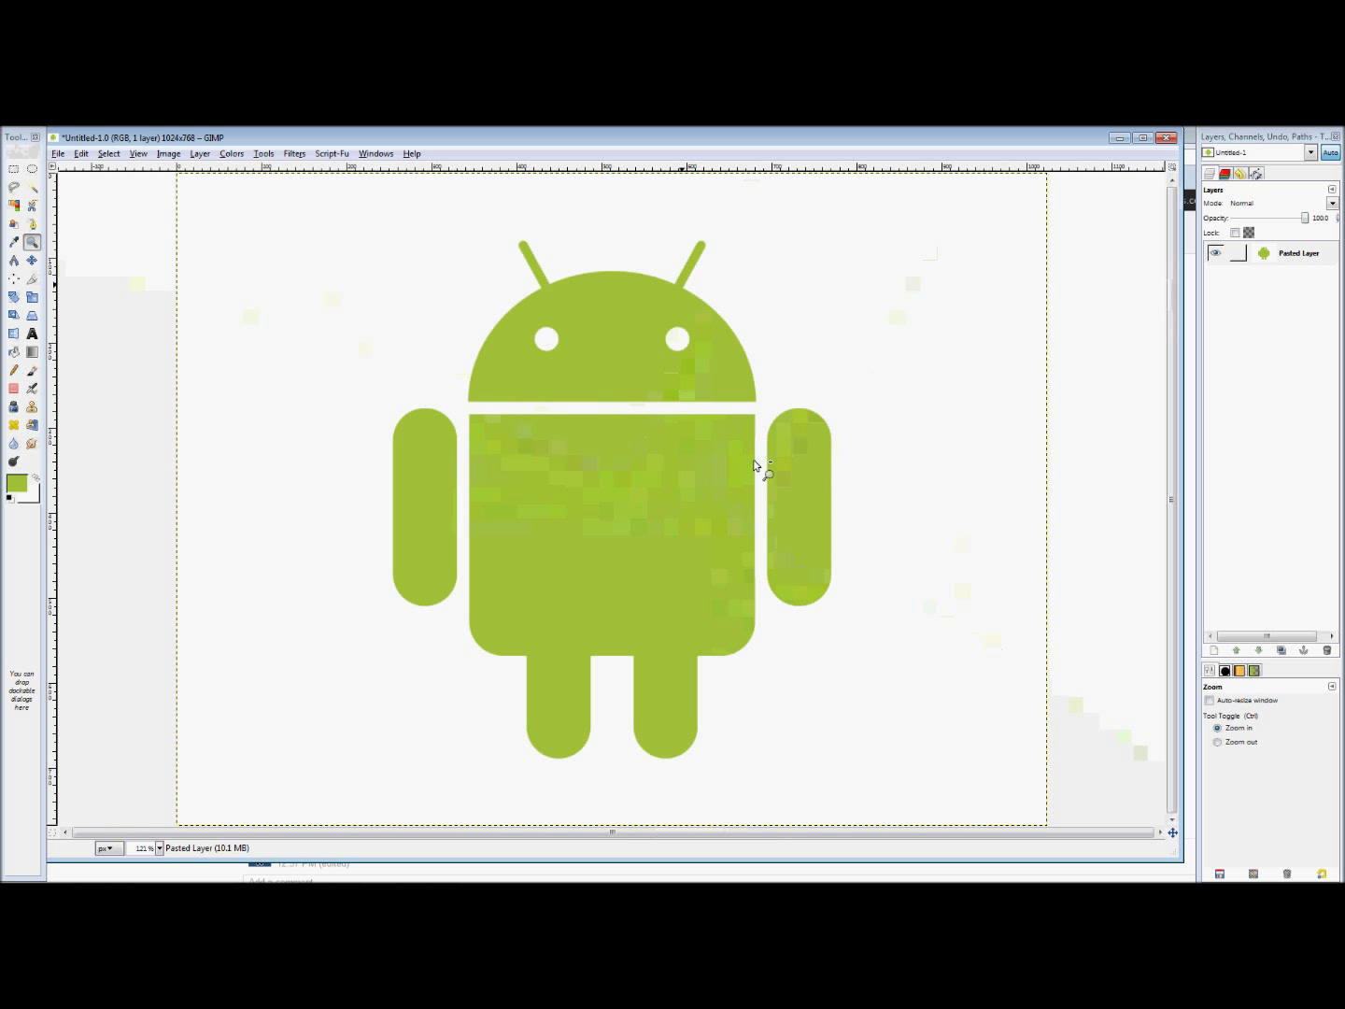
click(1260, 263)
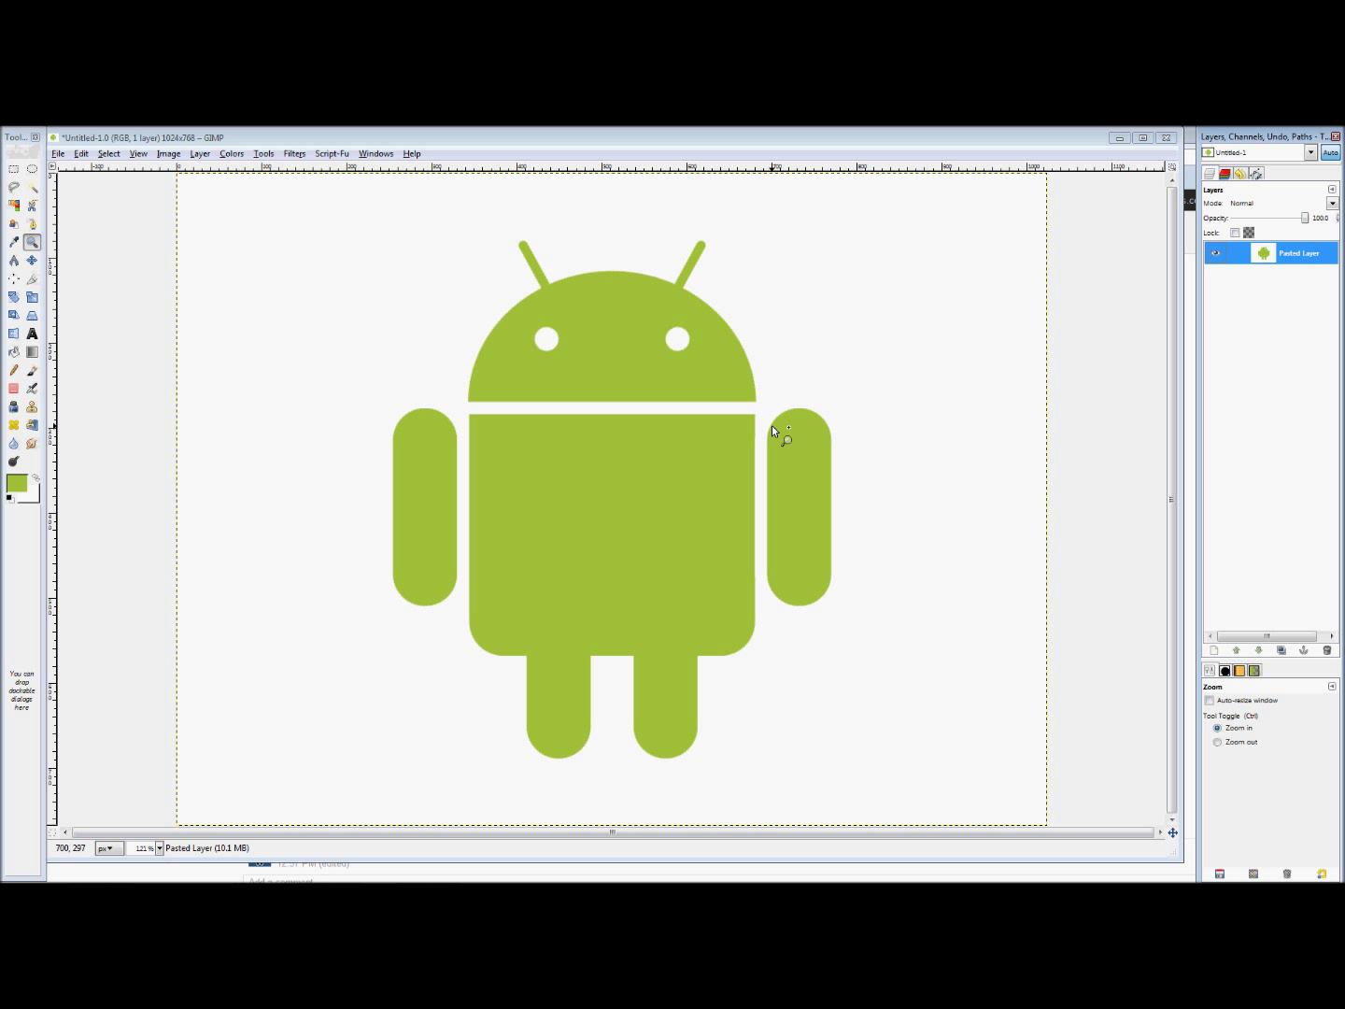
Add a Grayscale copy of layer mask to the Pasted Layer
right_click(1264, 254)
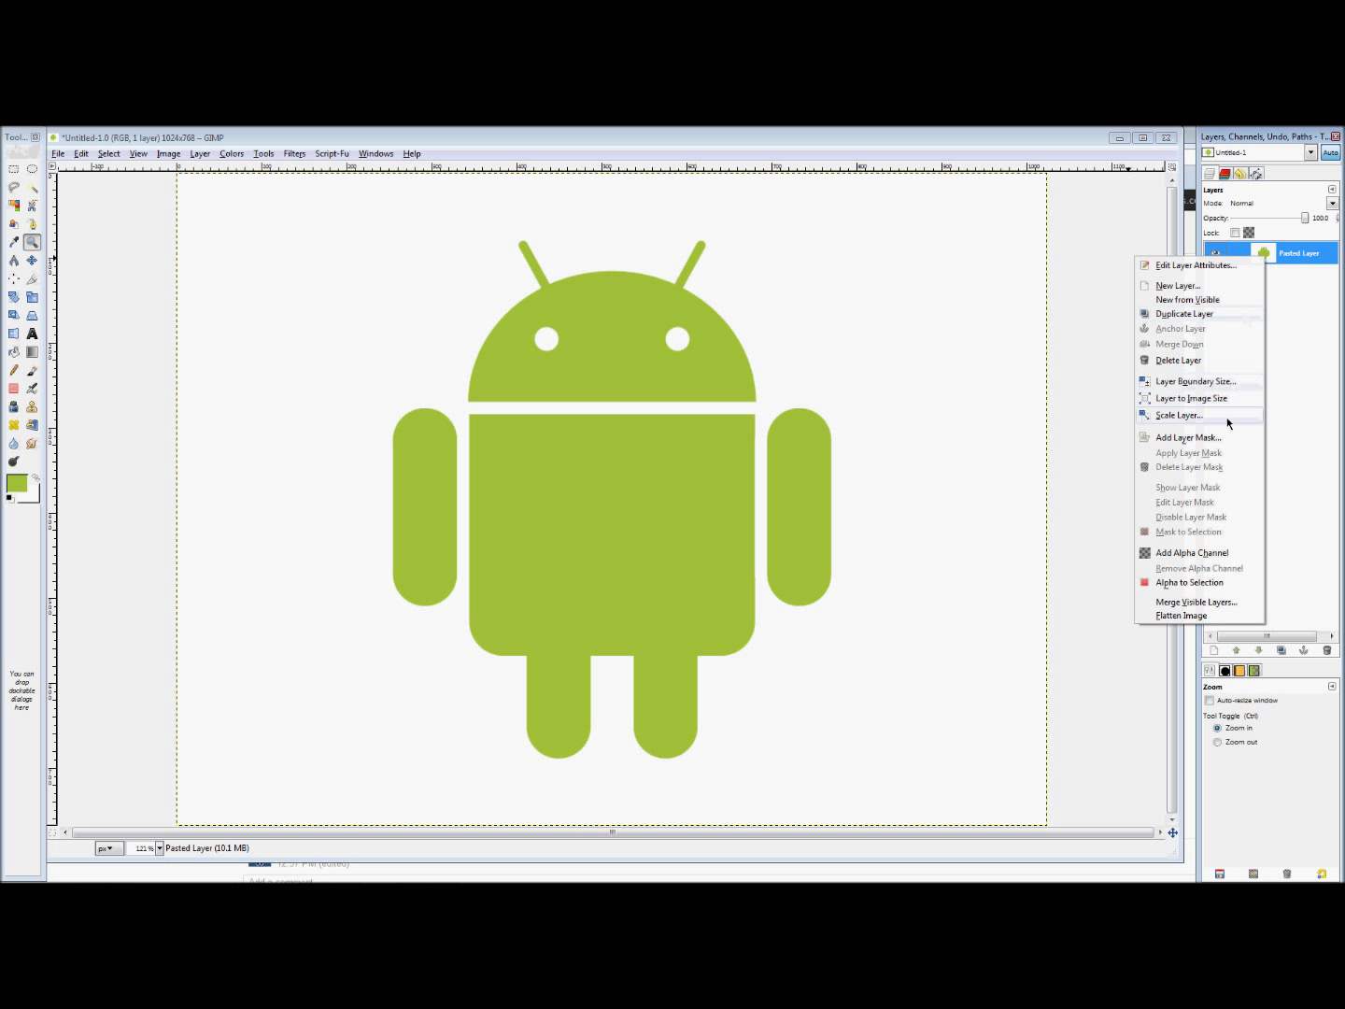
click(1219, 439)
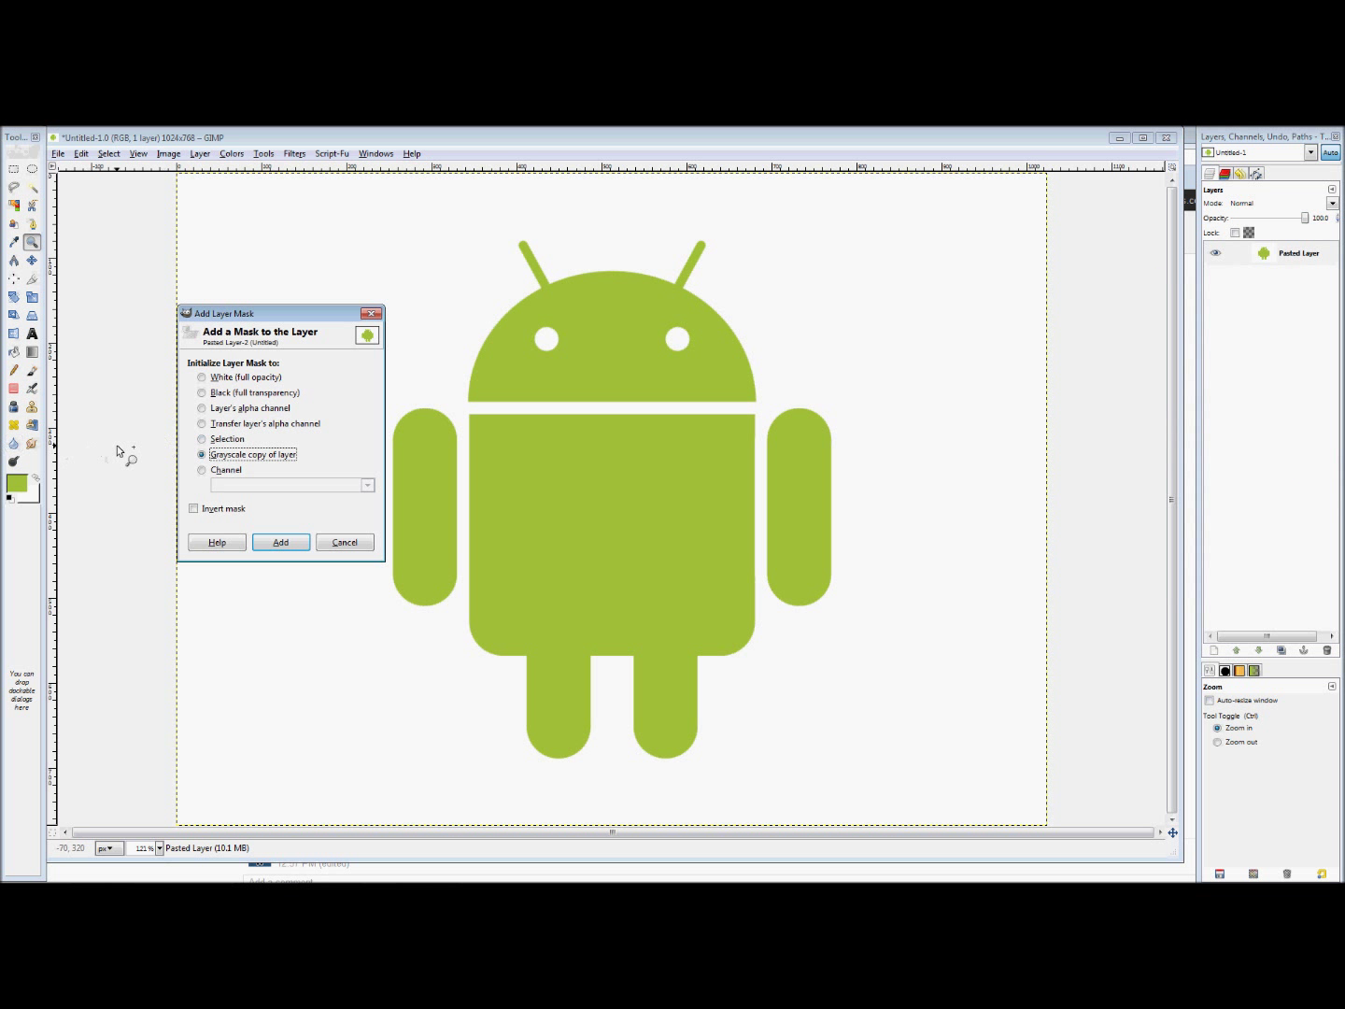
click(273, 542)
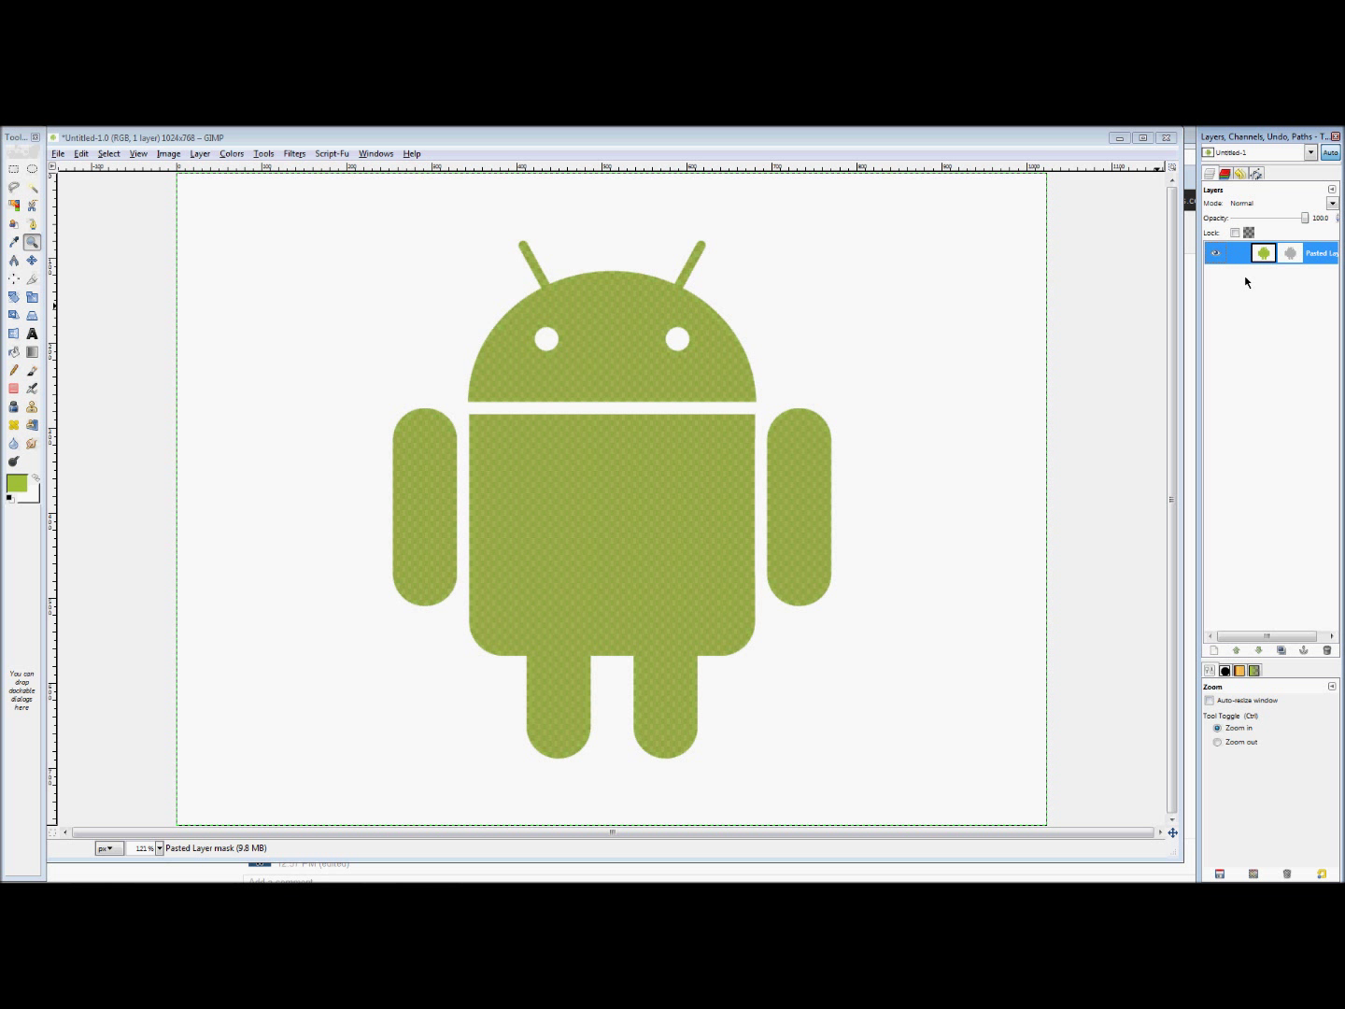
right_click(1290, 257)
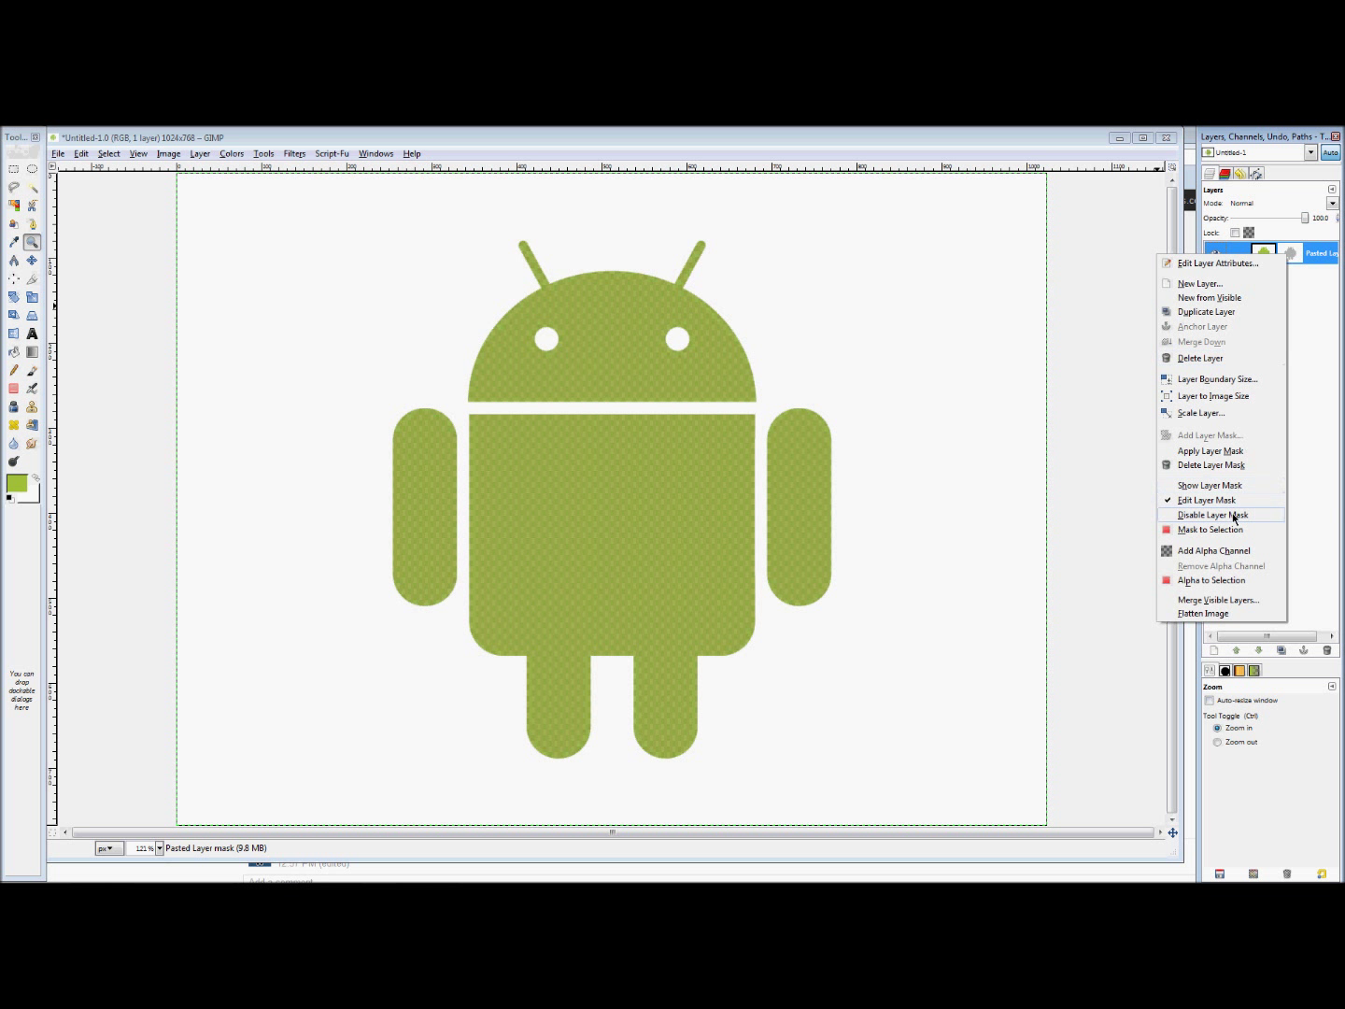
Show the layer mask and raise its Levels input black point to 187 for a solid black Android
click(1220, 486)
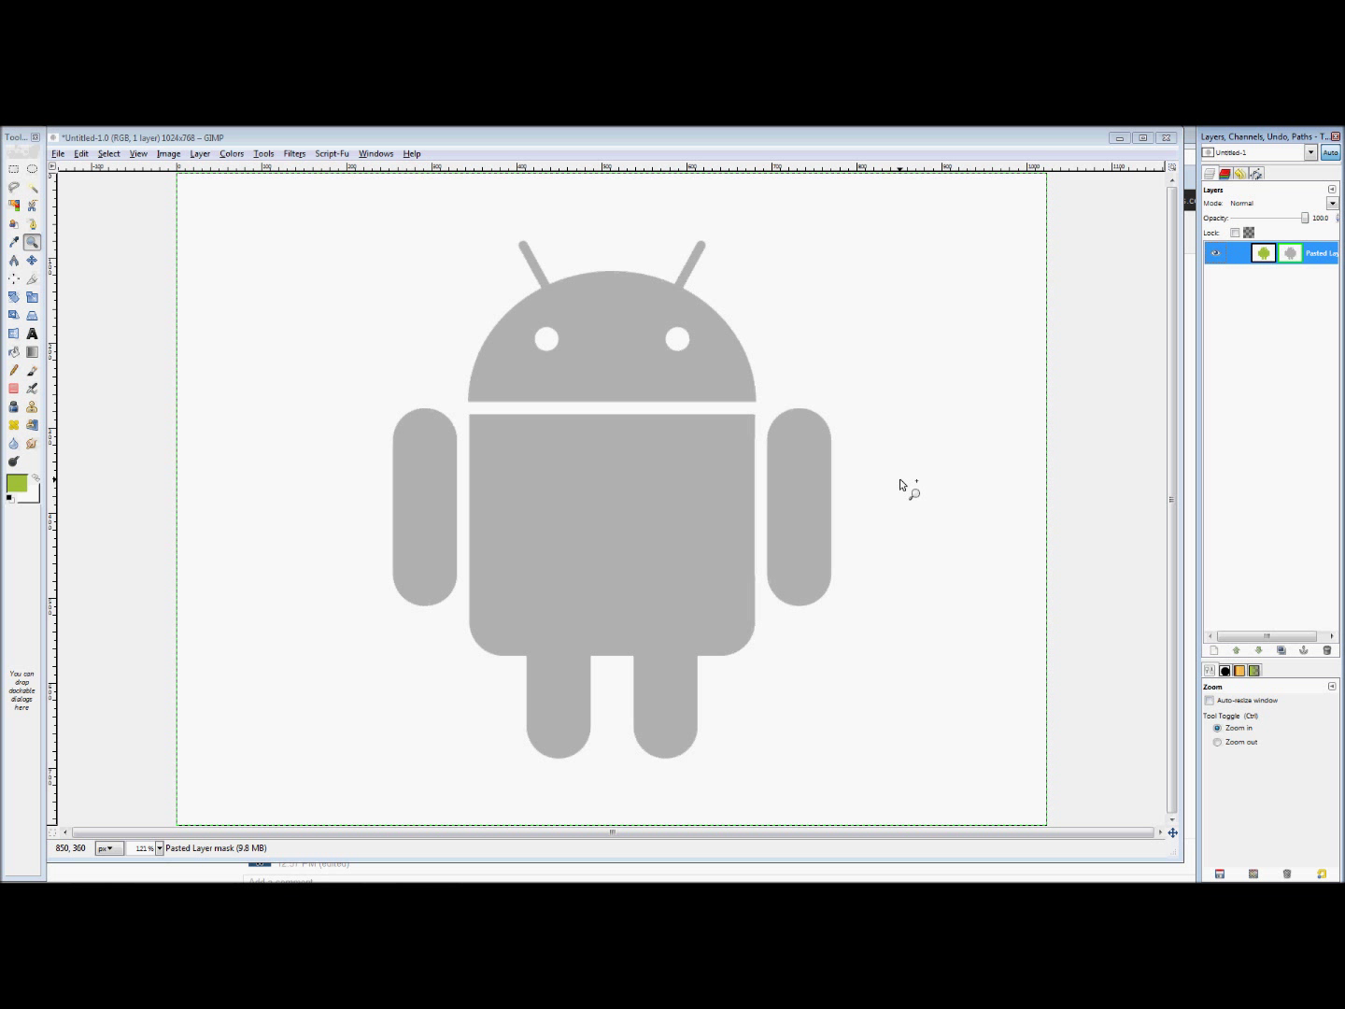
click(235, 155)
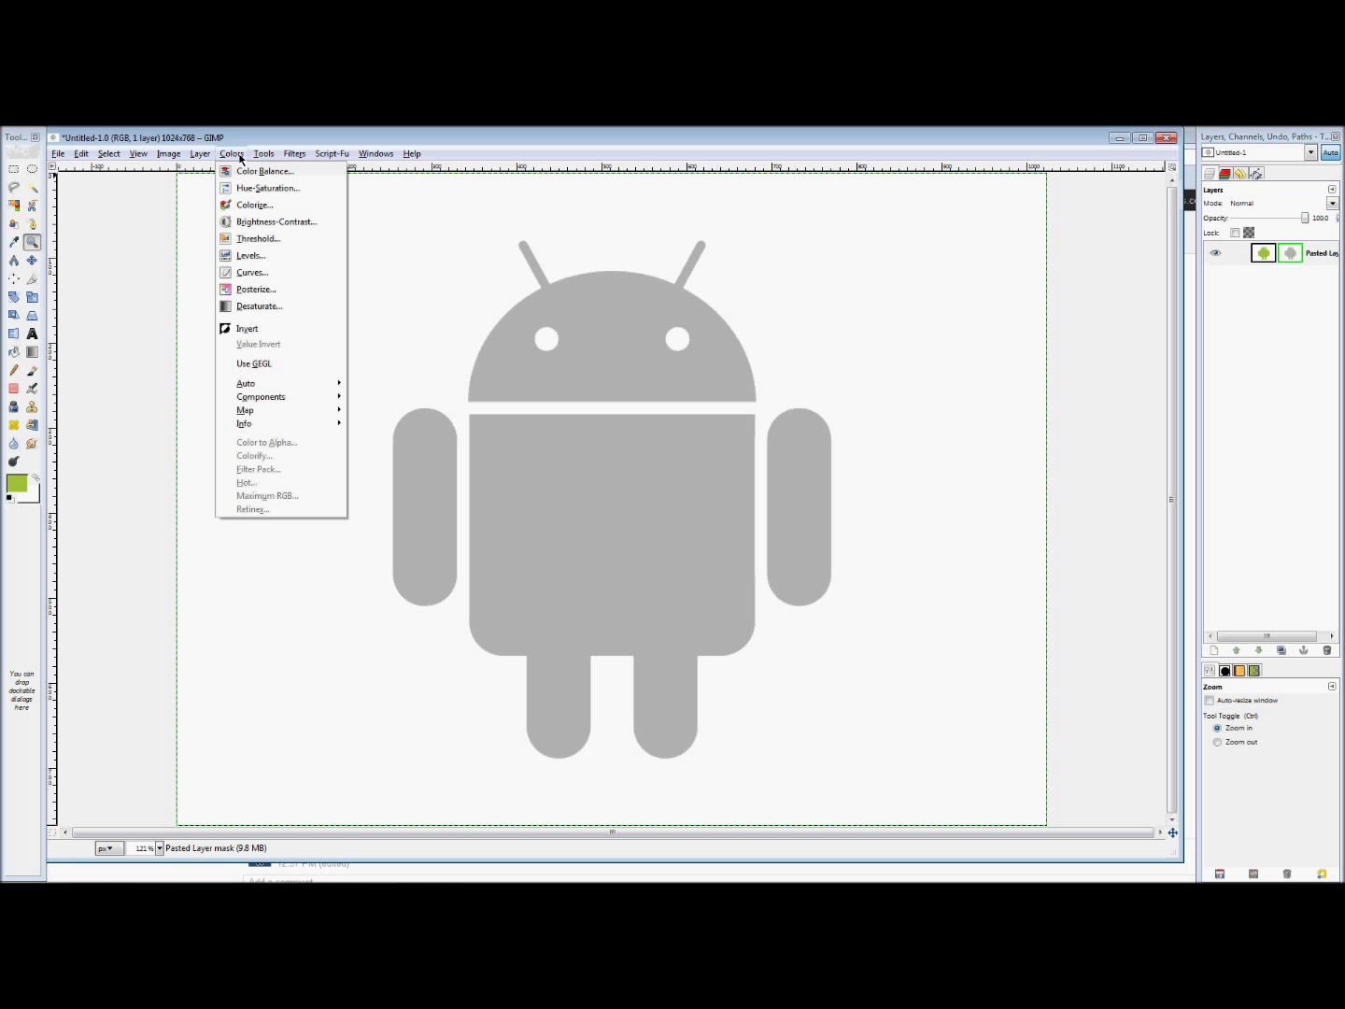
click(250, 255)
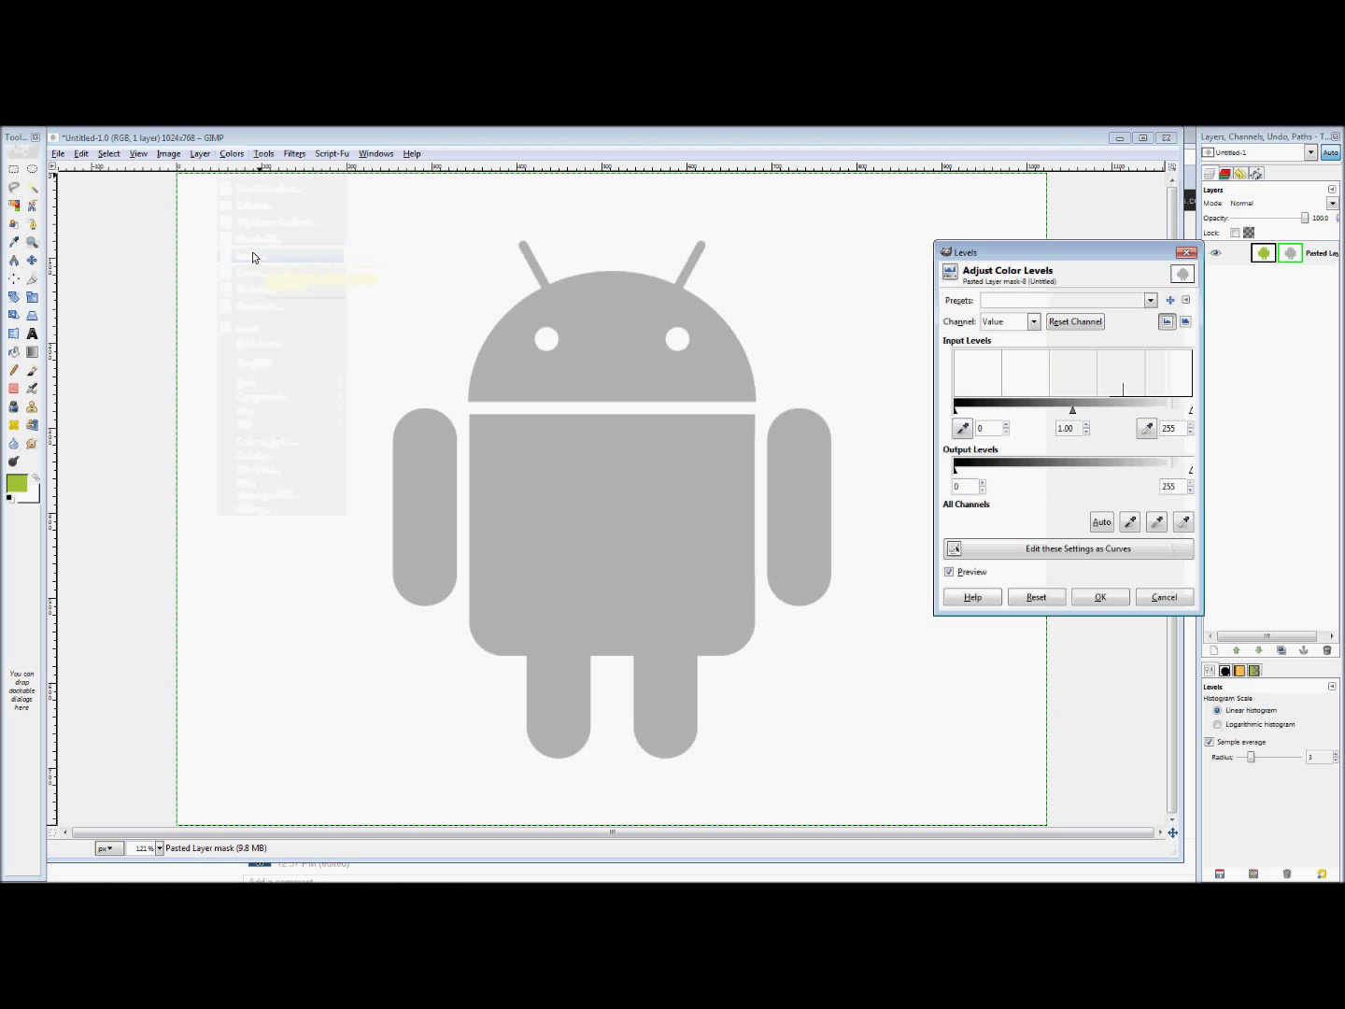
drag(956, 416, 1130, 417)
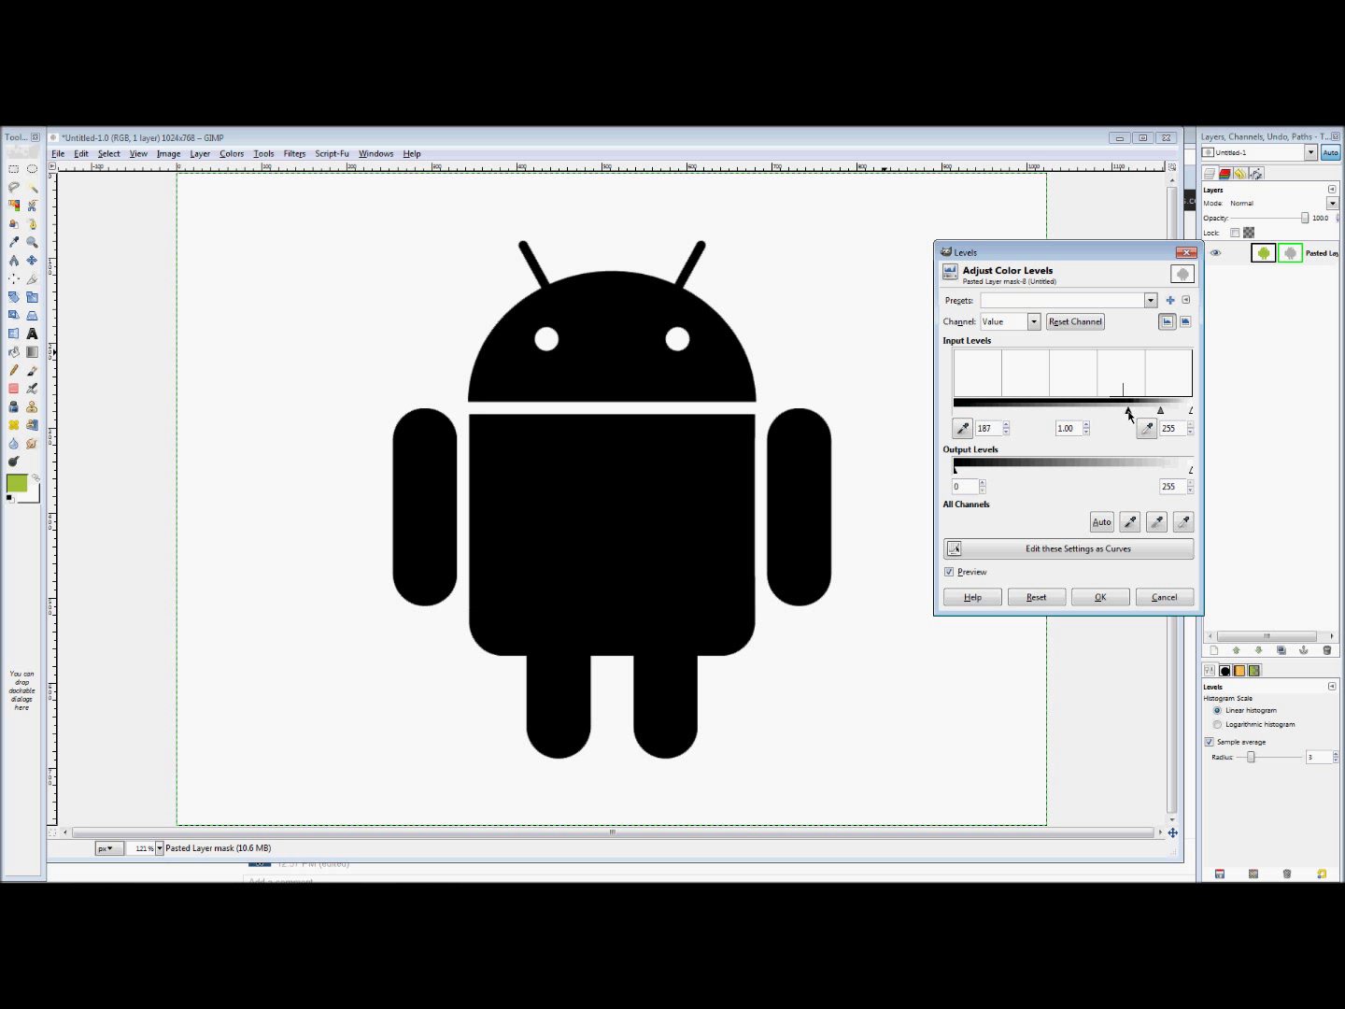
click(1100, 598)
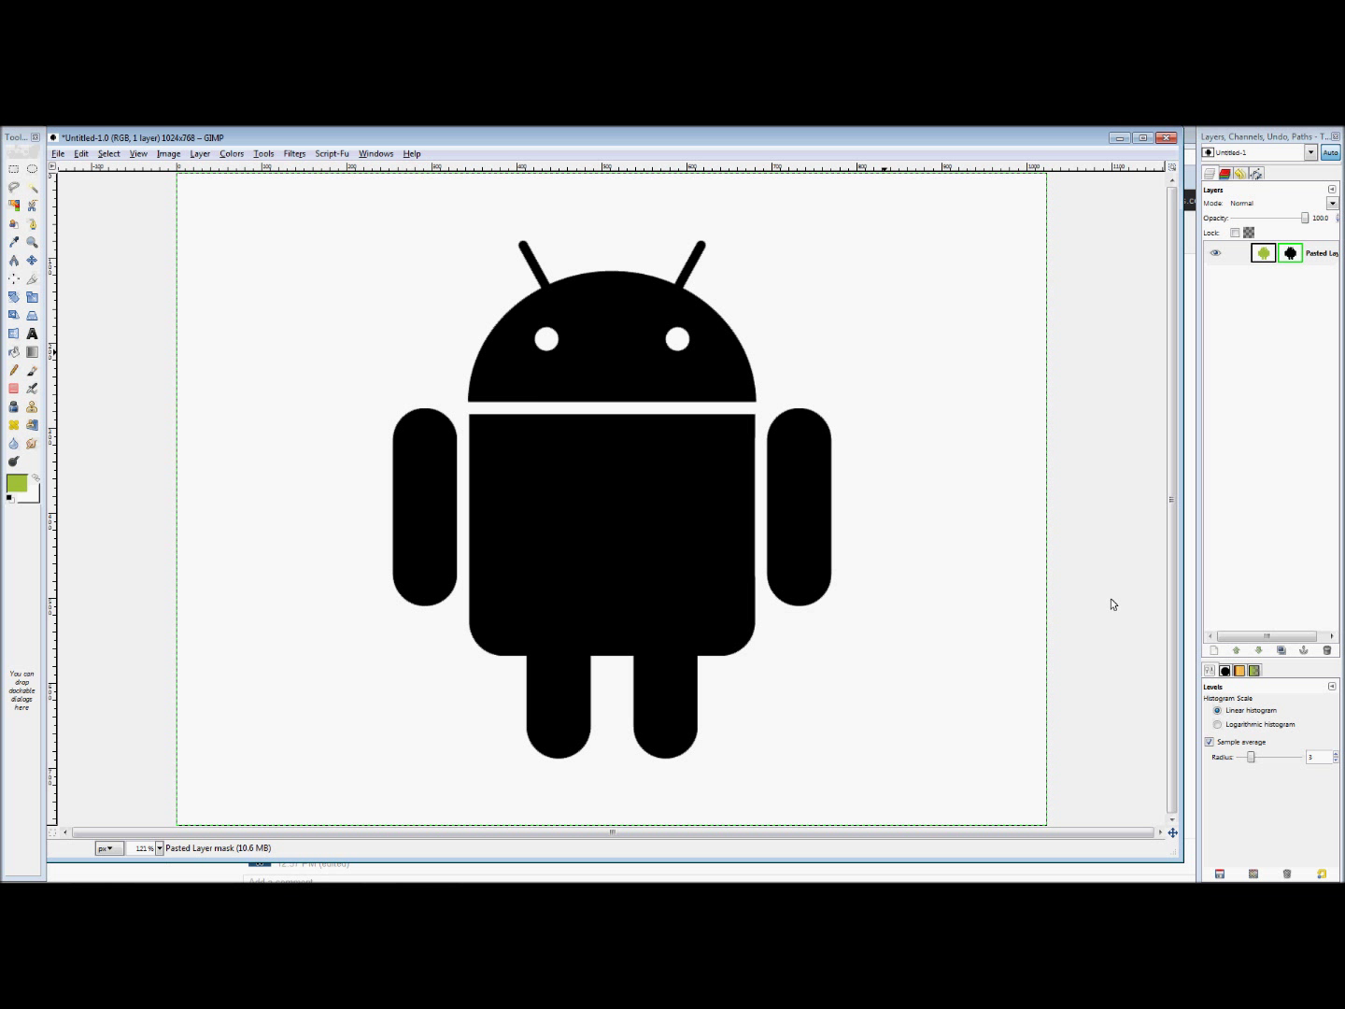
right_click(1296, 271)
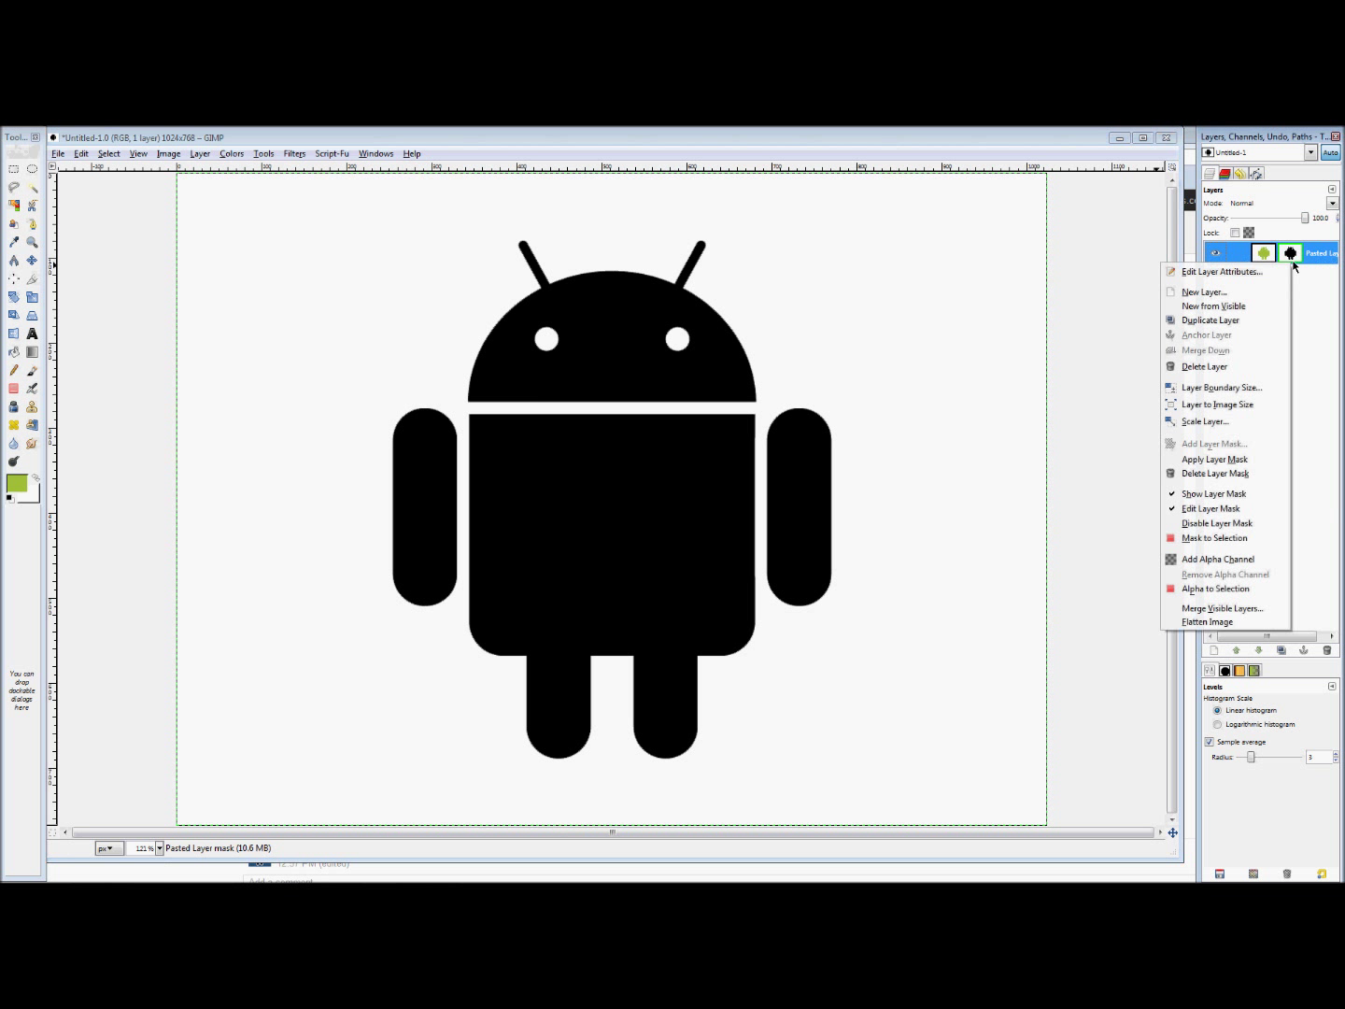
Invert the layer mask with Colors > Invert so the Android stands on transparency, then hide the mask view
click(1250, 496)
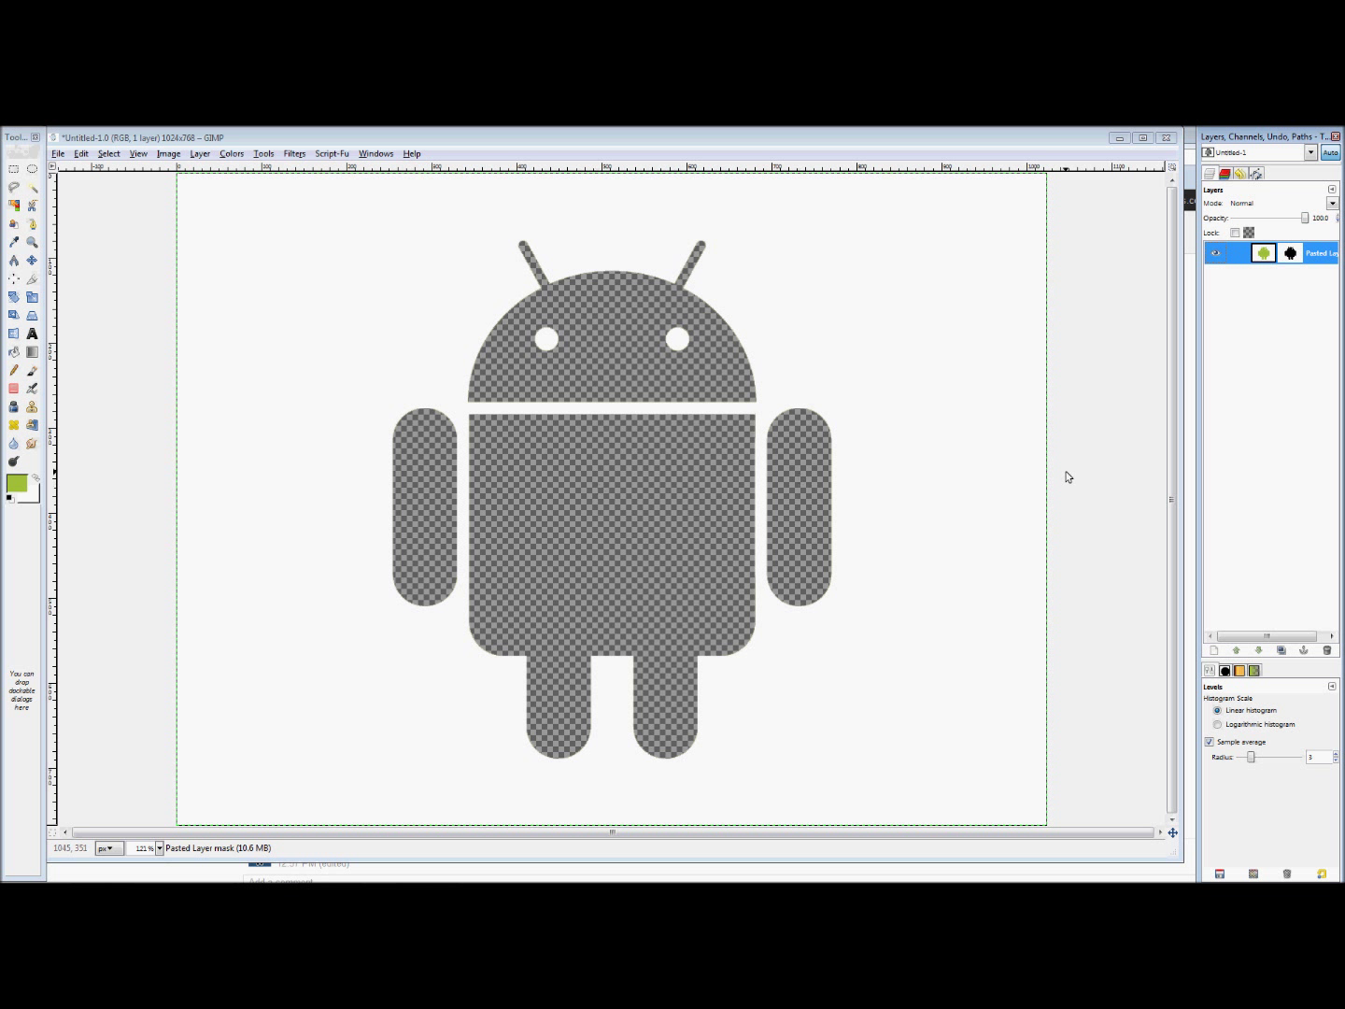
right_click(1292, 251)
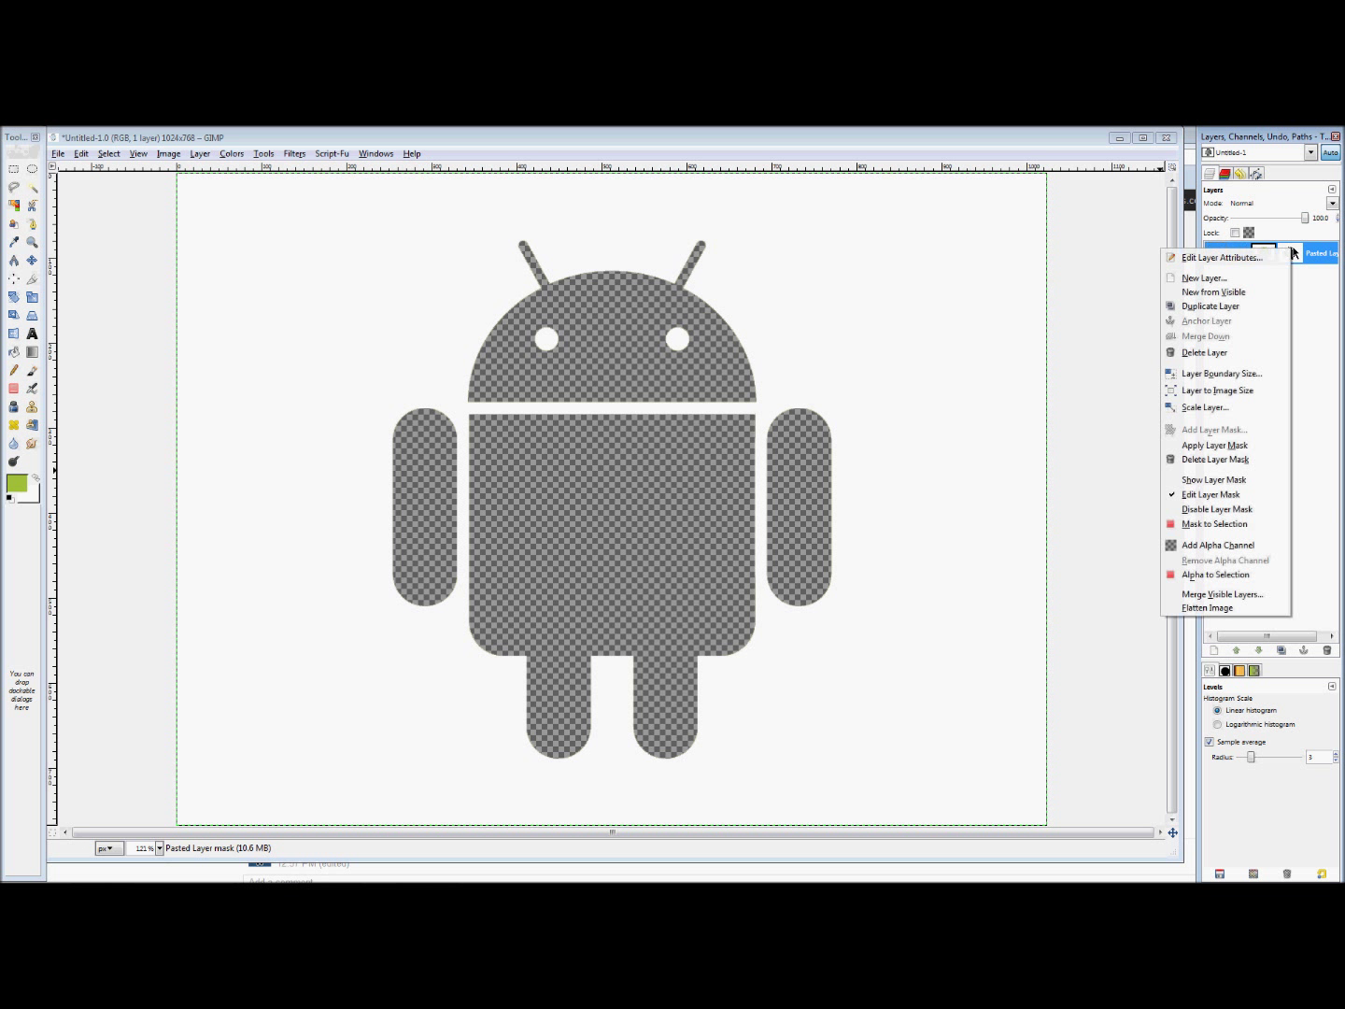
click(1214, 480)
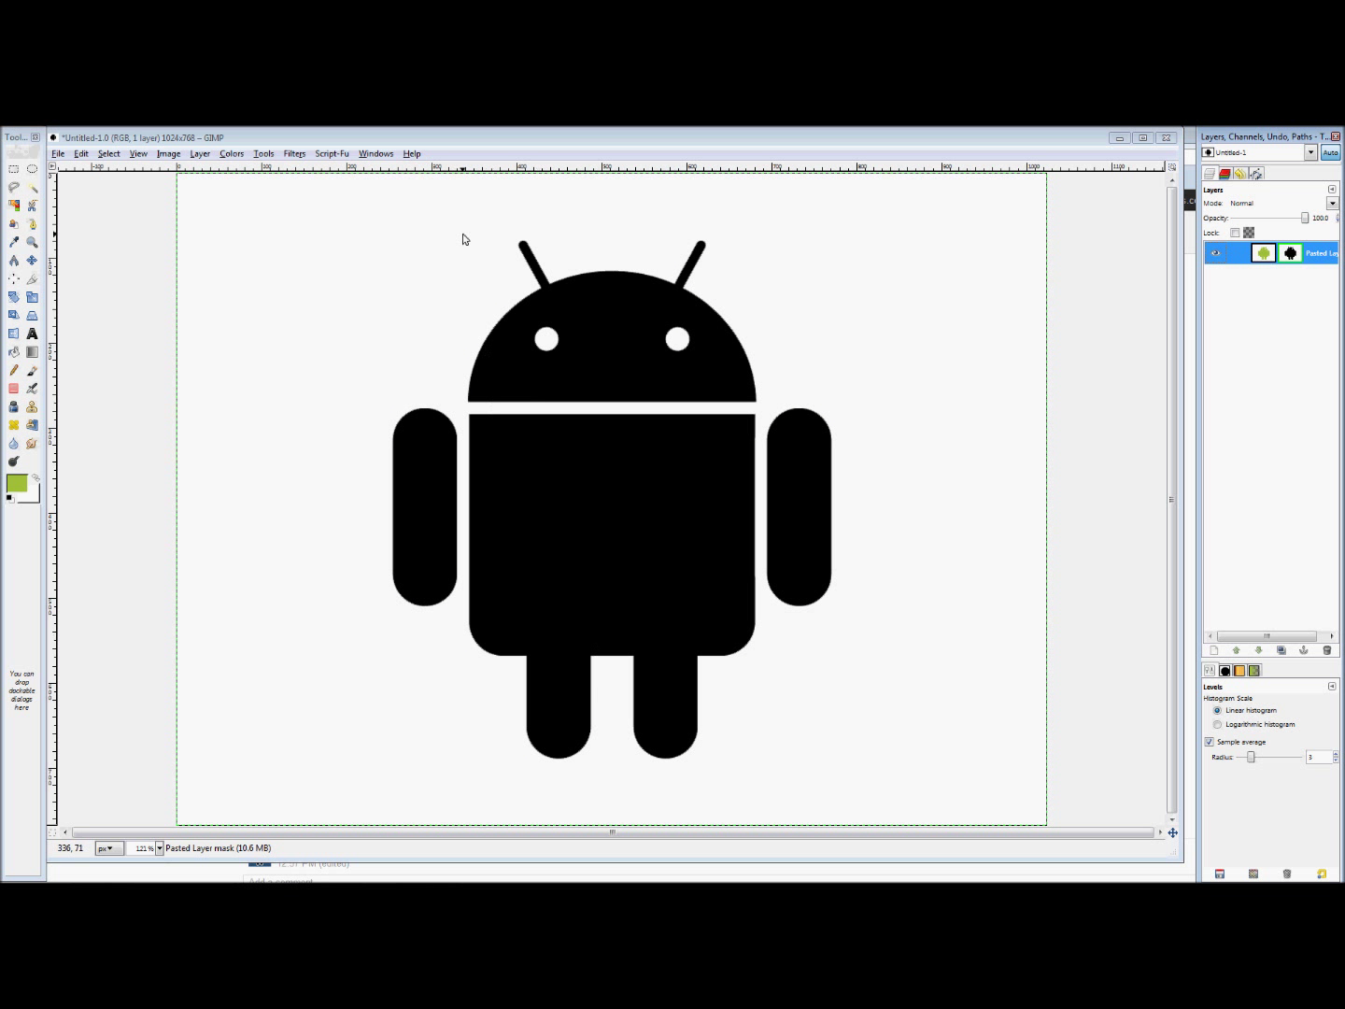
click(233, 159)
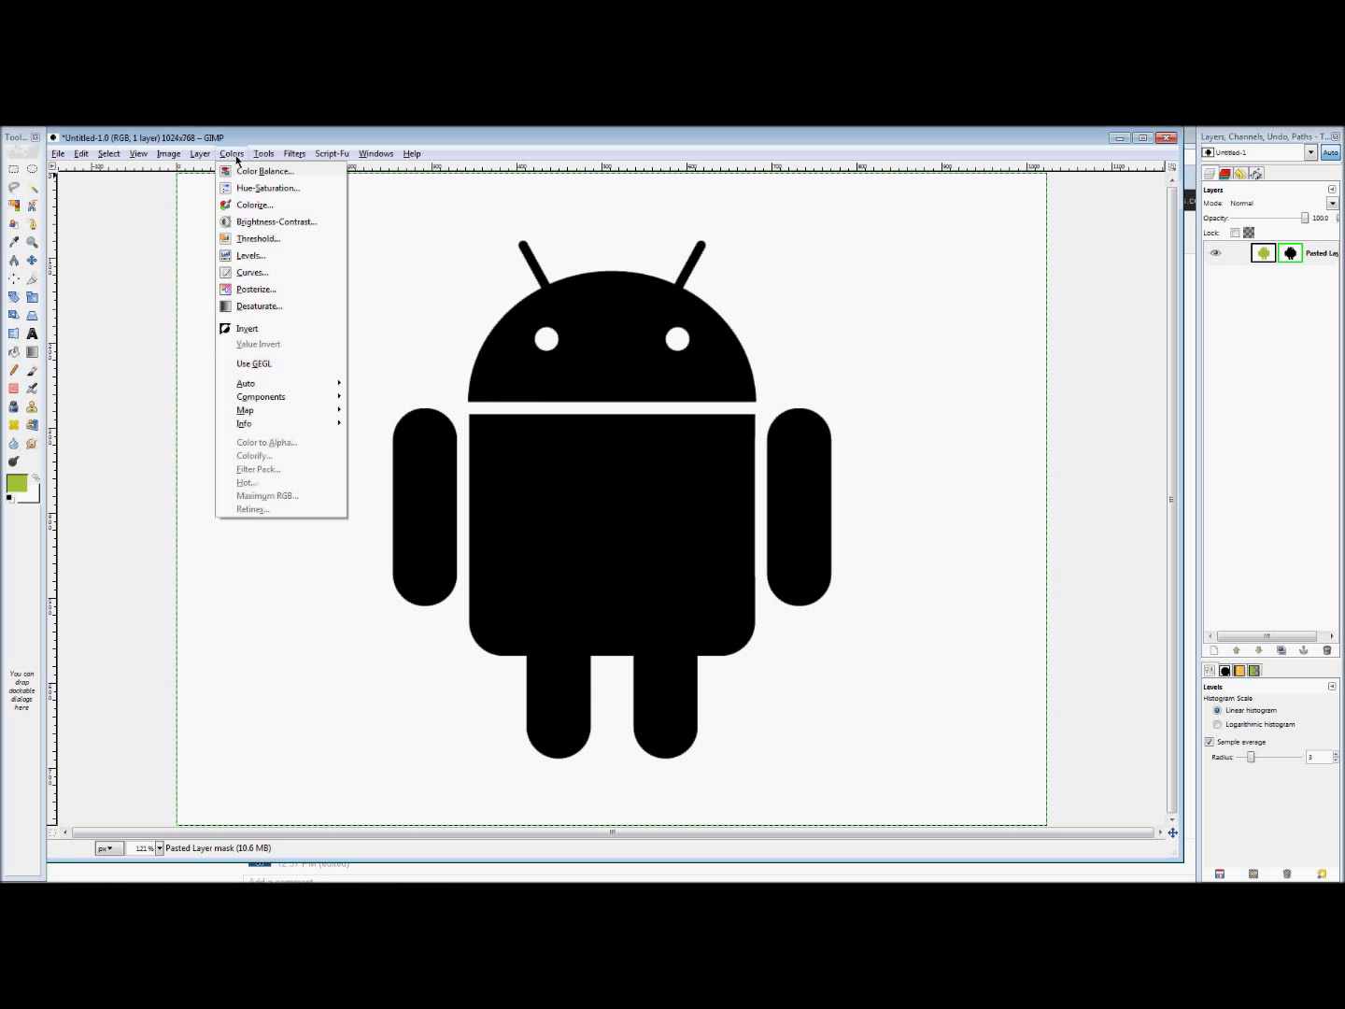
click(274, 329)
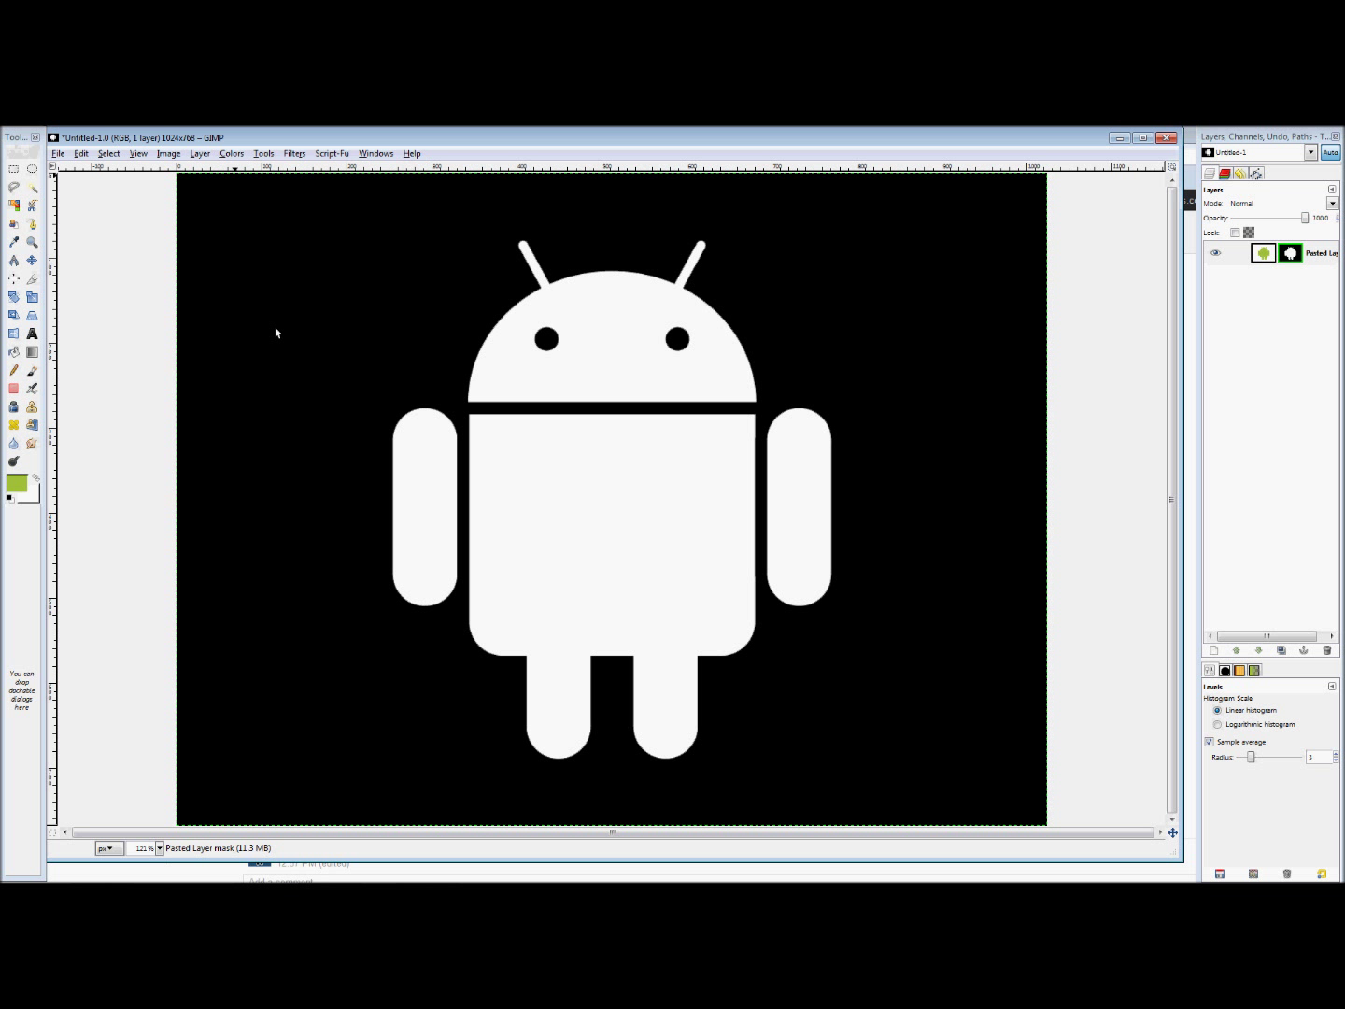
right_click(1284, 264)
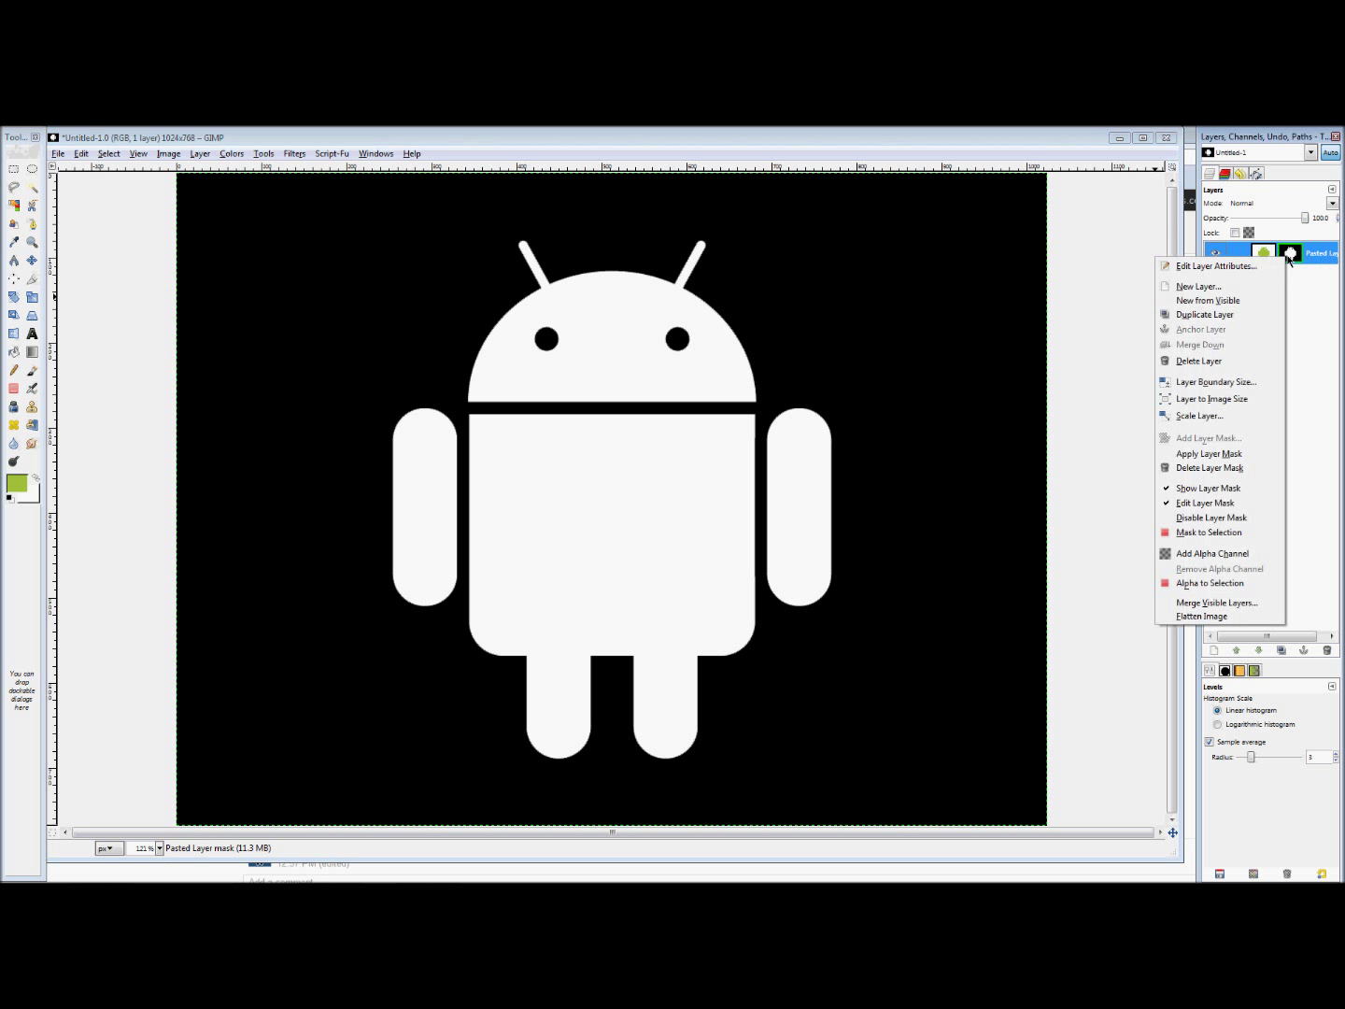
click(1185, 490)
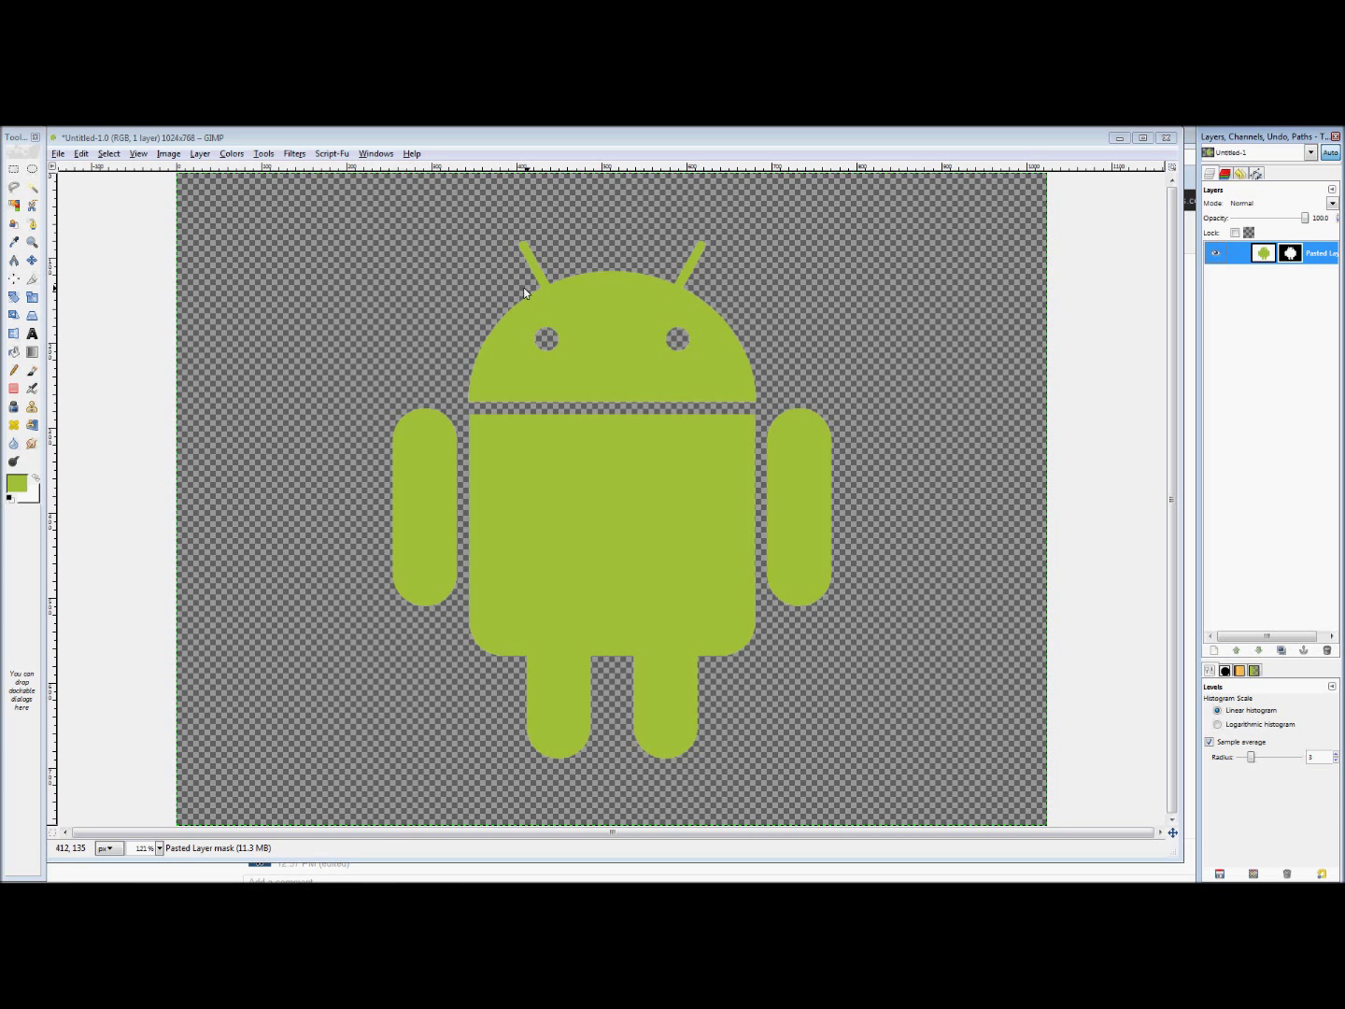
Zoom in on the Android's antenna edges, then fit the whole image back in the window
scroll(523, 287, up, 2)
scroll(495, 292, up, 6)
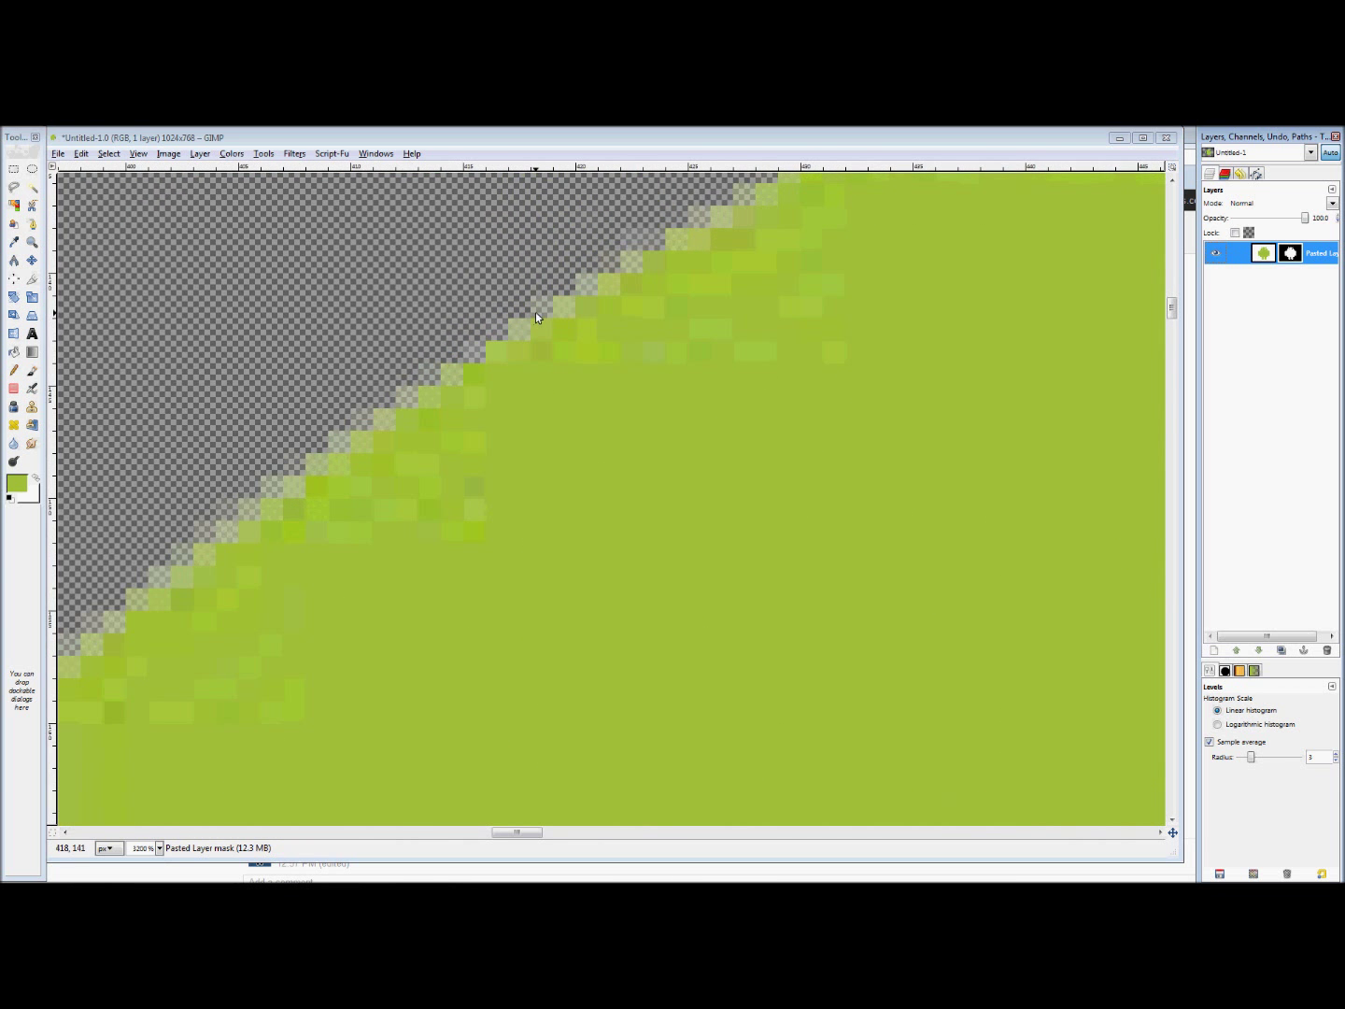
scroll(513, 407, down, 9)
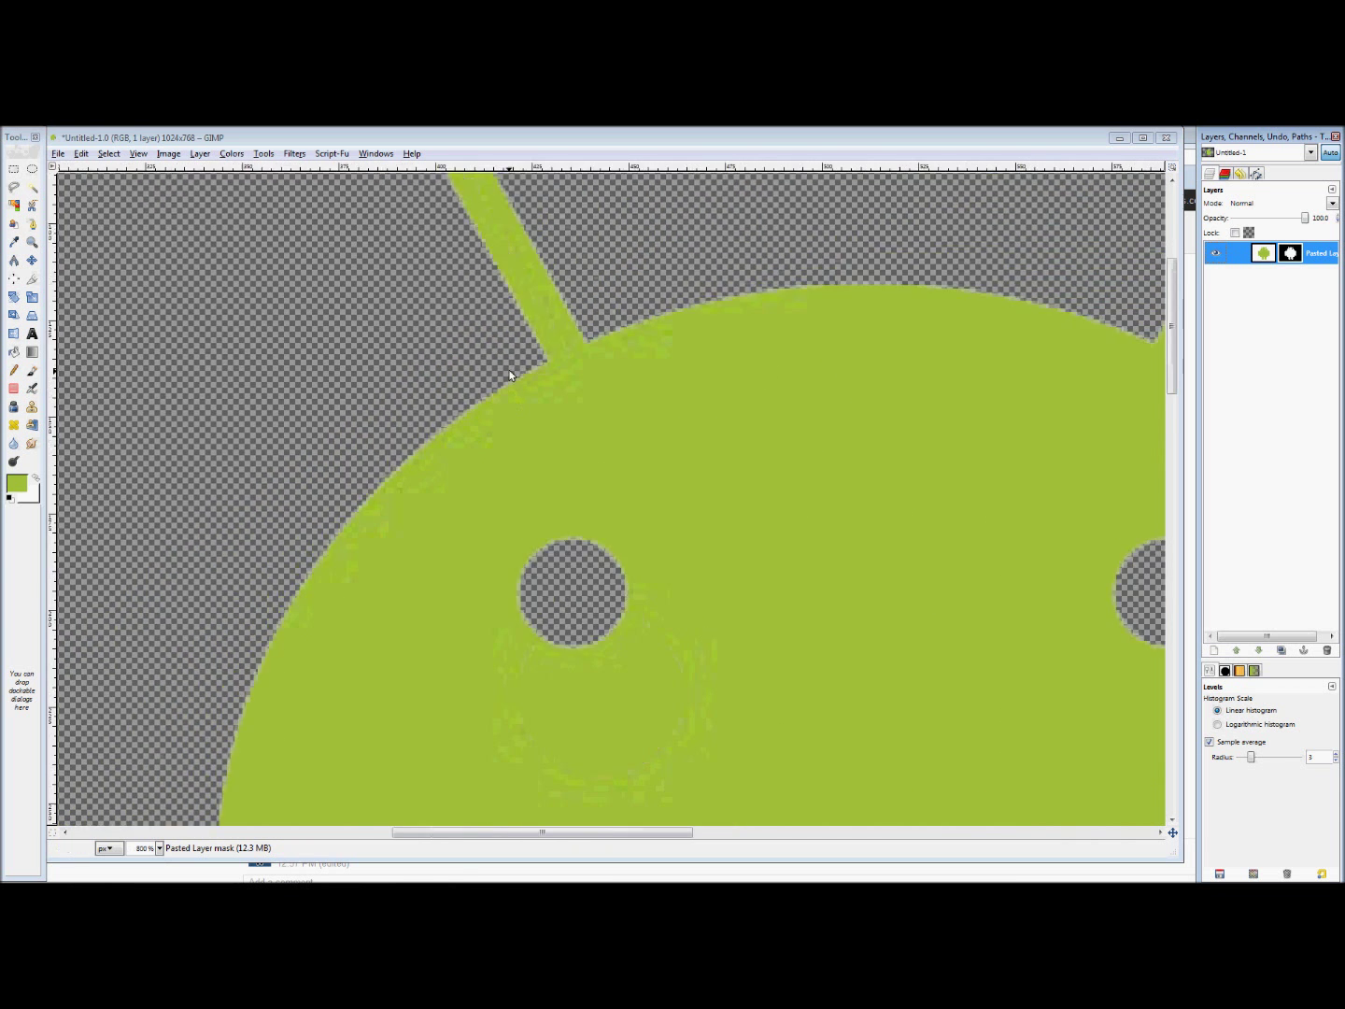
key(z)
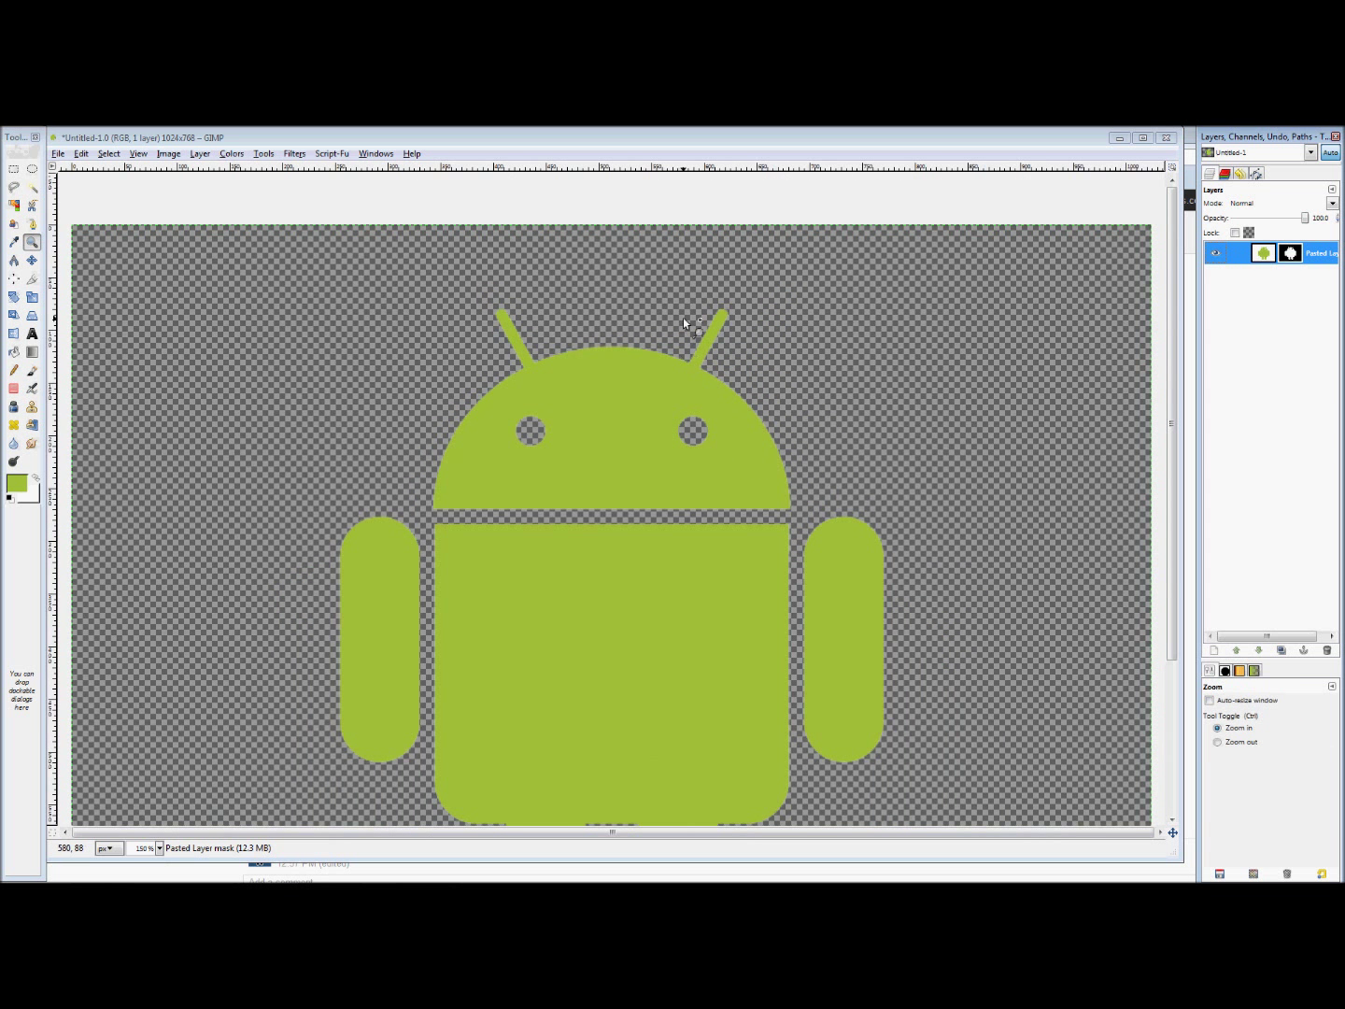
scroll(683, 318, up, 1)
key(ctrl+shift+j)
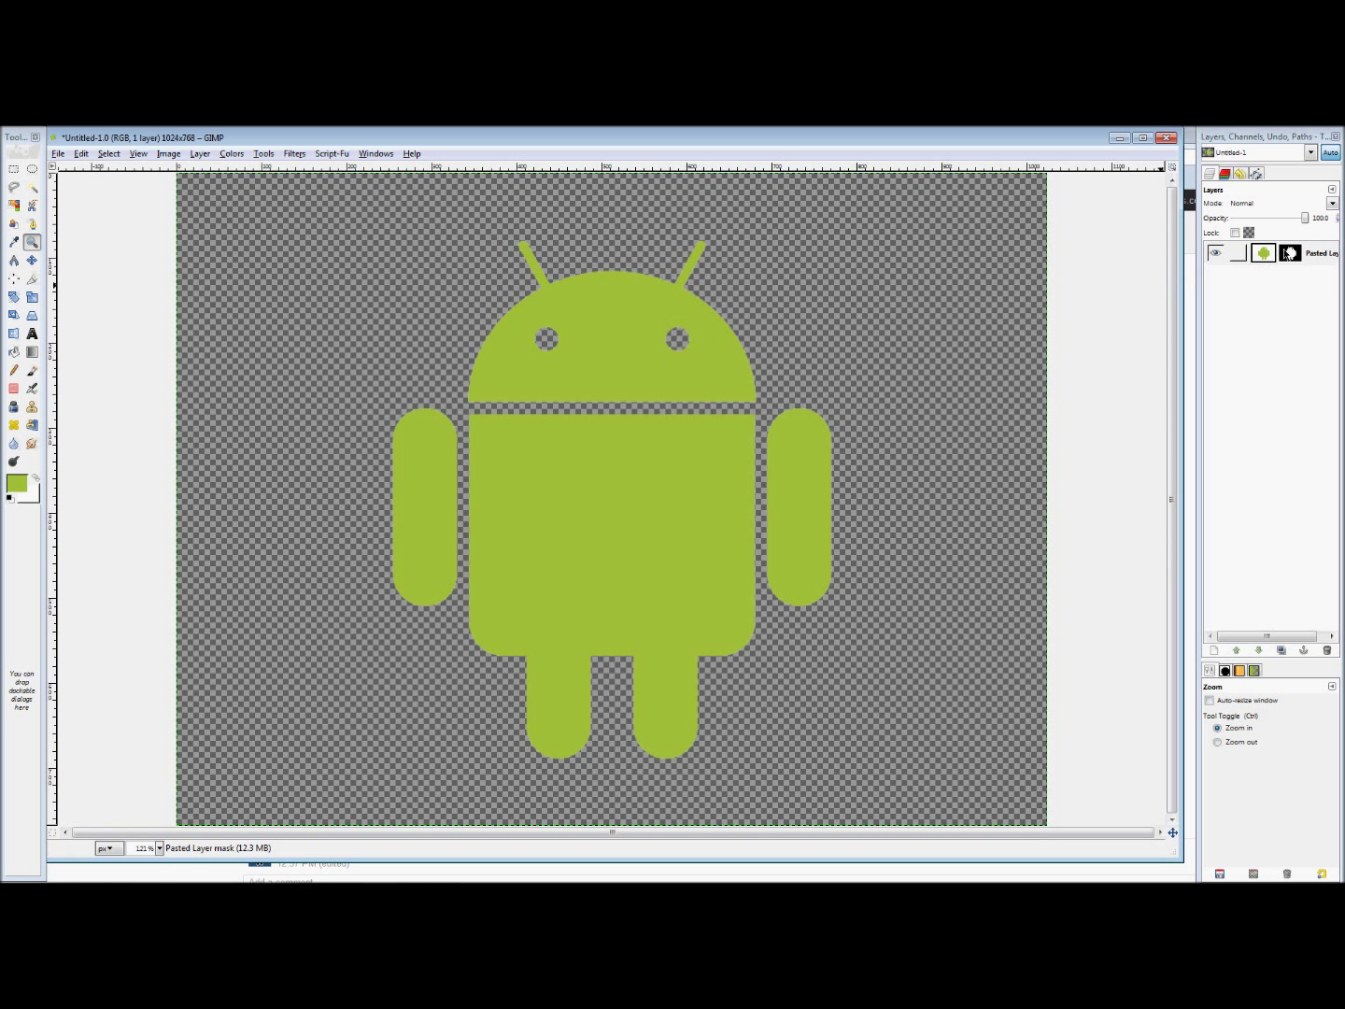
Make the Pasted Layer's pixels the edit target and fill them with white
click(1287, 255)
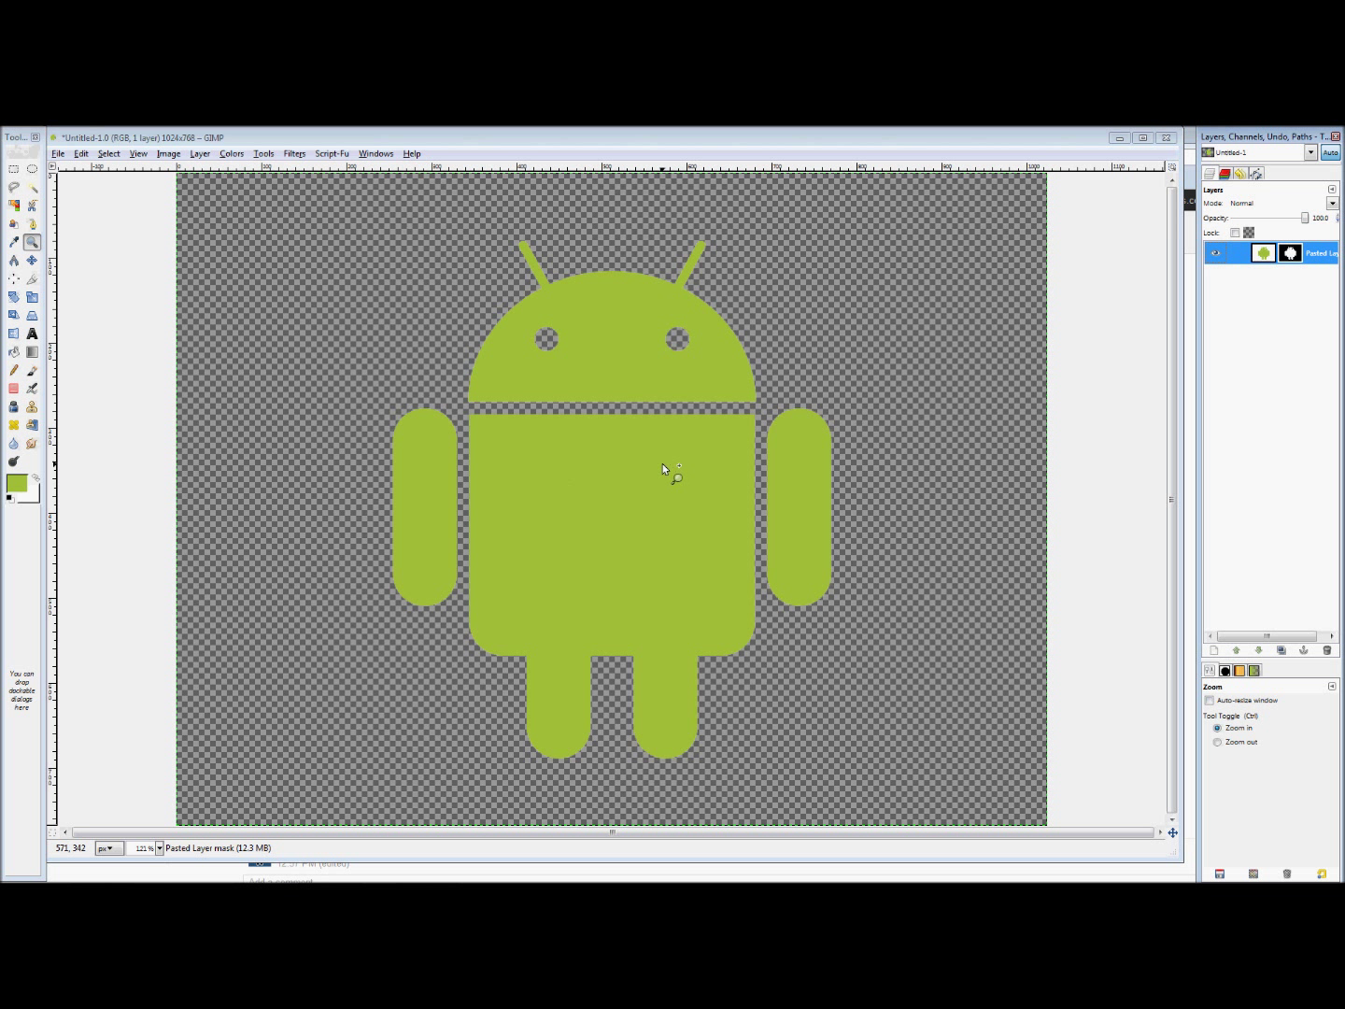
click(1263, 253)
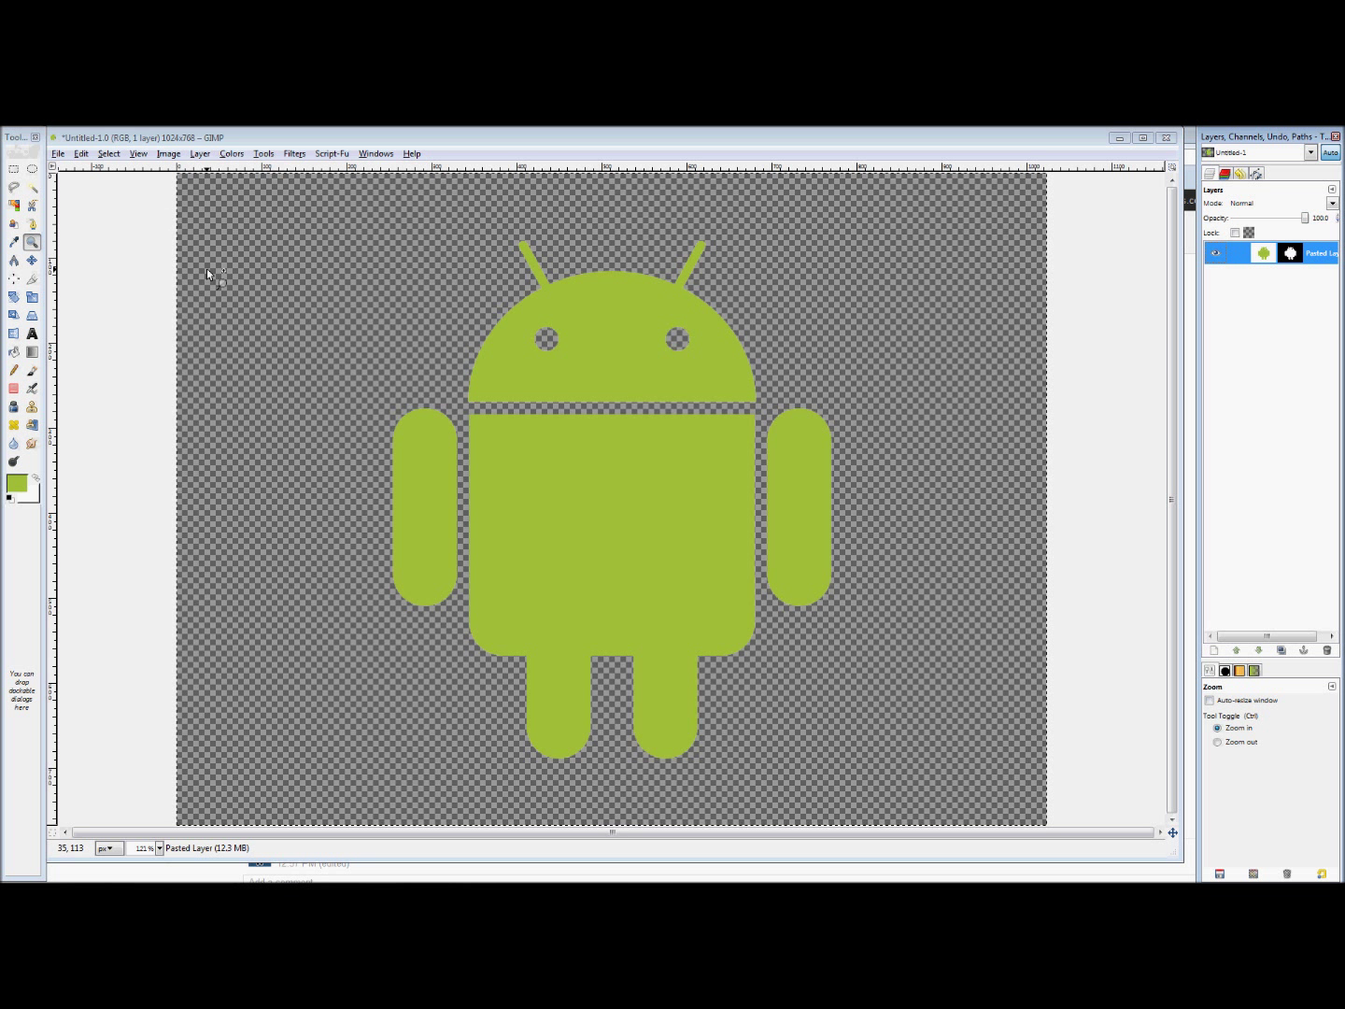
key(ctrl+period)
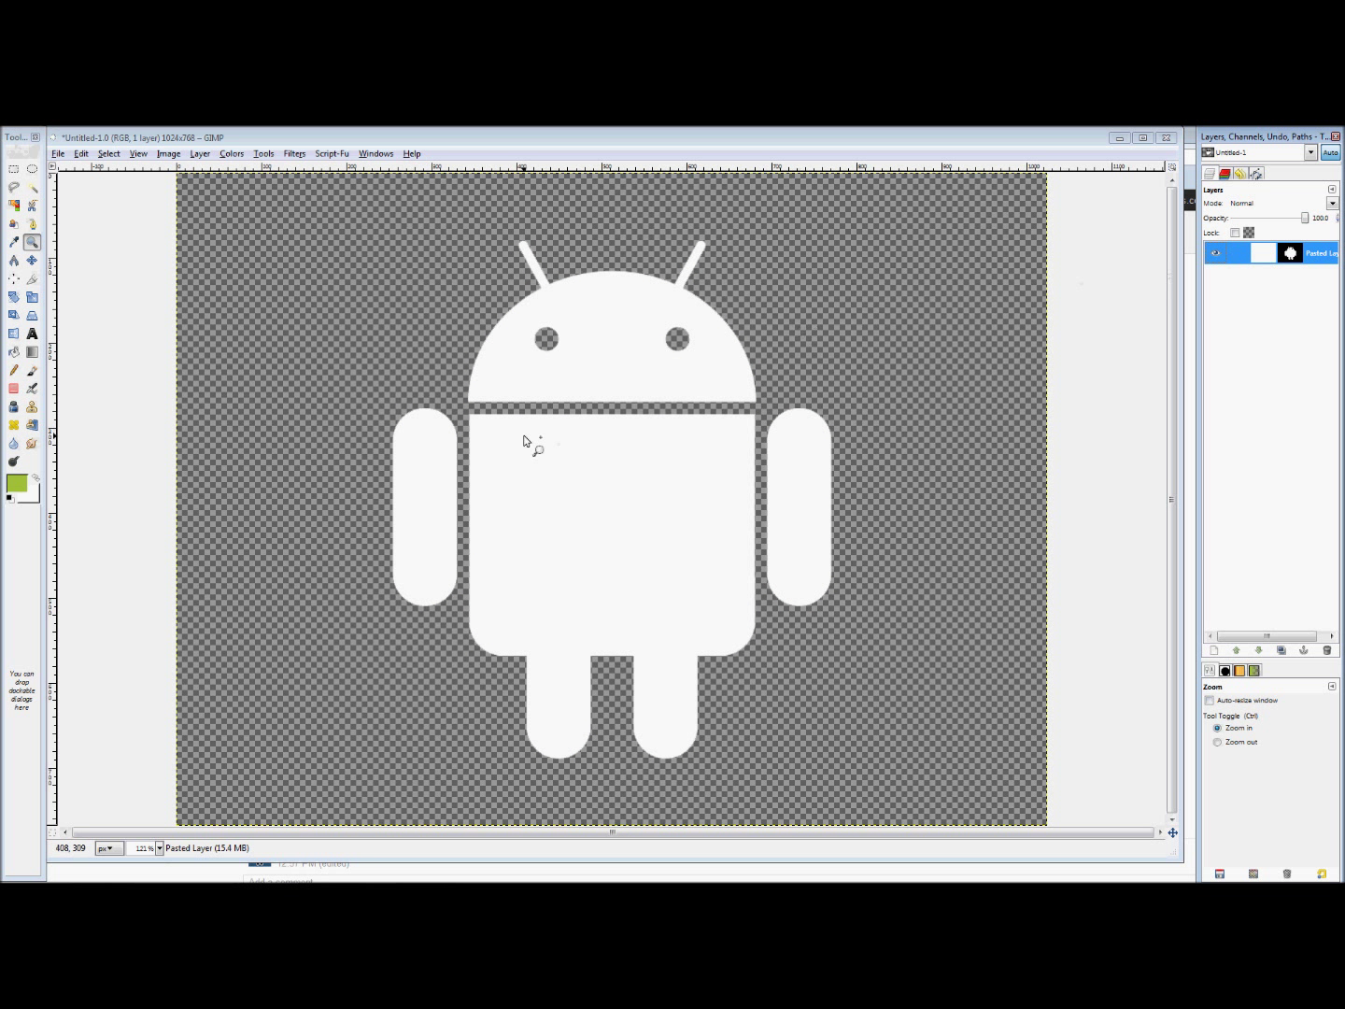
Bucket-fill the Android layer with the green foreground, toggling the layer mask off and back on
click(14, 351)
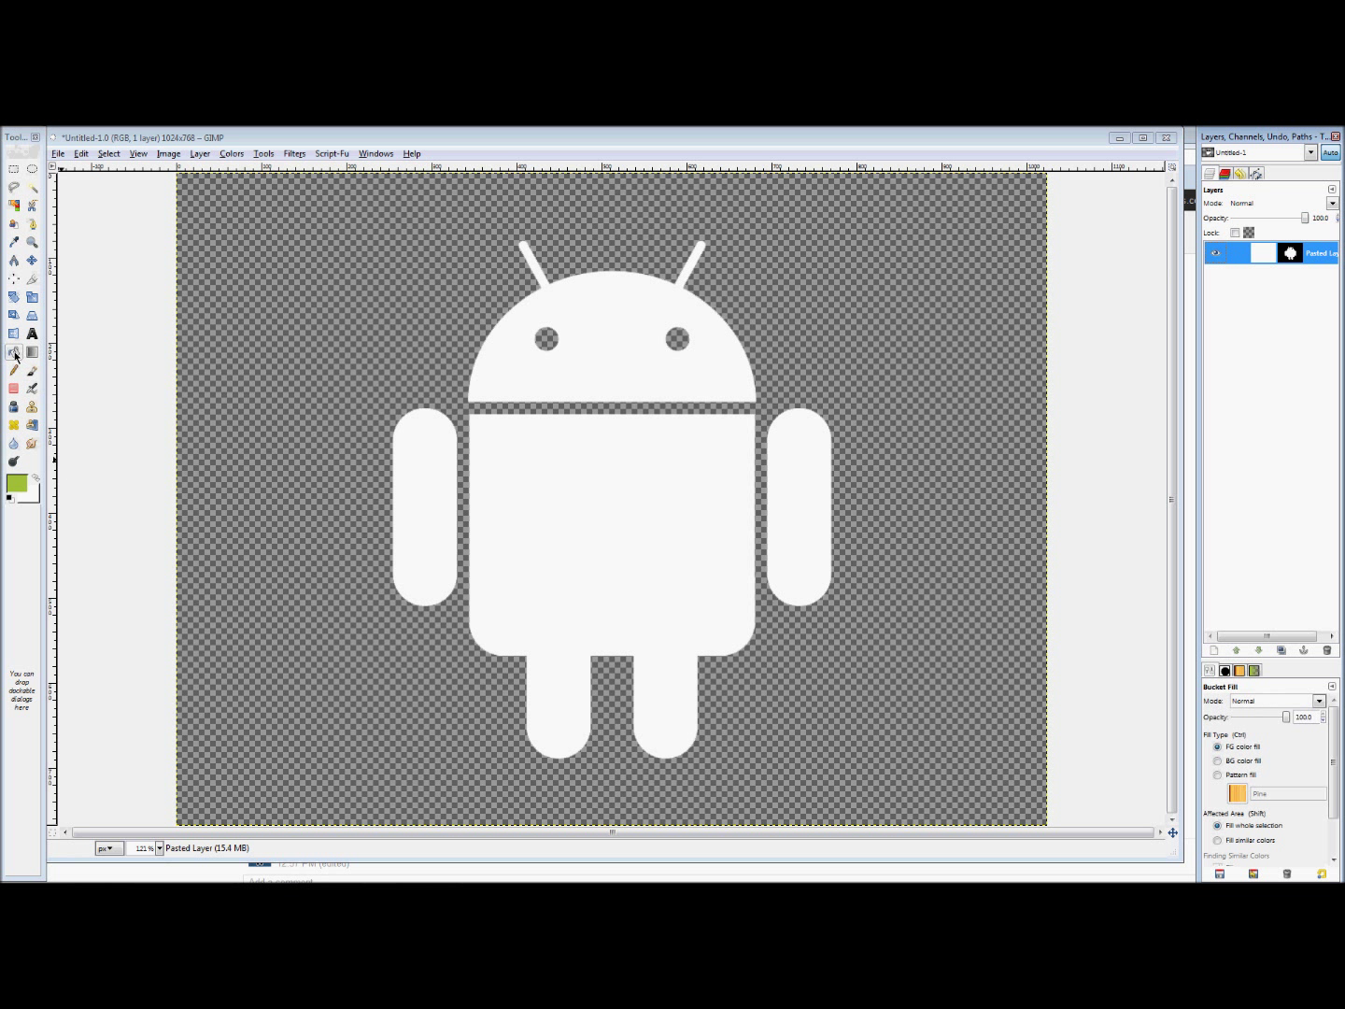
click(330, 357)
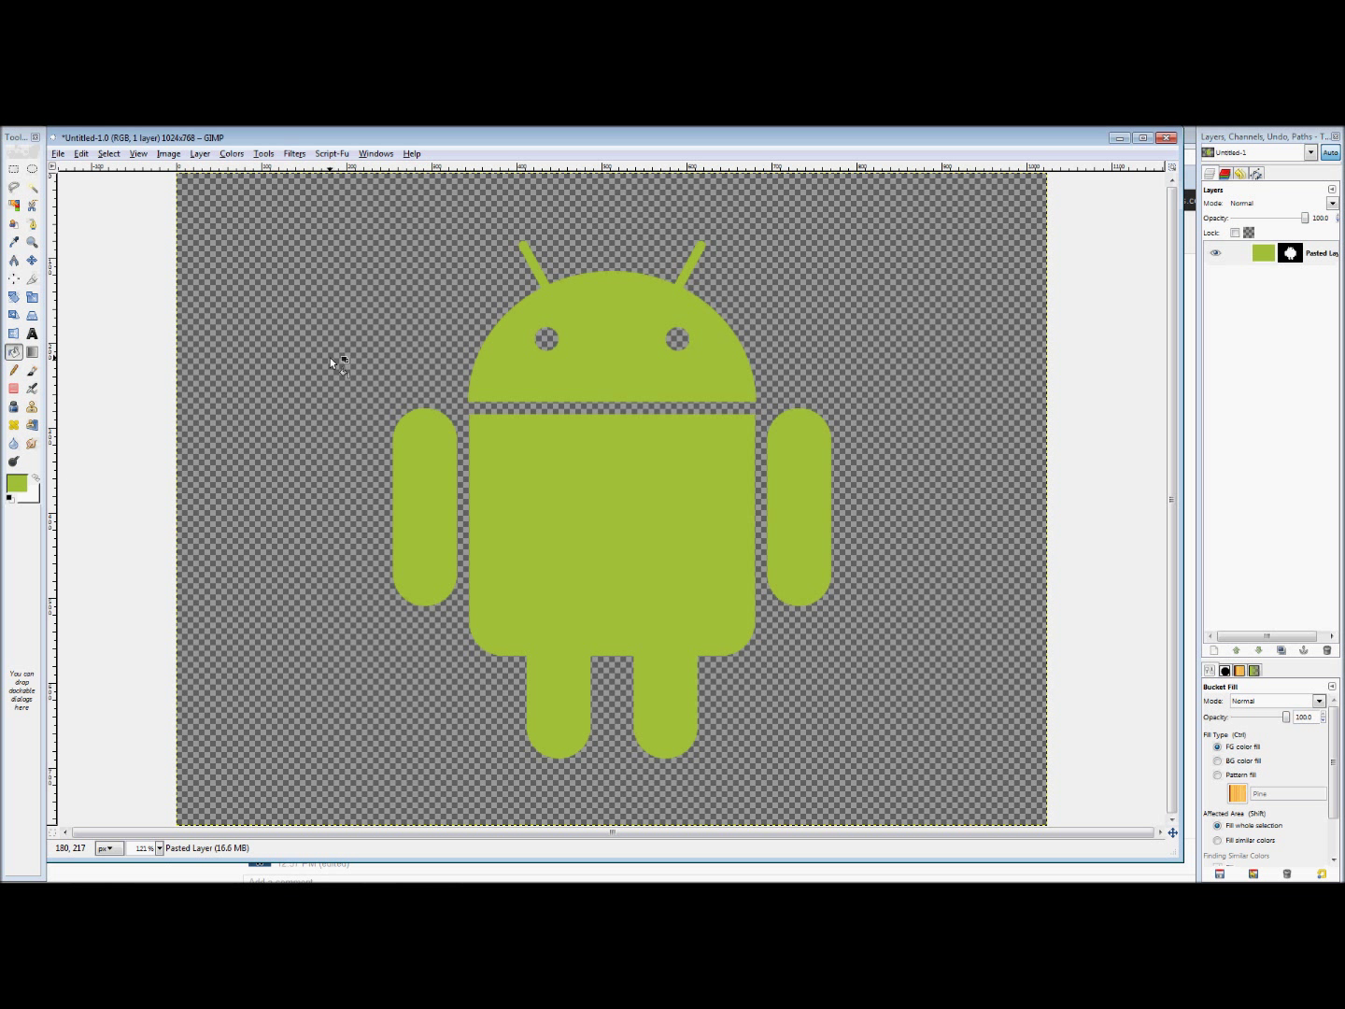
right_click(1292, 252)
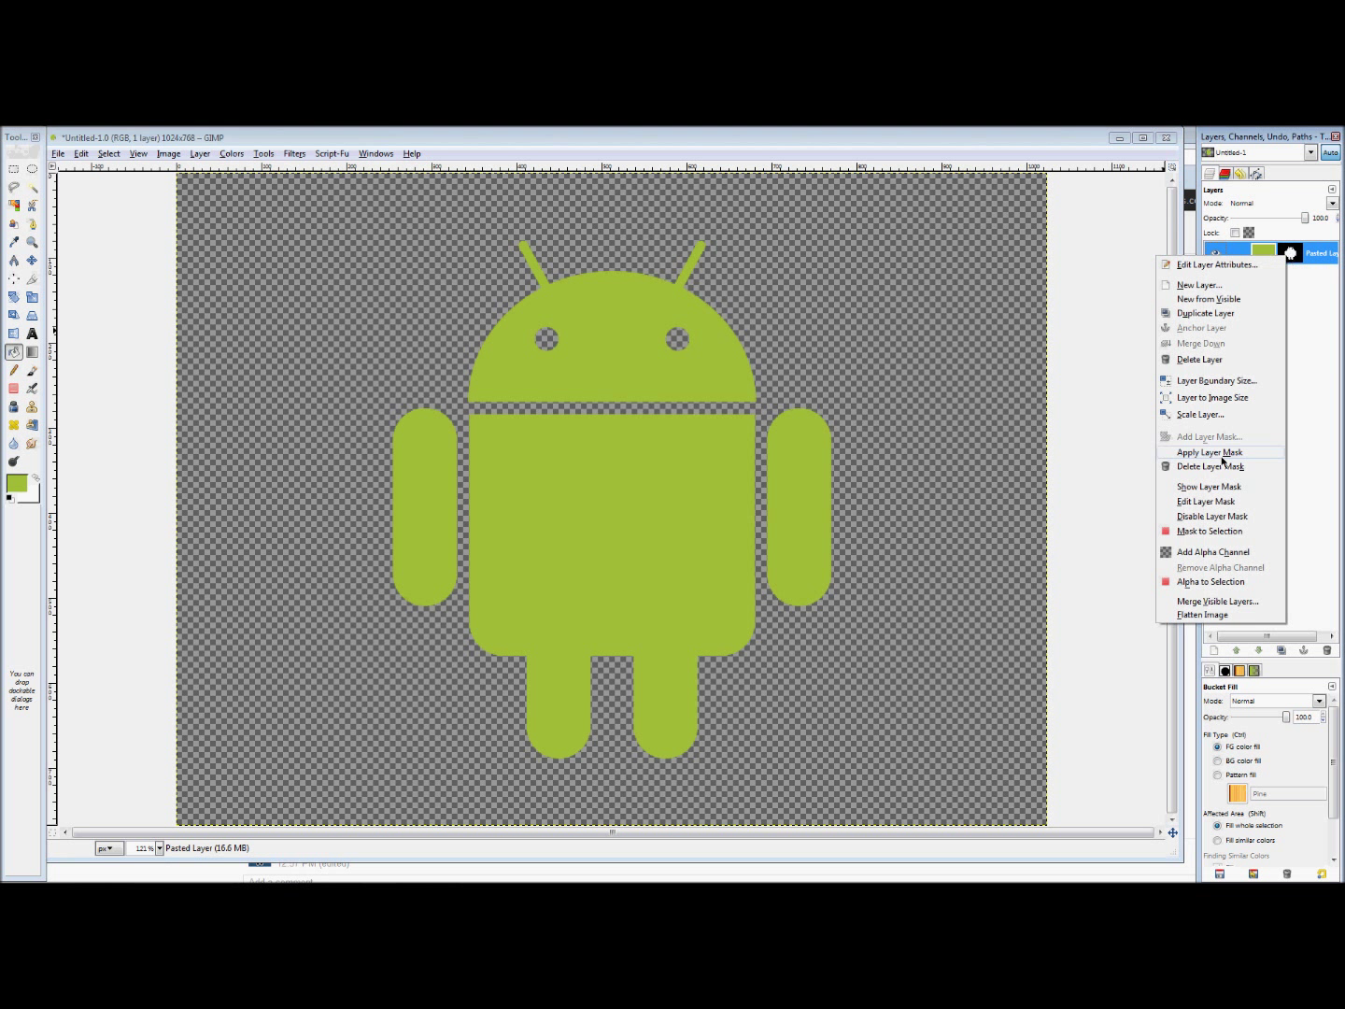
click(1212, 517)
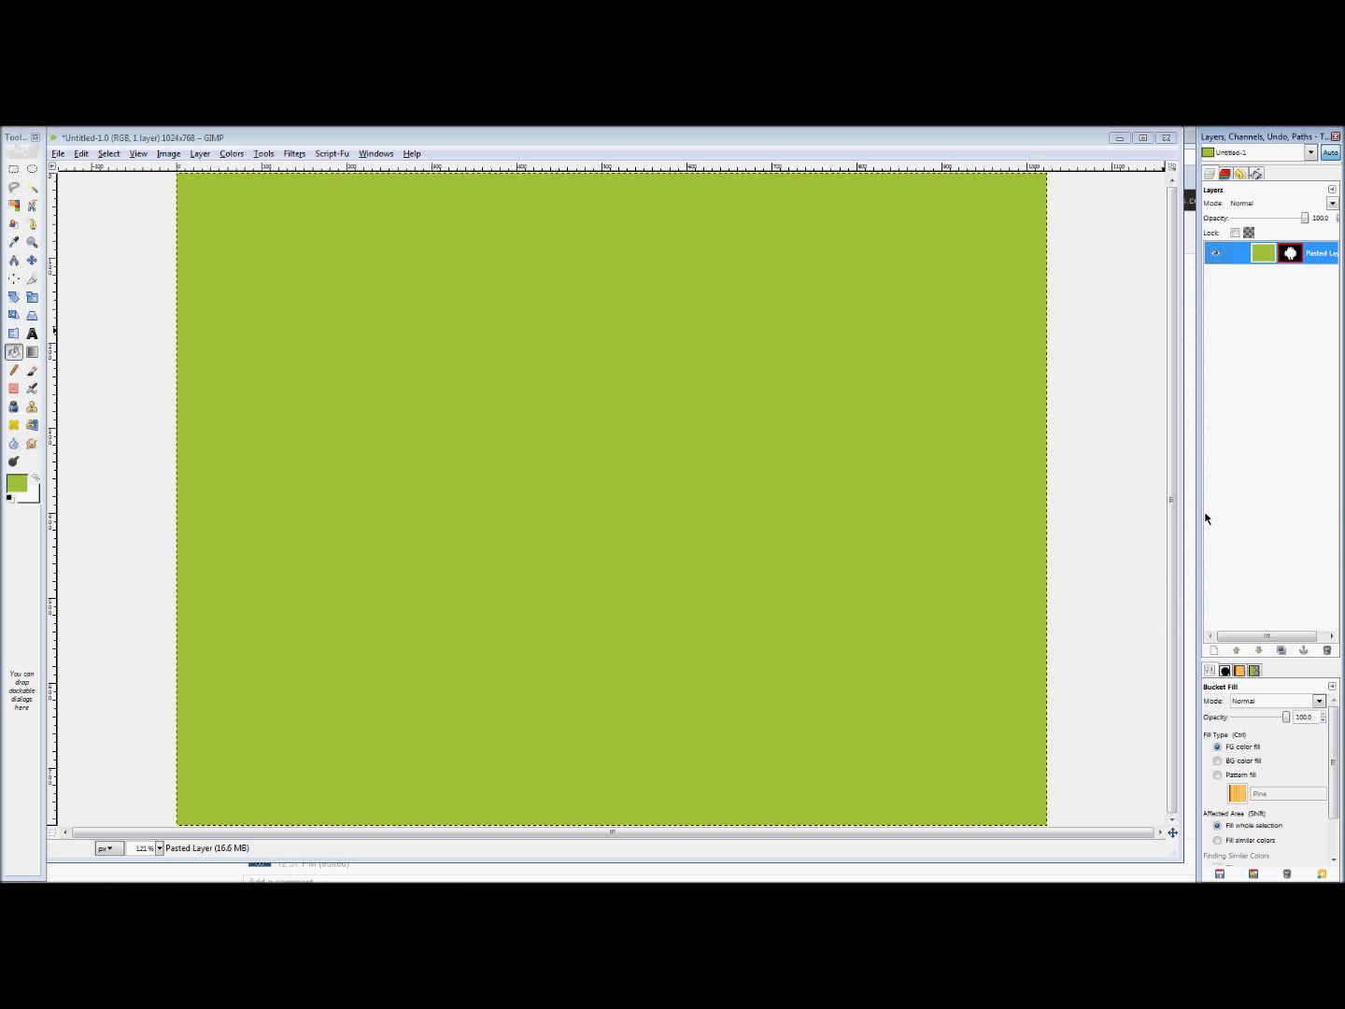
right_click(1287, 252)
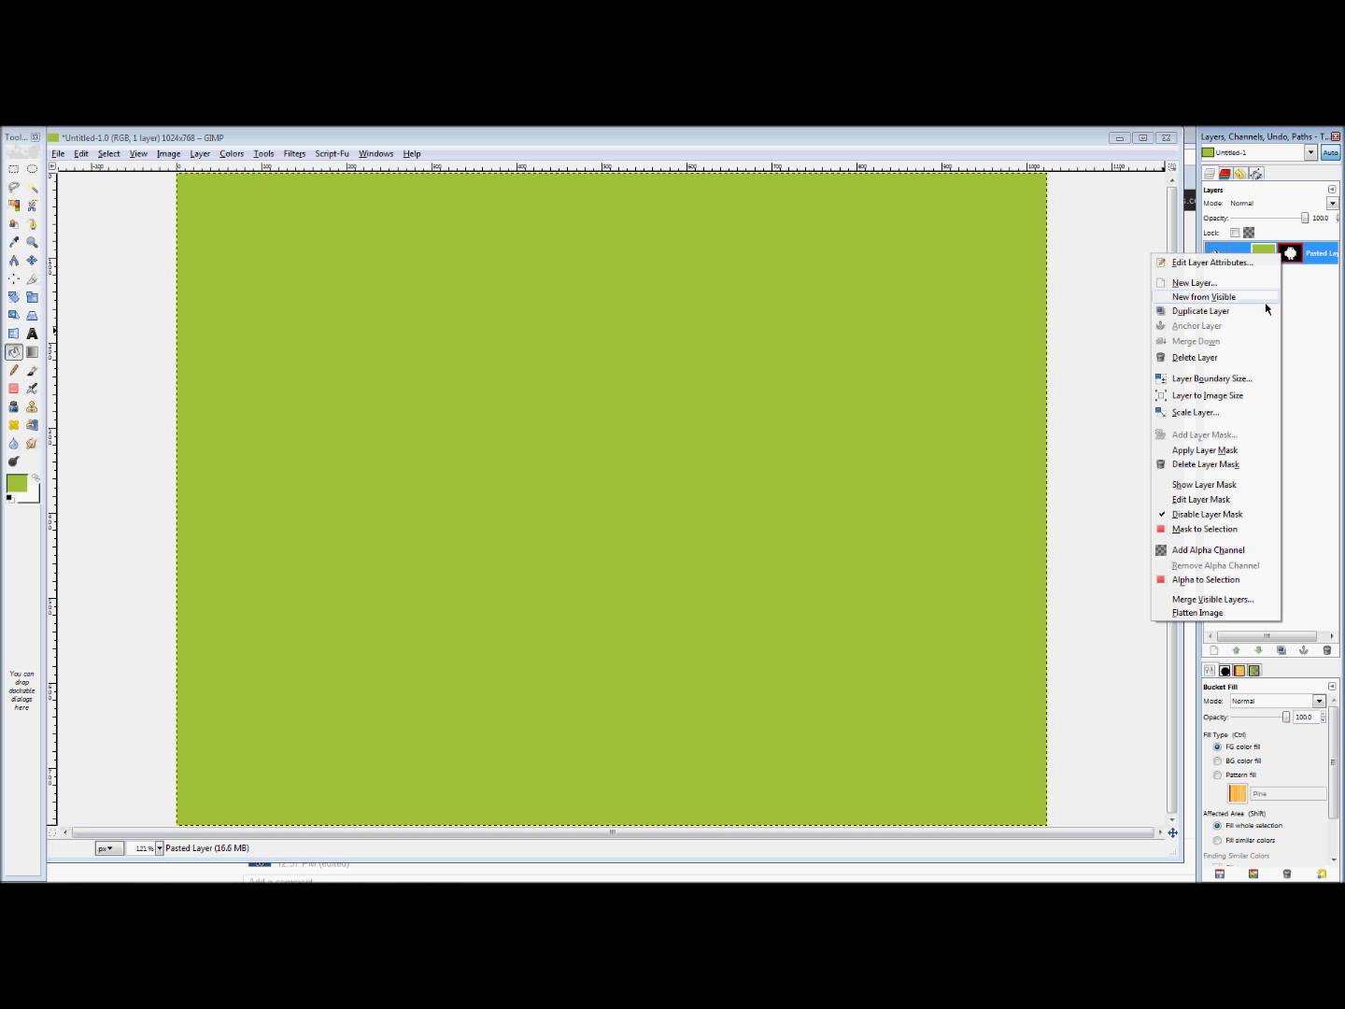
click(1171, 520)
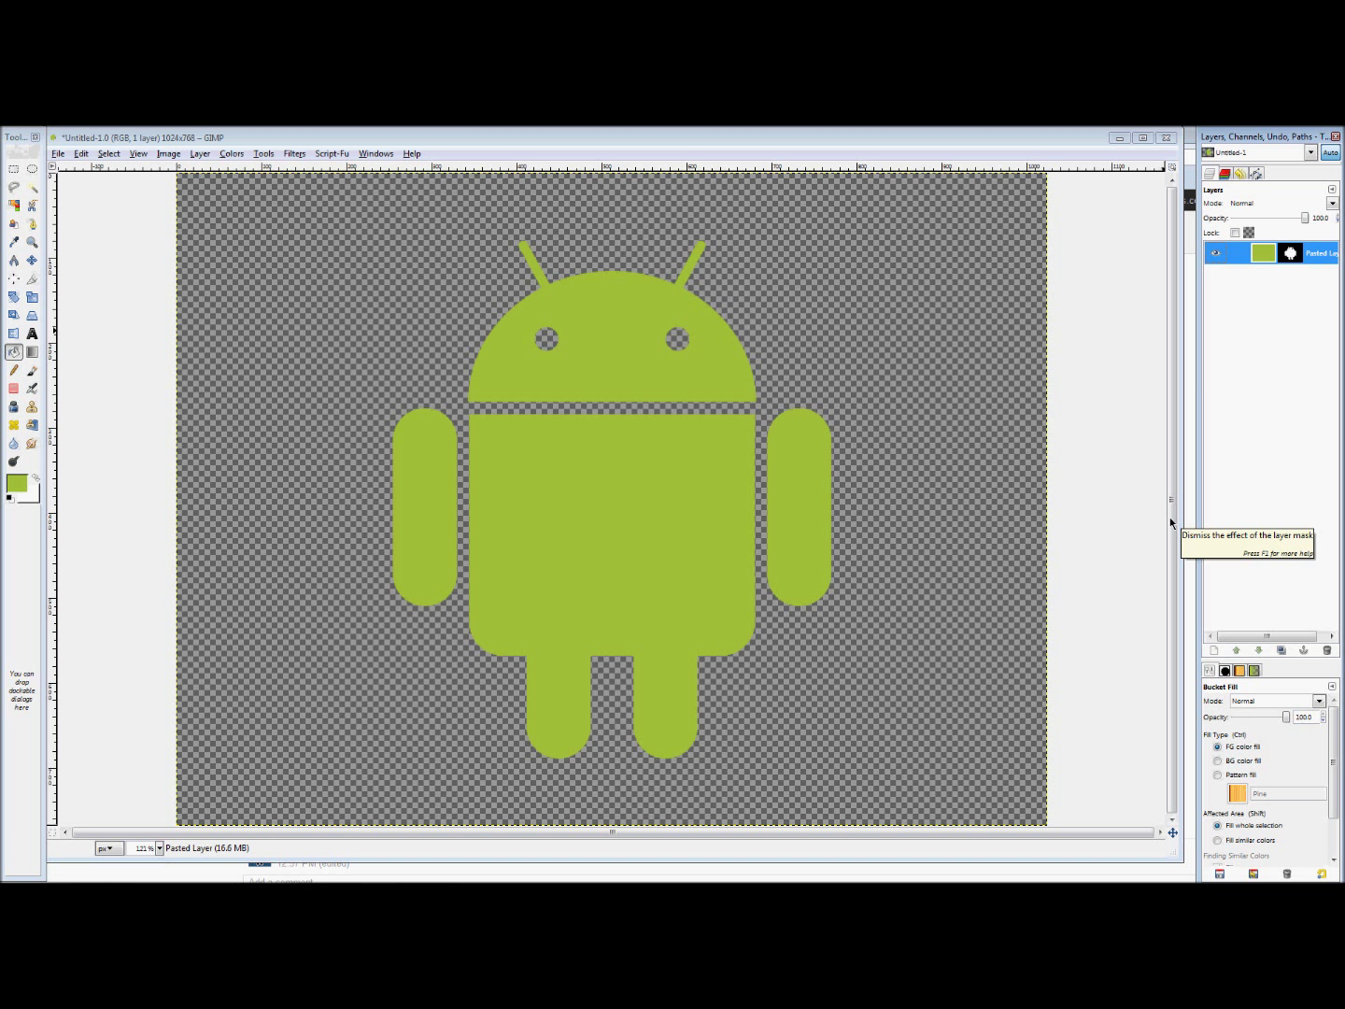
Zoom in to inspect the Android's edges, then zoom back out to the whole canvas
scroll(412, 316, up, 4)
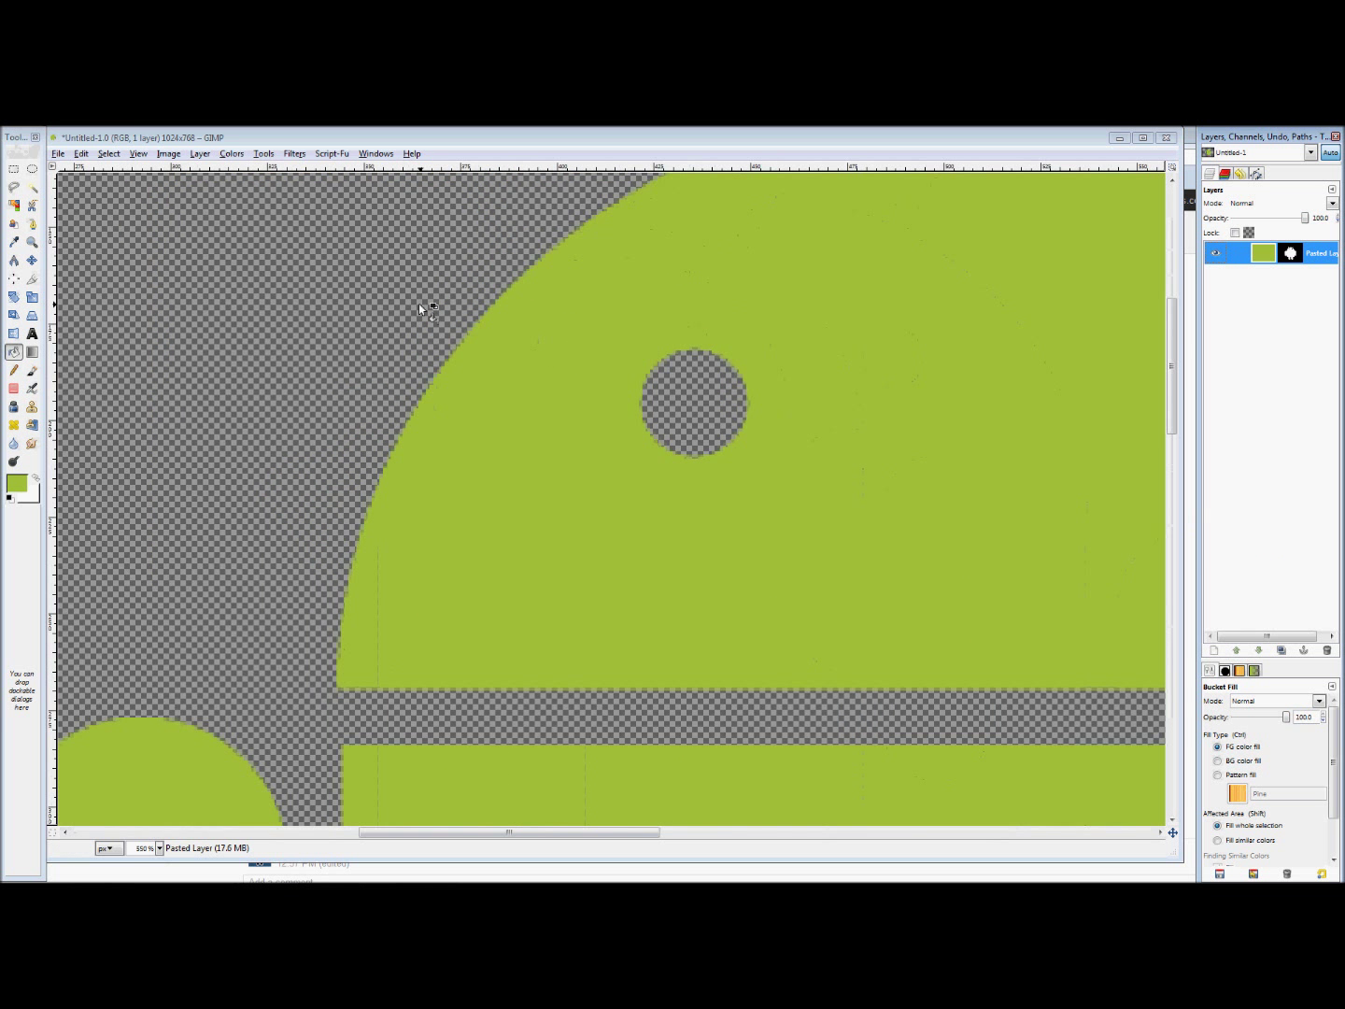
scroll(441, 335, up, 3)
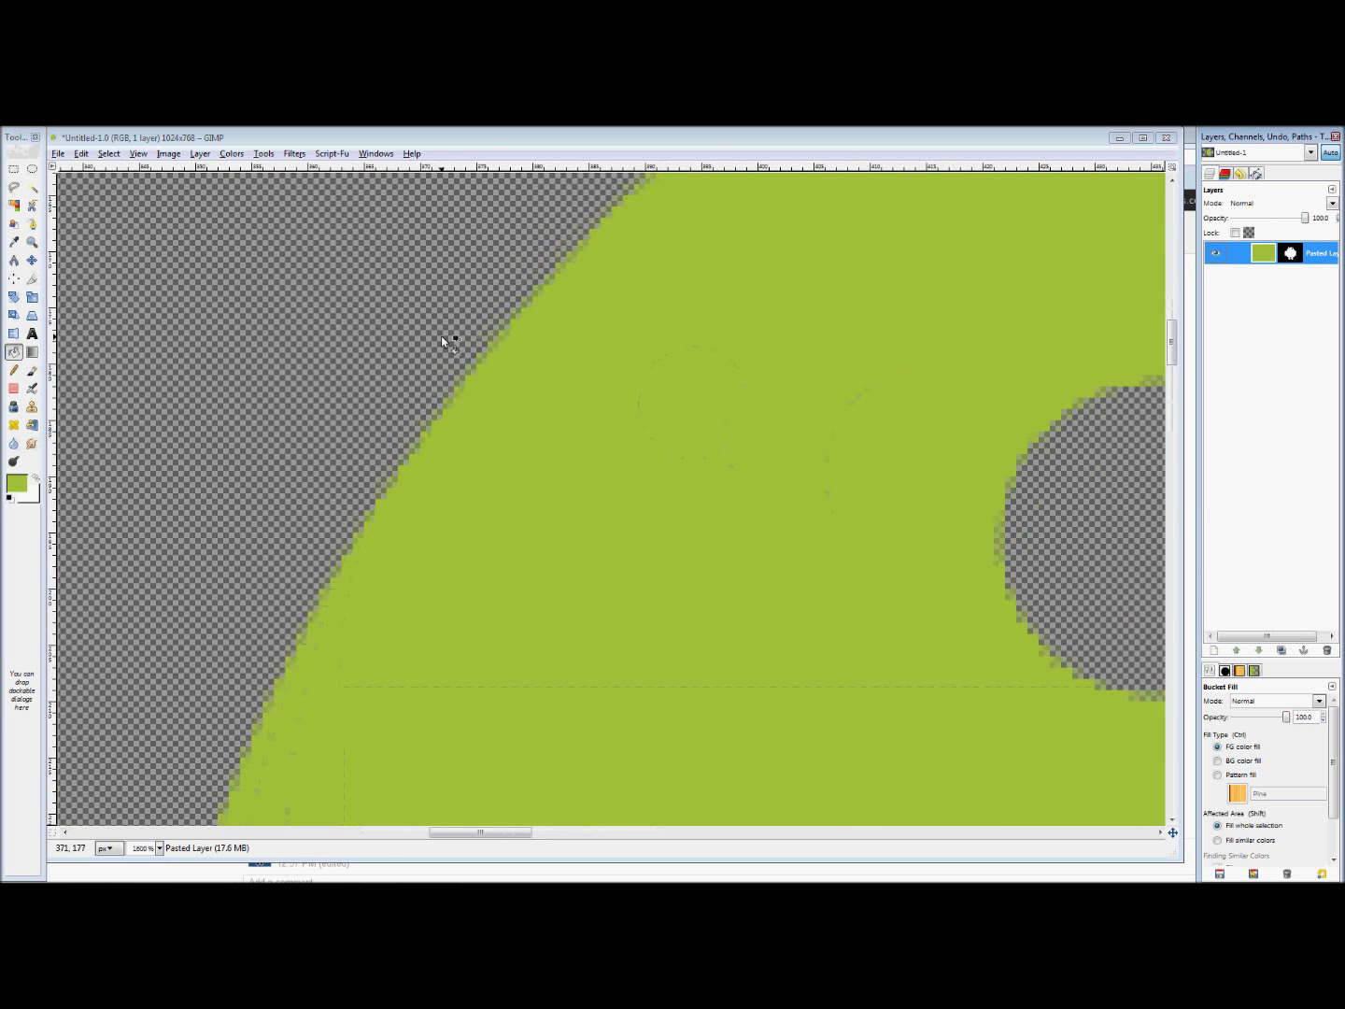
scroll(441, 336, up, 2)
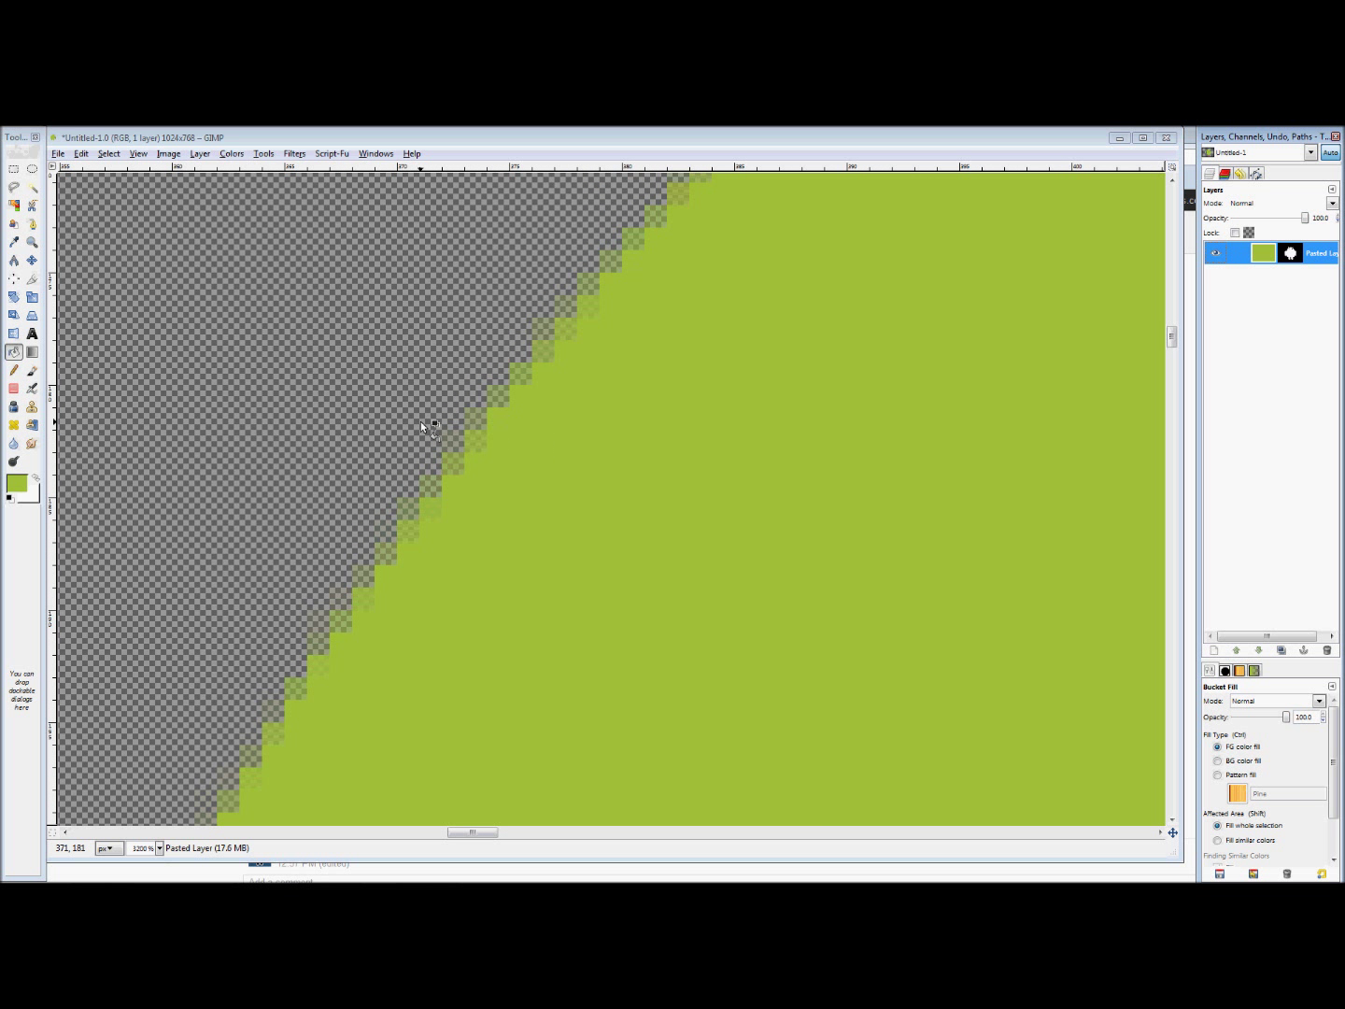
key(z)
scroll(402, 412, down, 3)
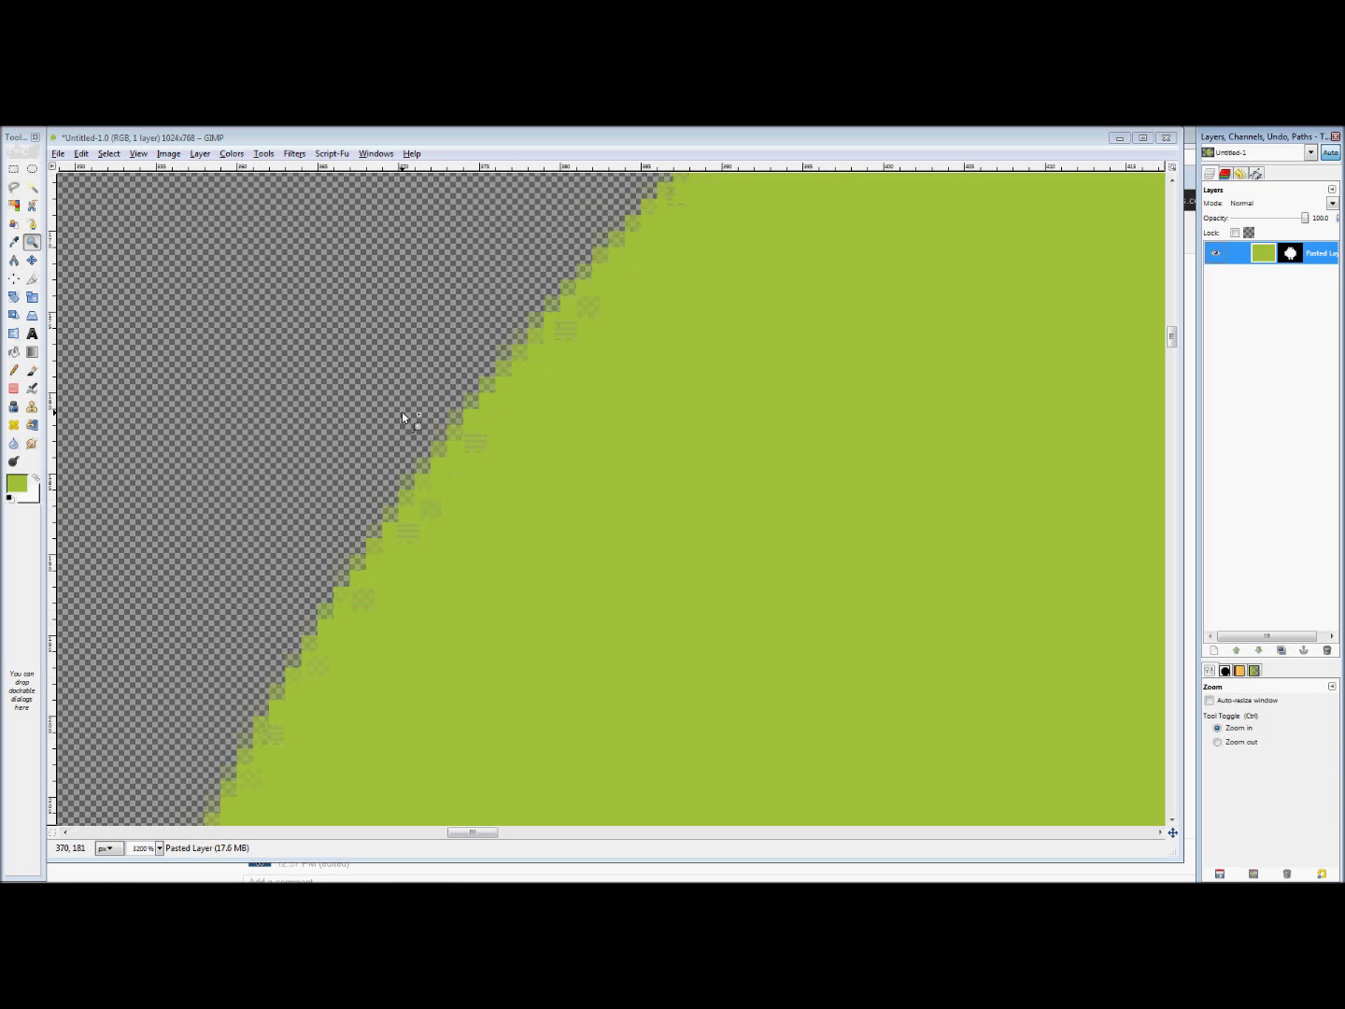
scroll(544, 558, down, 1)
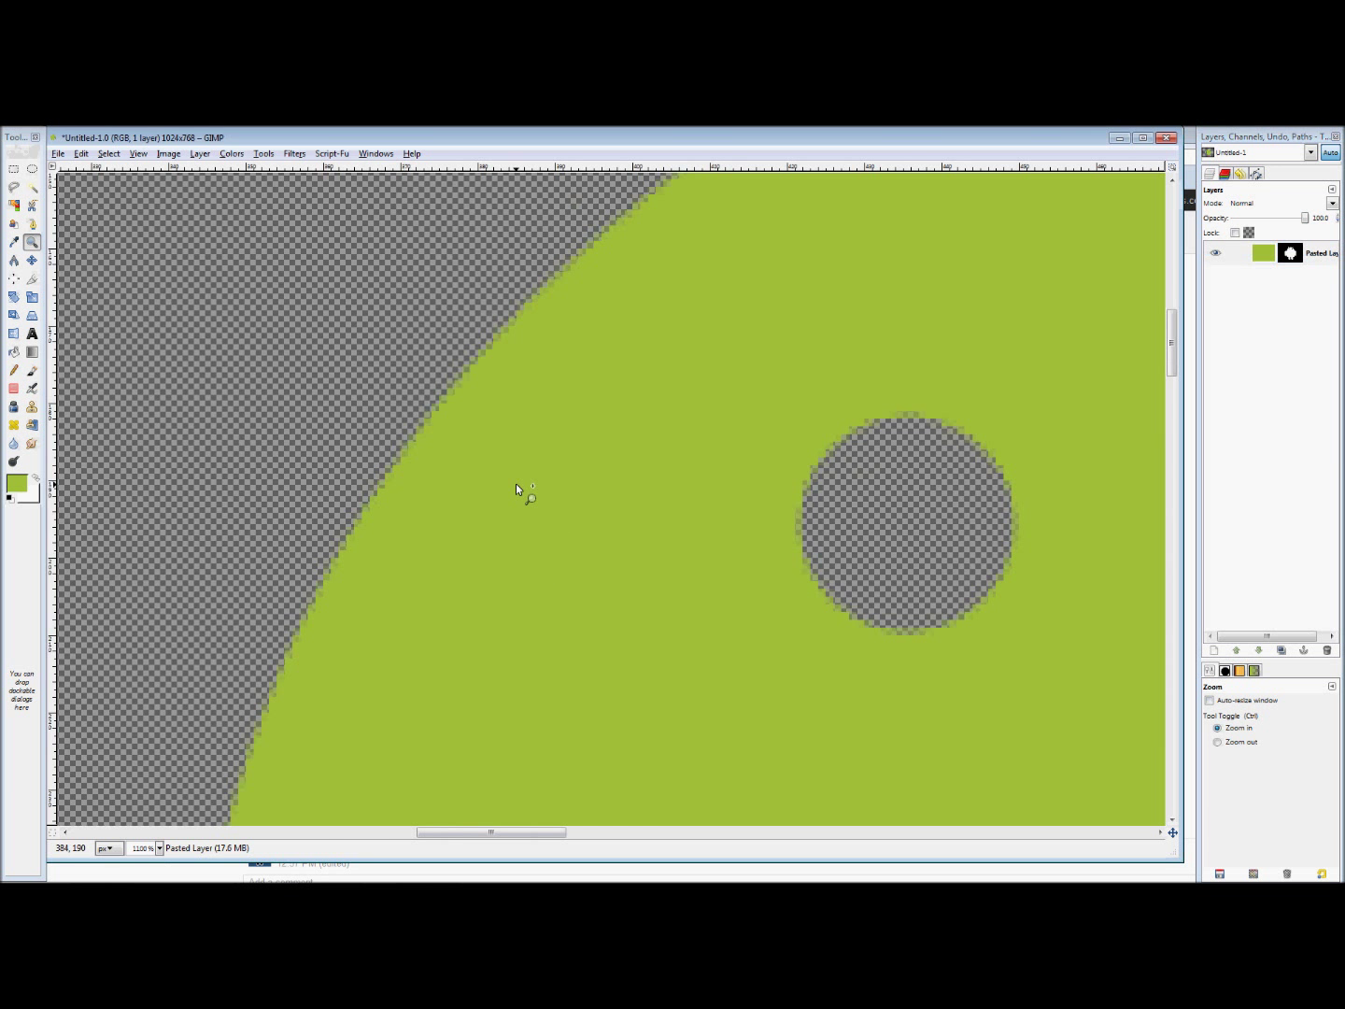
scroll(516, 489, up, 1)
scroll(517, 489, down, 6)
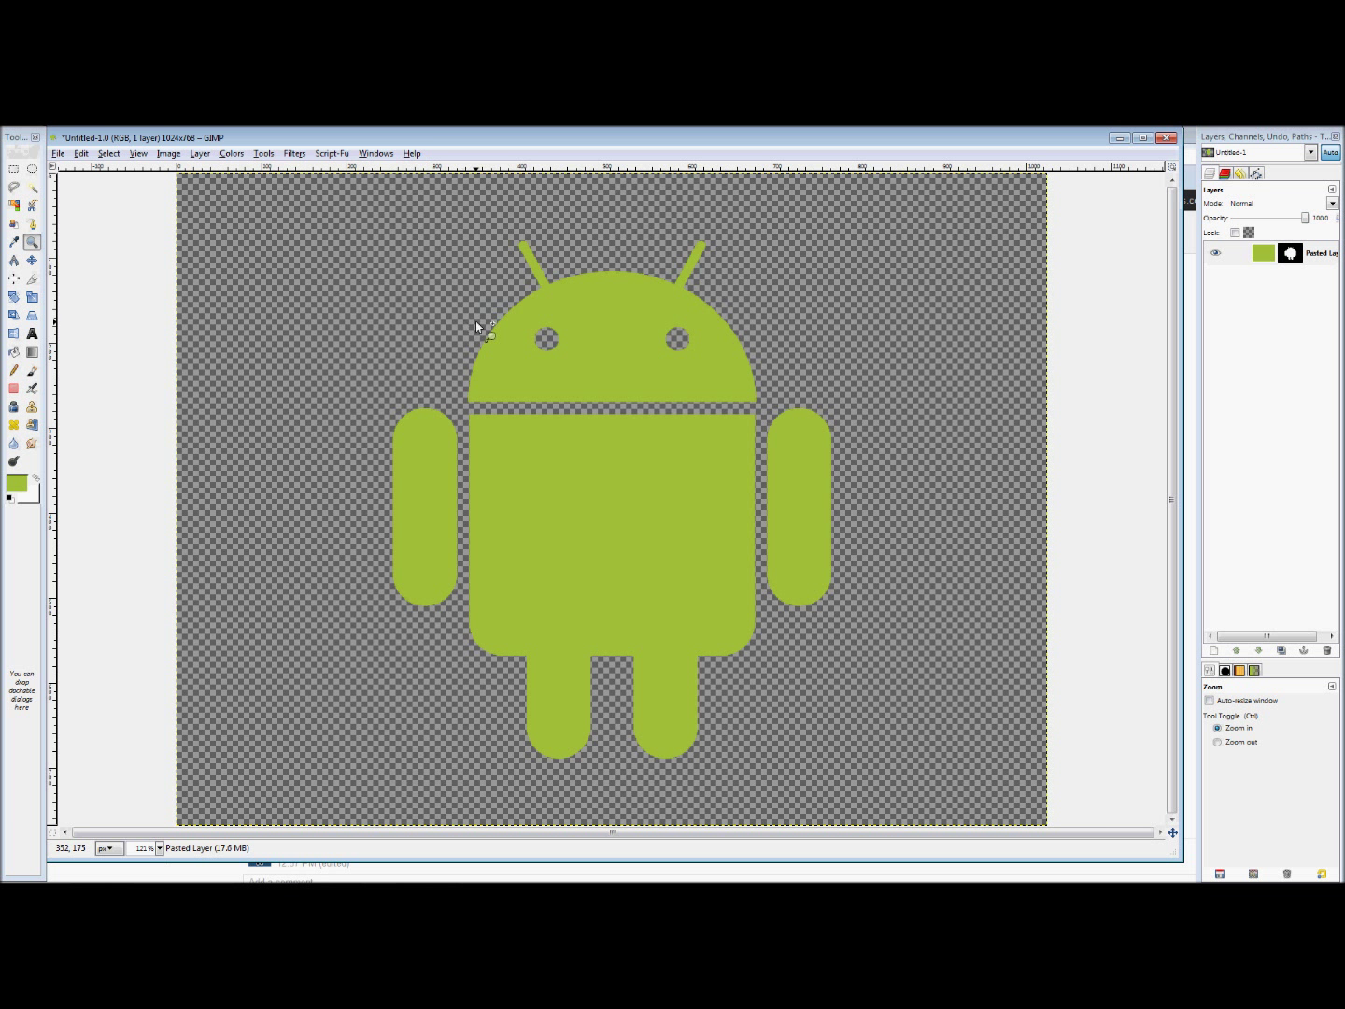
ctrl+click(502, 345)
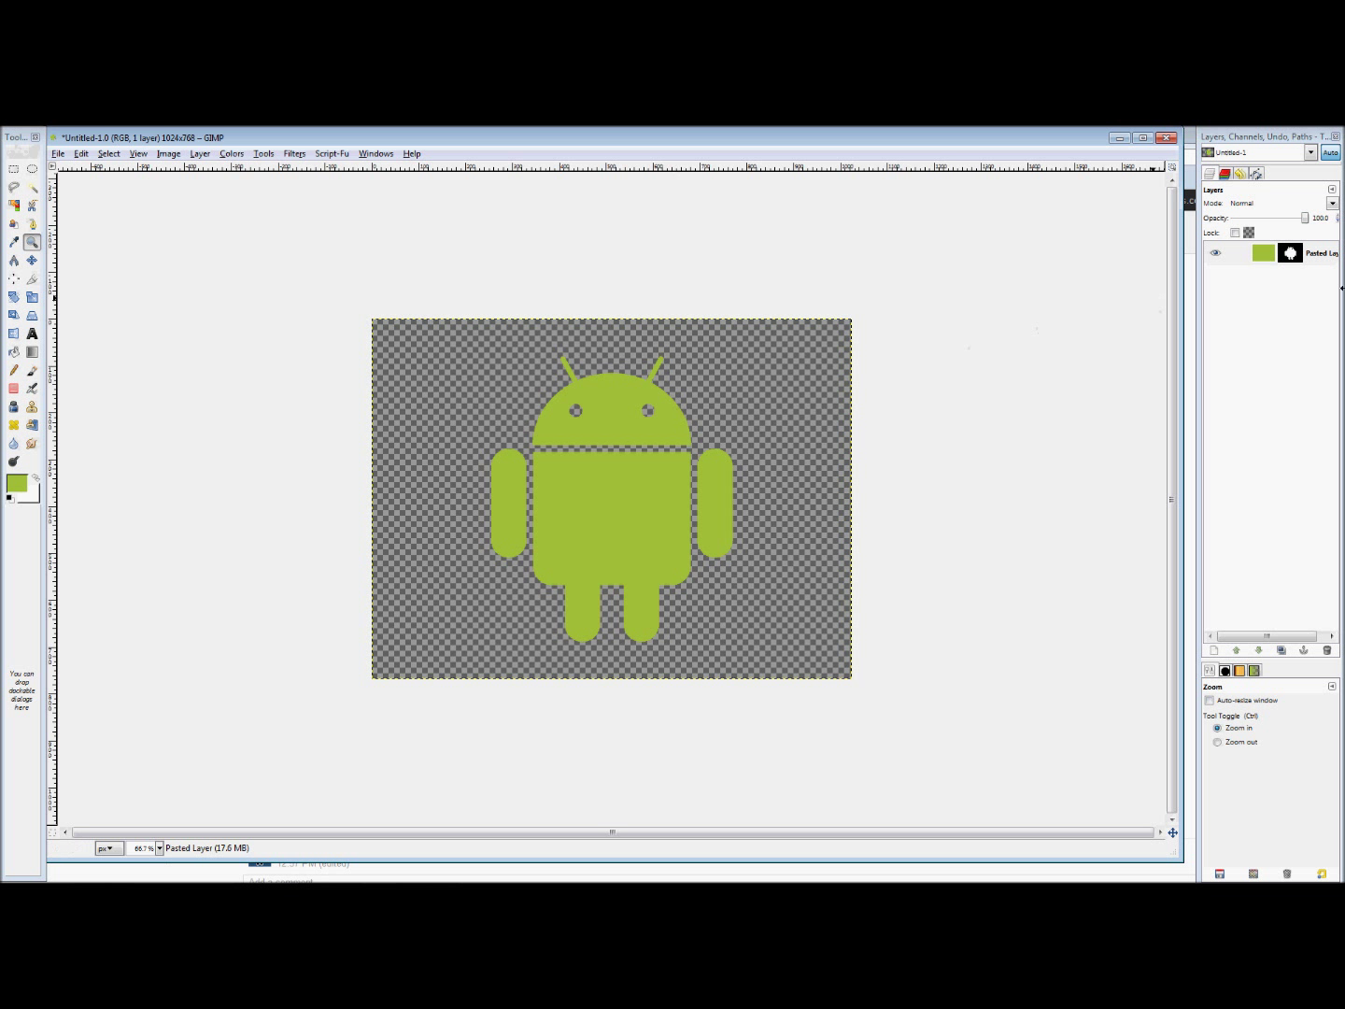
Add a transparent New Layer and move it beneath the Pasted Layer
right_click(1311, 256)
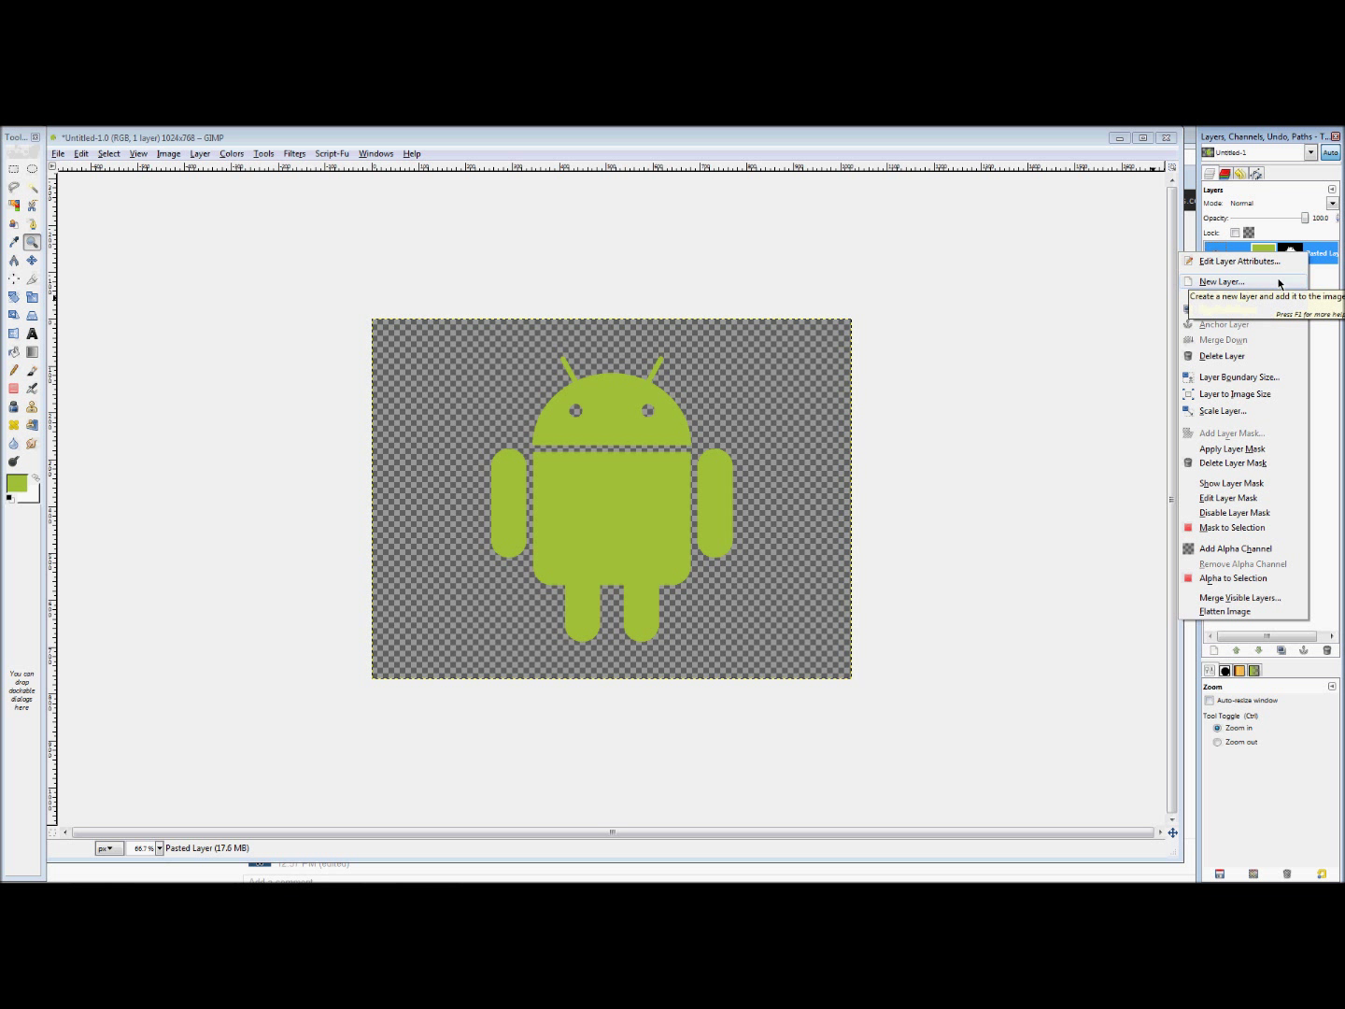
click(1279, 283)
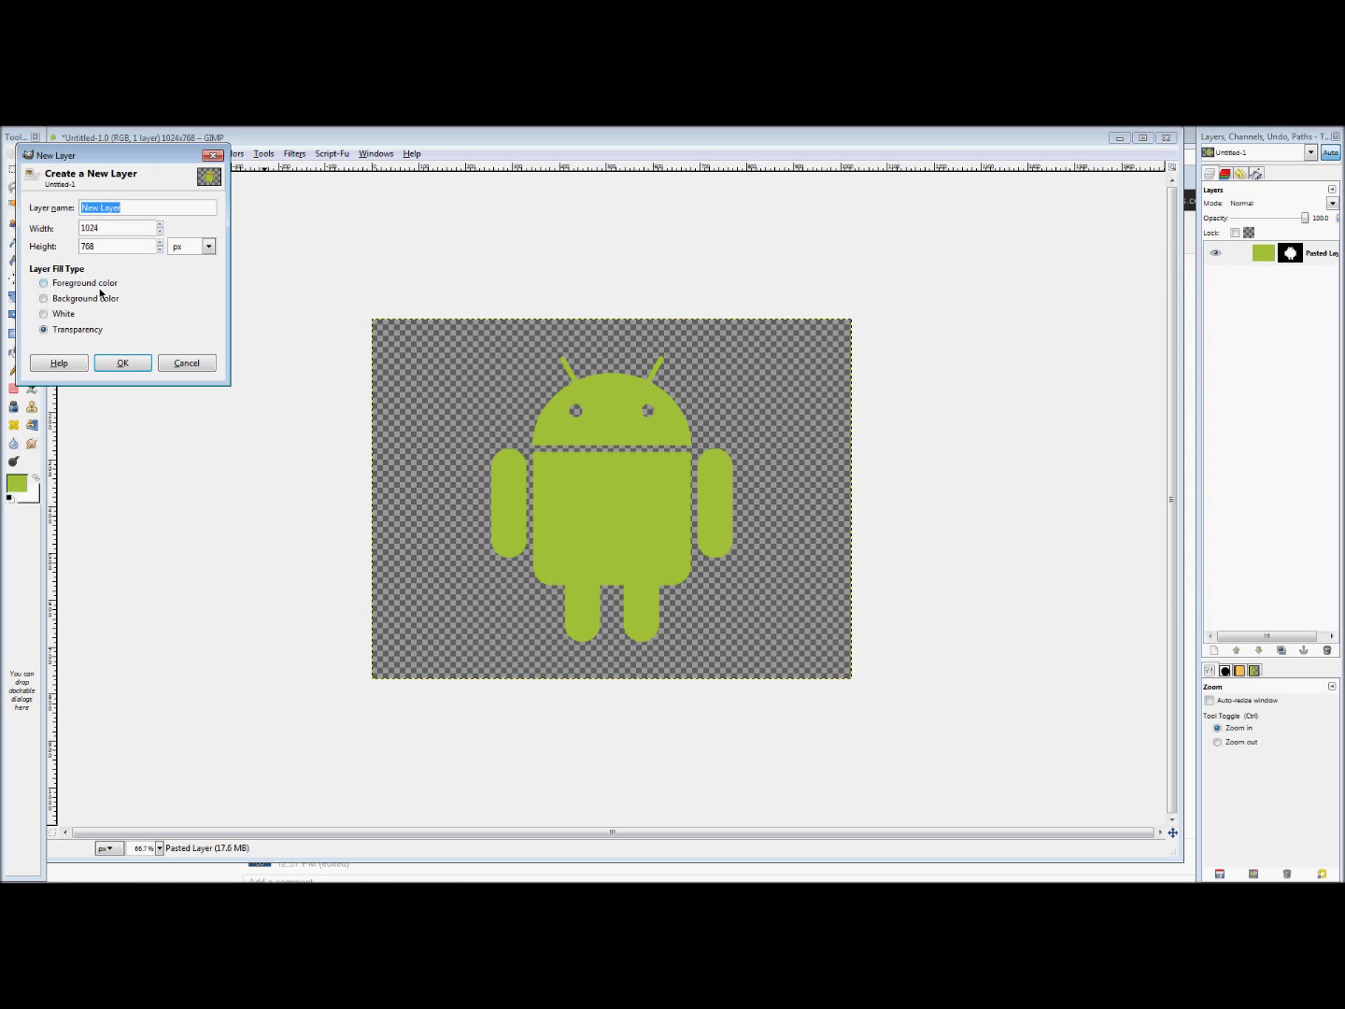
click(111, 366)
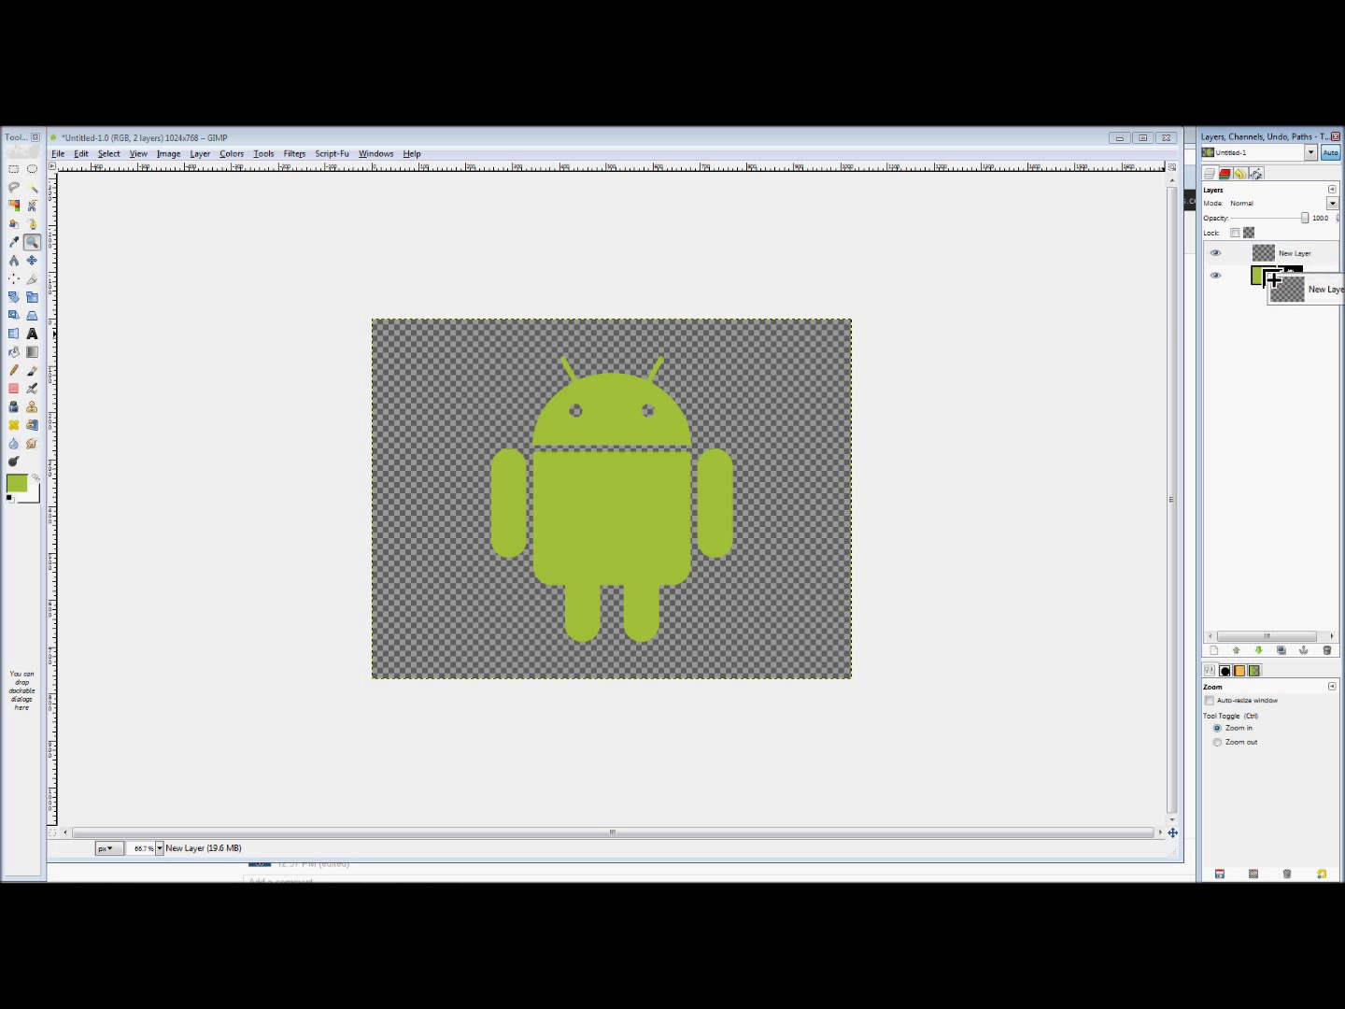
drag(1263, 267, 1299, 327)
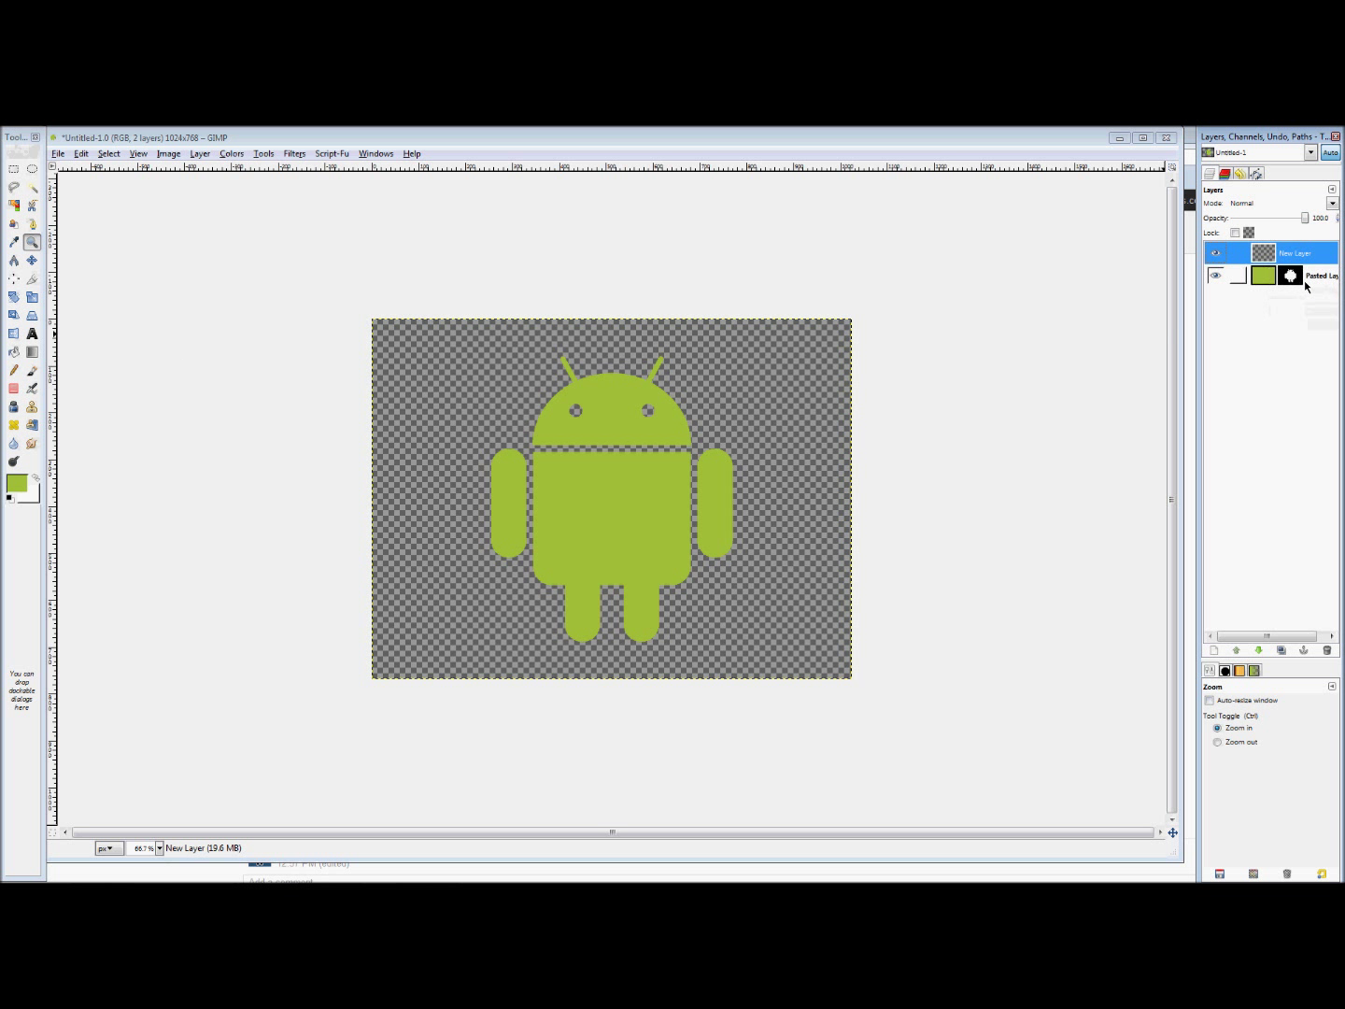
click(1259, 651)
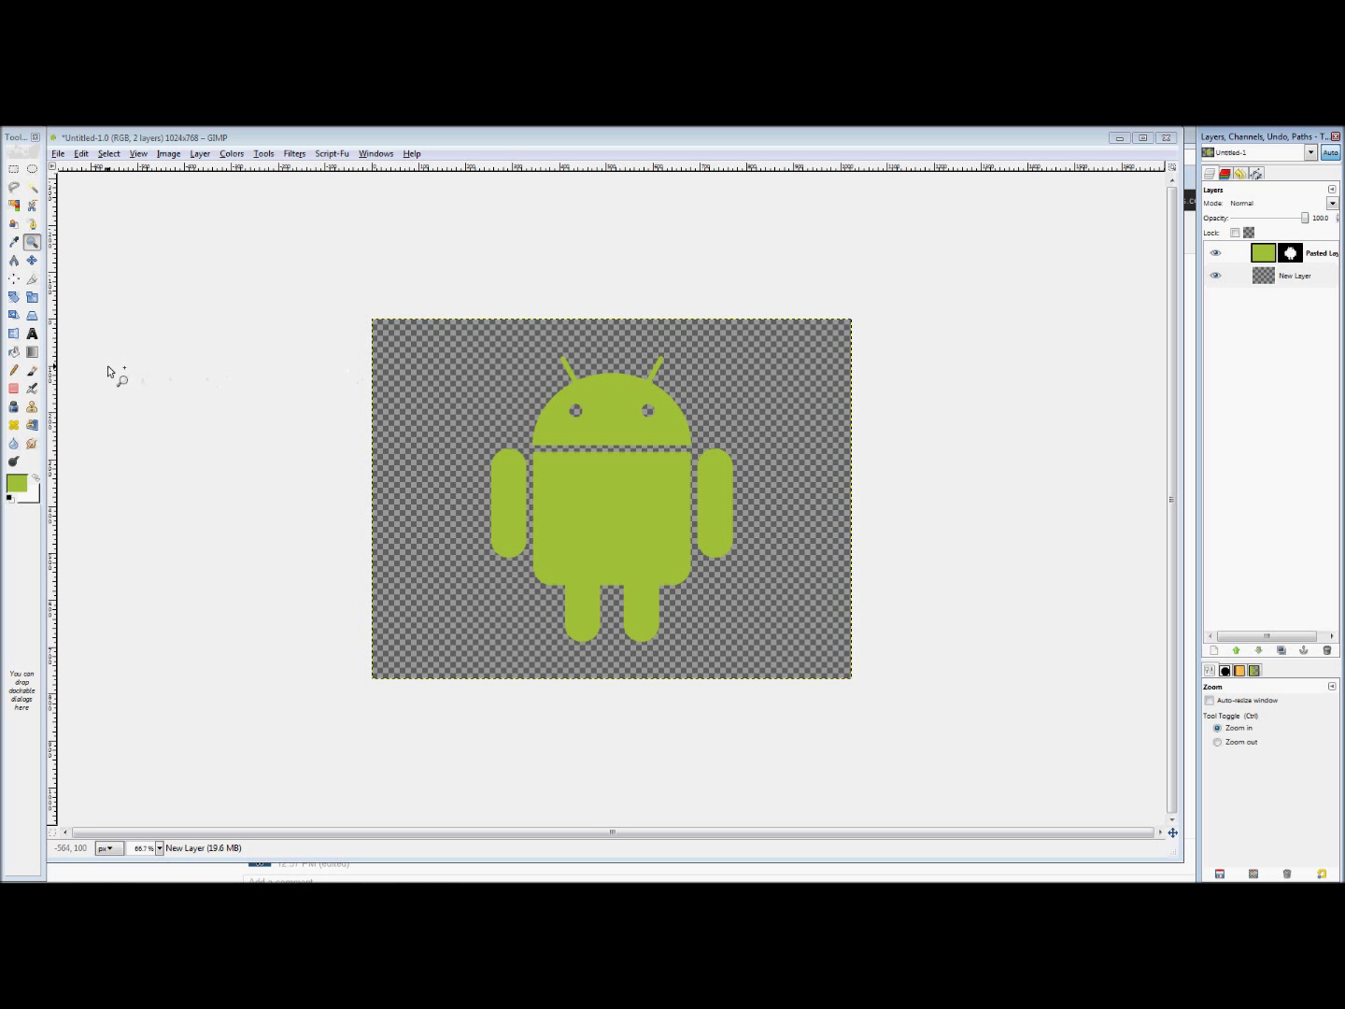
Reset the colours to default and set the background colour to dark grey 424242
click(10, 499)
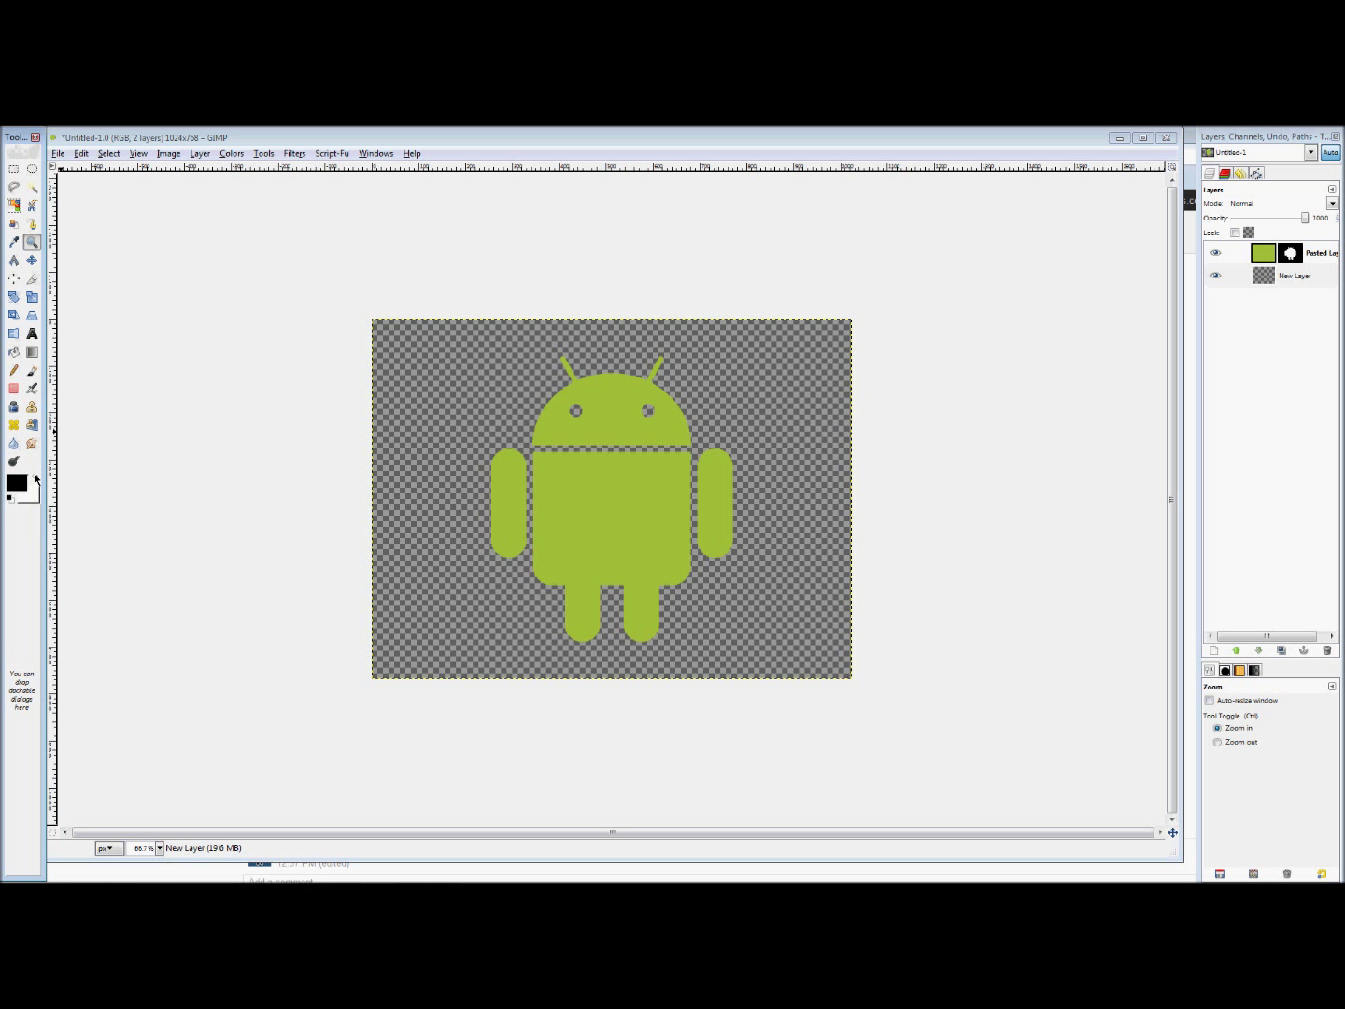
click(37, 495)
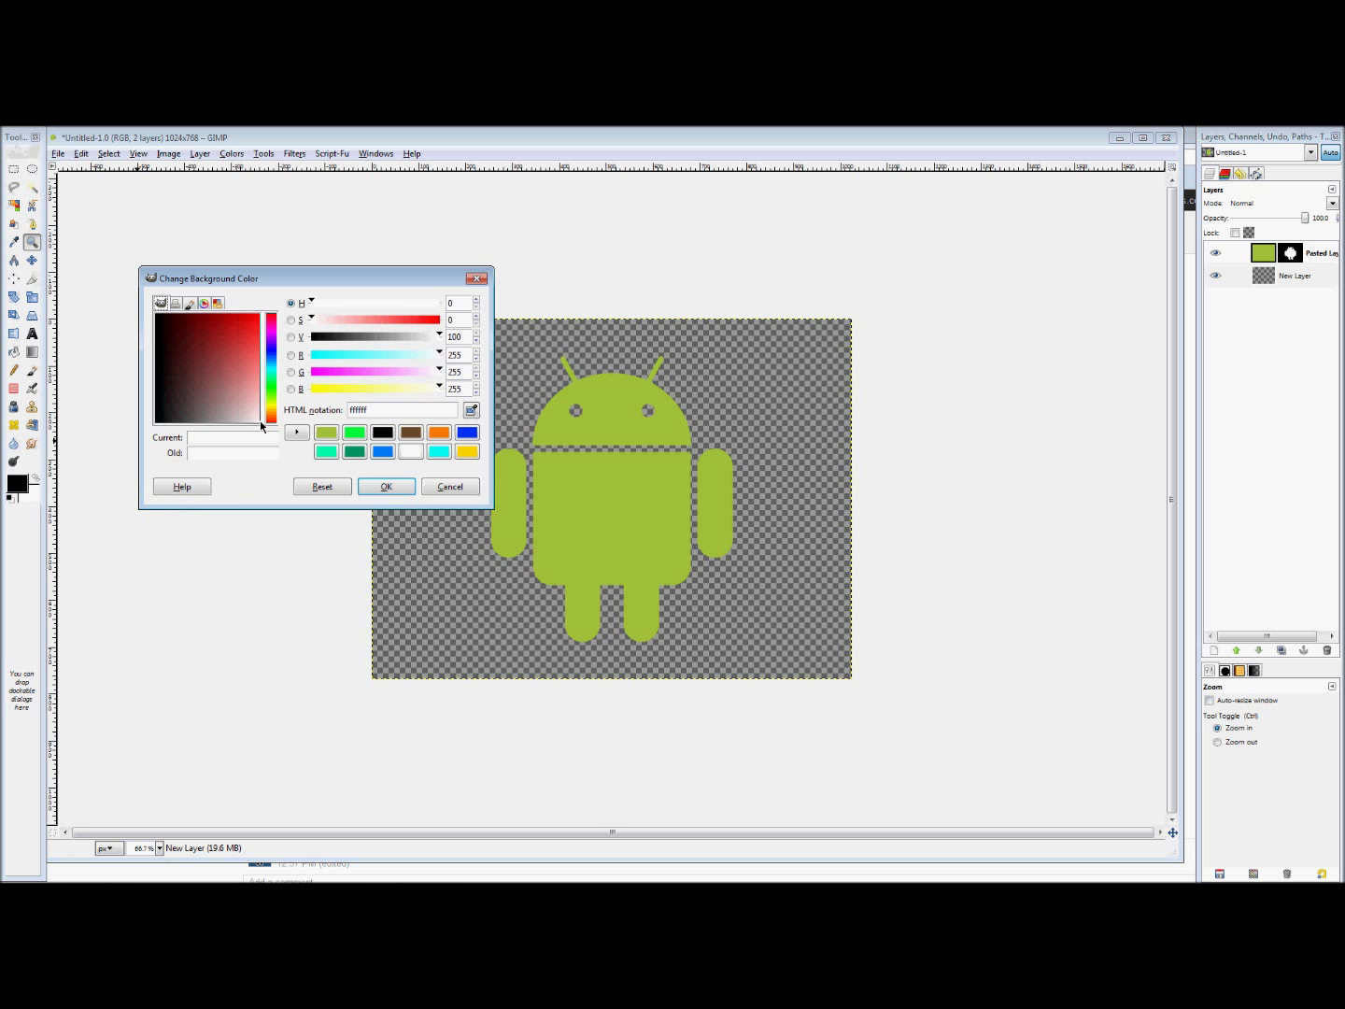
drag(239, 413, 186, 546)
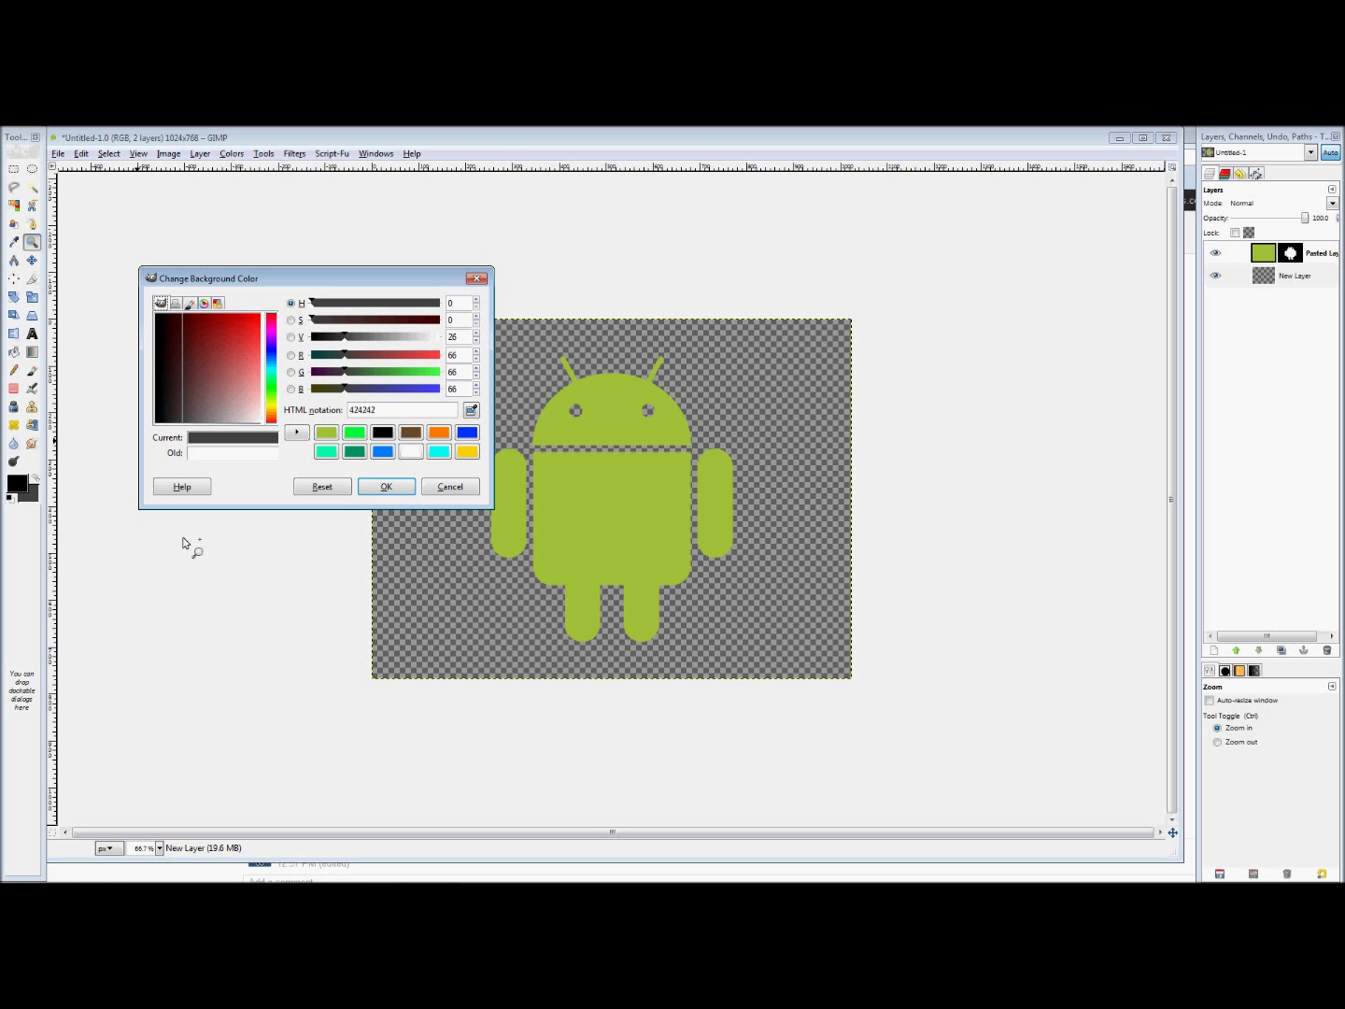
click(387, 486)
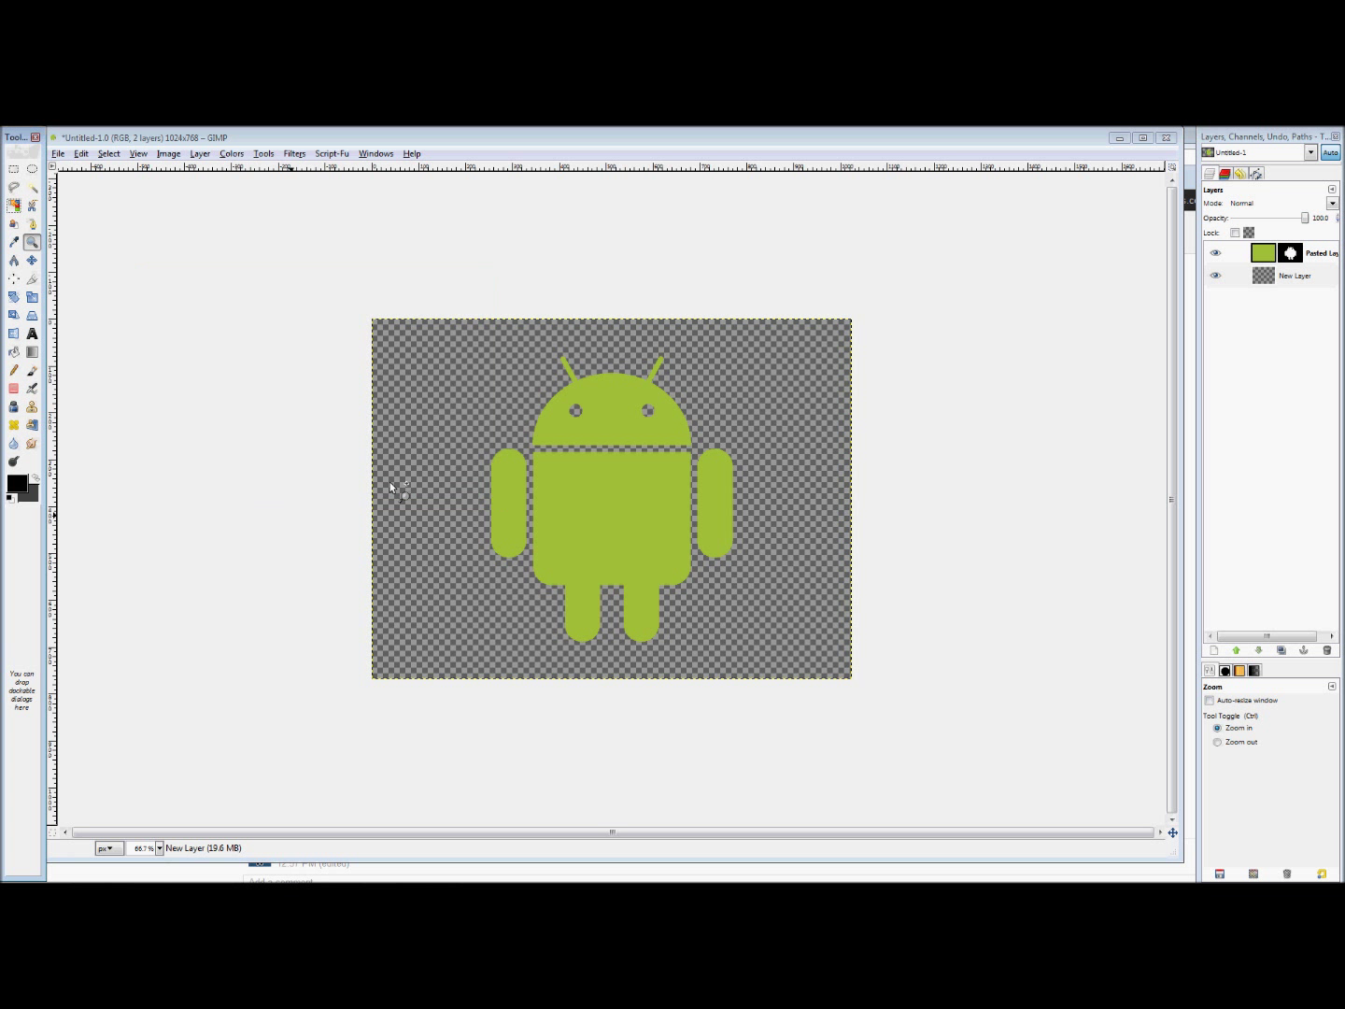
Draw a Radial FG-to-BG gradient on New Layer from the Android's chest outward
click(31, 354)
click(1241, 776)
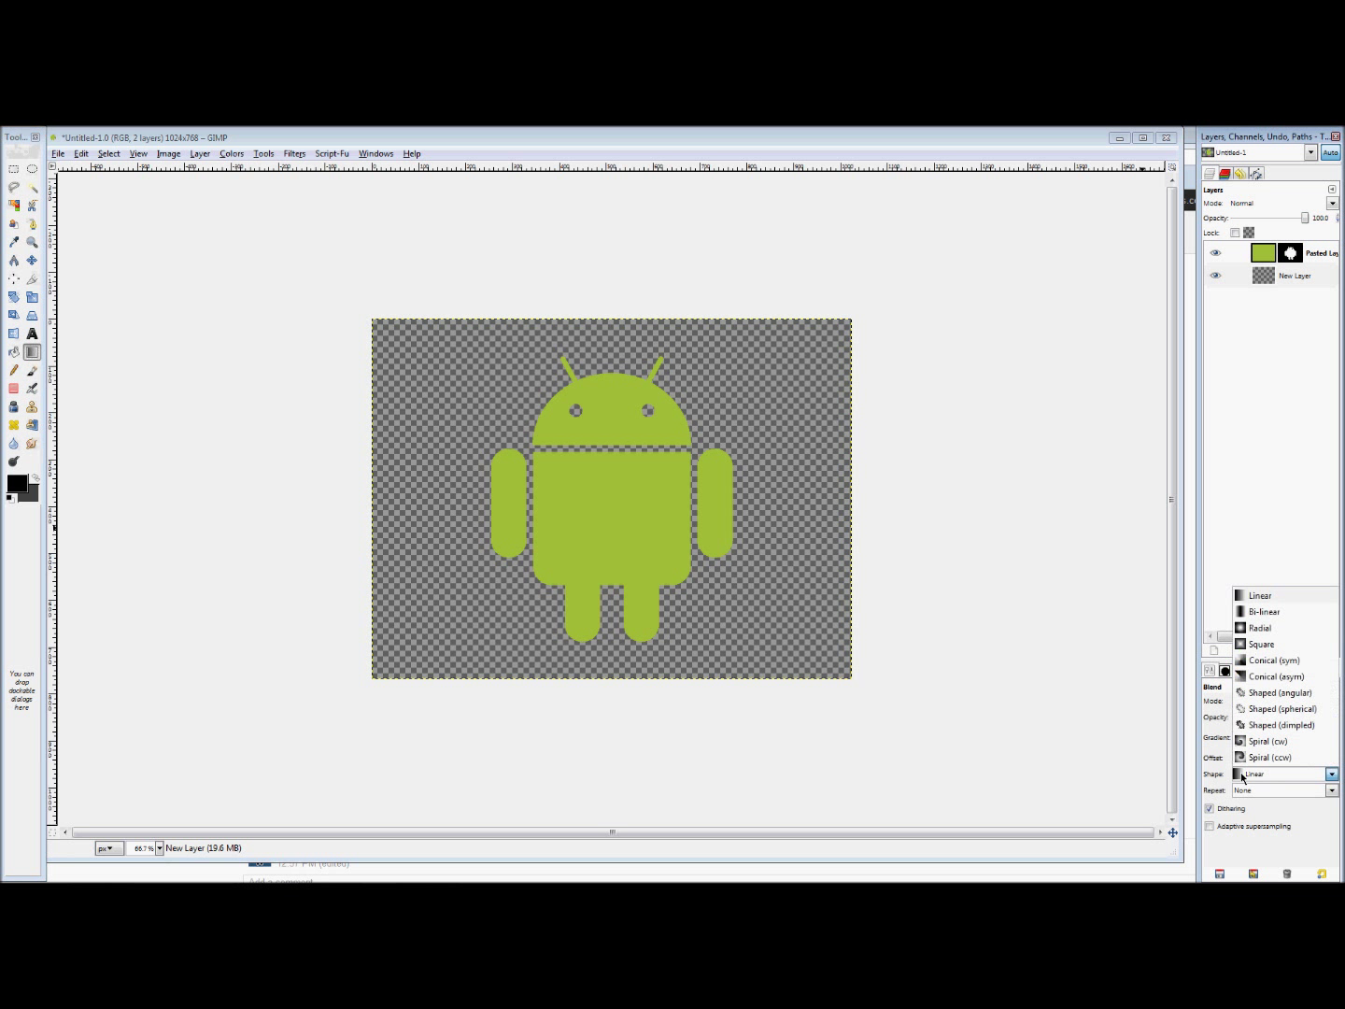
click(1256, 627)
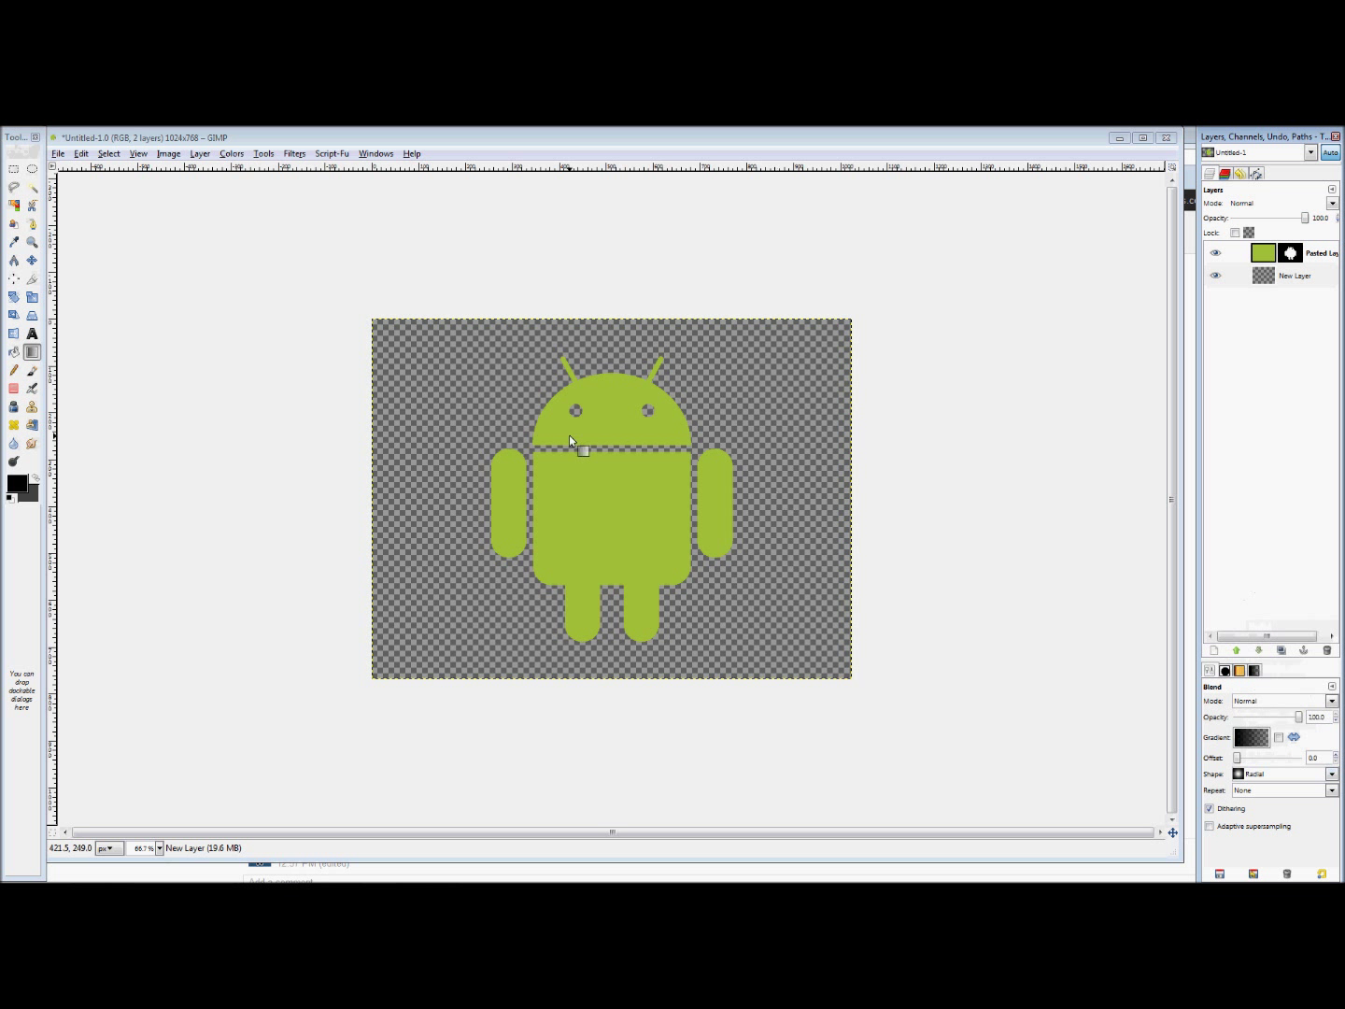
click(1269, 743)
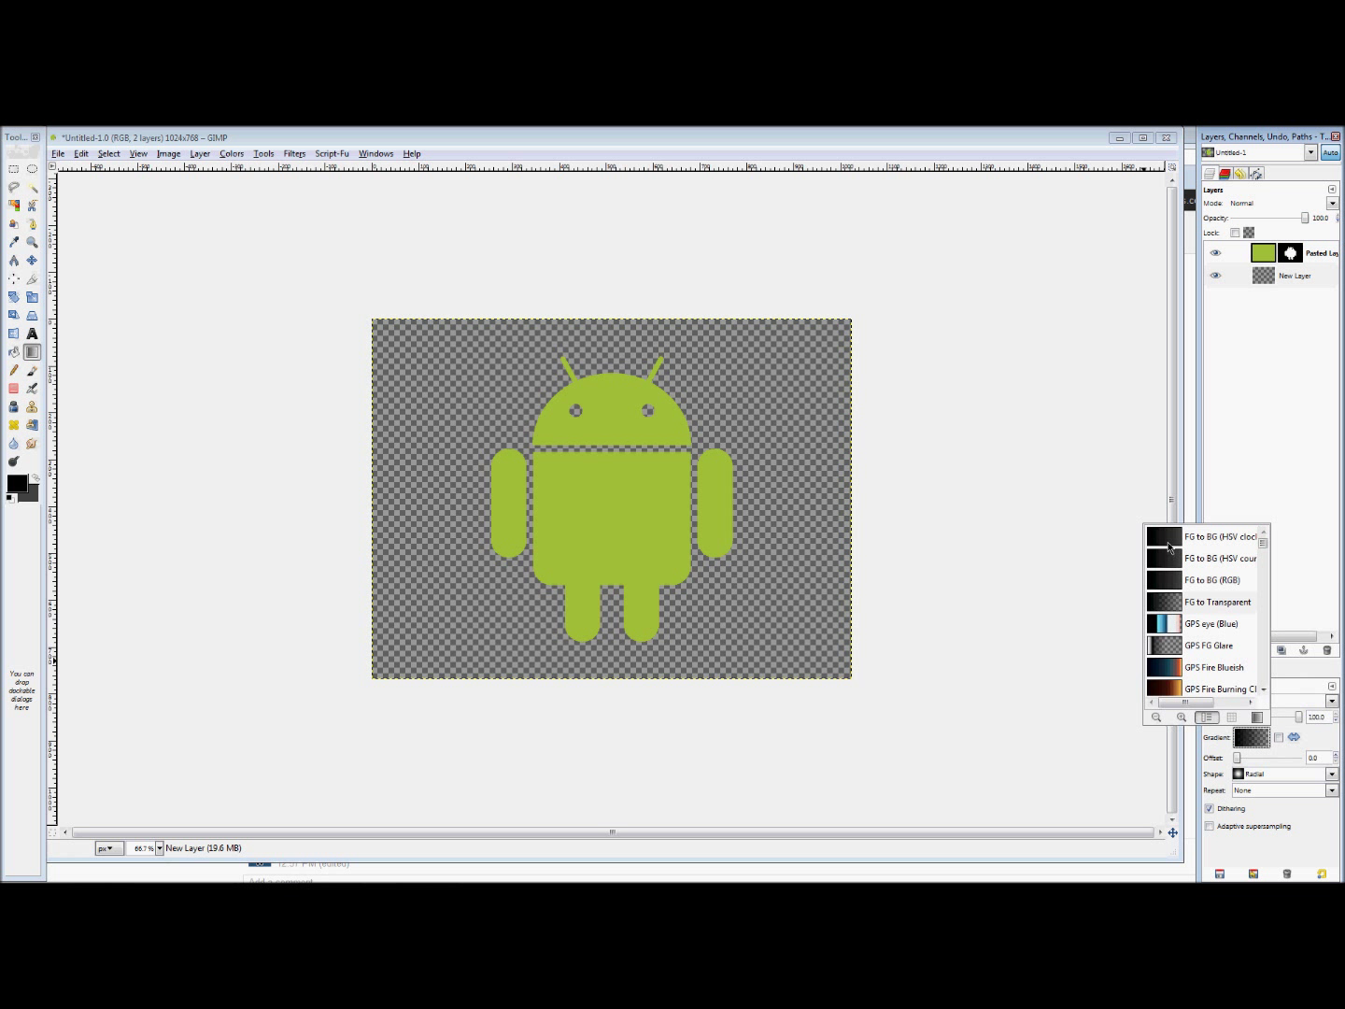
click(1165, 581)
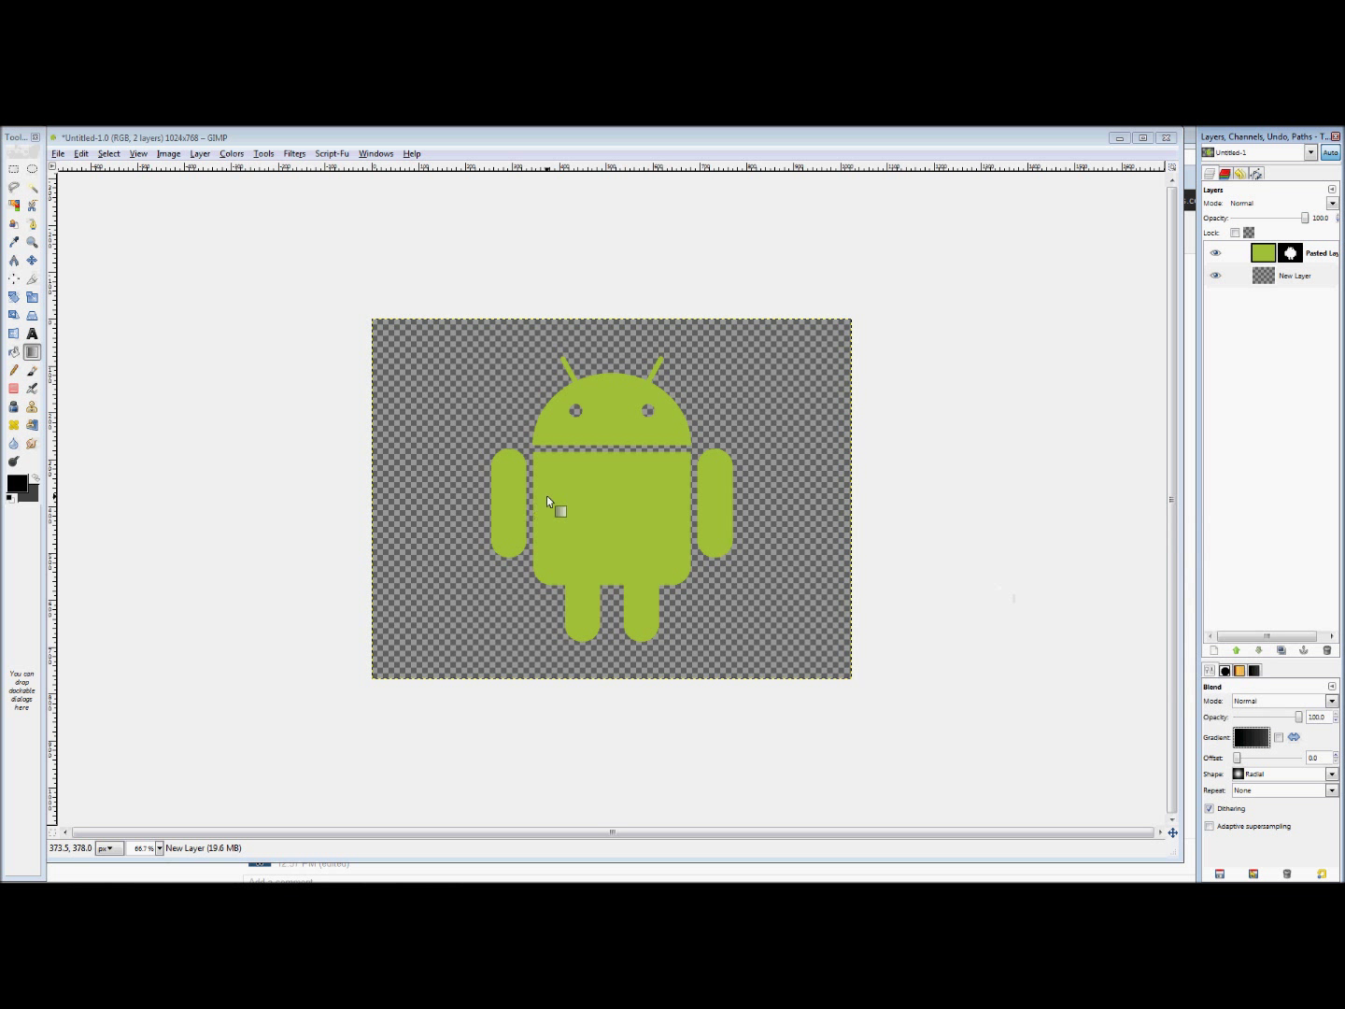
drag(599, 467, 848, 673)
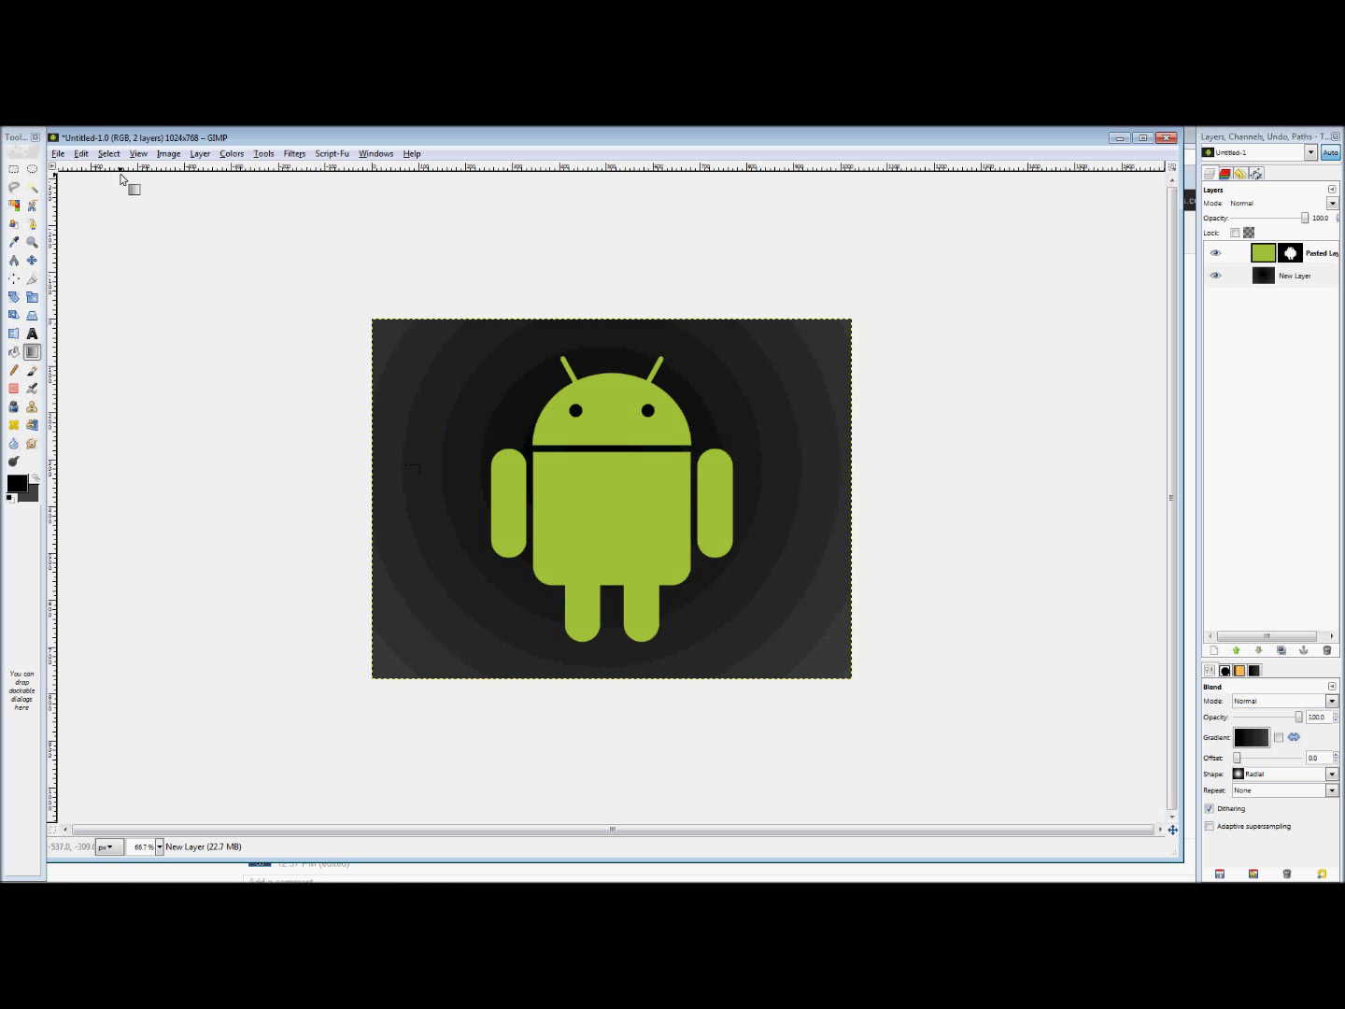
Undo the gradient, swap foreground and background, and redraw it lighter at the centre
click(82, 155)
click(82, 173)
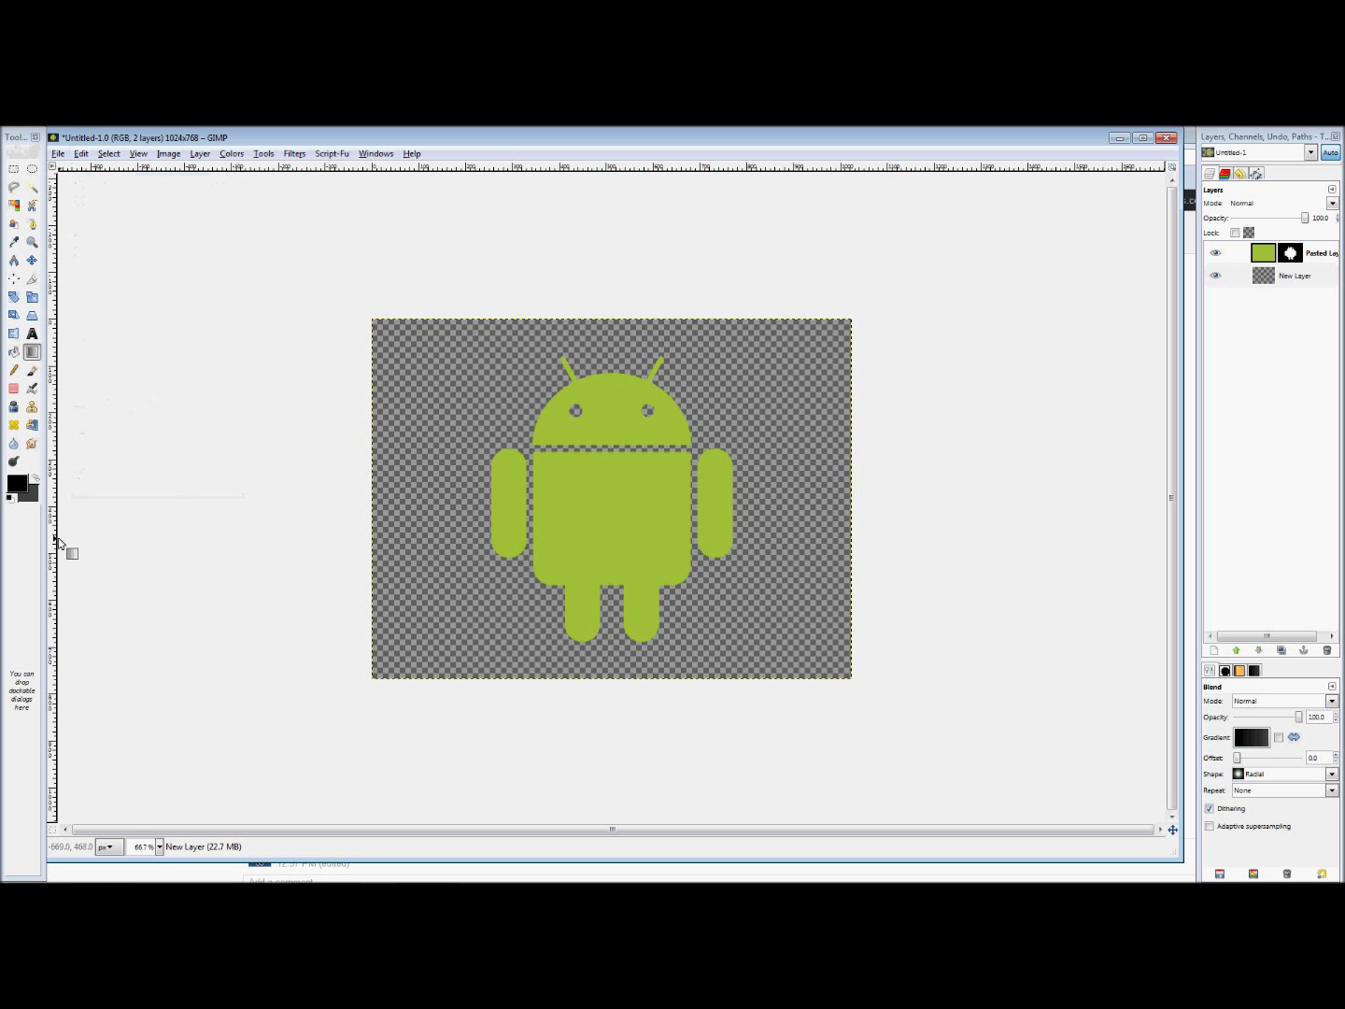
click(37, 479)
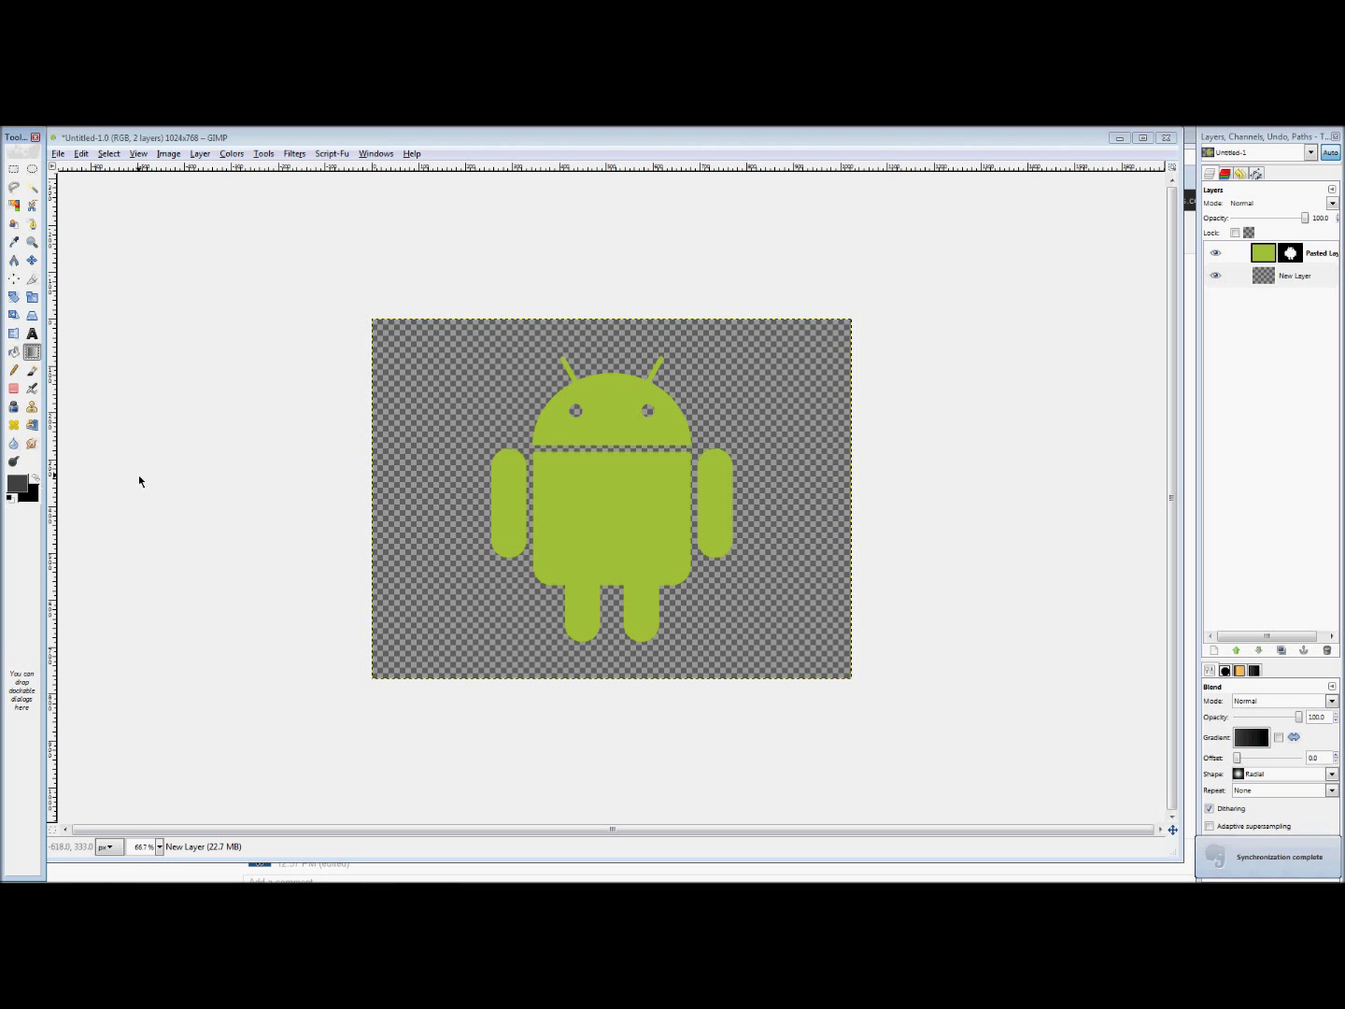
drag(608, 480, 850, 678)
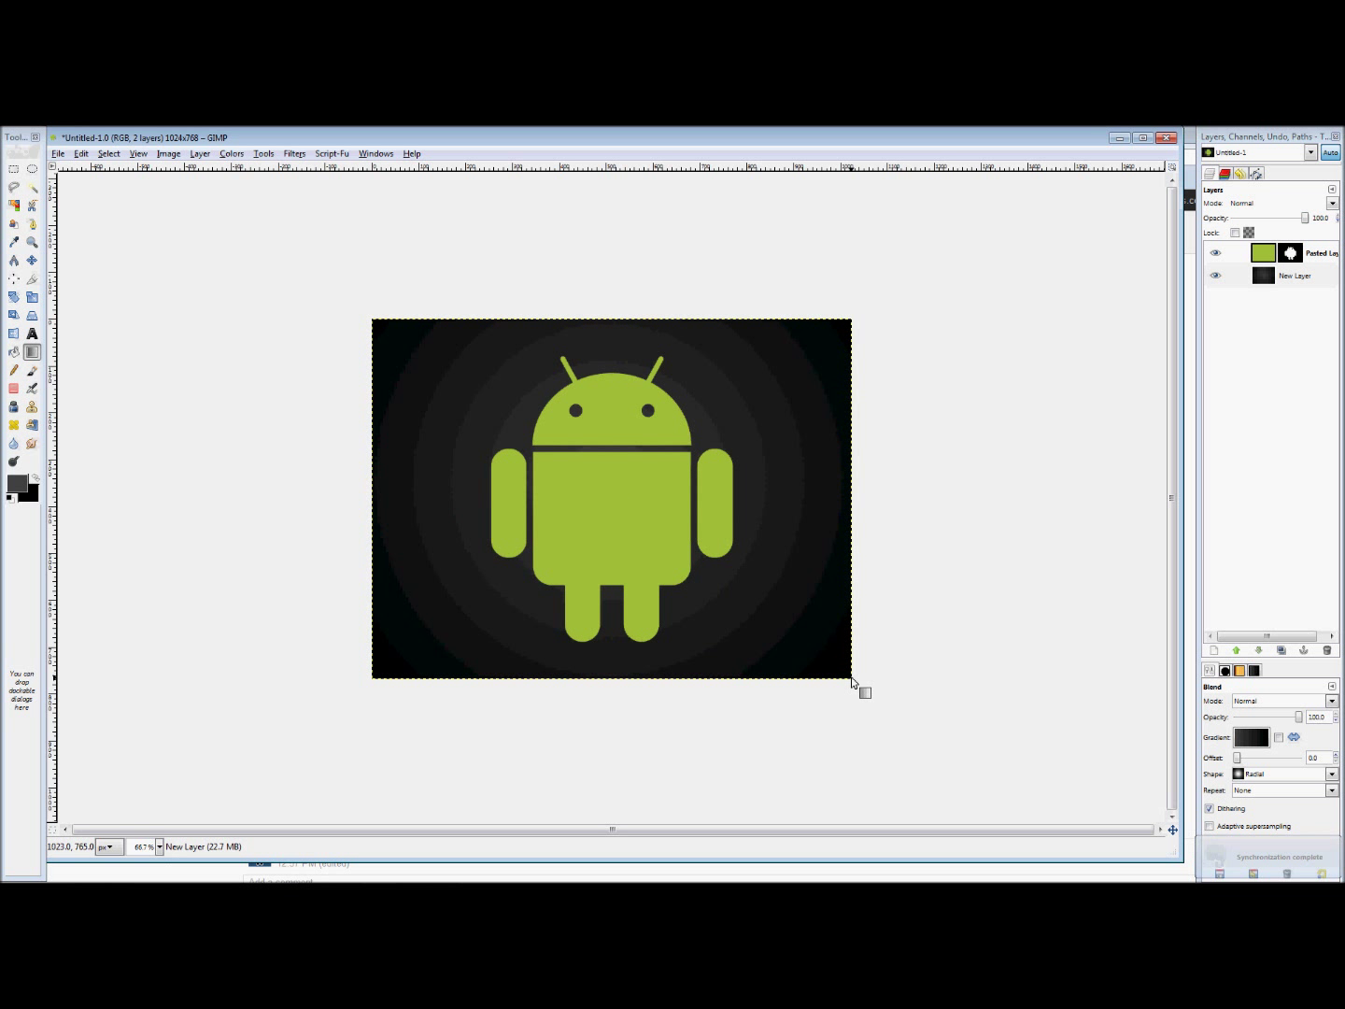
Hide and reshow the Android layer to check the background, then reselect the Android layer
click(1215, 255)
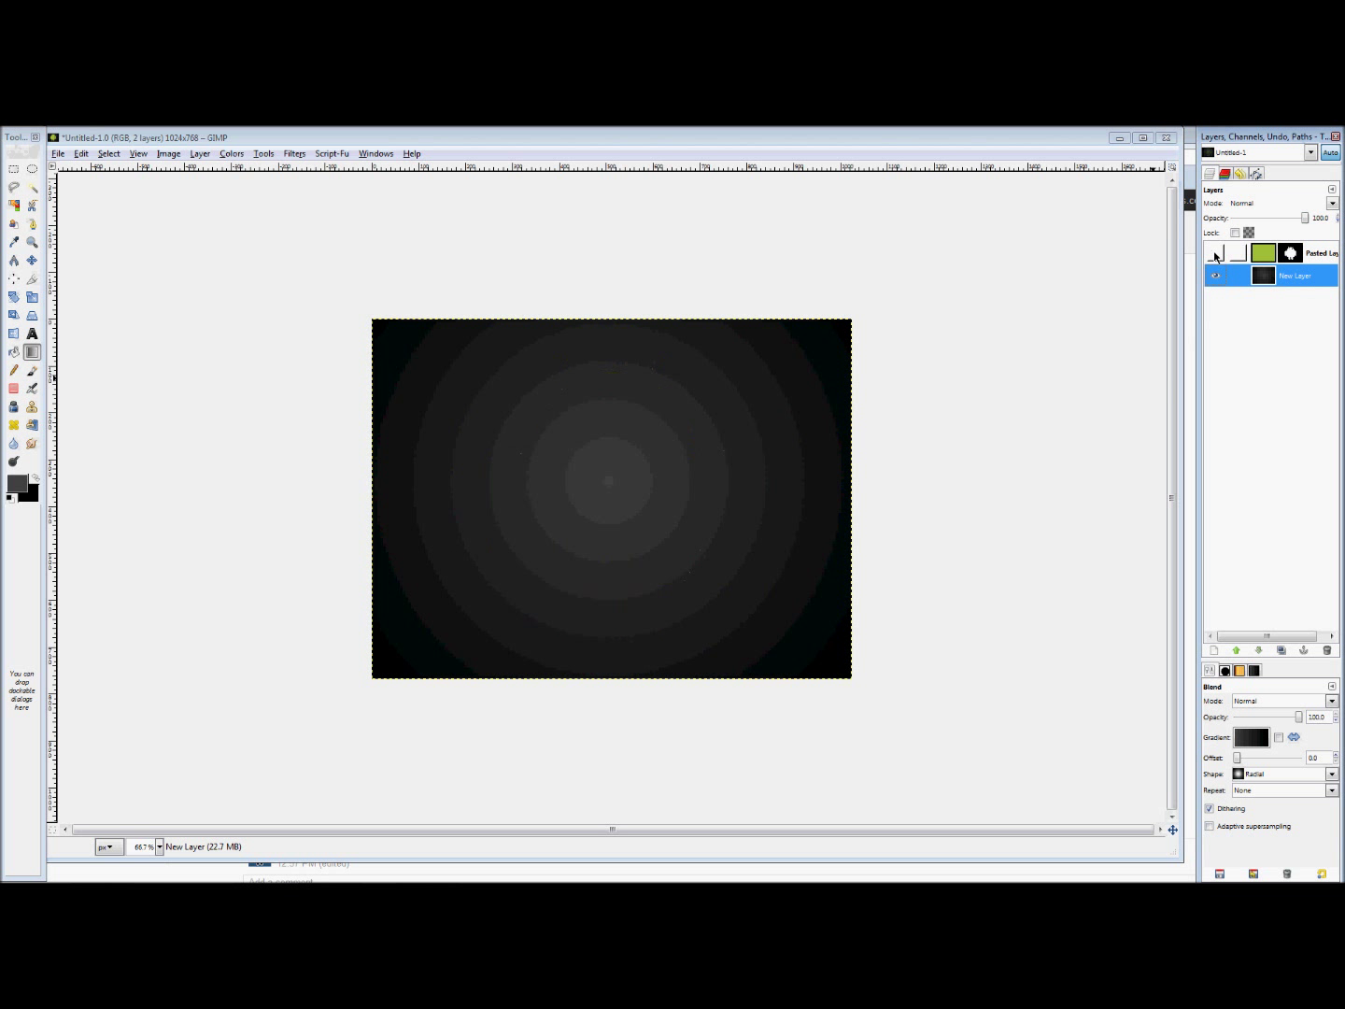
click(1215, 254)
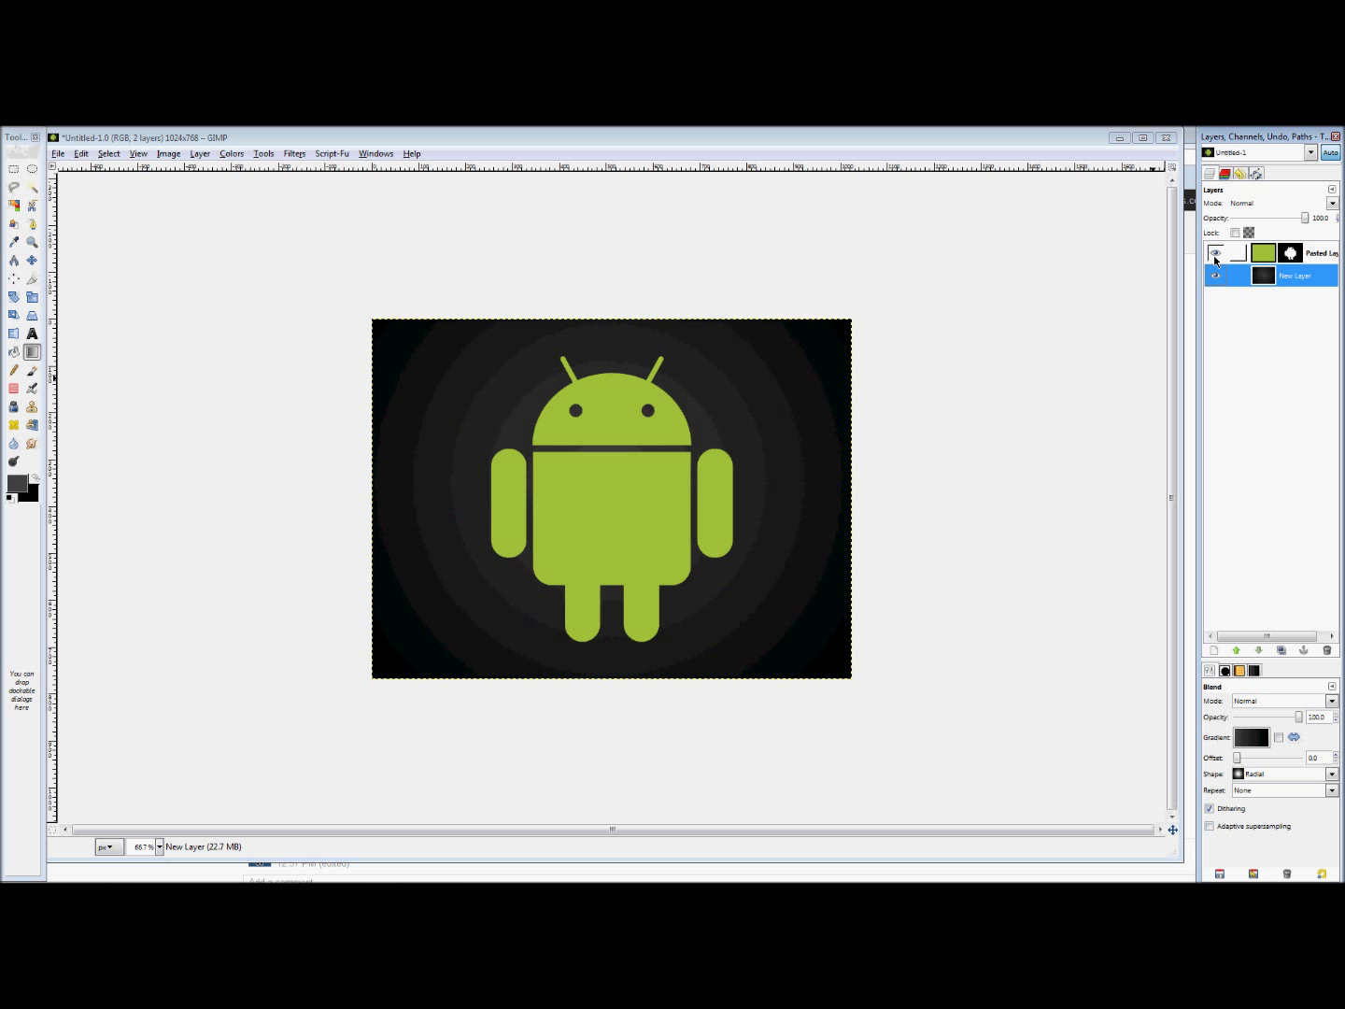
click(1314, 254)
click(1289, 254)
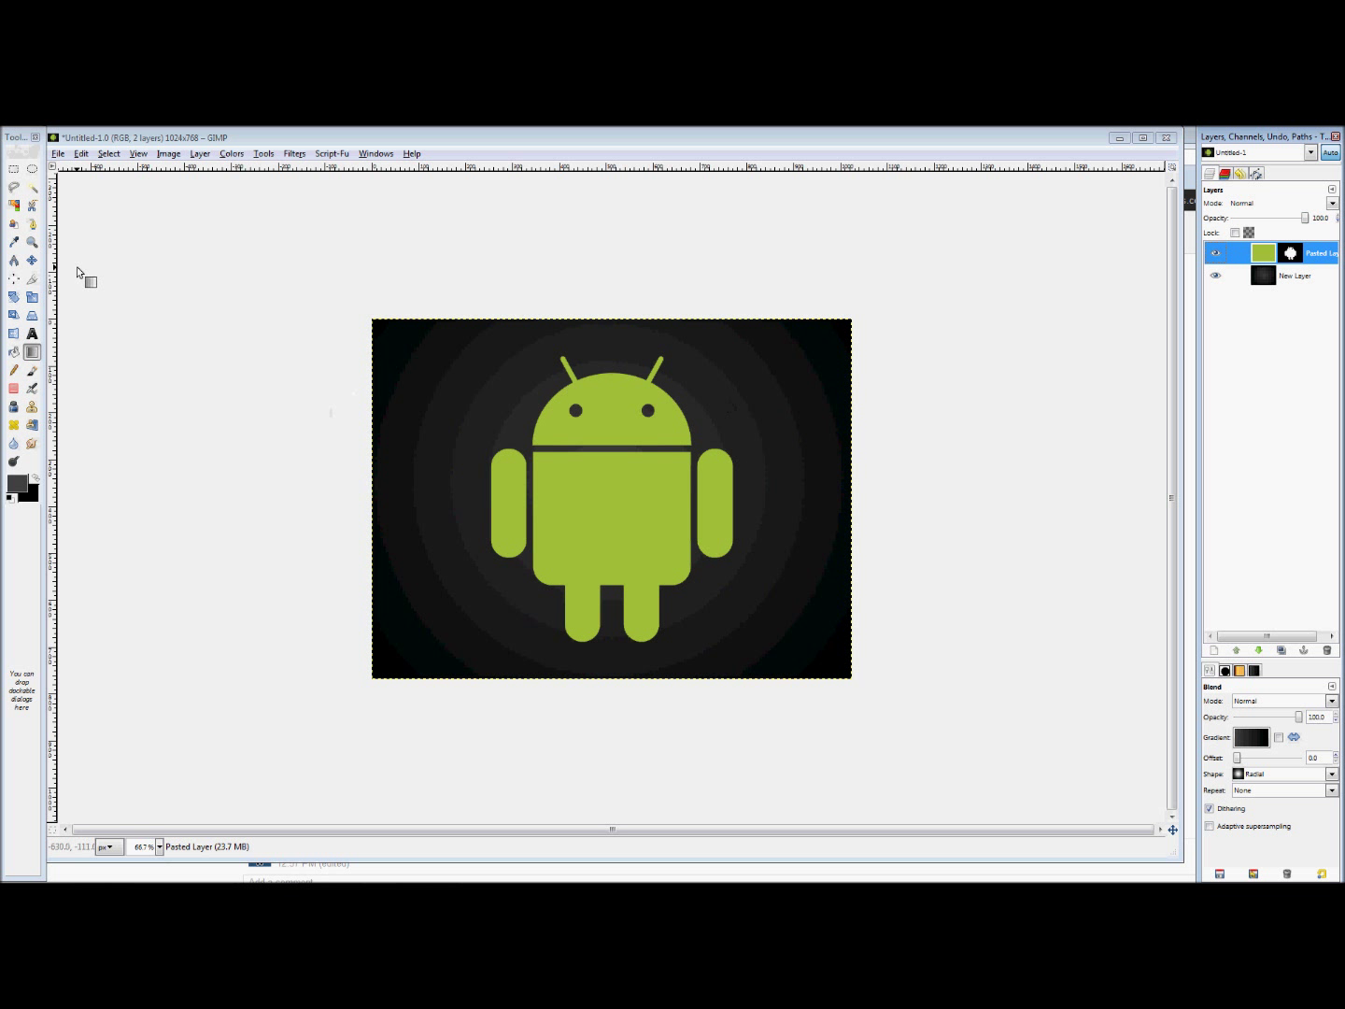
Rotate the Android layer by 90 degrees so the robot's head points right
click(12, 303)
click(619, 389)
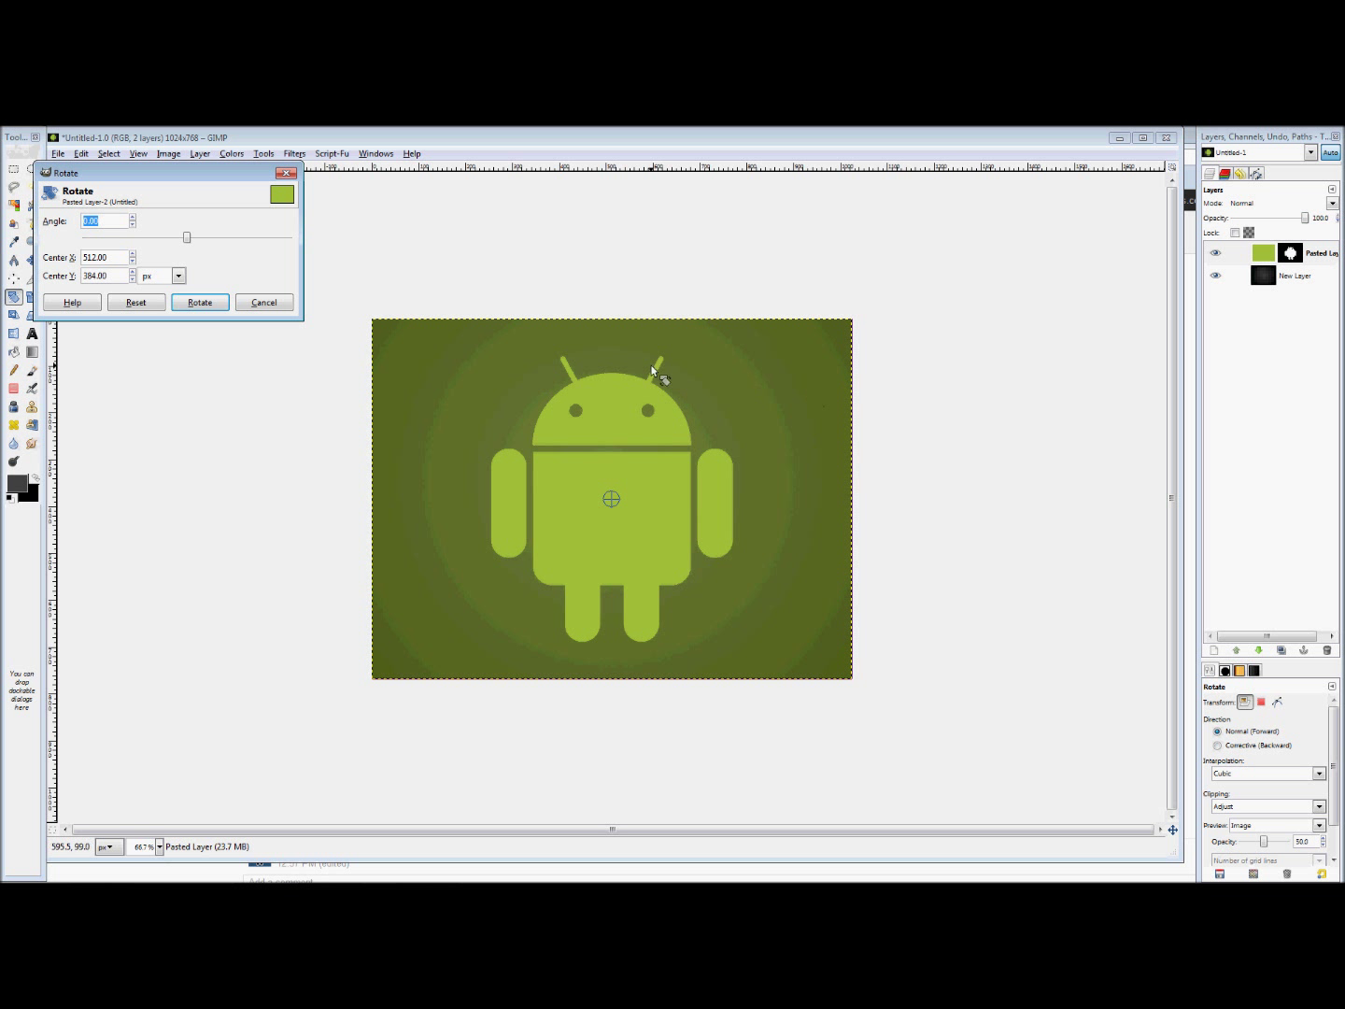
click(264, 302)
click(1269, 250)
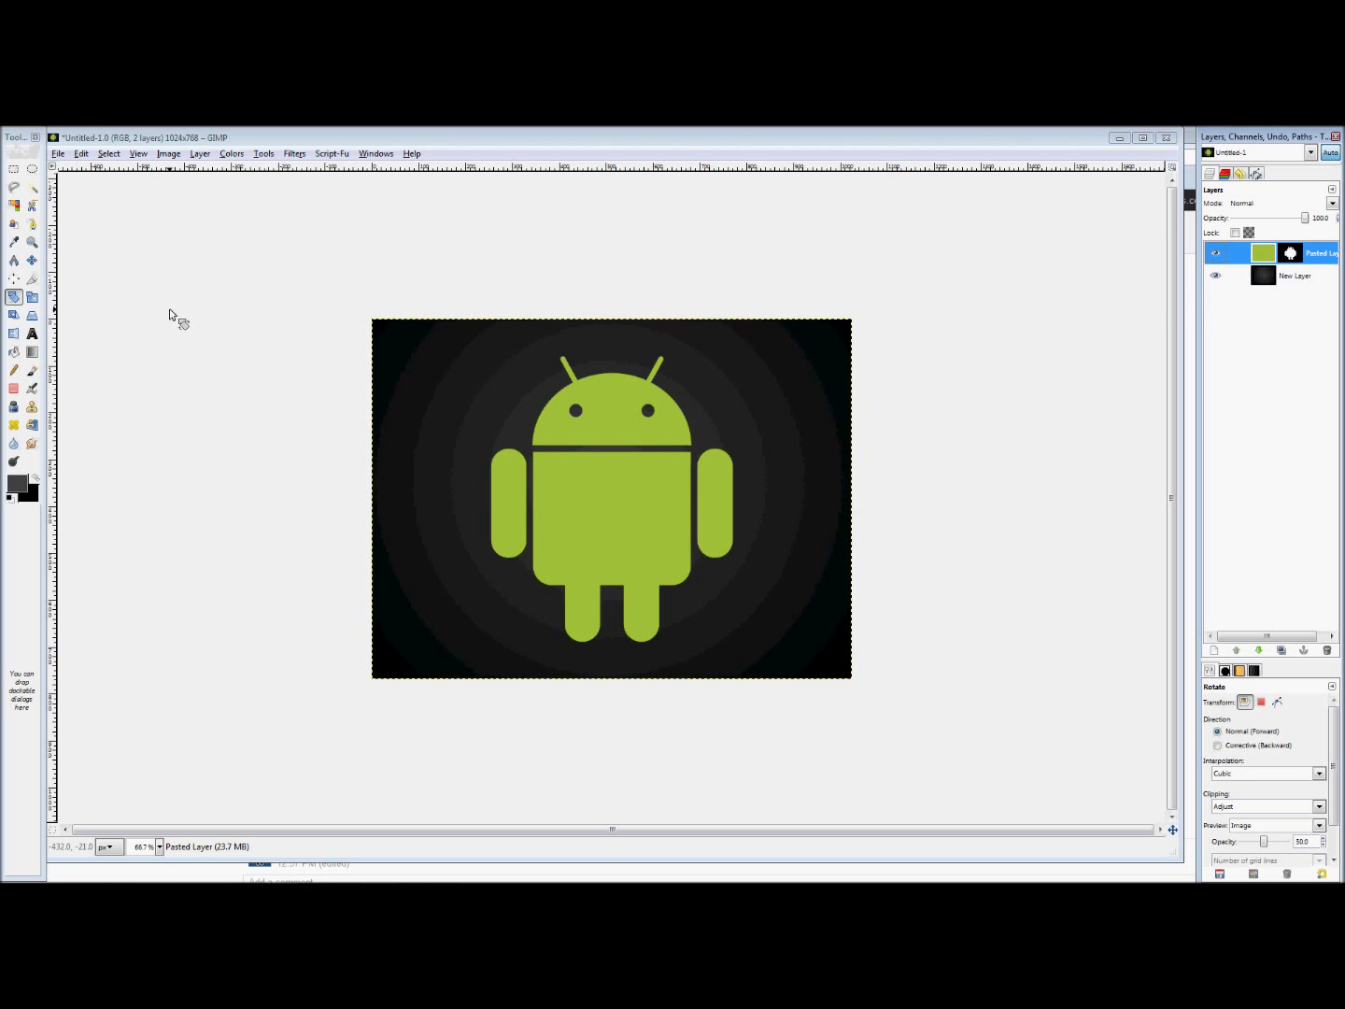
click(633, 470)
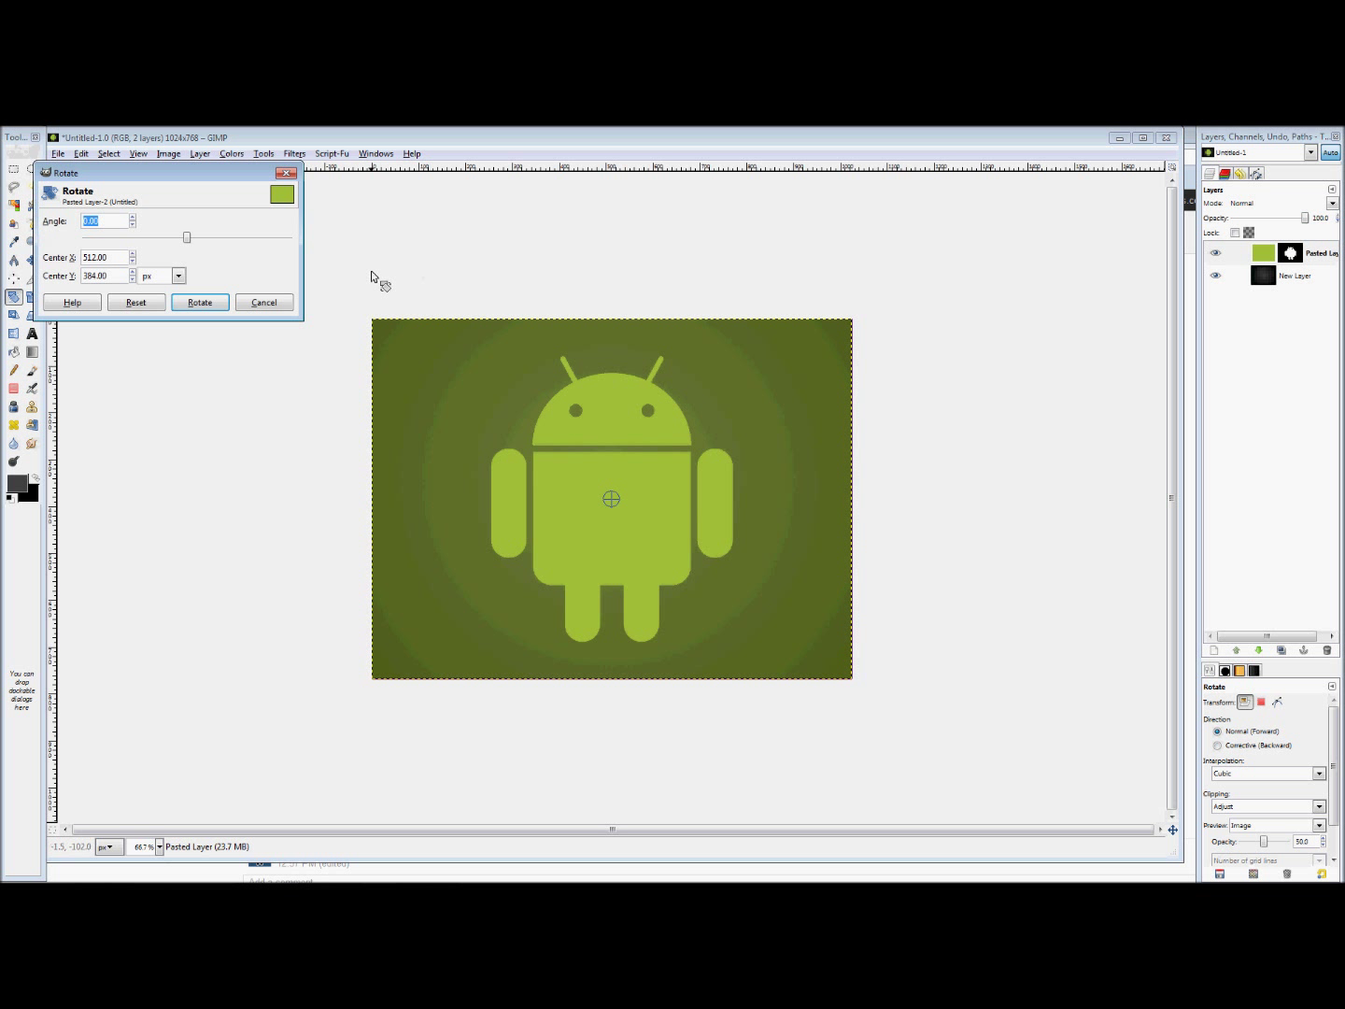
text(90)
key(Tab)
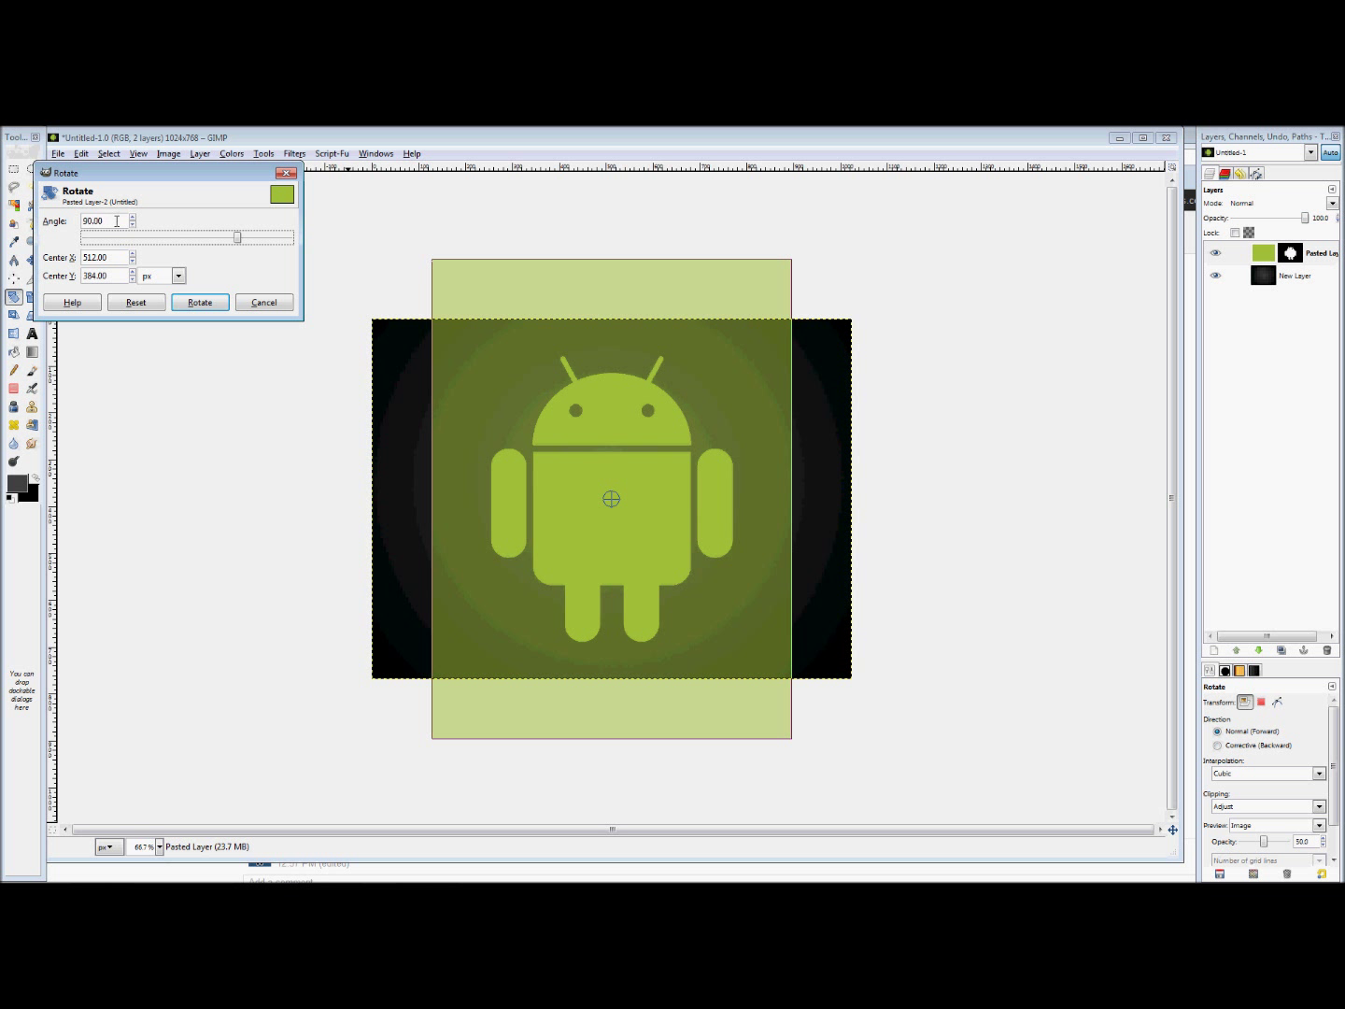
click(199, 302)
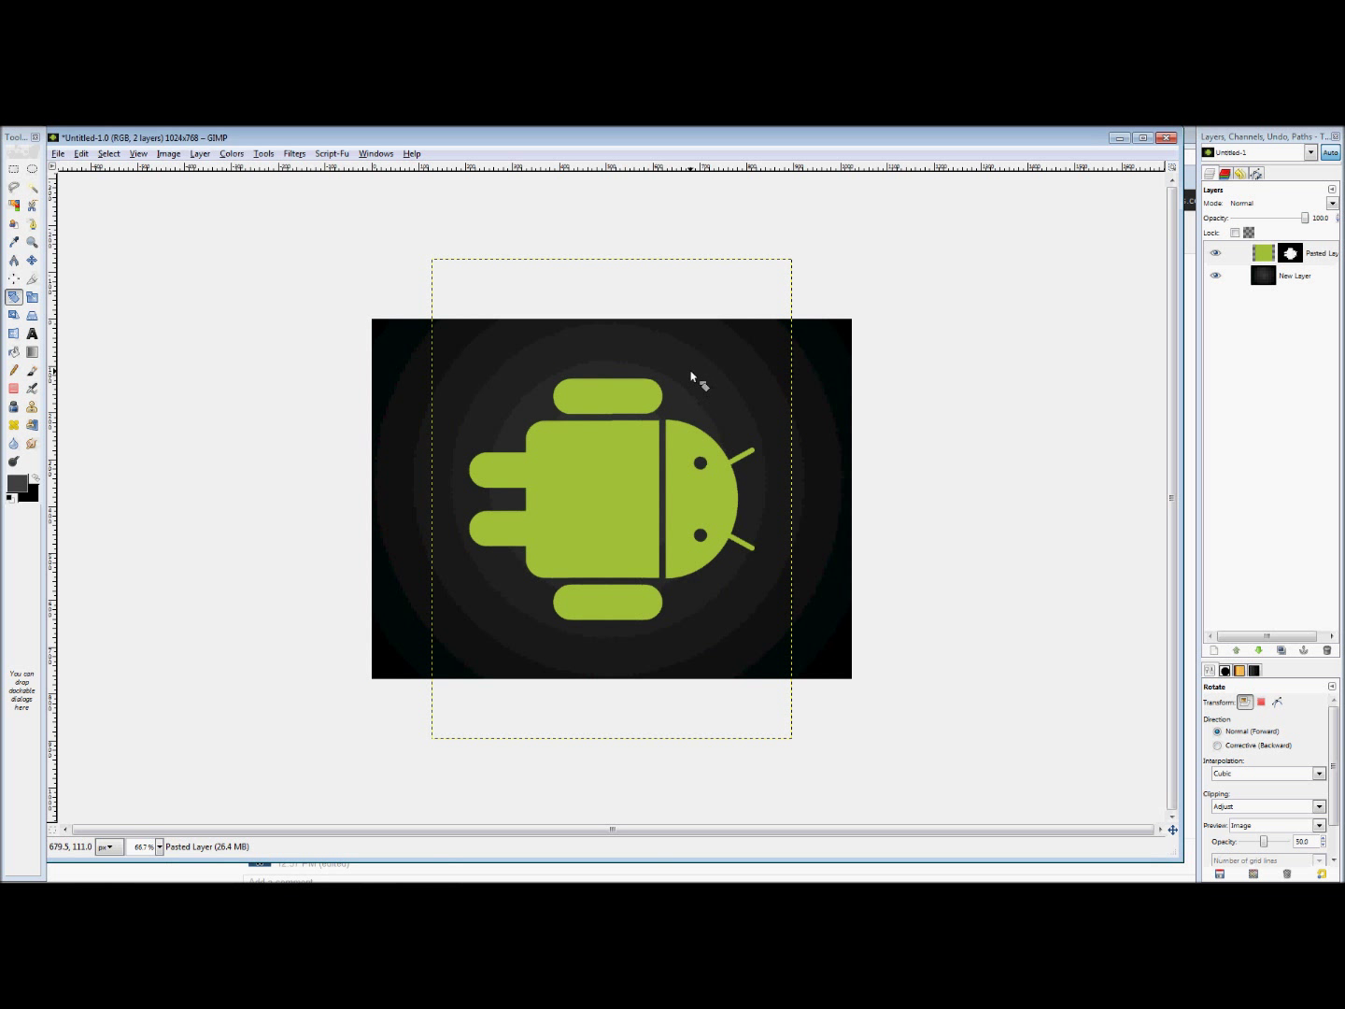
click(29, 261)
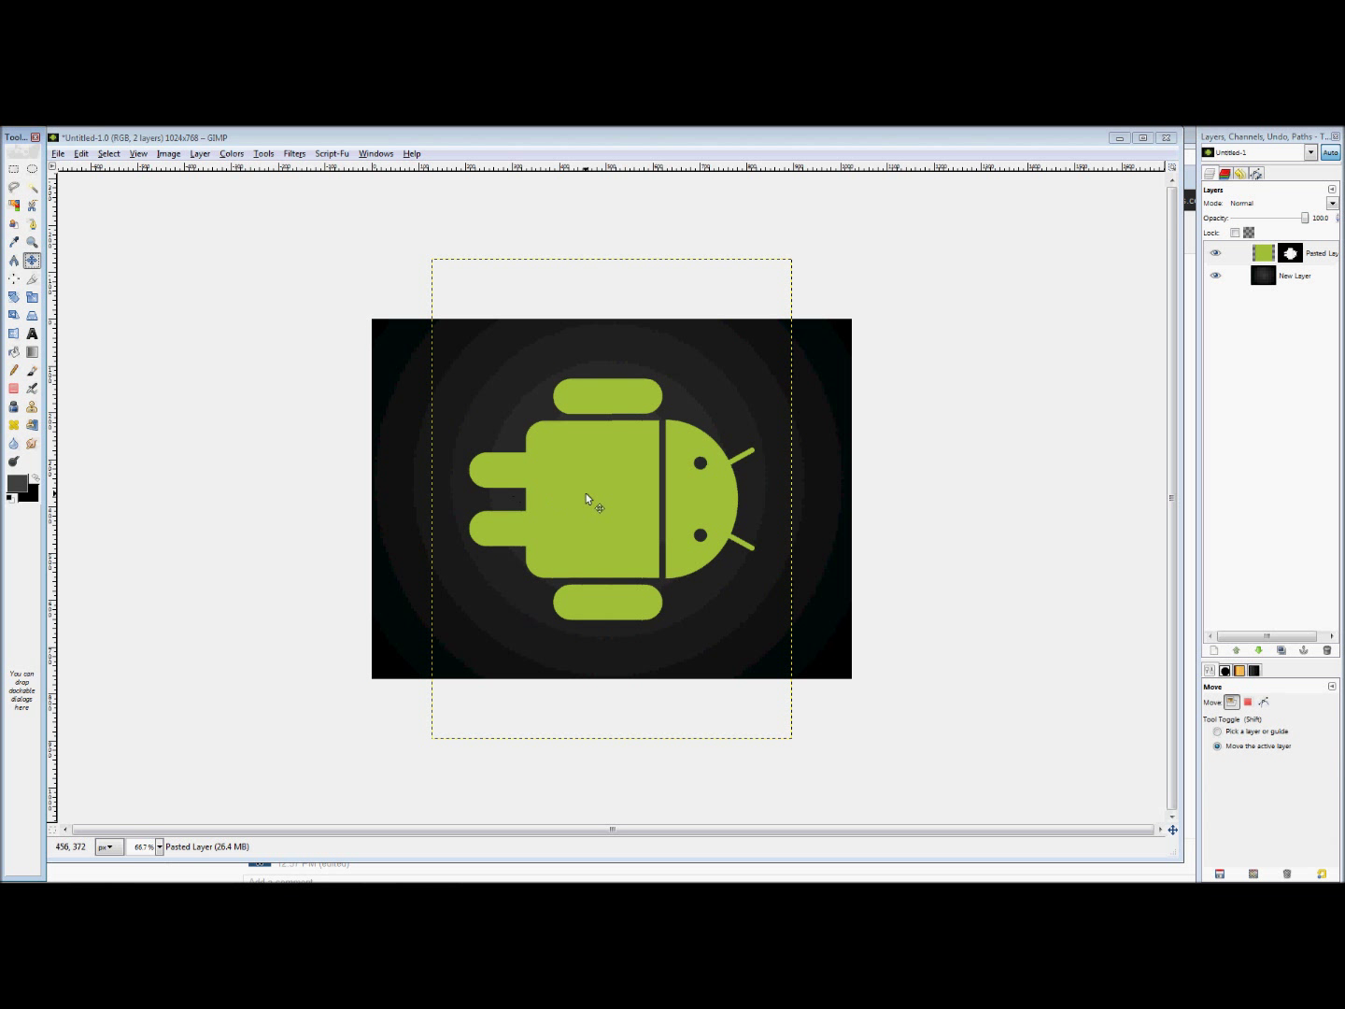
Drag the sideways Android left, then back right so its head sits near the centre
drag(602, 500, 399, 482)
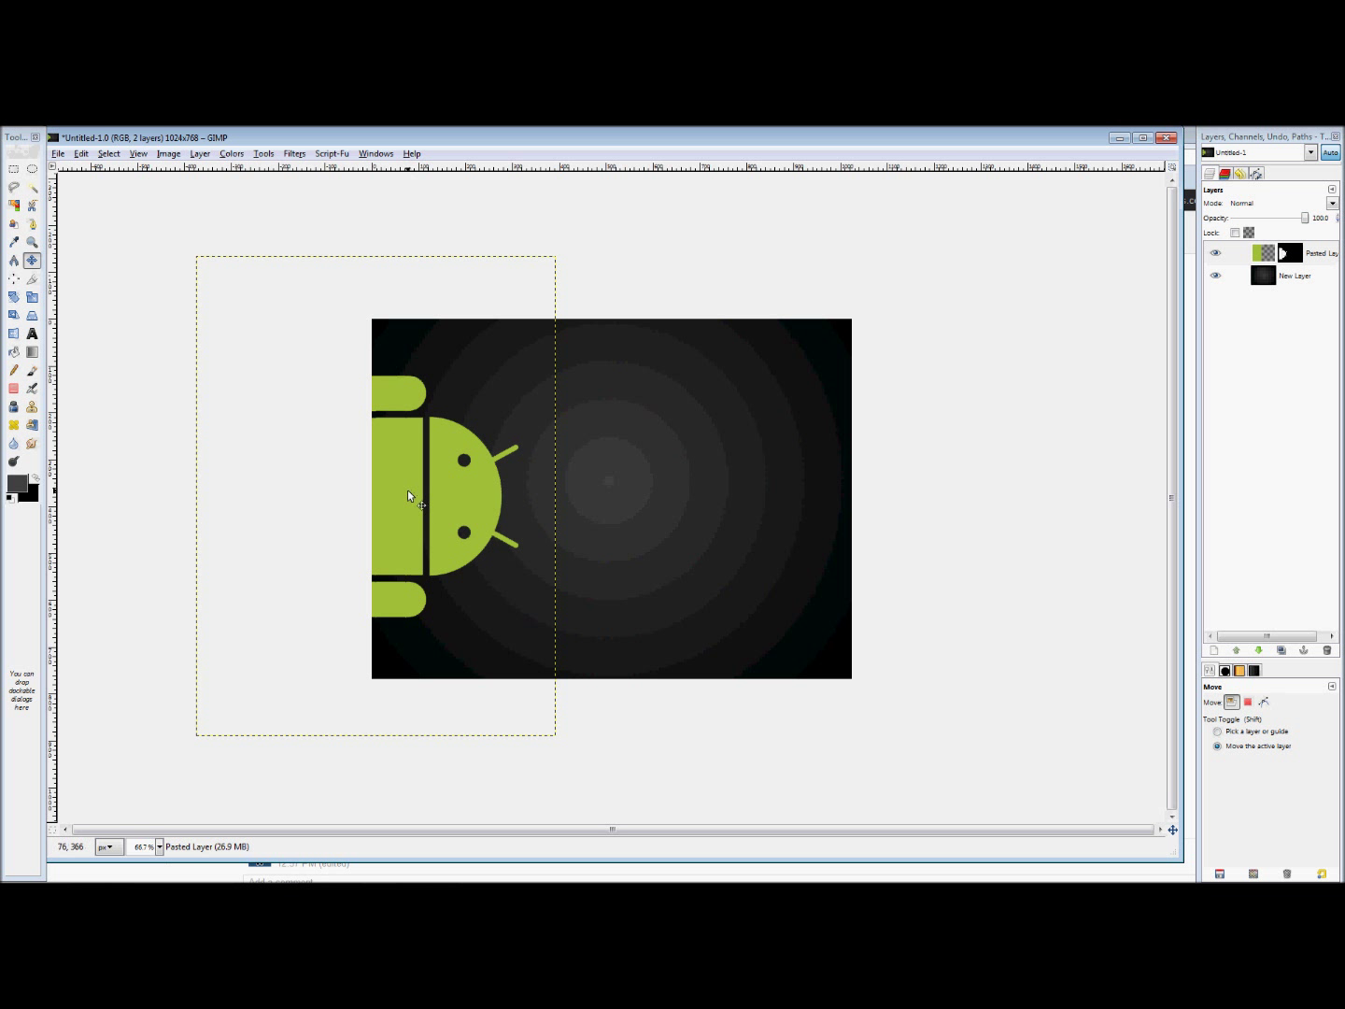
drag(405, 494, 504, 501)
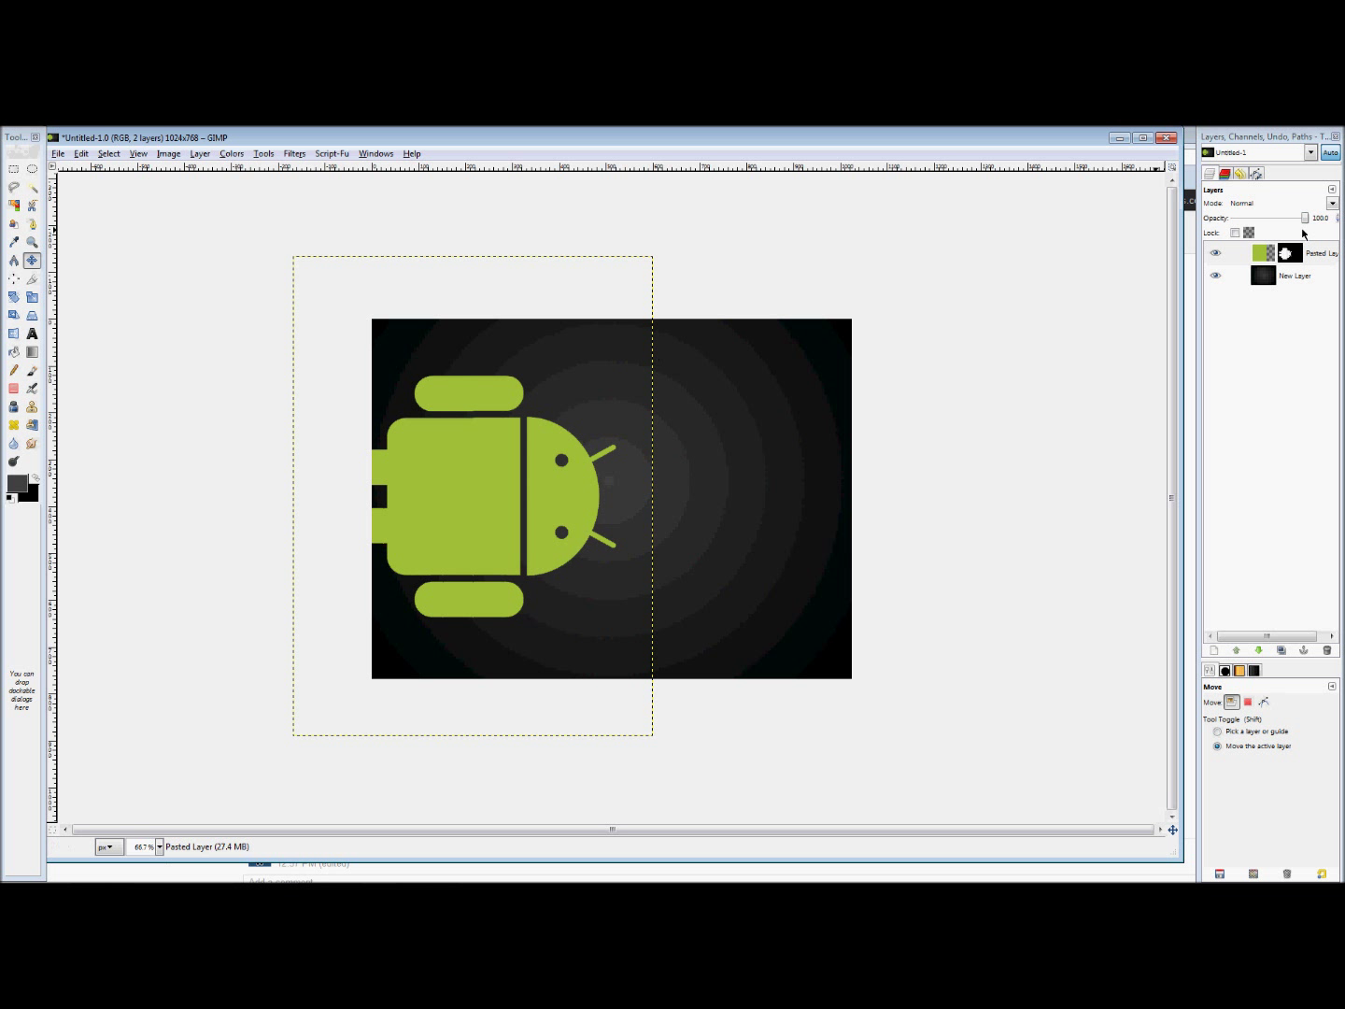
click(1304, 262)
click(1302, 281)
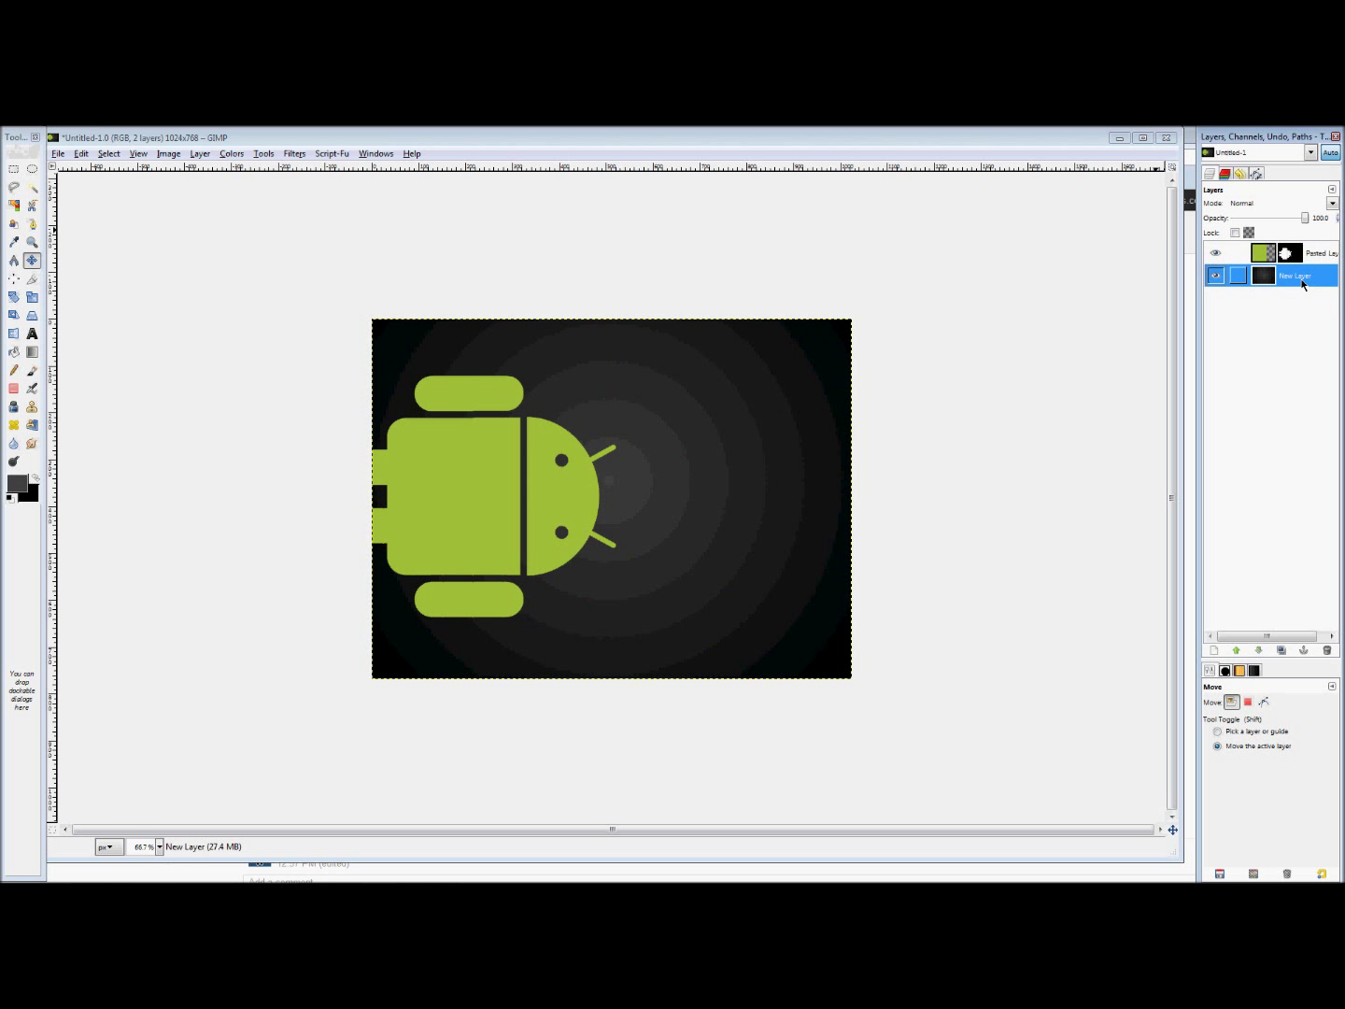
click(1290, 254)
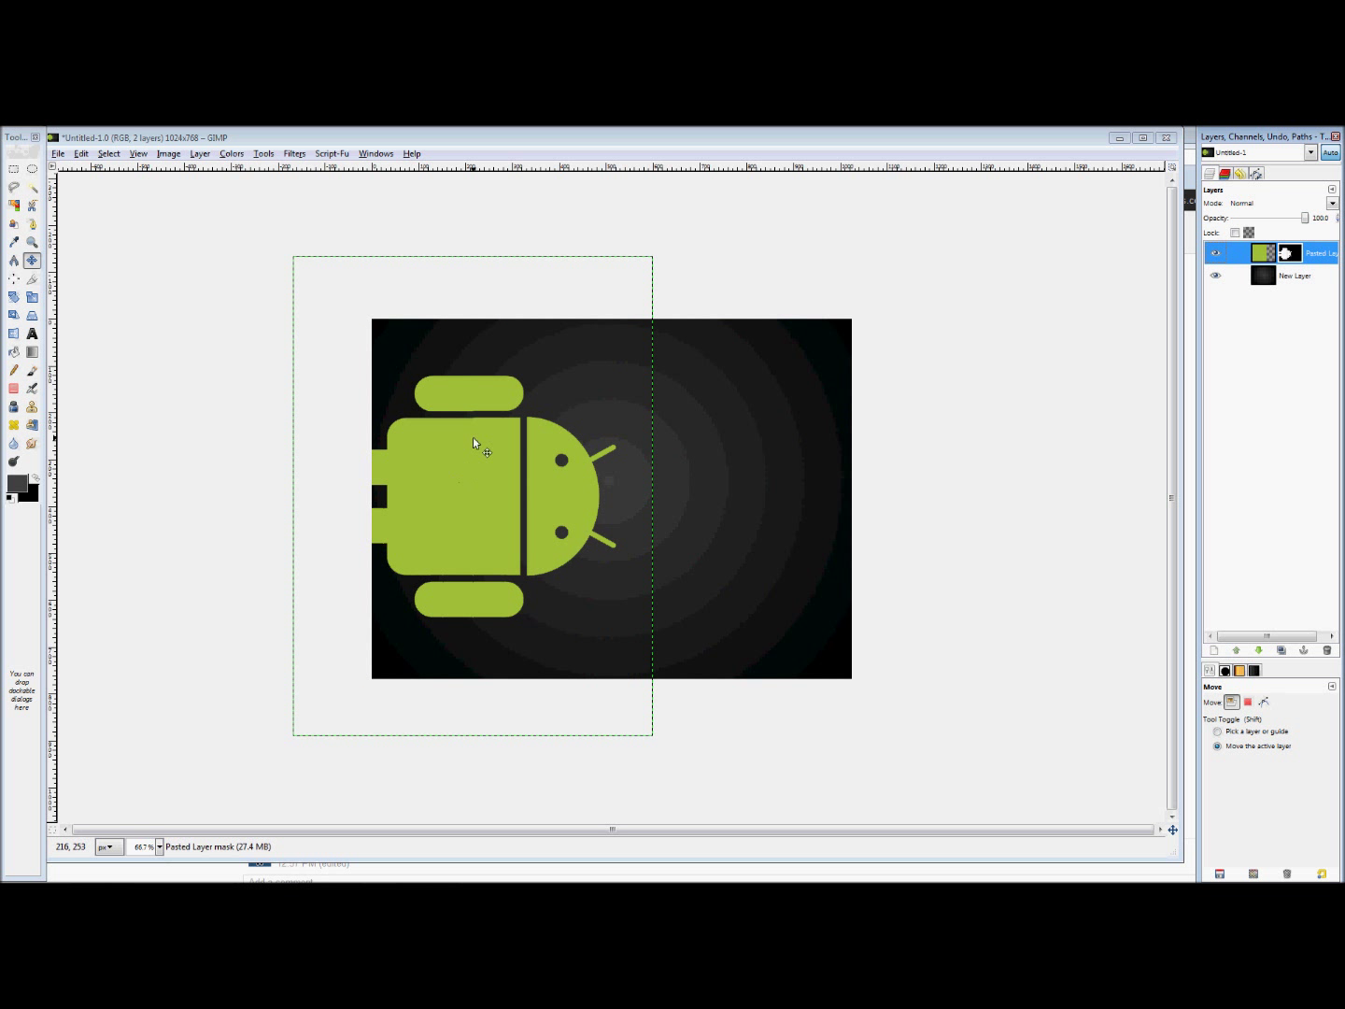
key(alt+Tab)
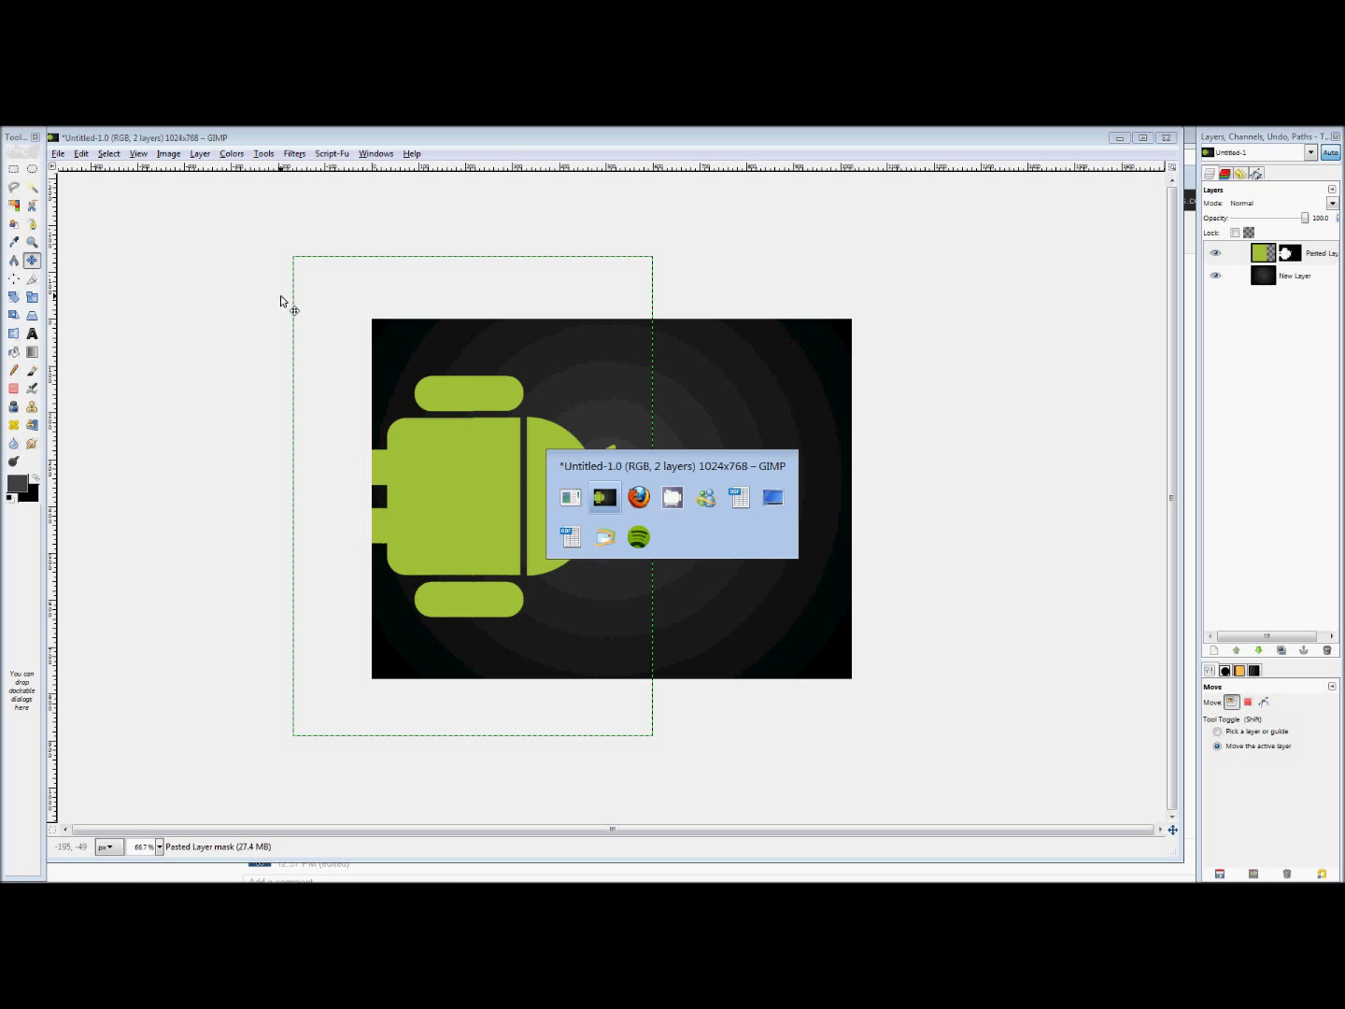
key(alt+Tab)
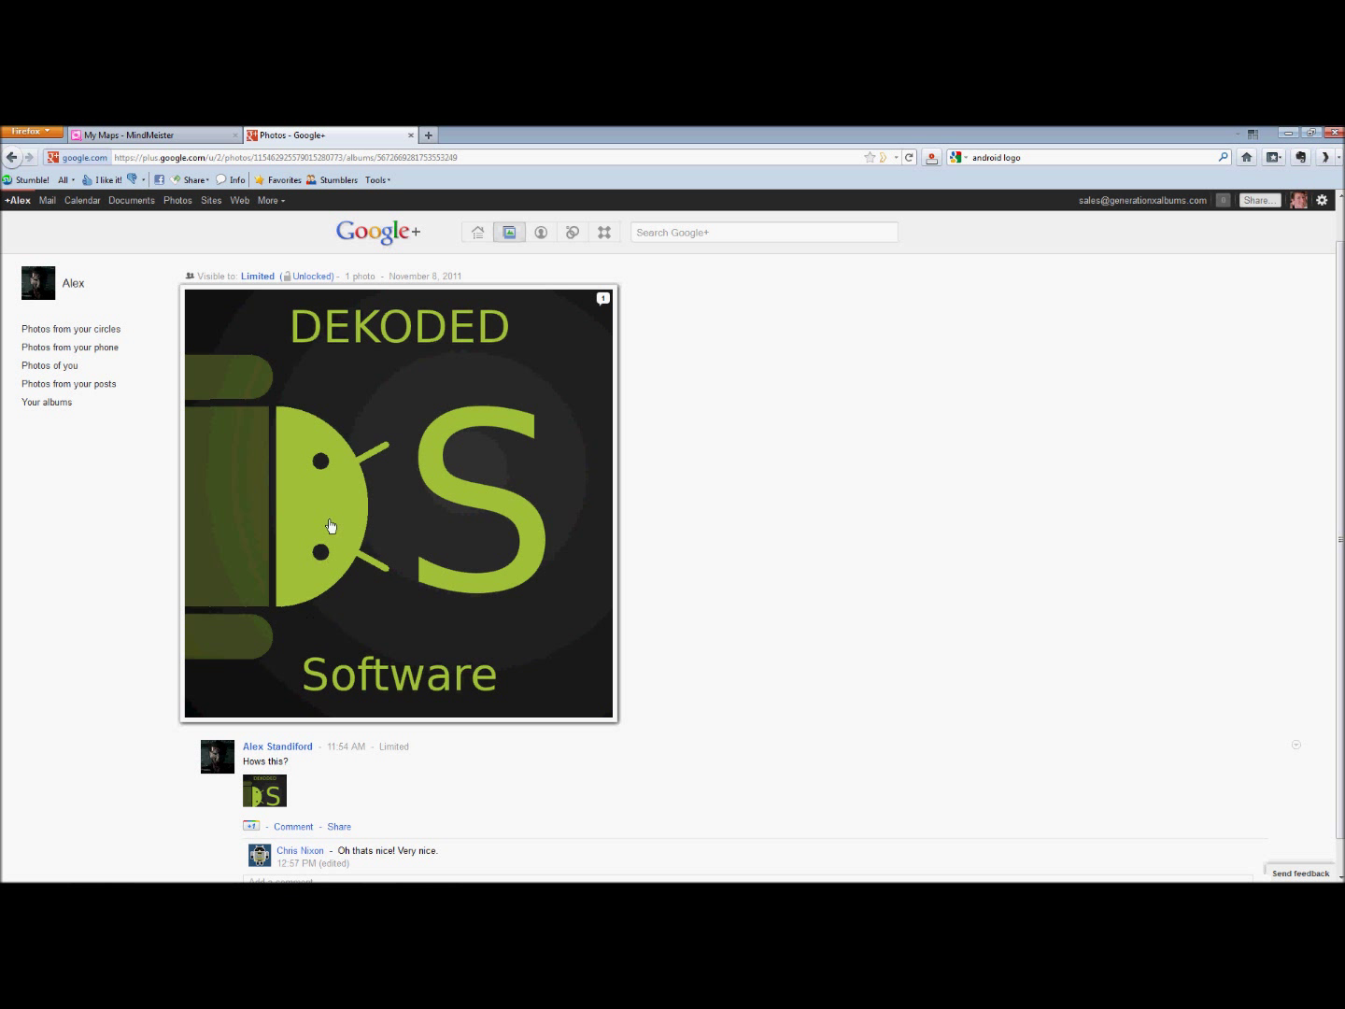
key(alt+Tab)
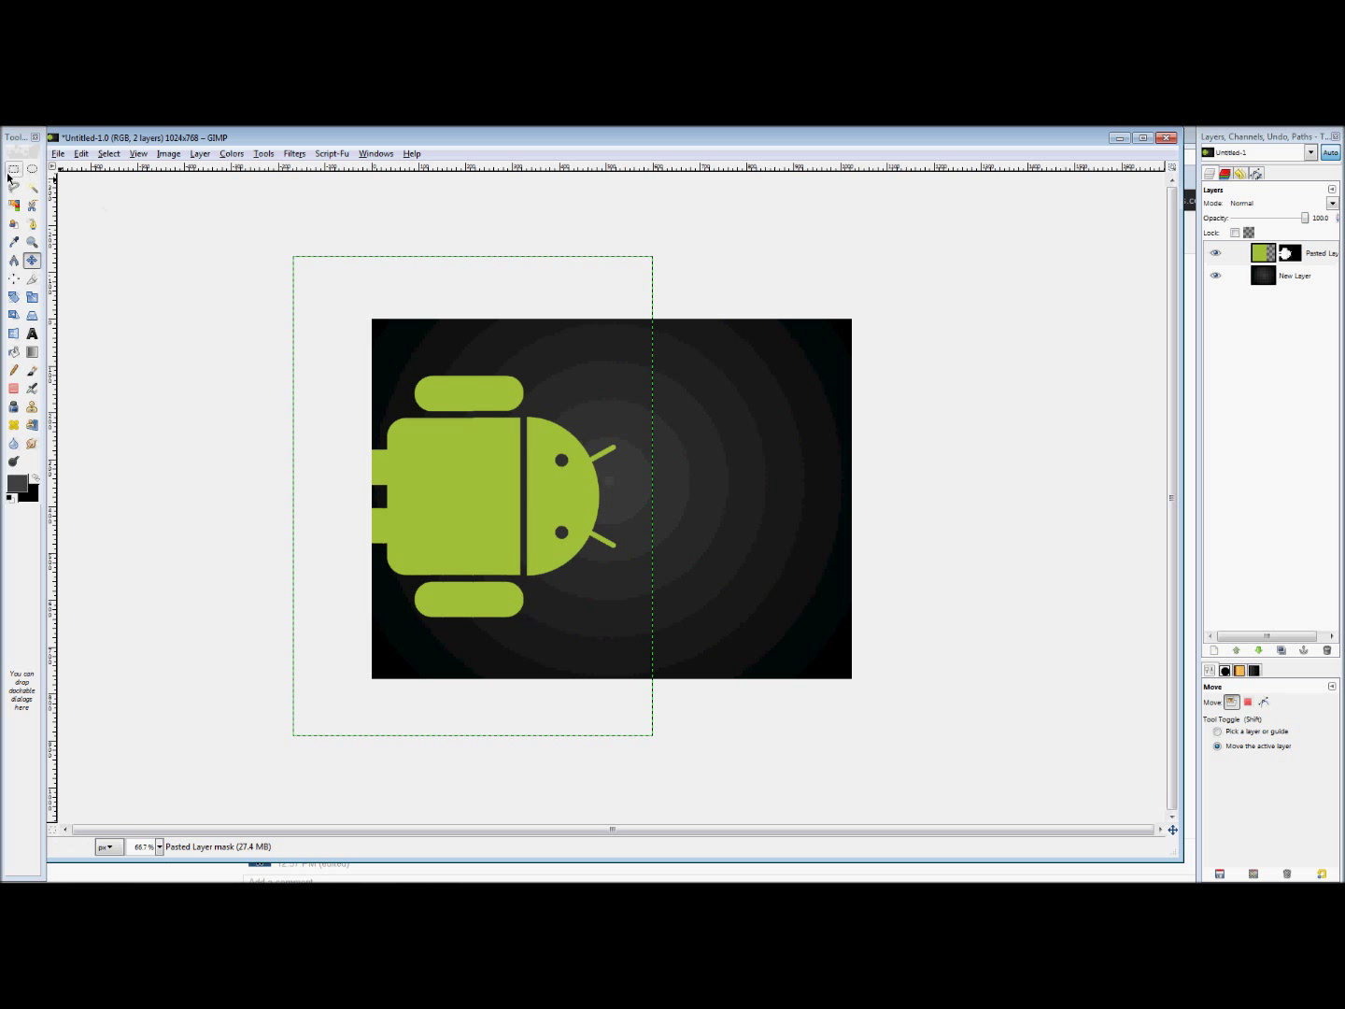
Duplicate the Android (Pasted) layer
click(1291, 252)
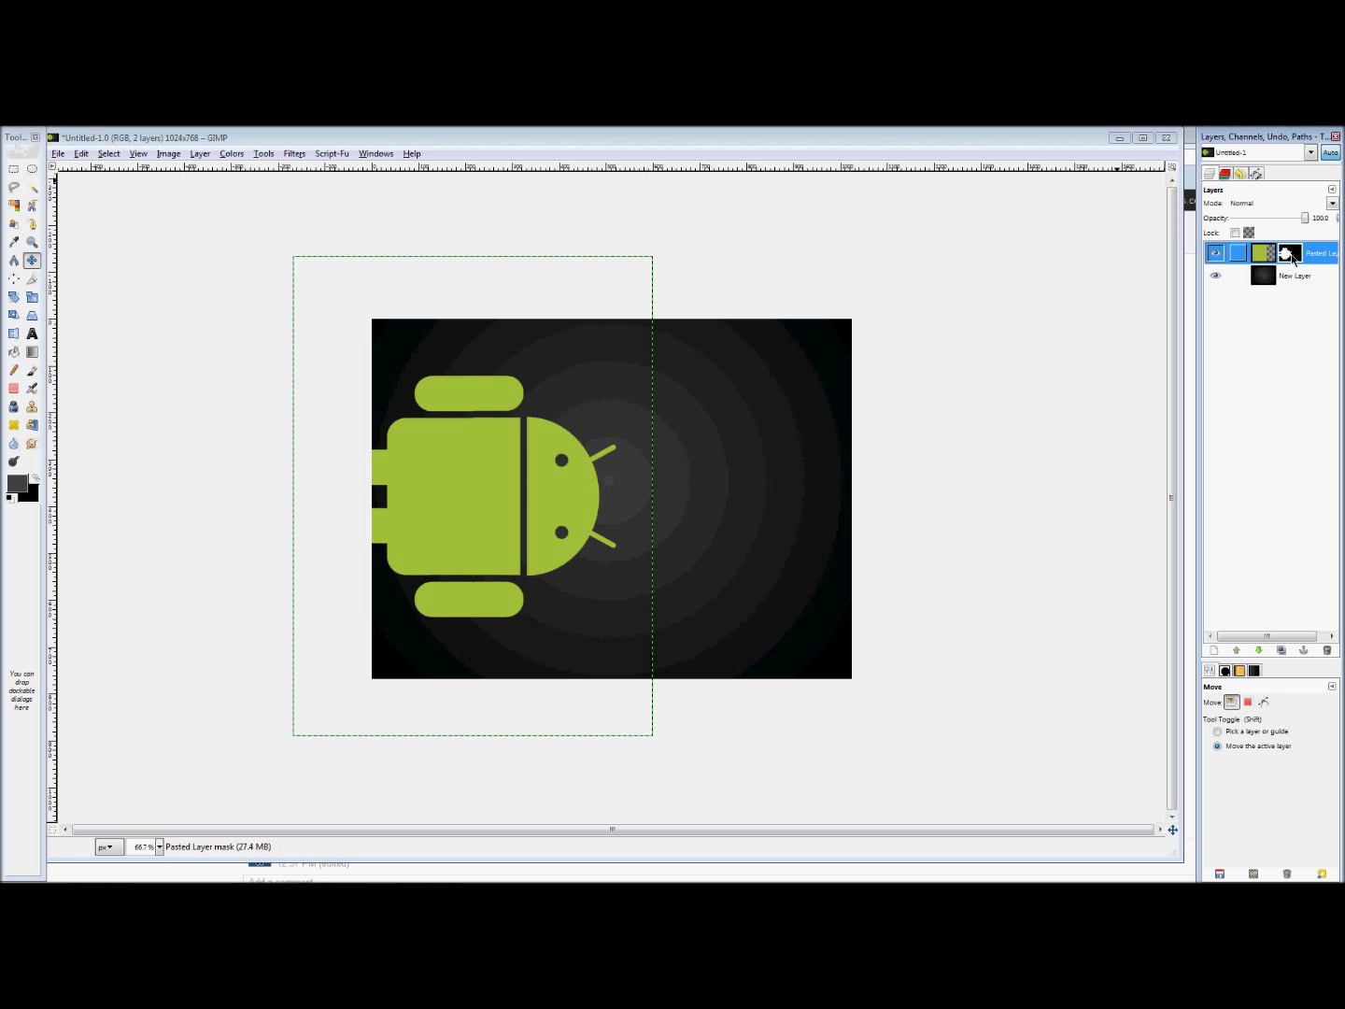
right_click(1293, 258)
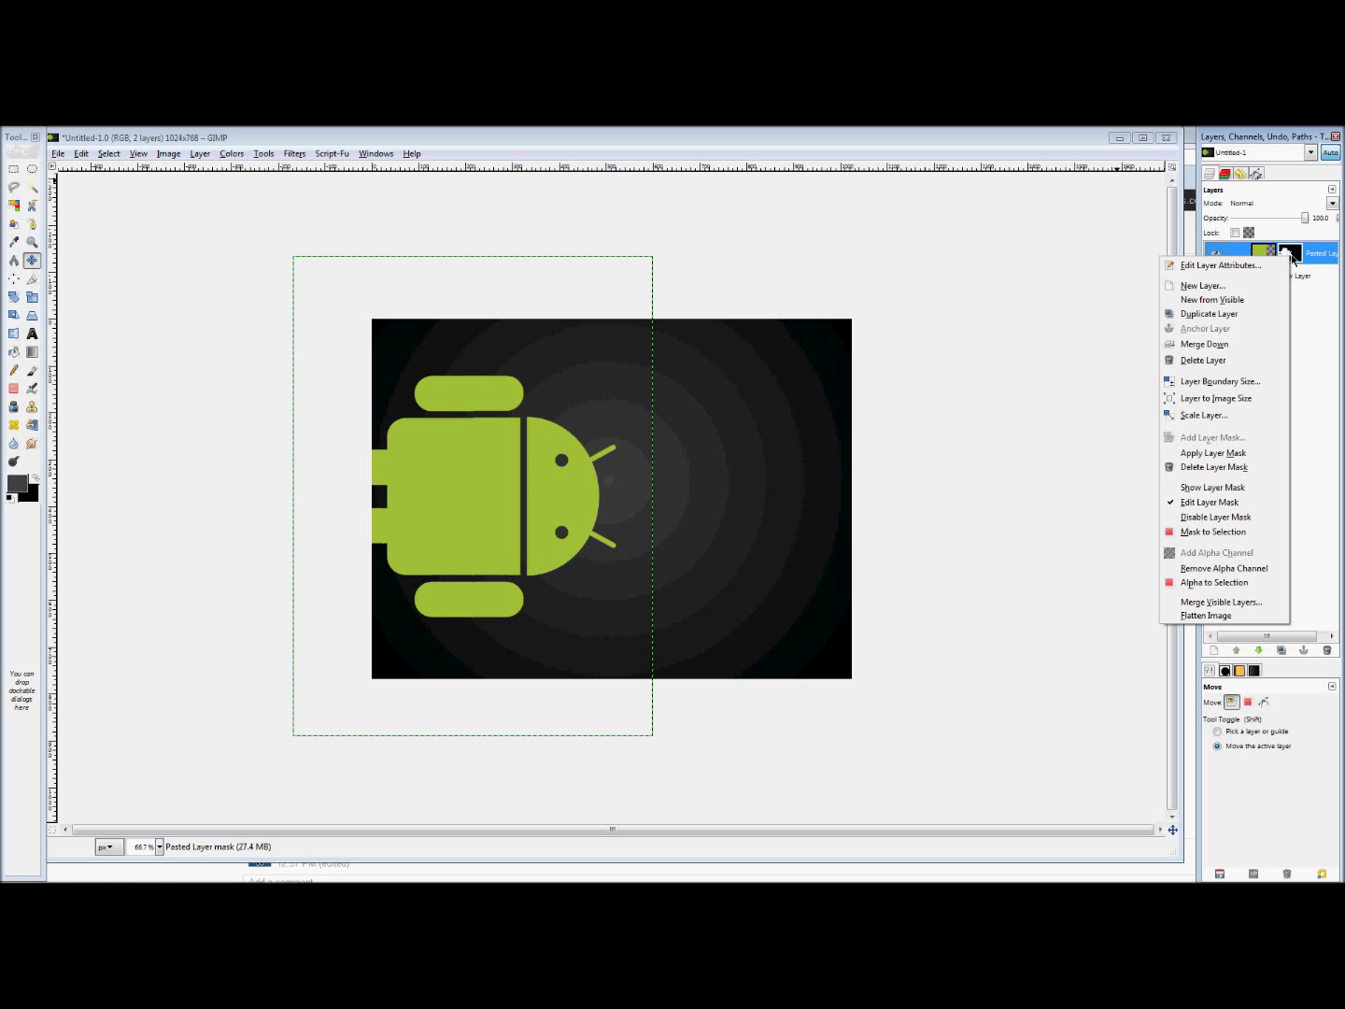
click(1267, 314)
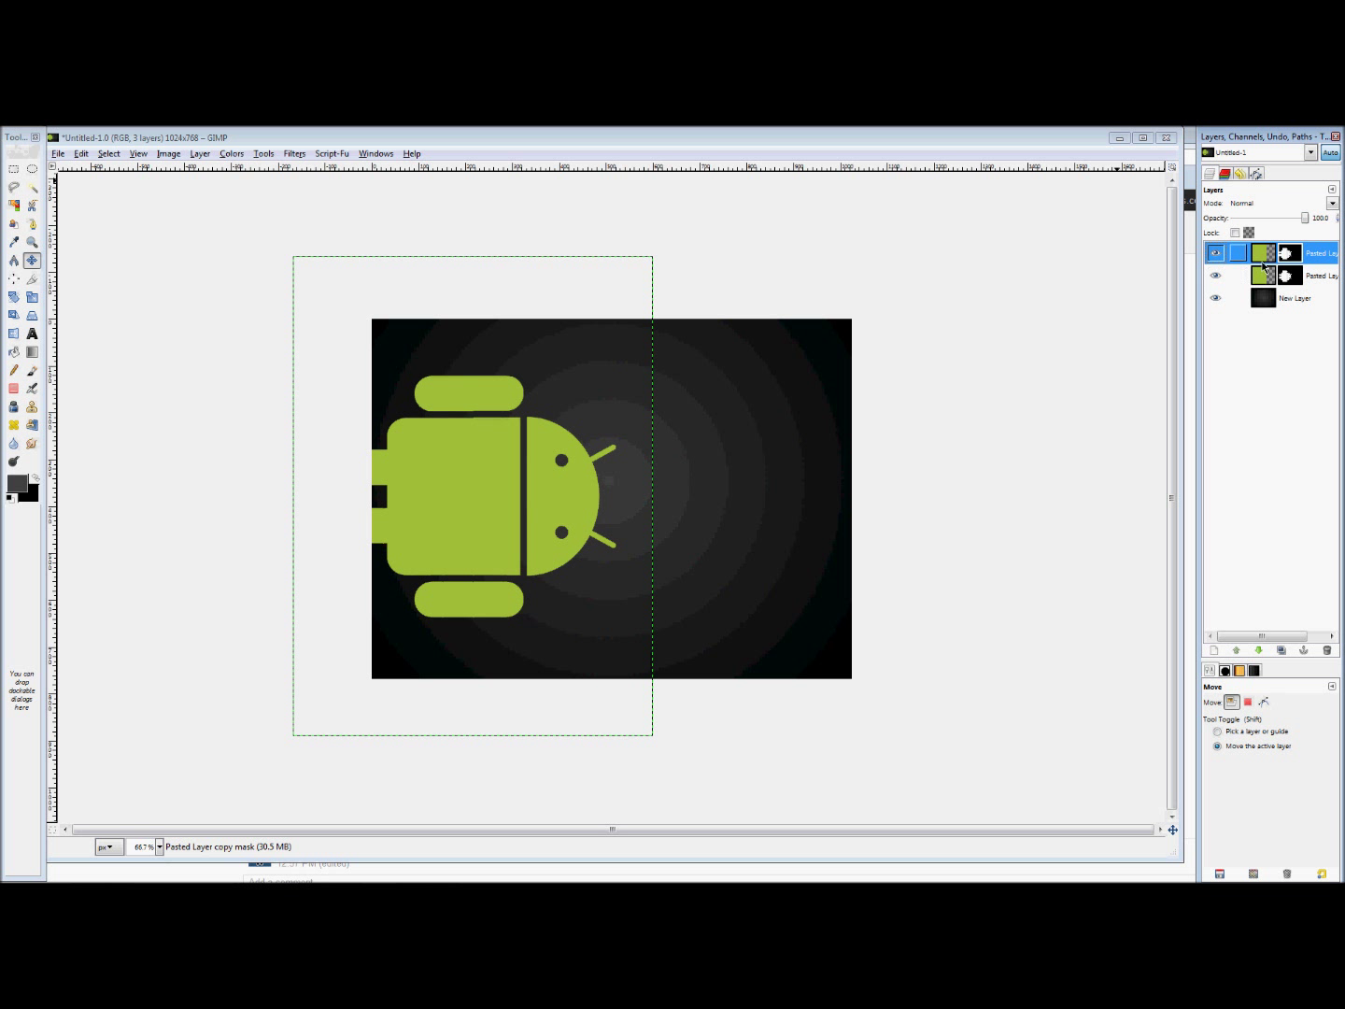
Lower the original Android layer's opacity to about 20.9 and reselect the top copy
click(1268, 282)
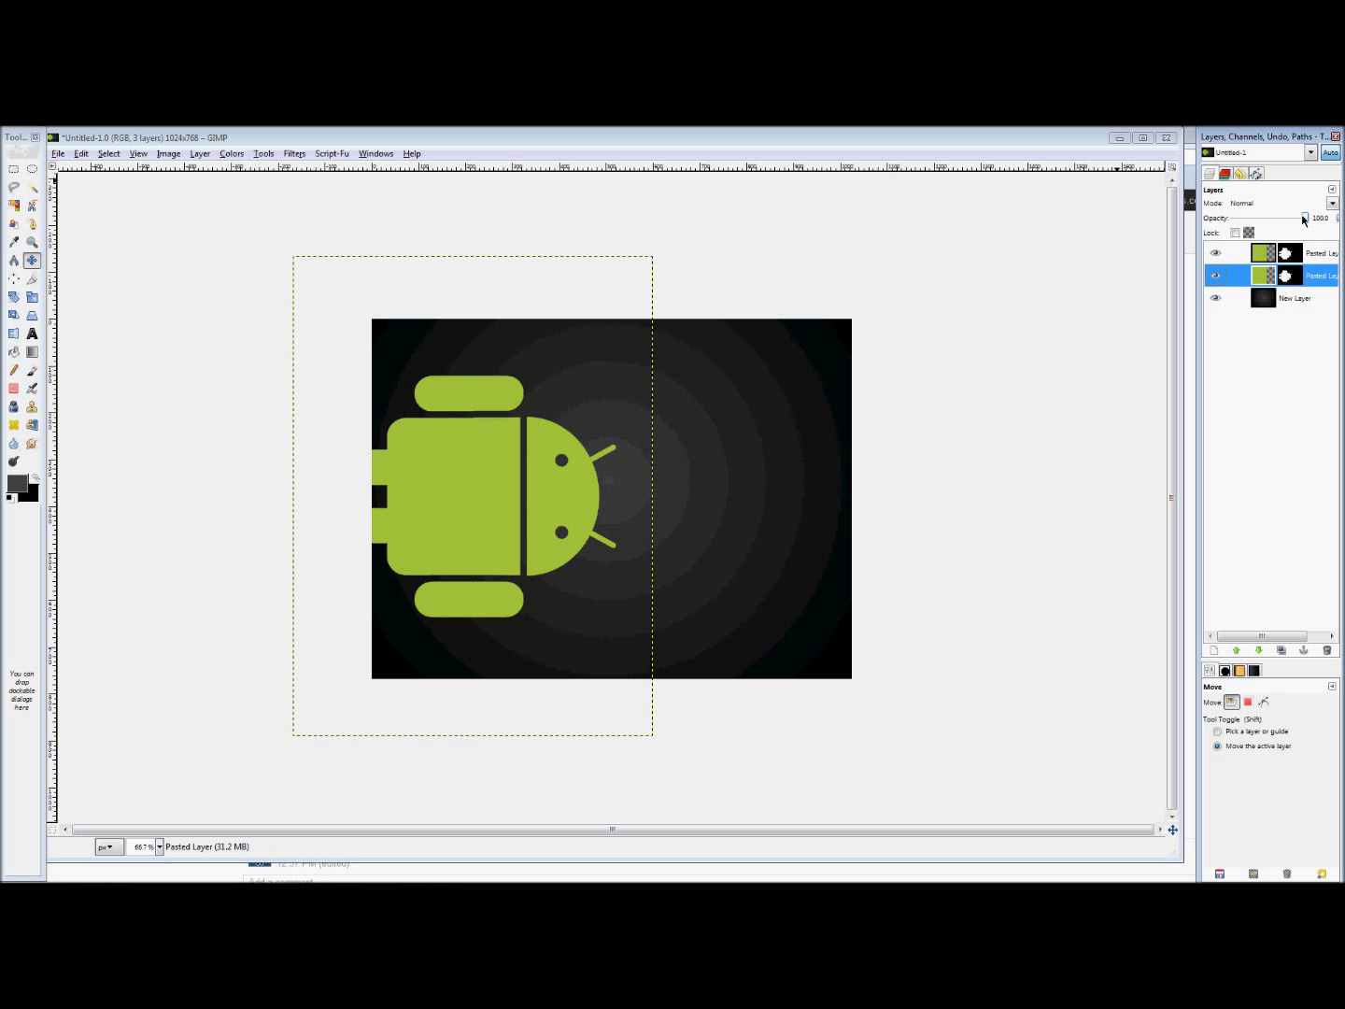
drag(1309, 221, 1250, 227)
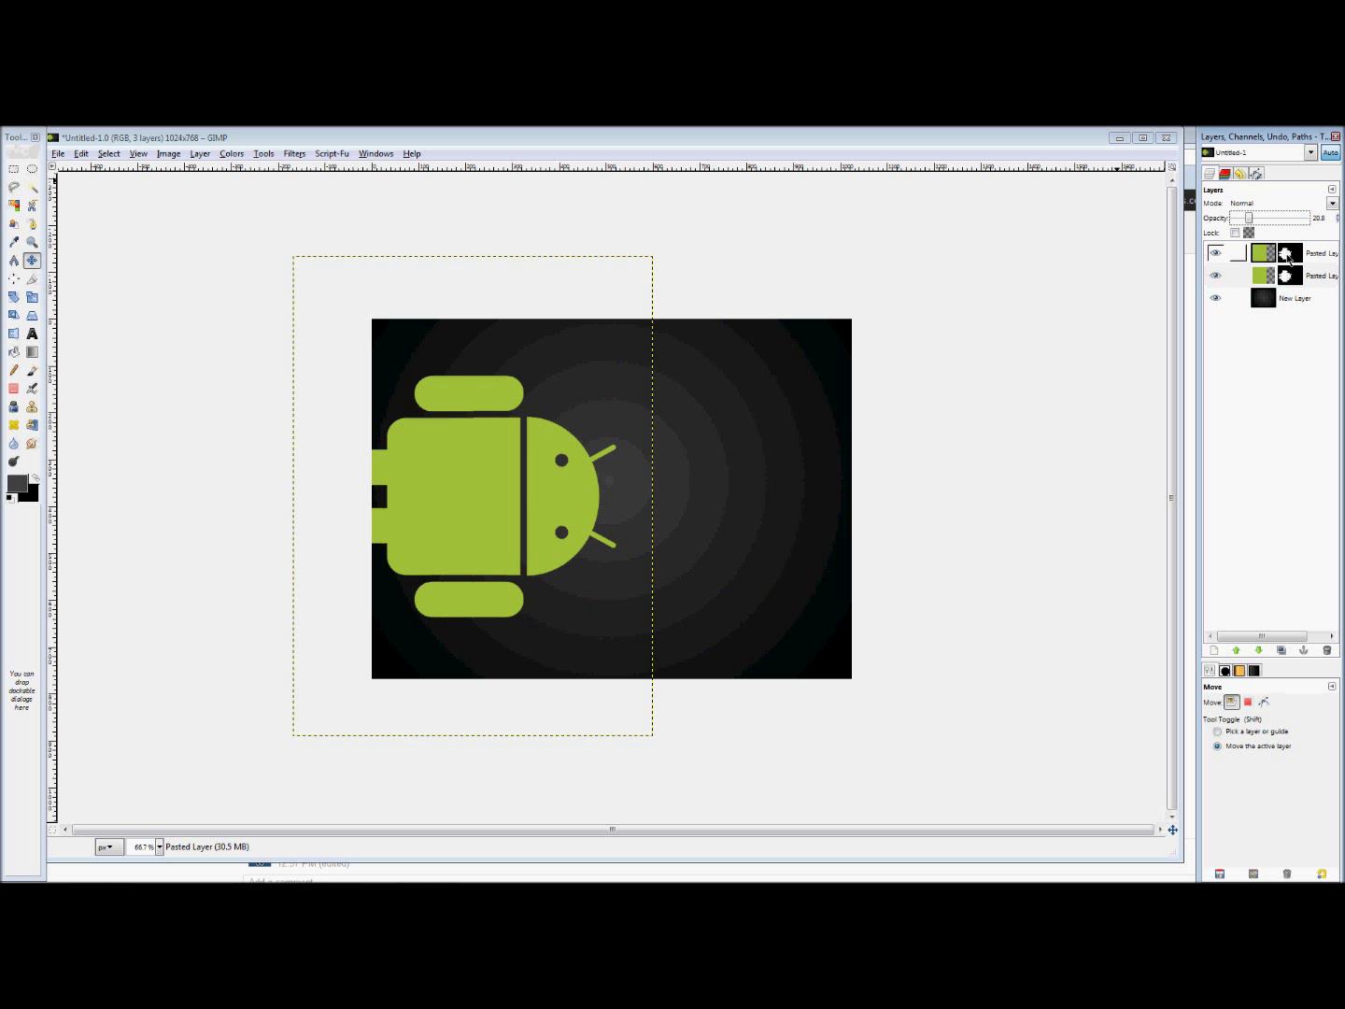
click(1288, 259)
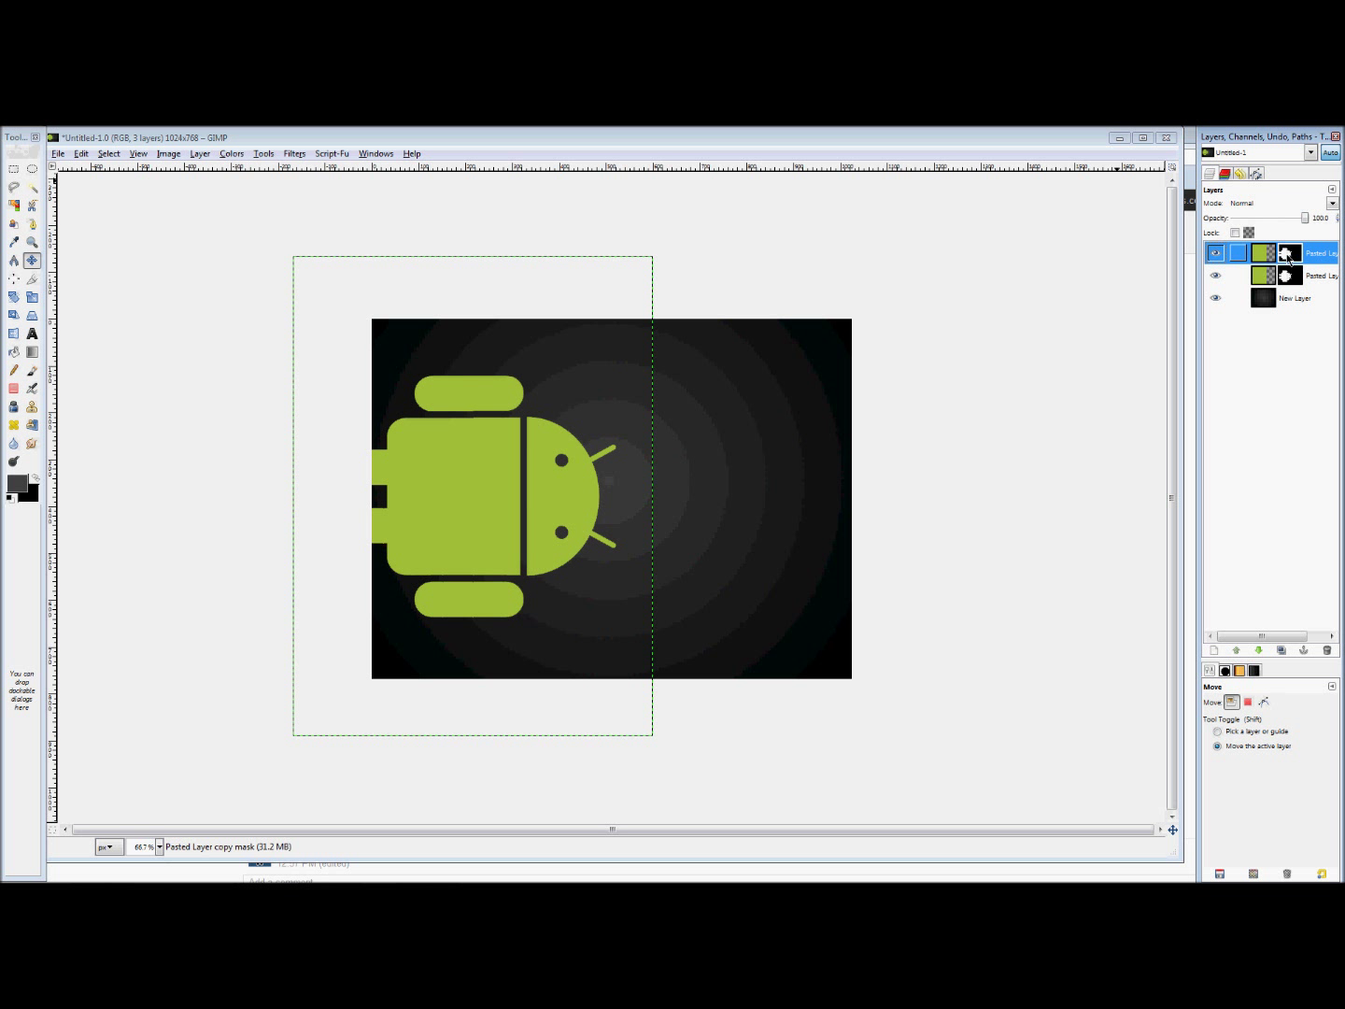
click(11, 171)
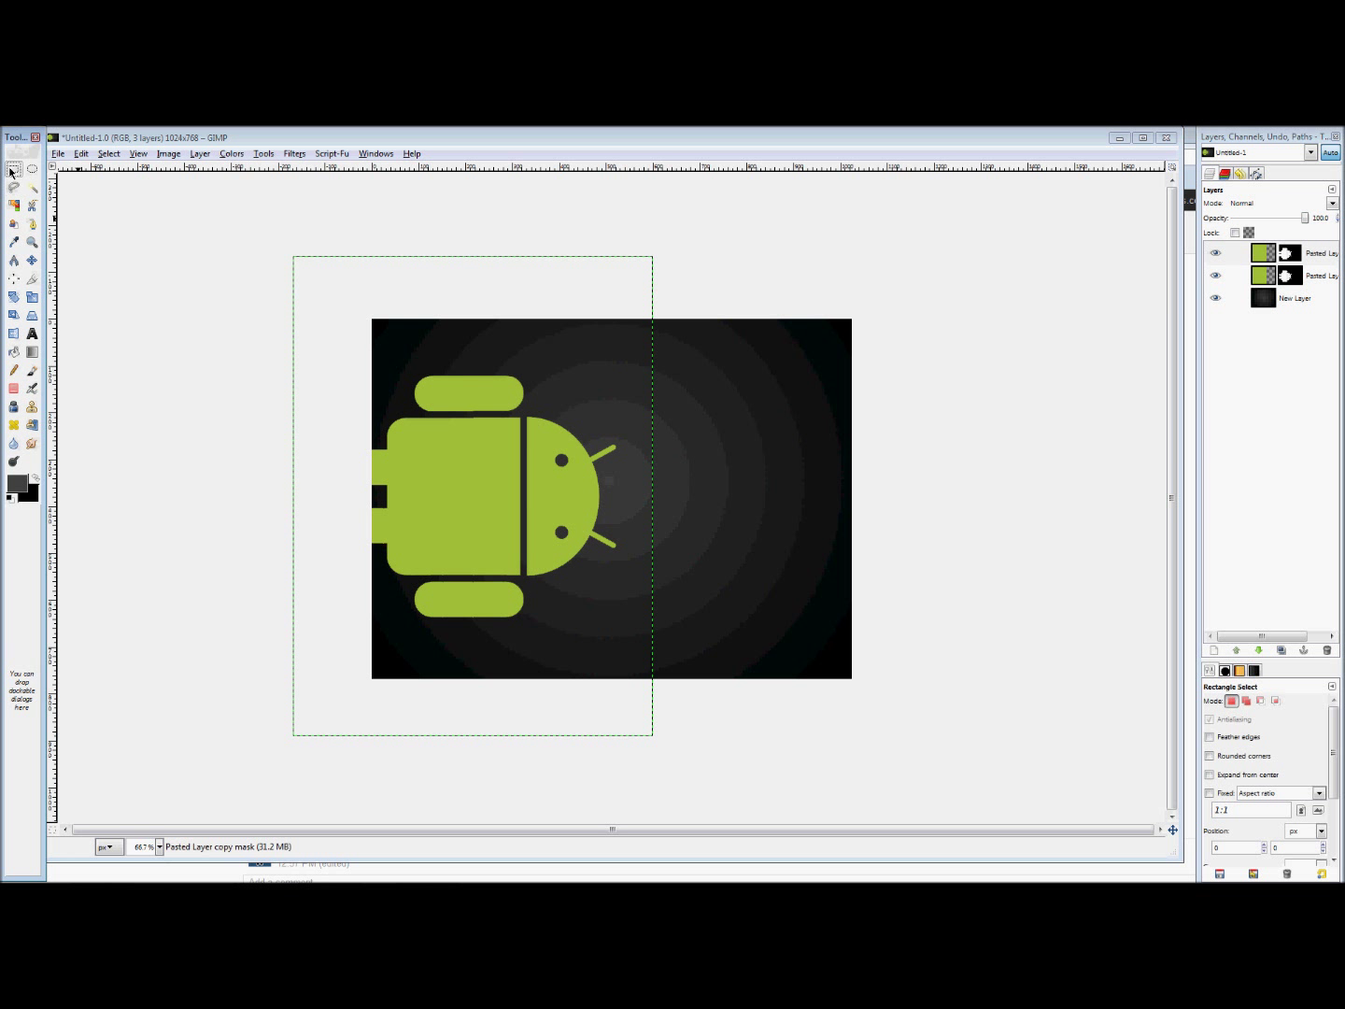
Rectangle-select the left half of the android
drag(222, 302, 529, 697)
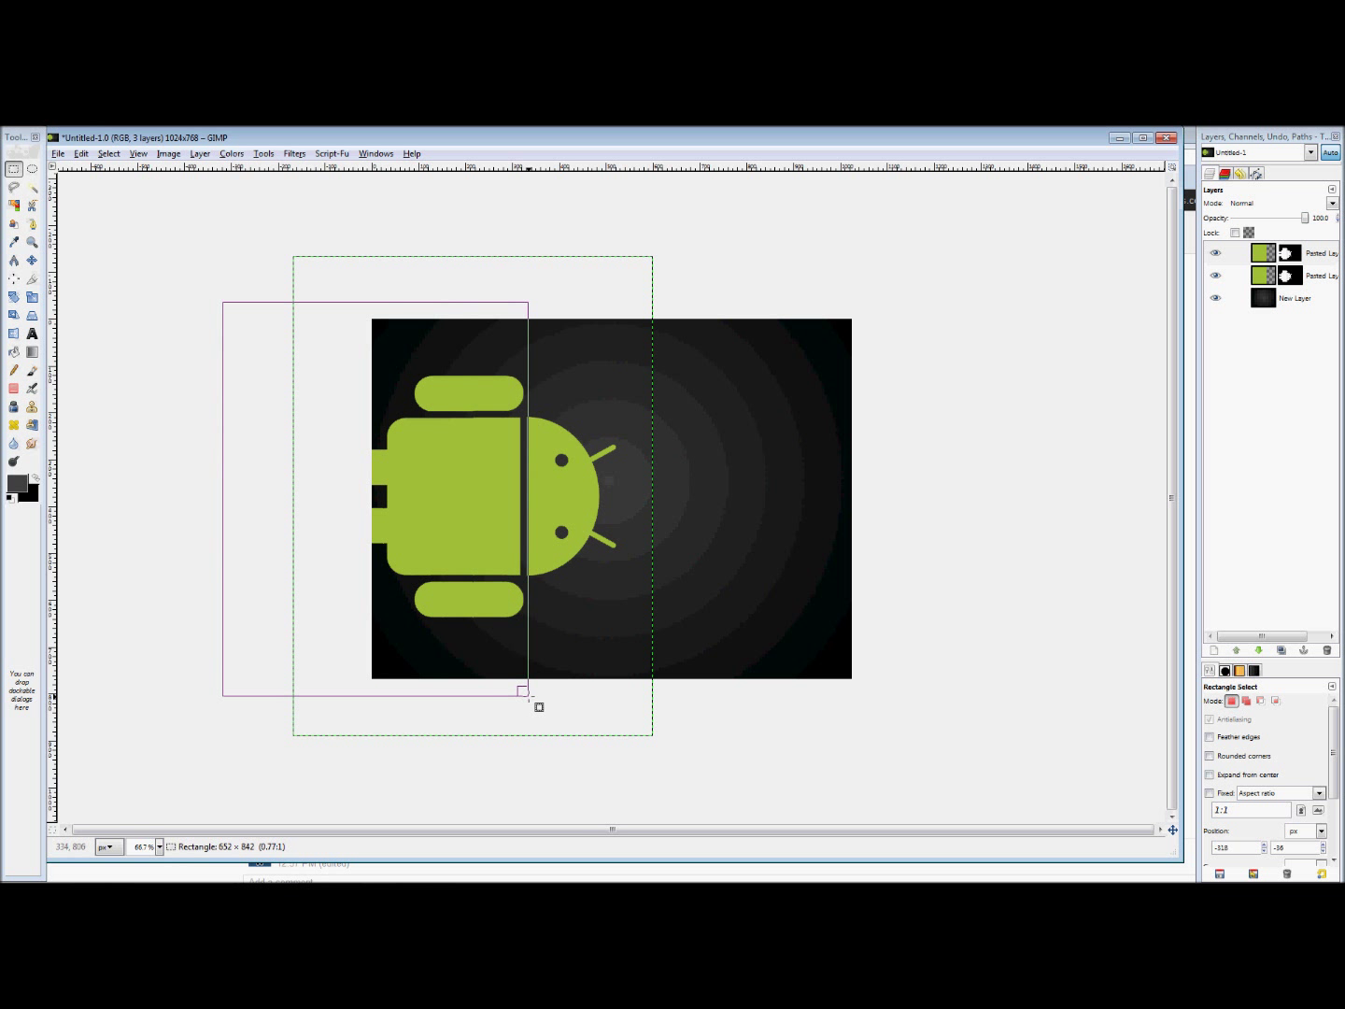
click(528, 519)
scroll(316, 507, up, 3)
scroll(316, 508, up, 2)
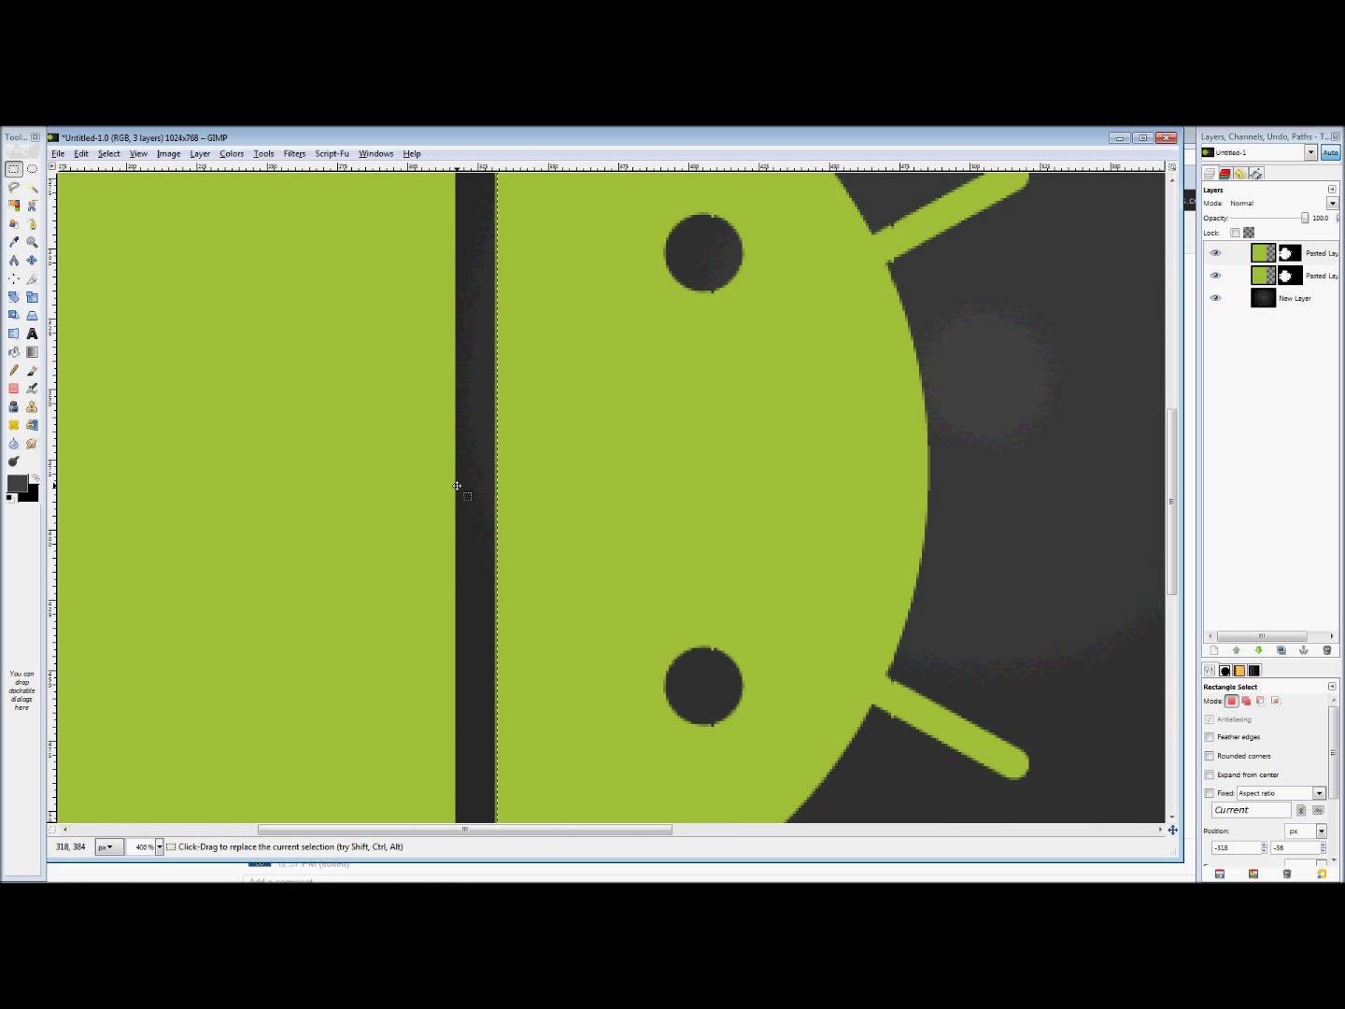
scroll(675, 374, down, 3)
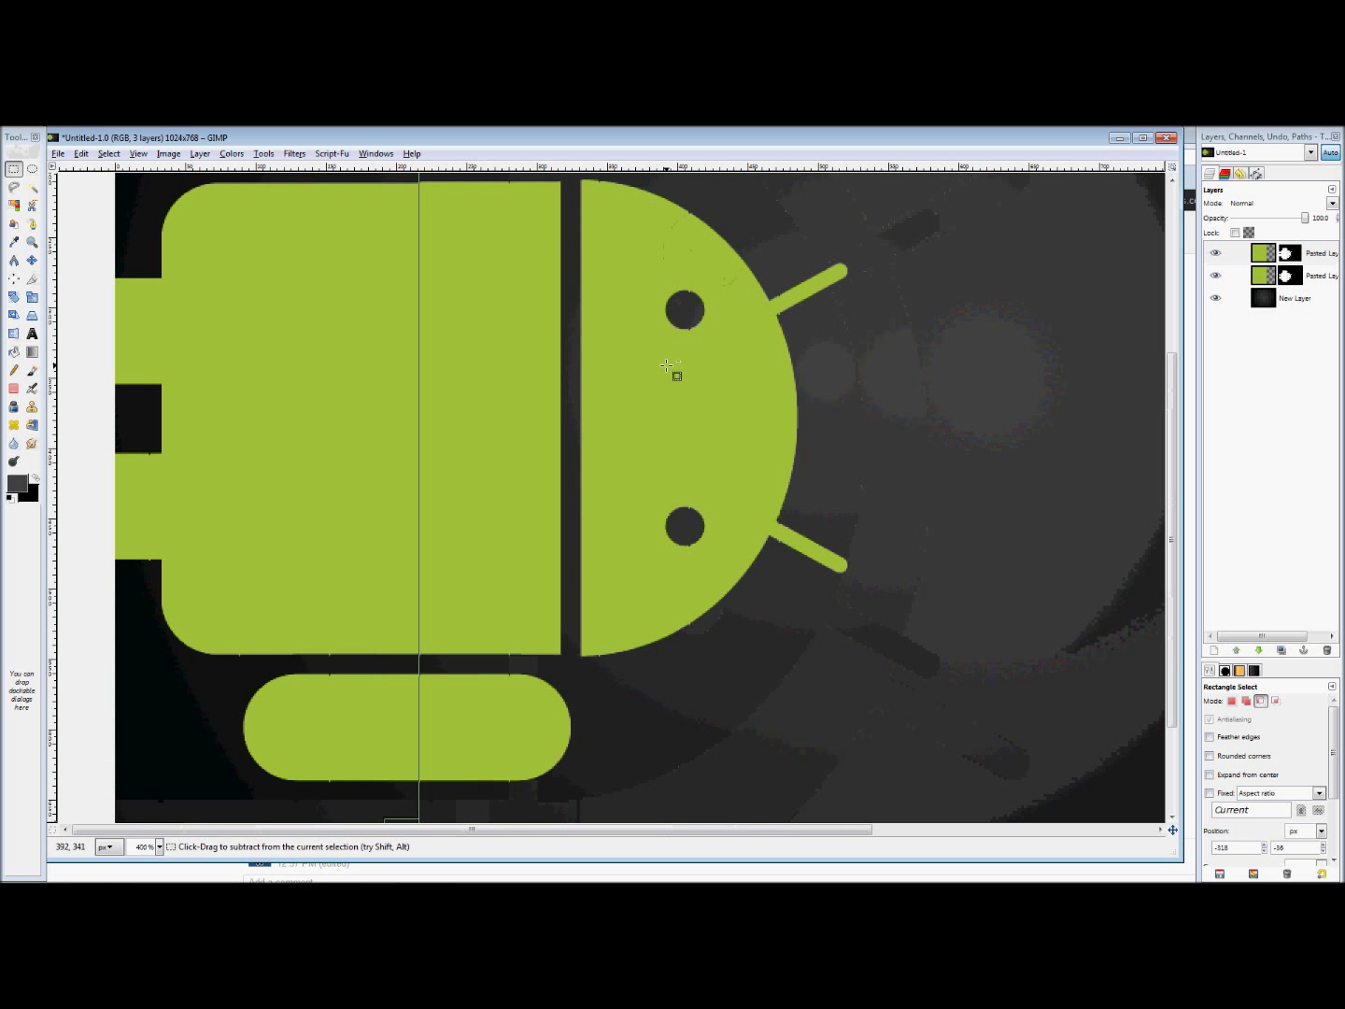
scroll(330, 499, down, 2)
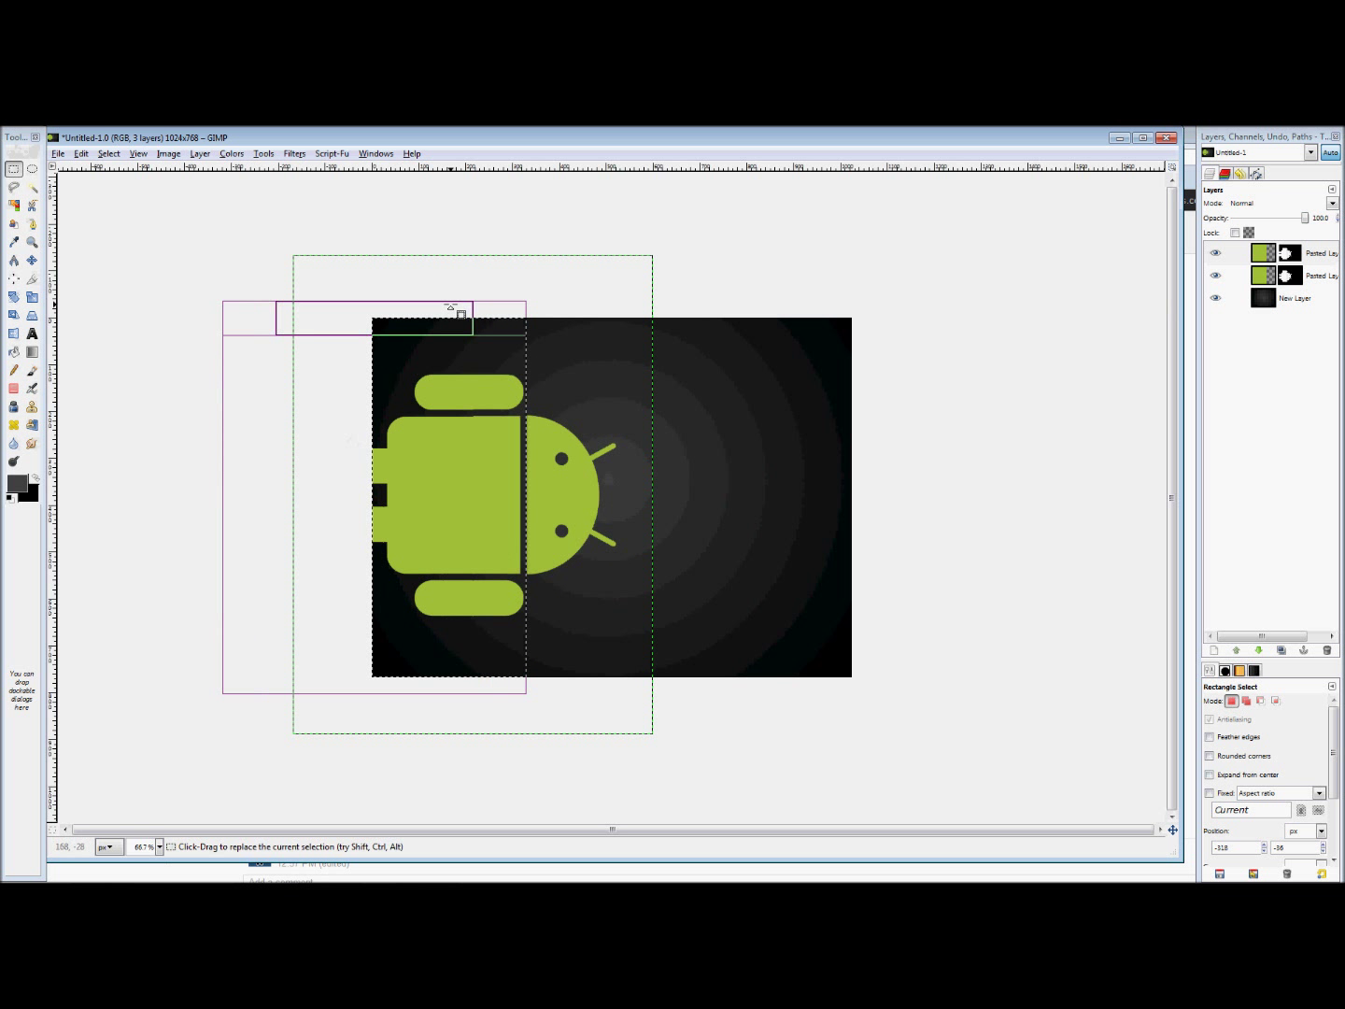
Fill the selection with black on the top copy's layer mask, then deselect
click(1290, 253)
click(1290, 260)
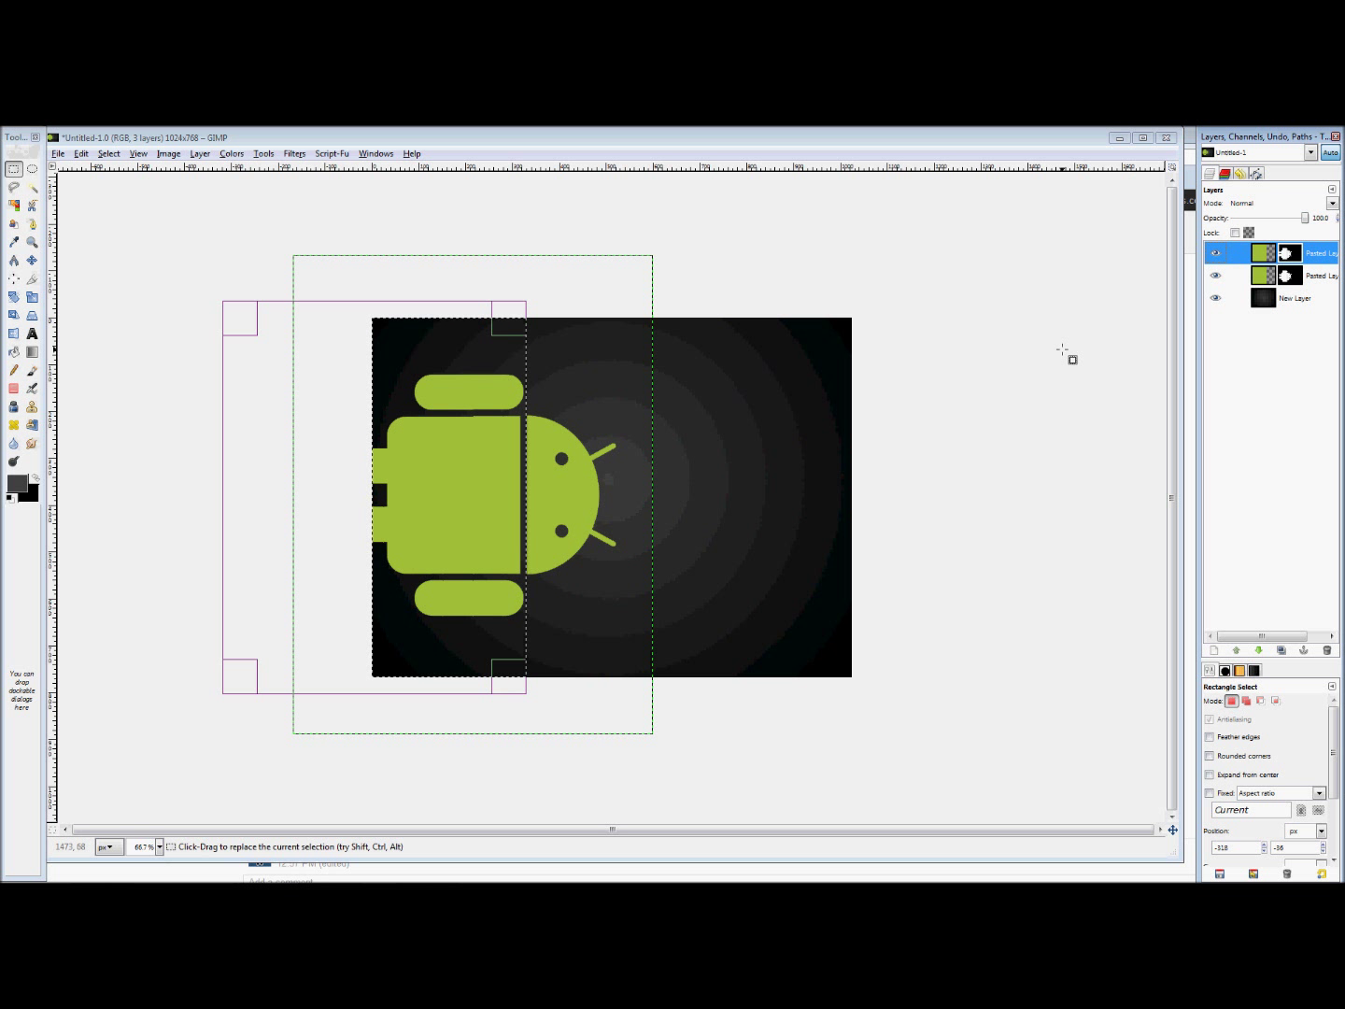
click(11, 496)
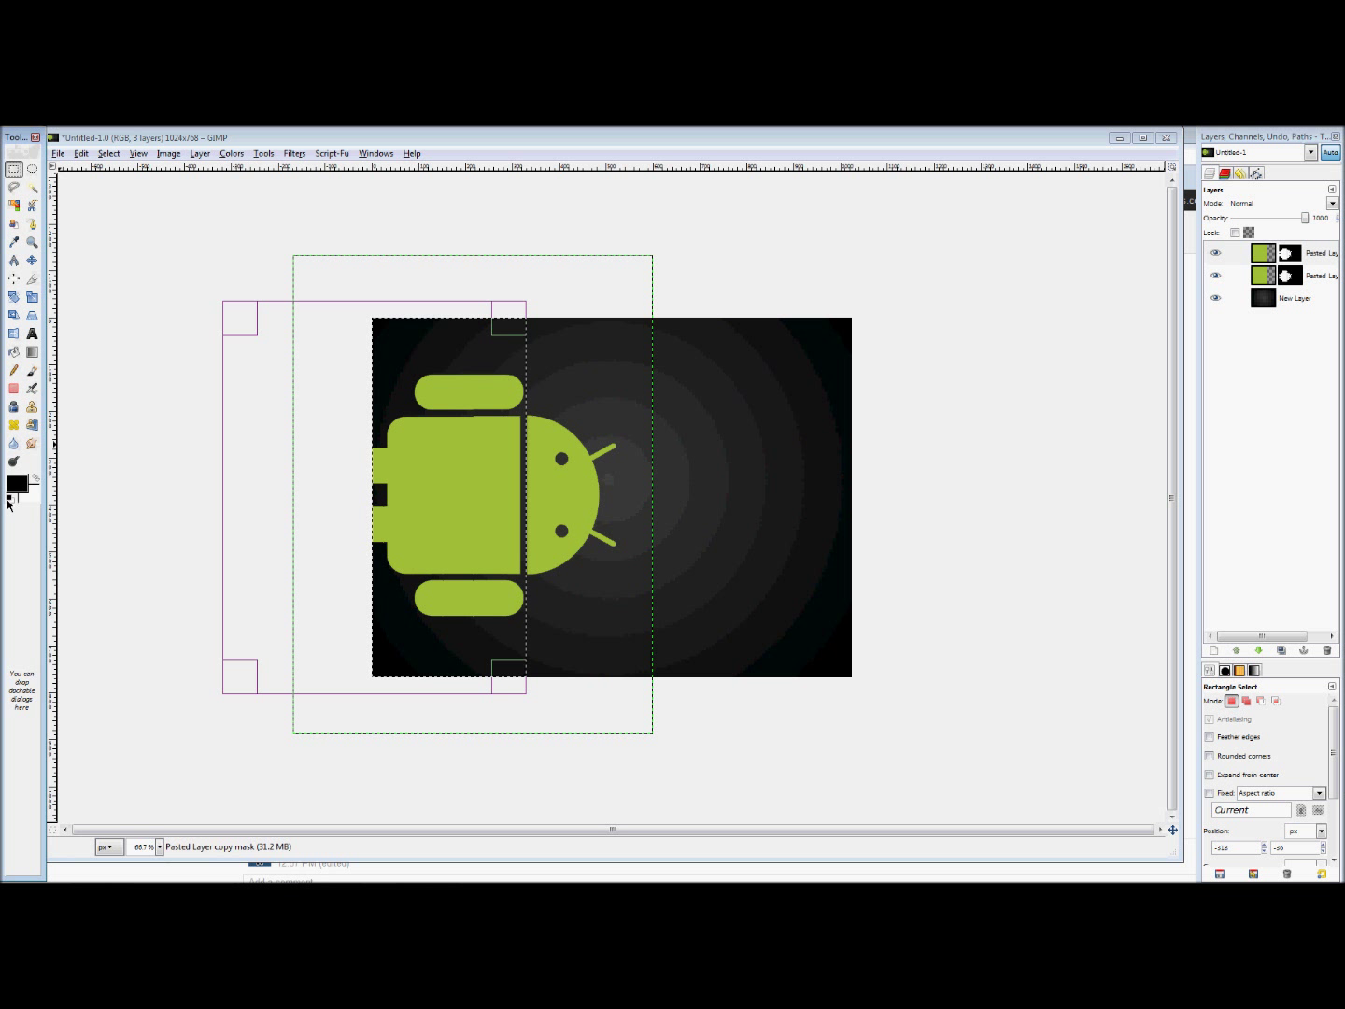
click(15, 352)
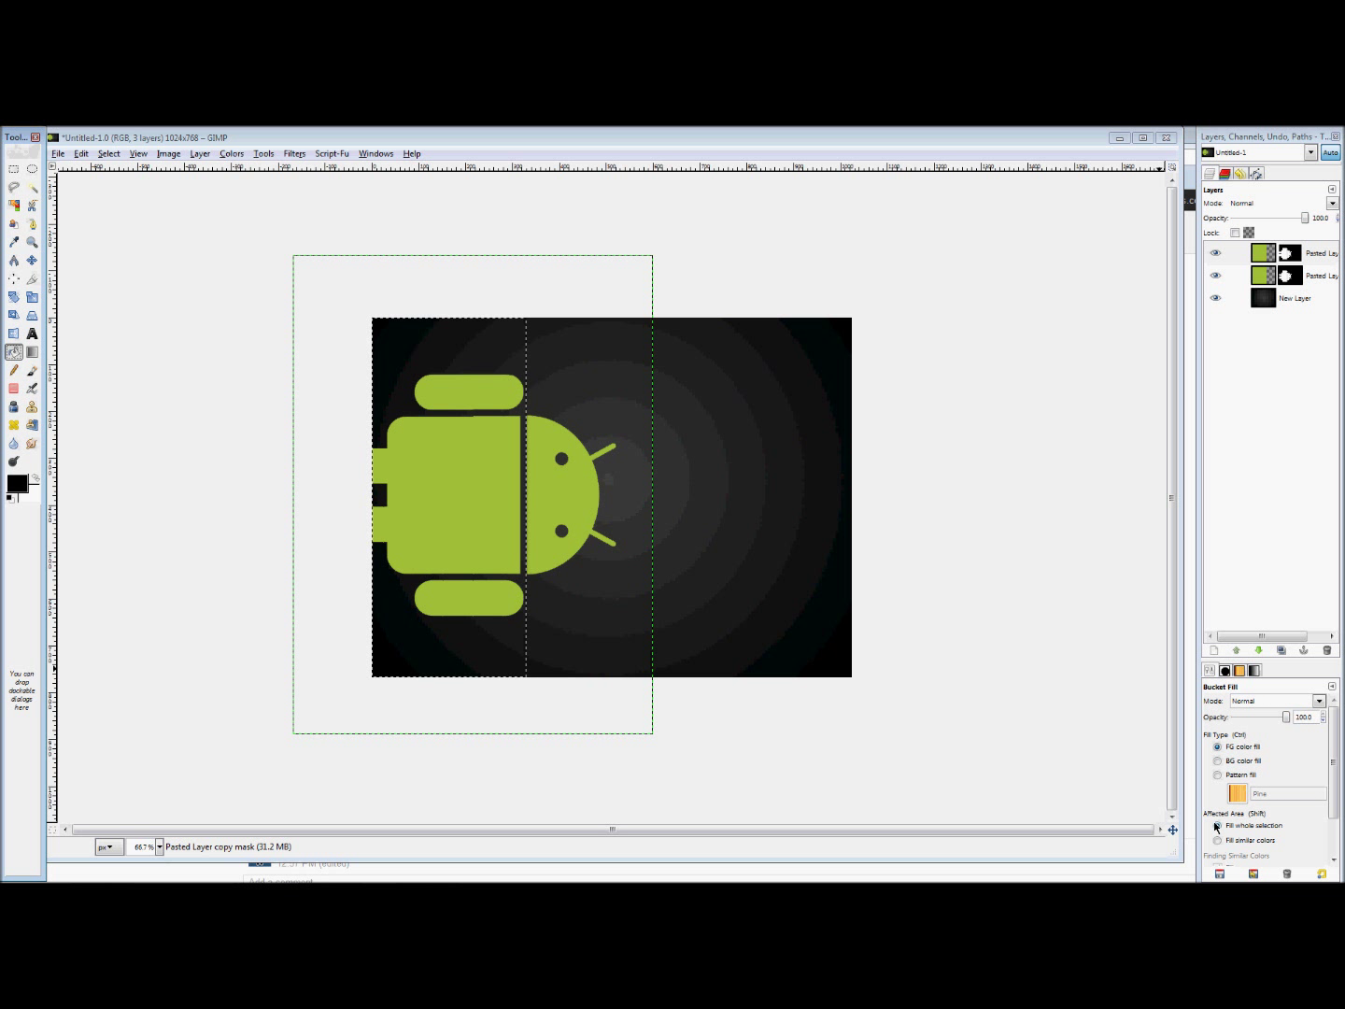
click(485, 417)
key(ctrl+shift+a)
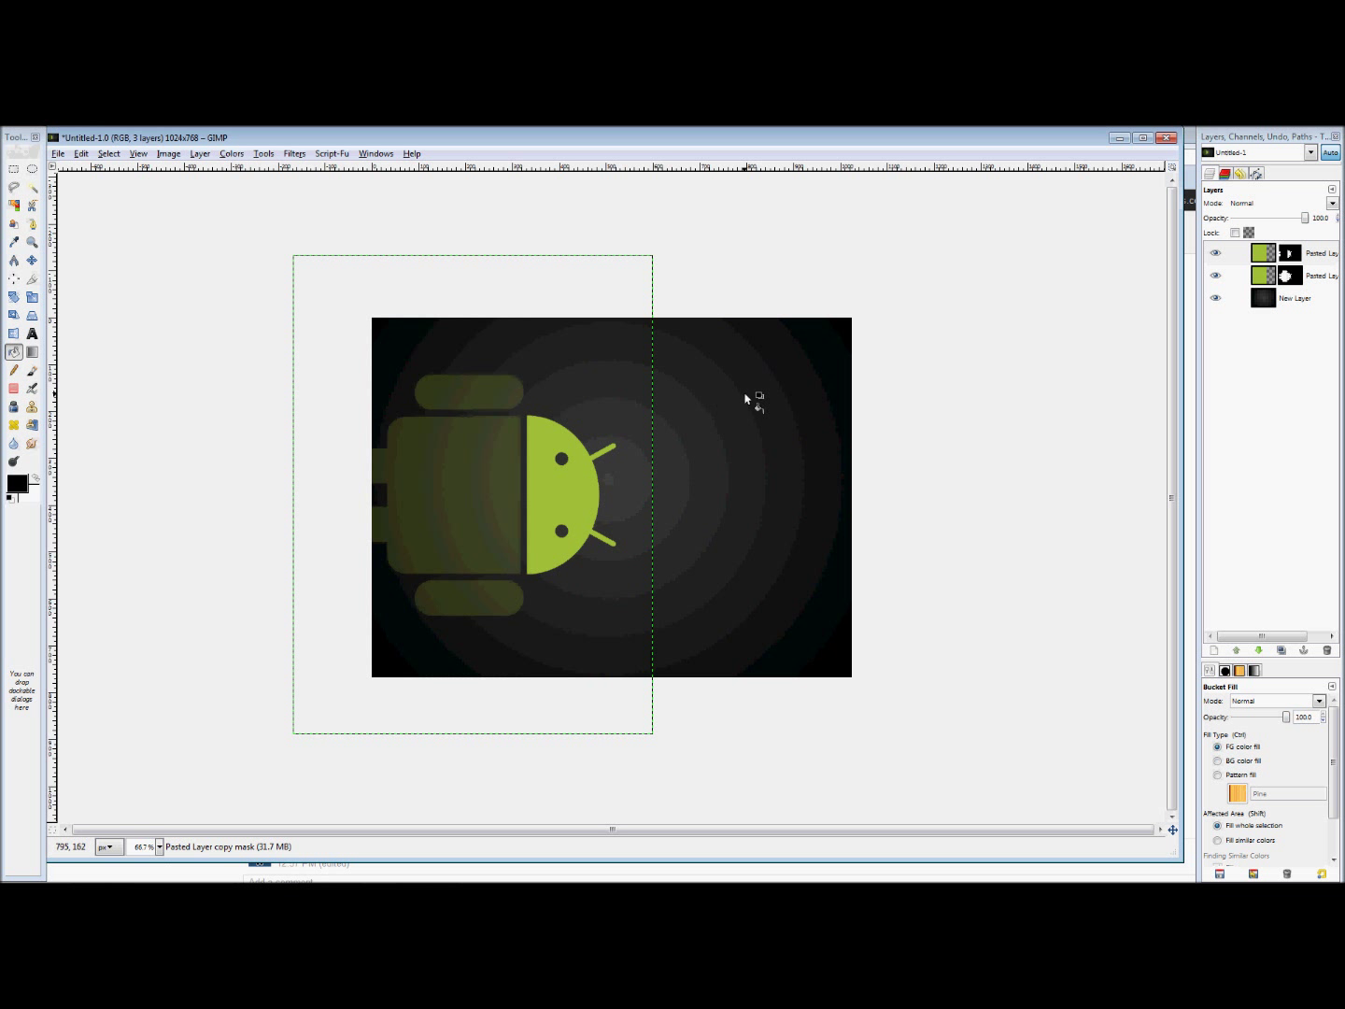
click(1289, 275)
click(1290, 253)
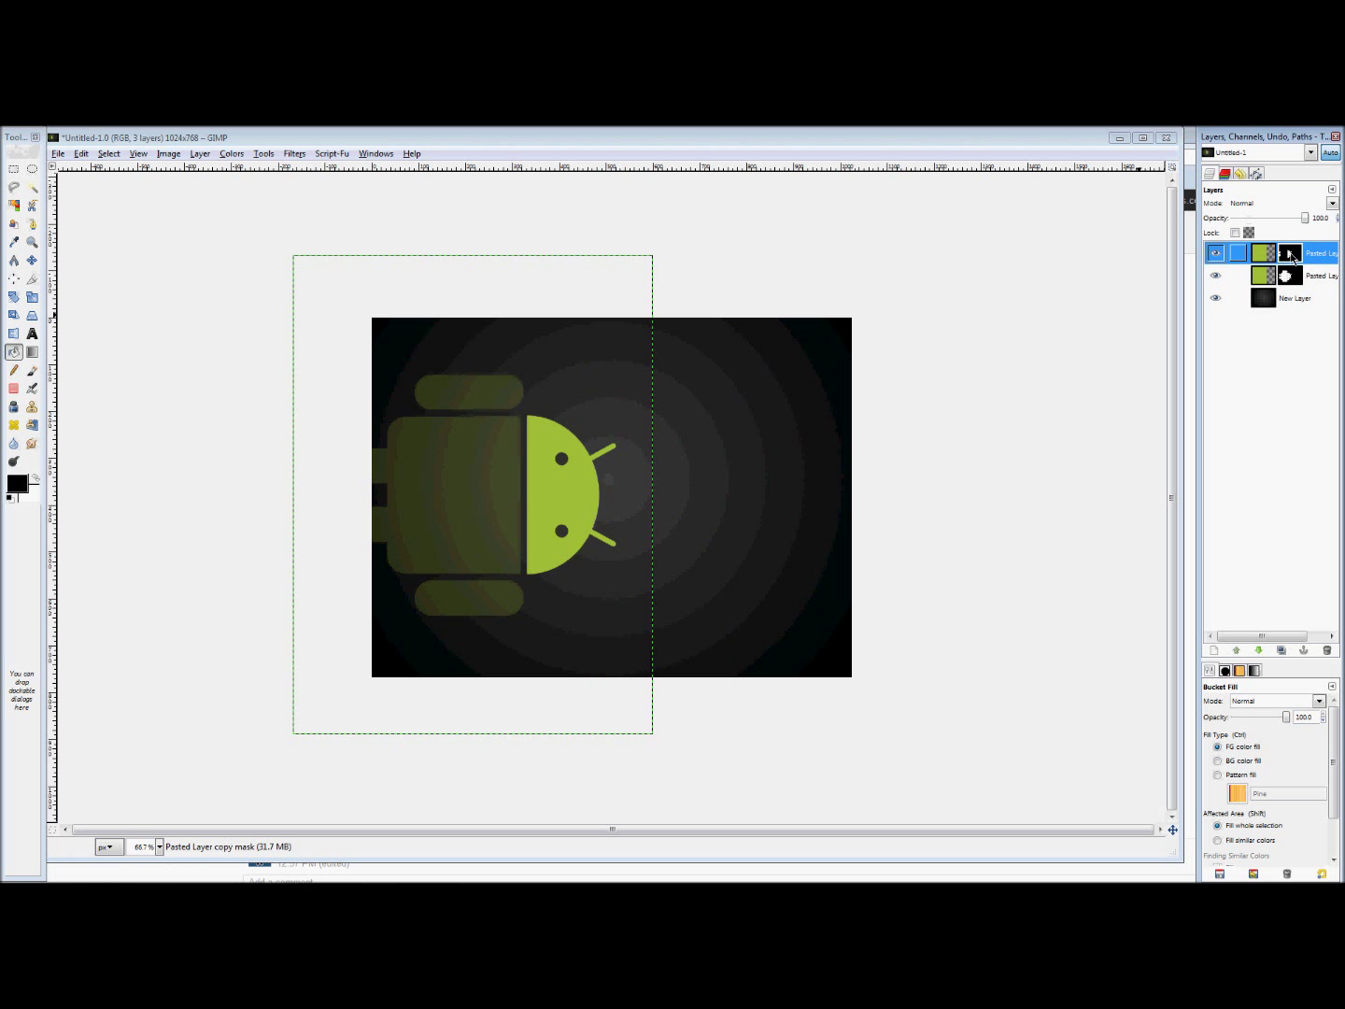
click(1215, 276)
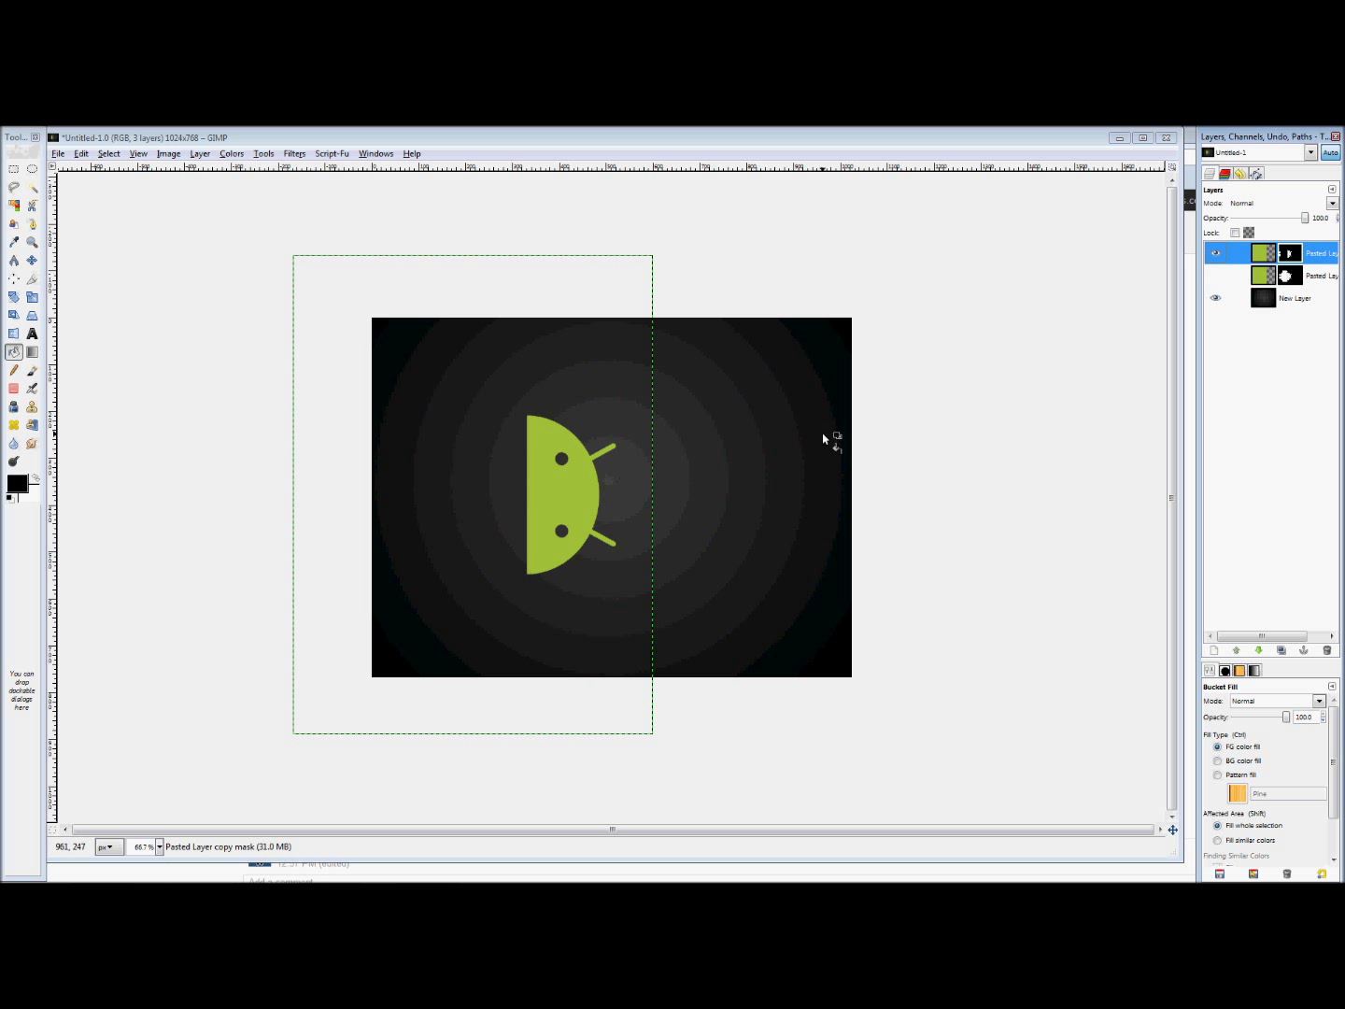
click(1217, 280)
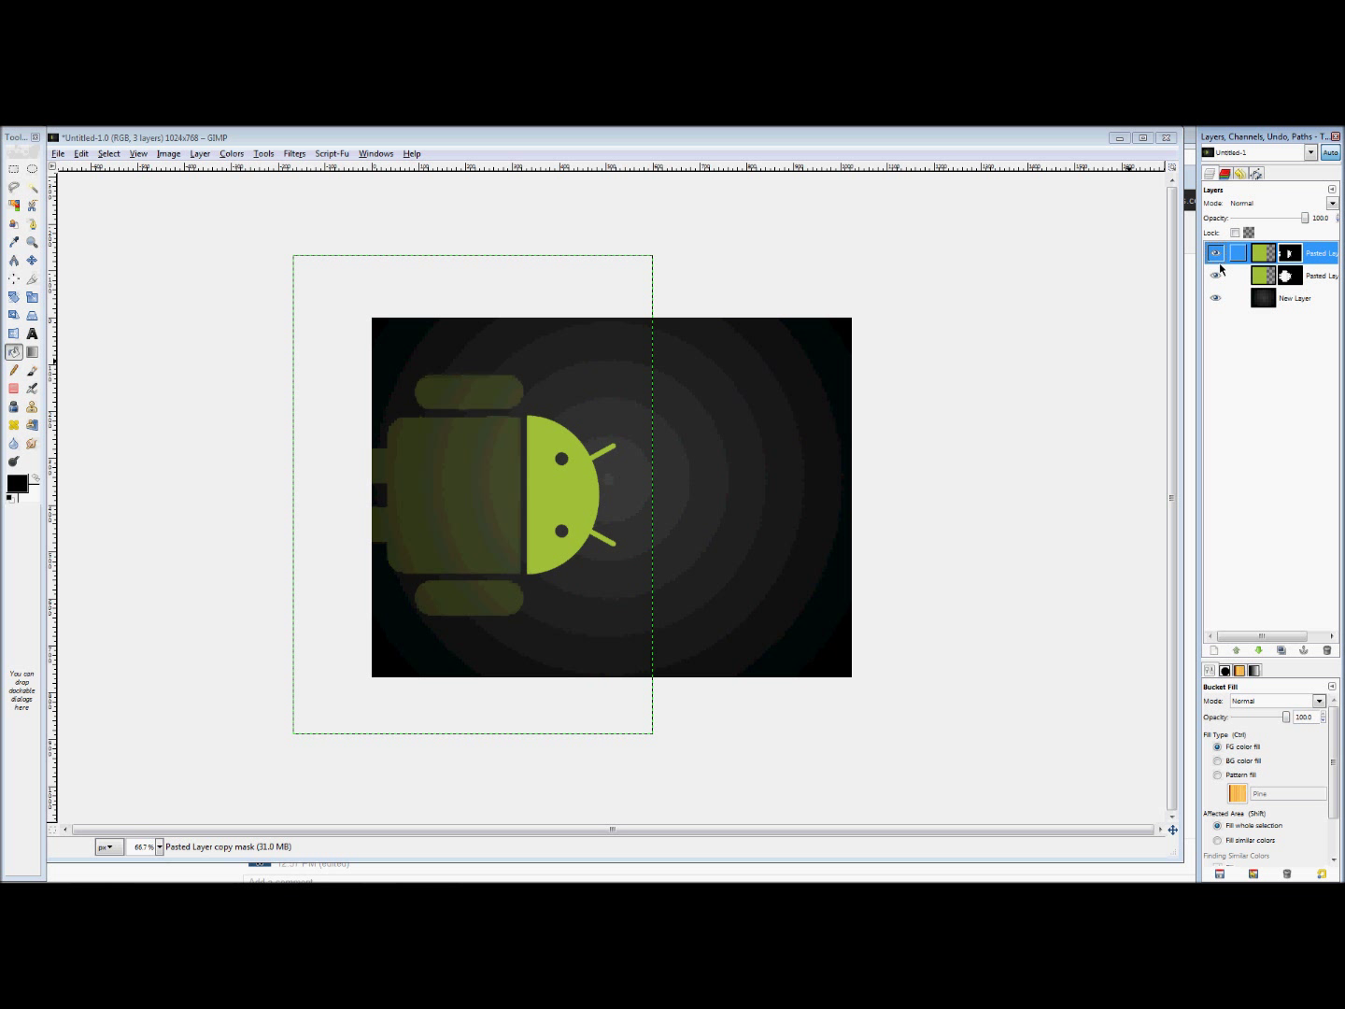
click(1216, 253)
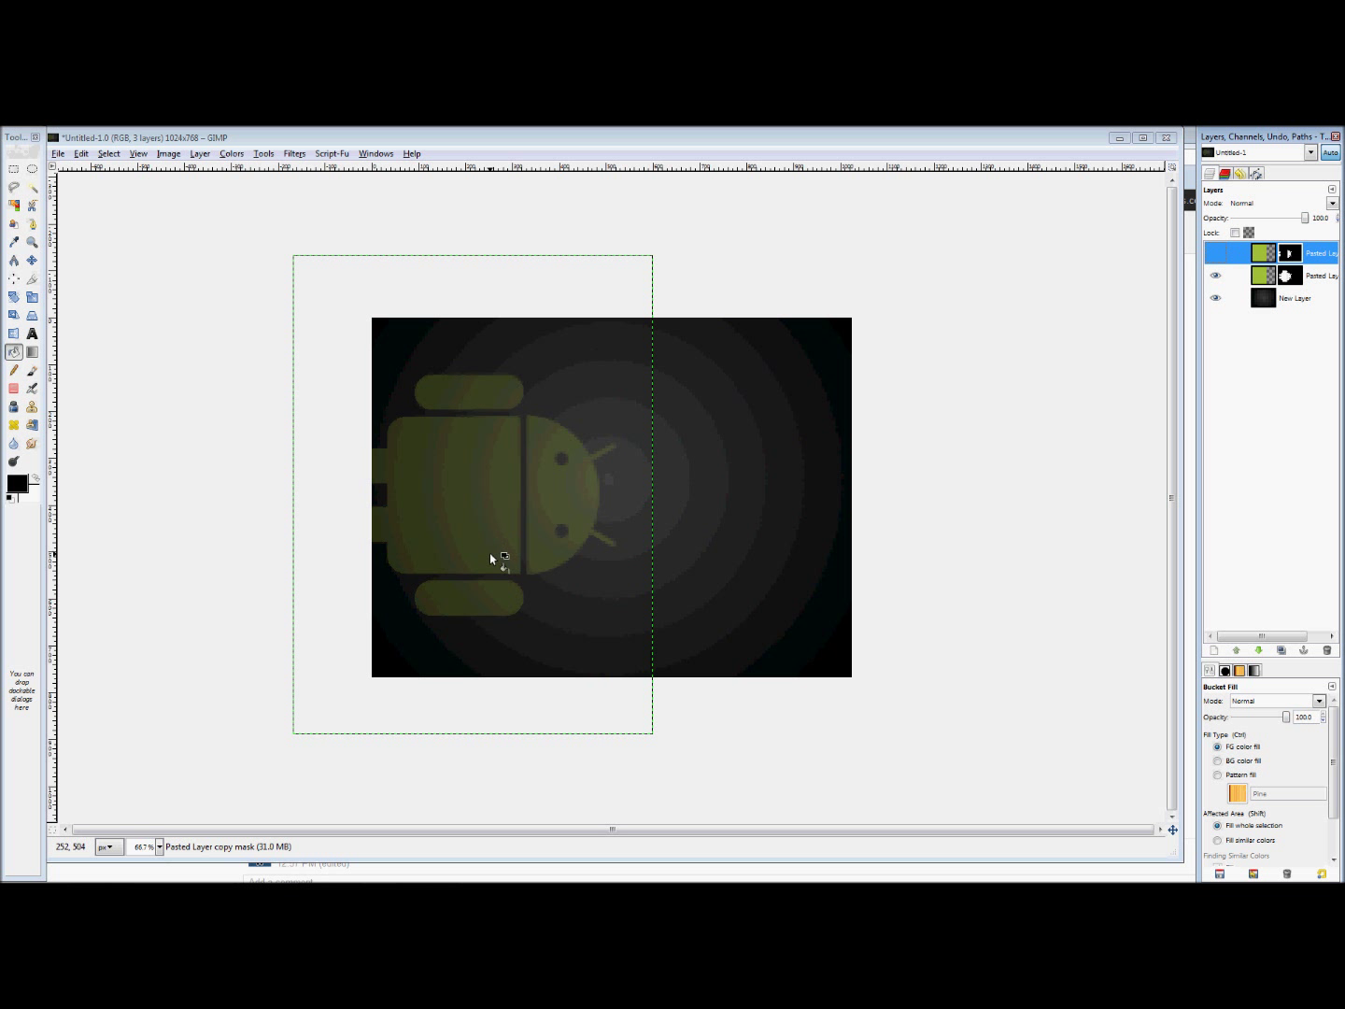
click(1216, 253)
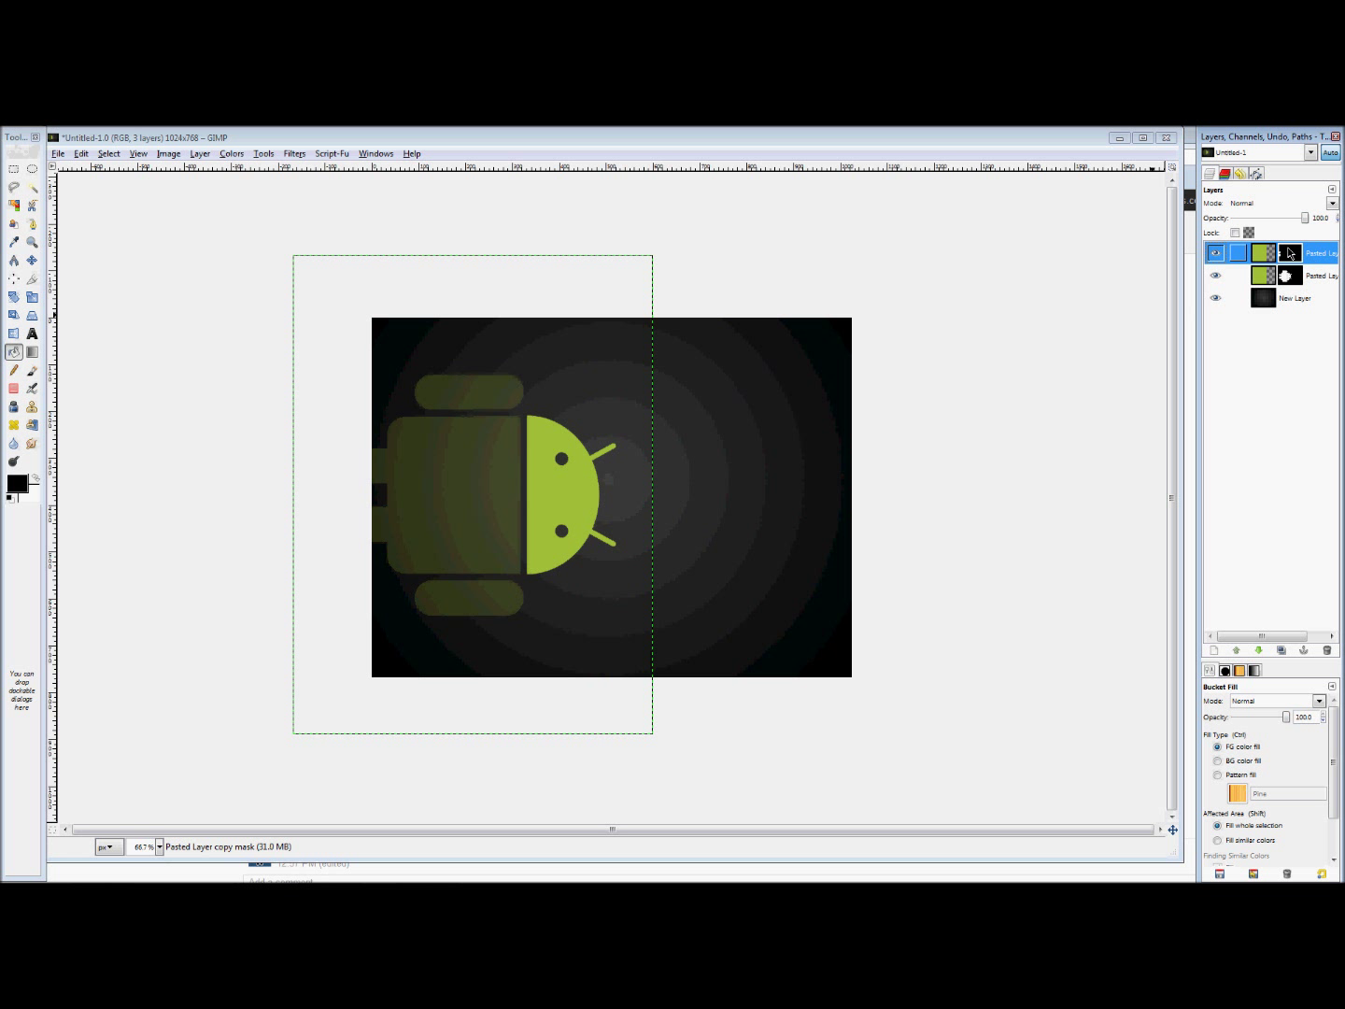
right_click(1318, 262)
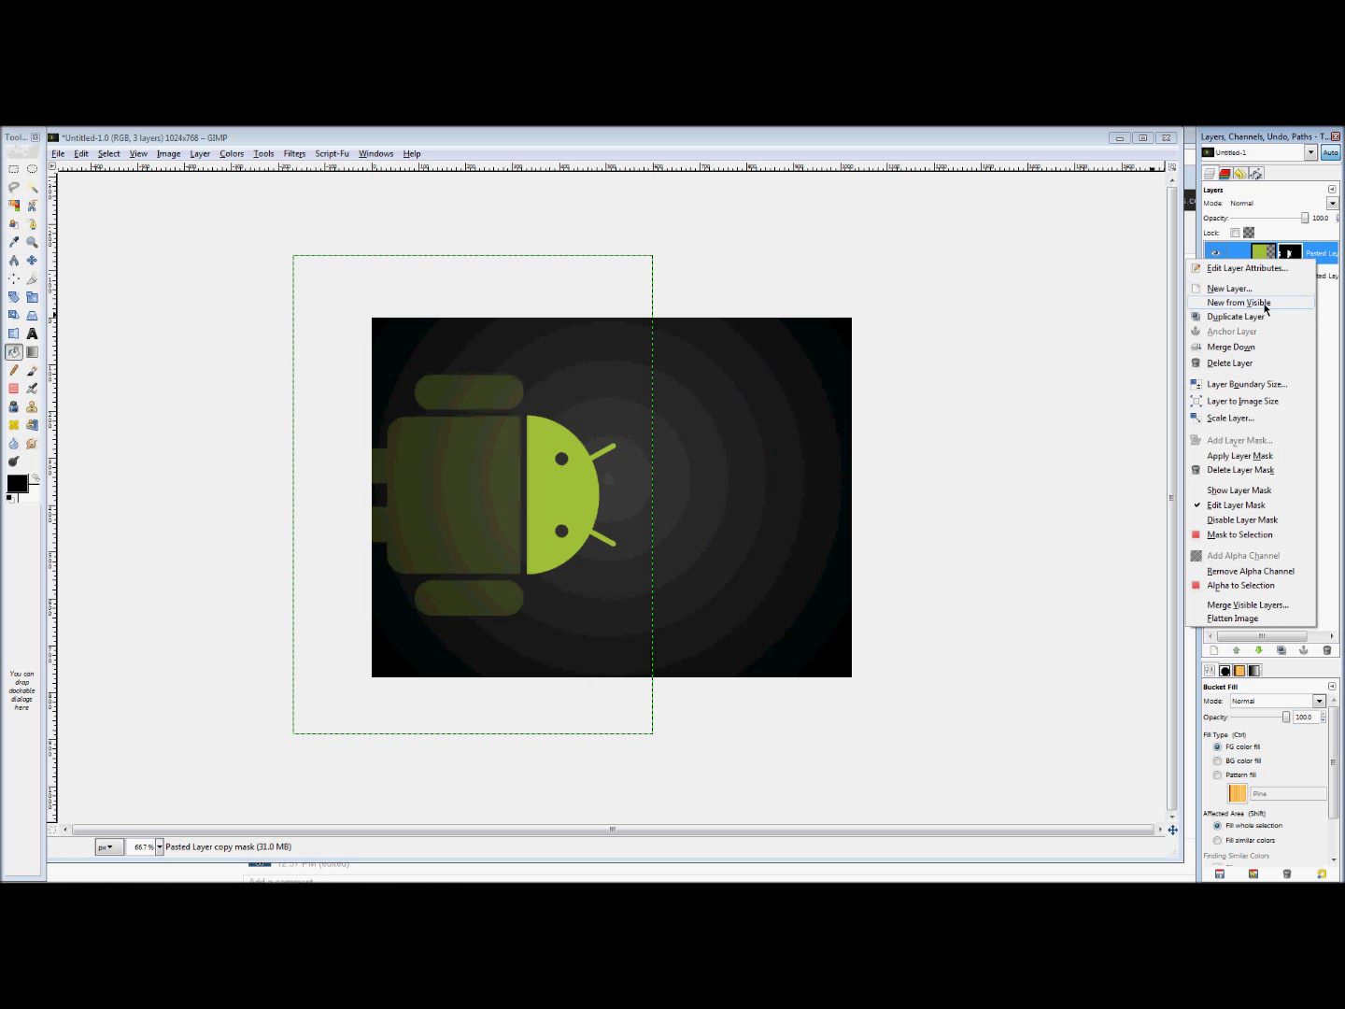
click(1323, 252)
click(32, 334)
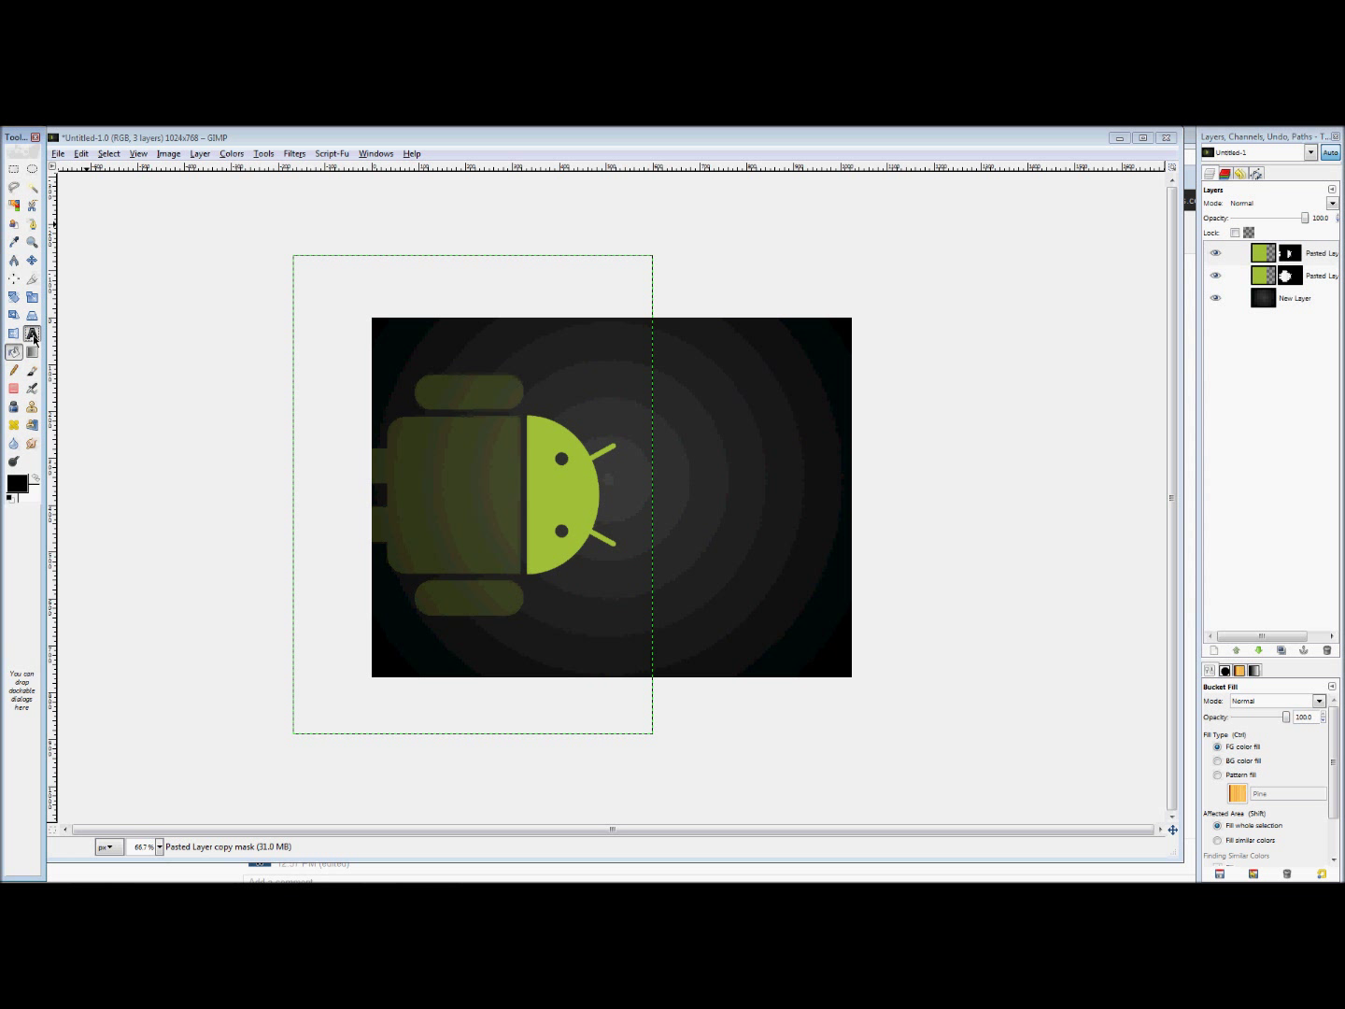
click(668, 483)
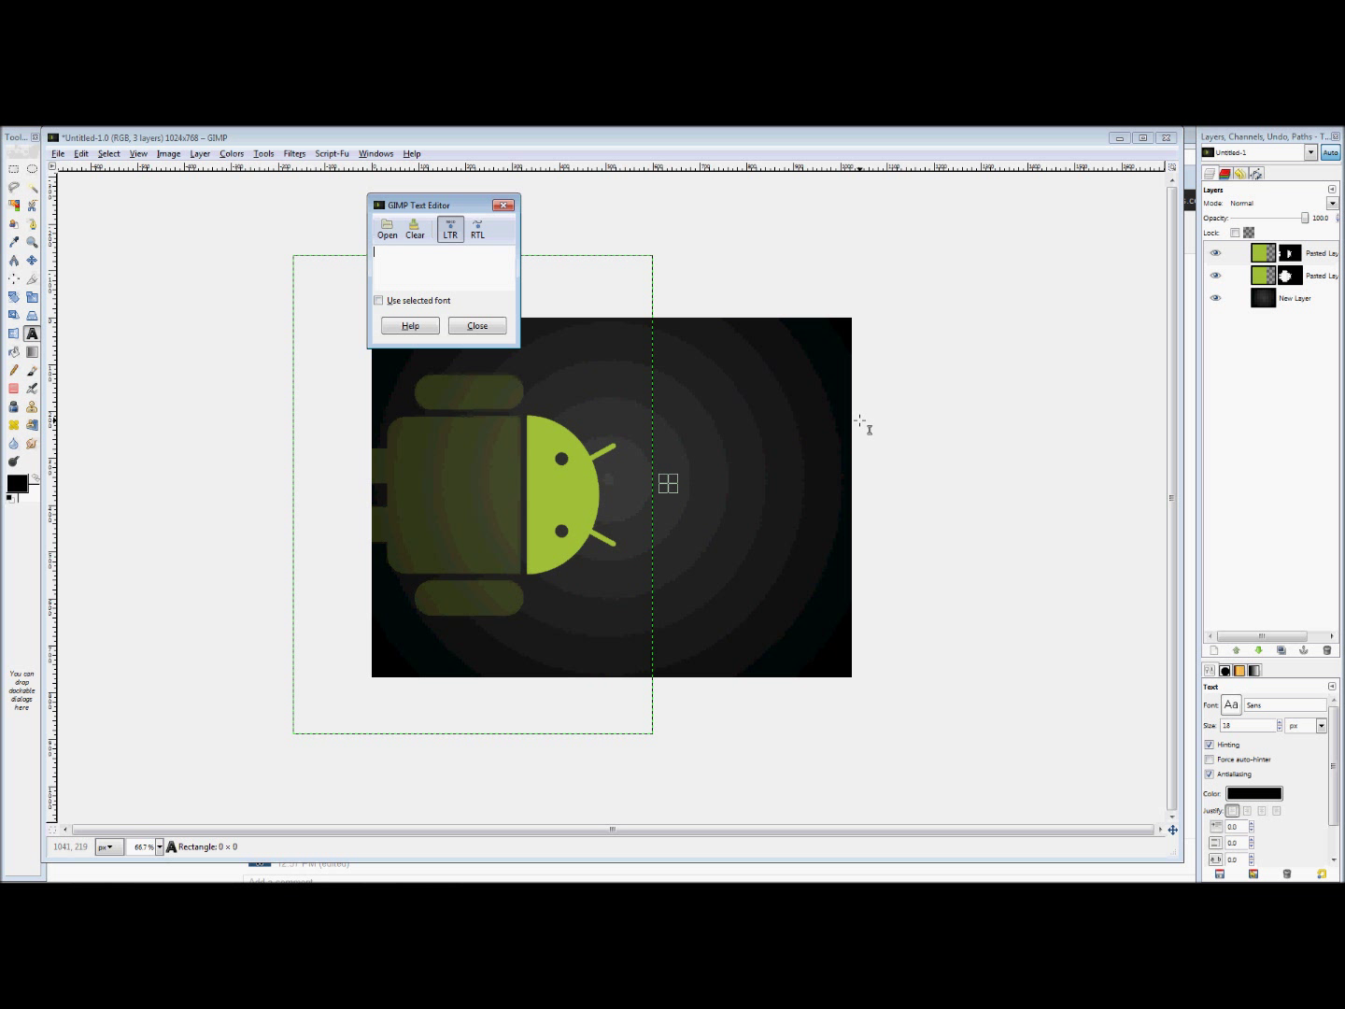
Type the letter S into a new text box
text(S)
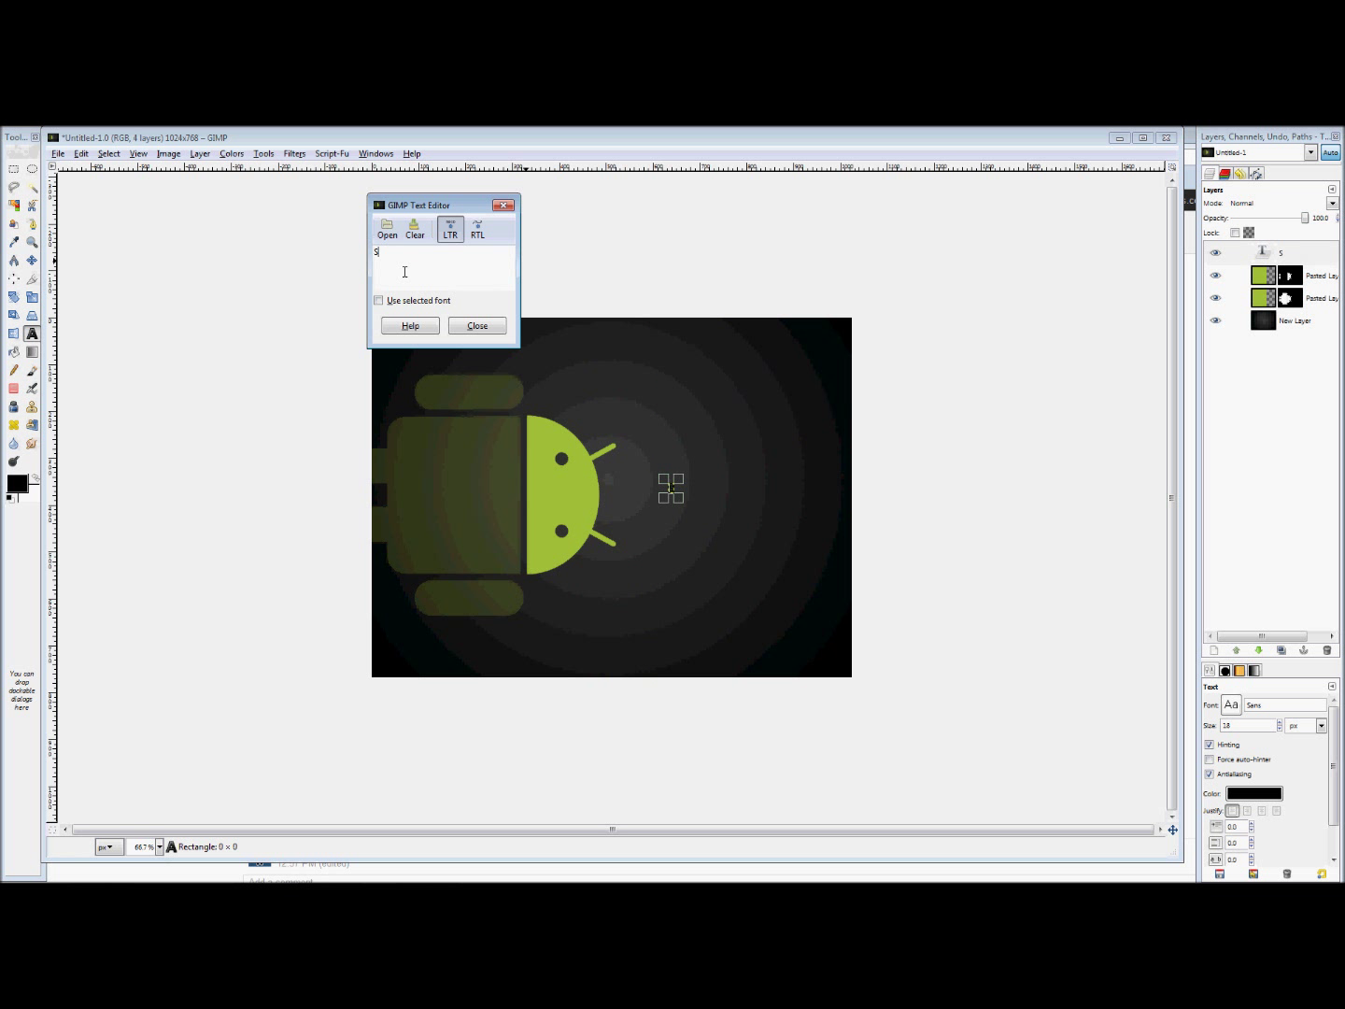
click(20, 484)
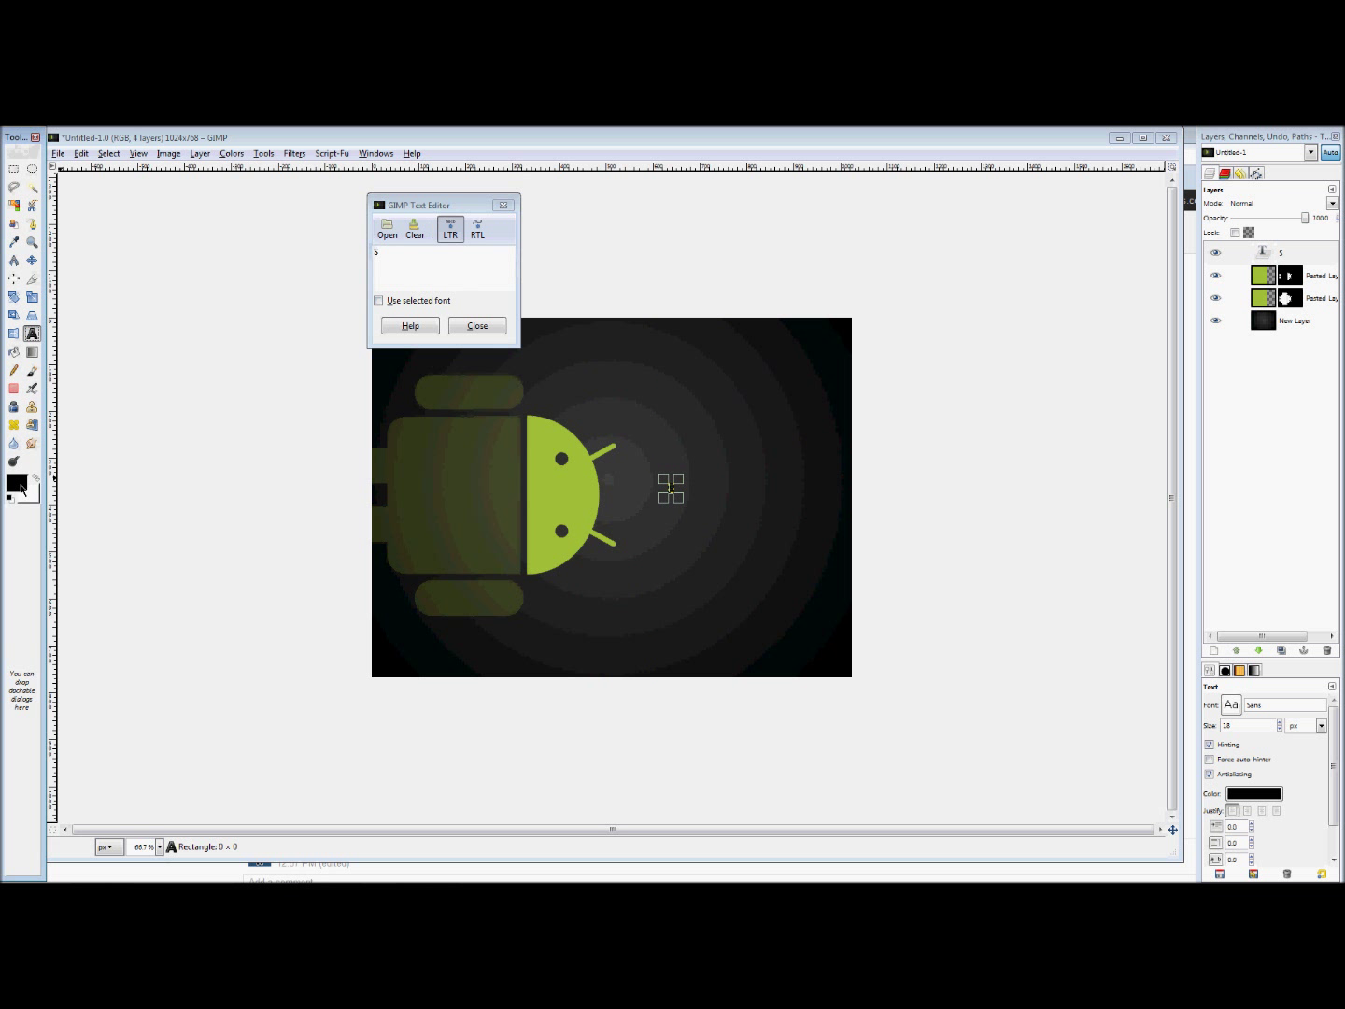
click(447, 487)
Set the S text colour to Android green a5c63b and close the text editor
click(1266, 795)
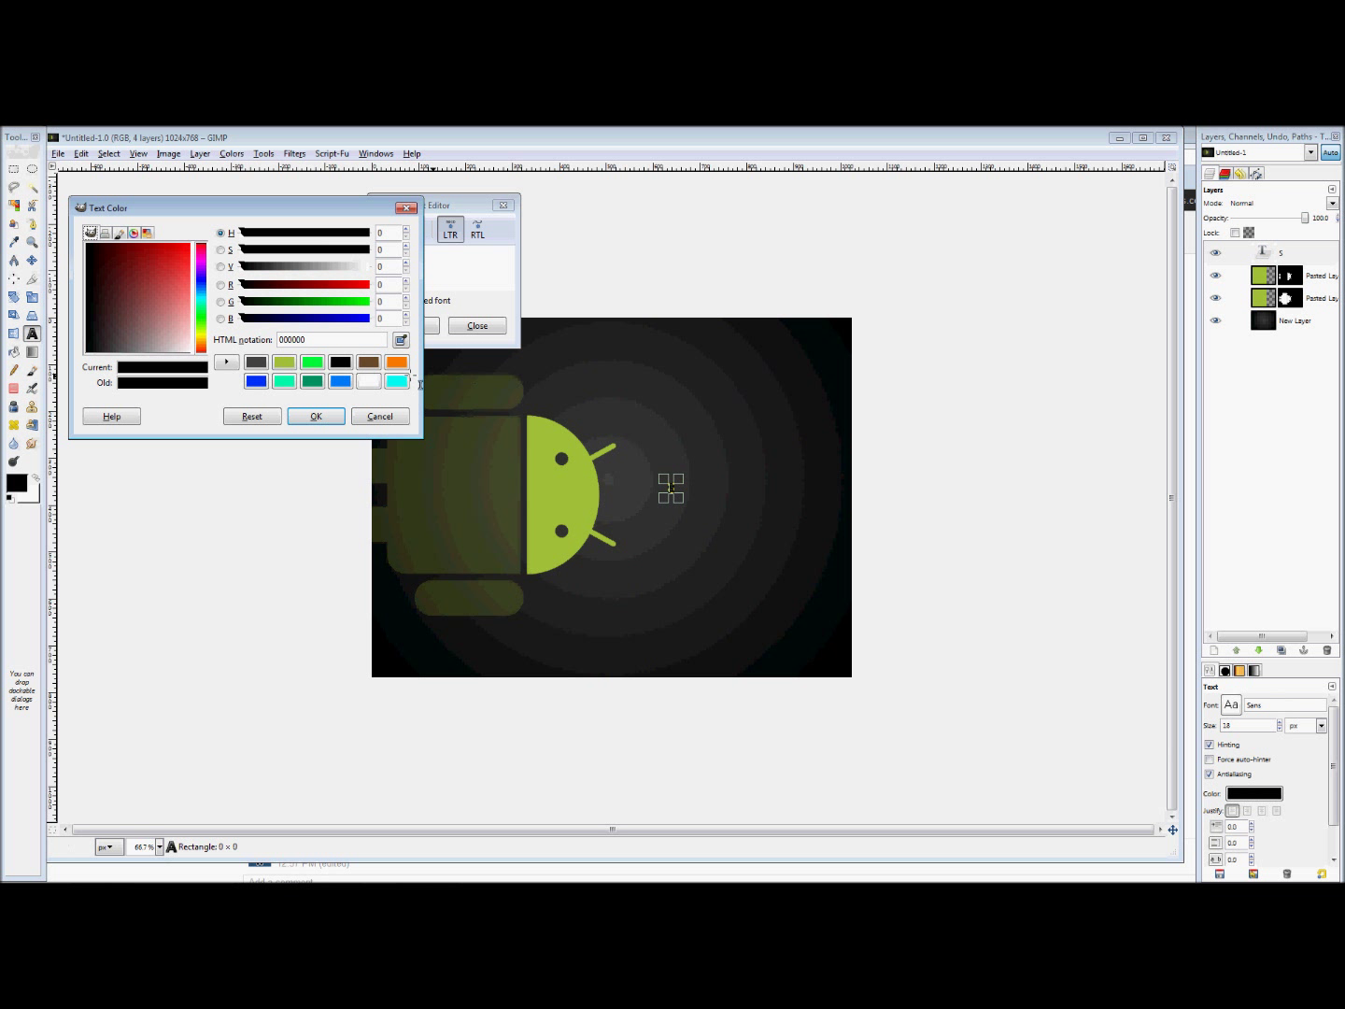
click(279, 365)
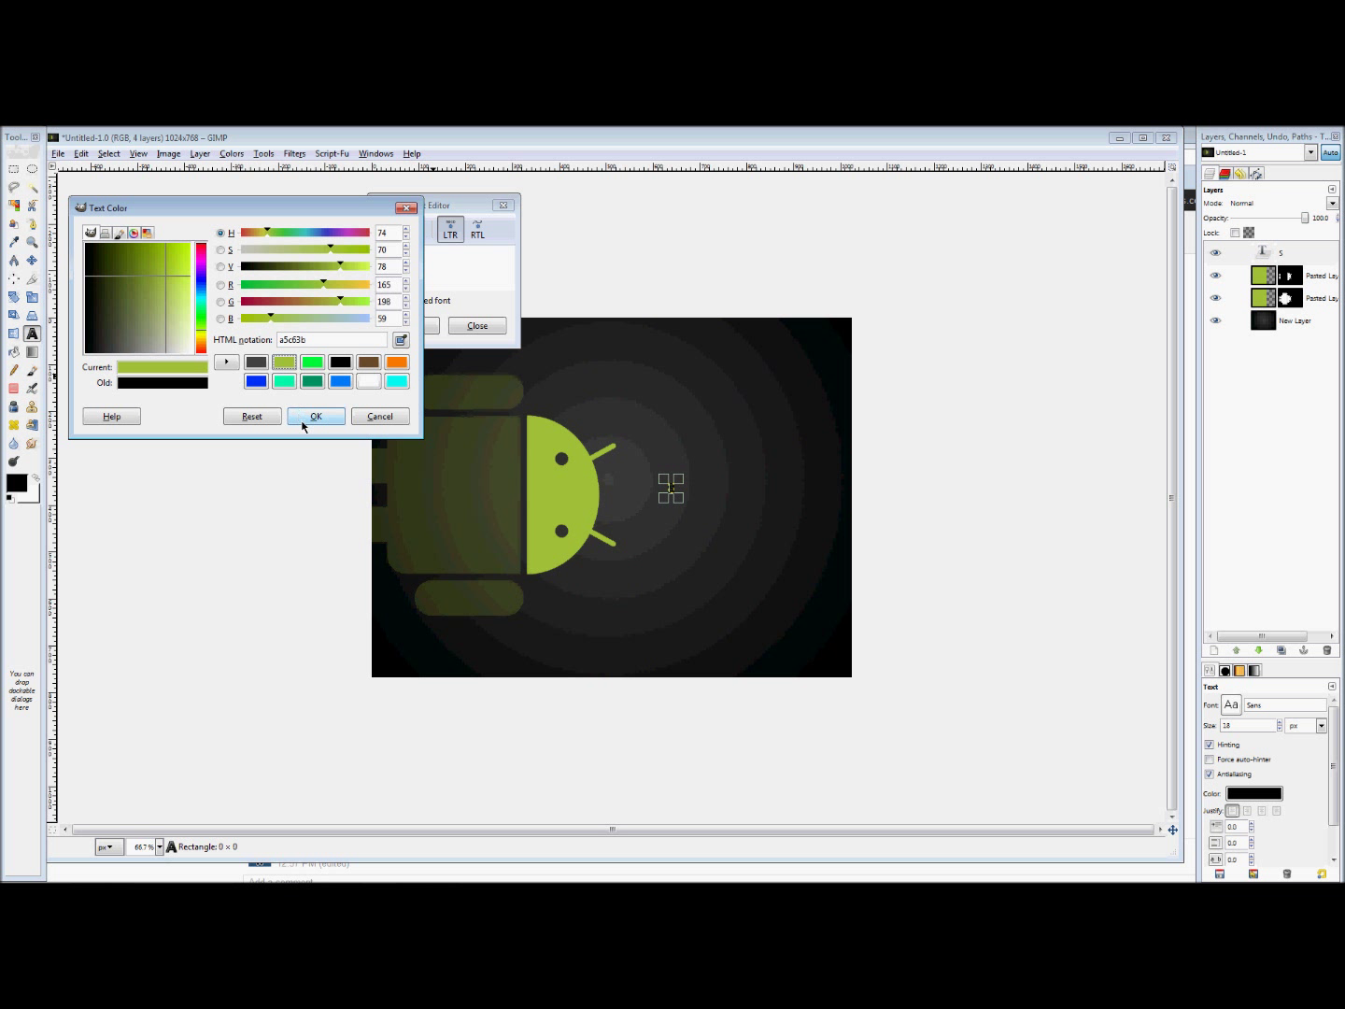
click(304, 423)
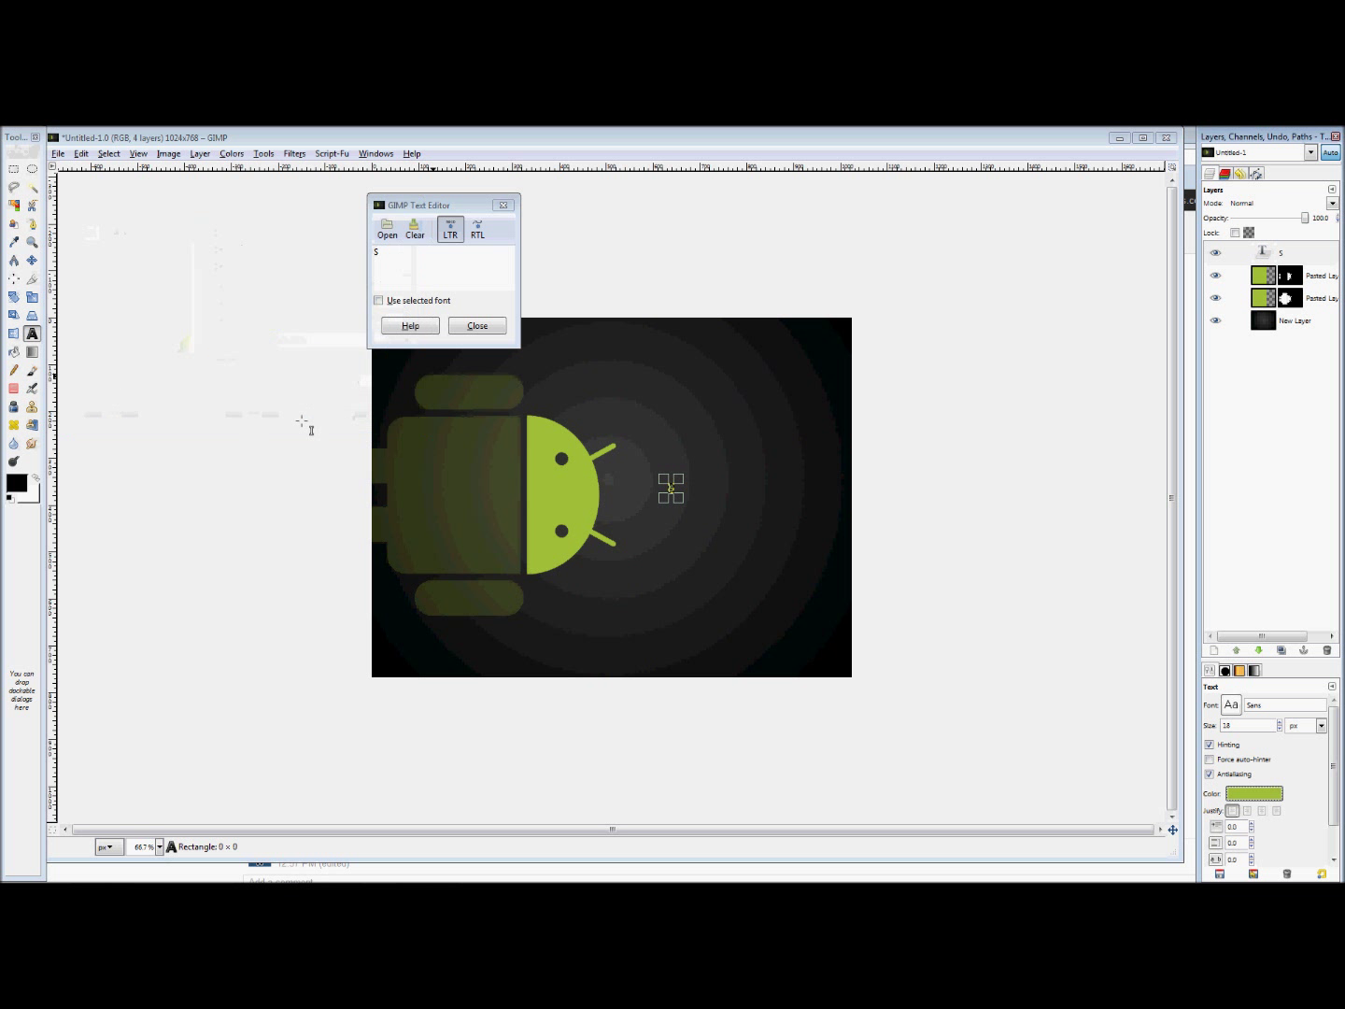
click(477, 325)
scroll(785, 504, up, 4)
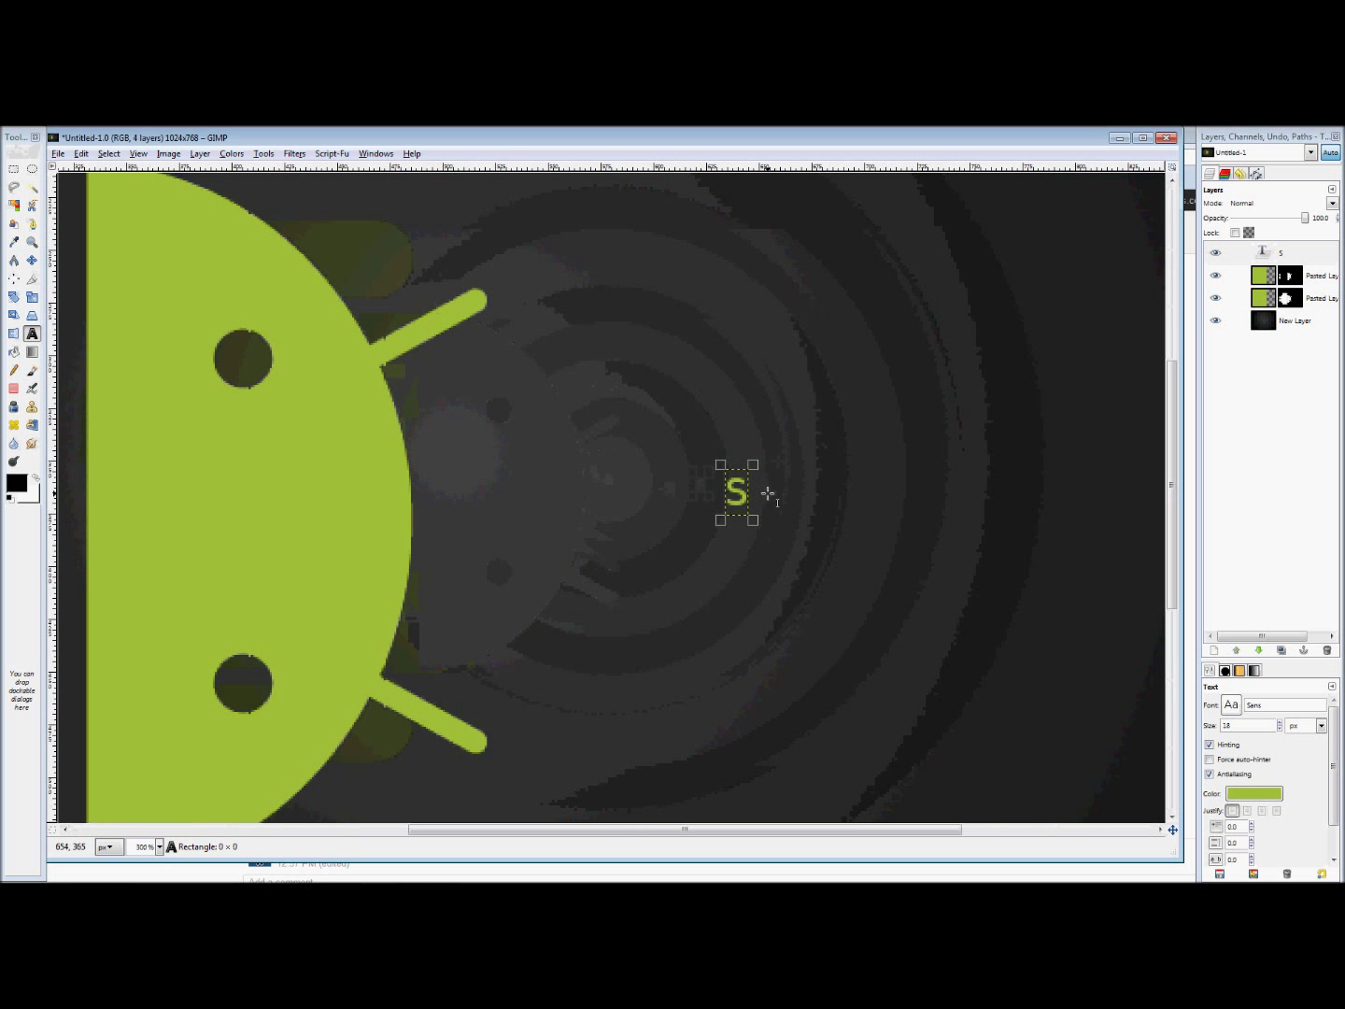
Enlarge the S to 281 px and move it over the android's faded left body
scroll(812, 516, down, 3)
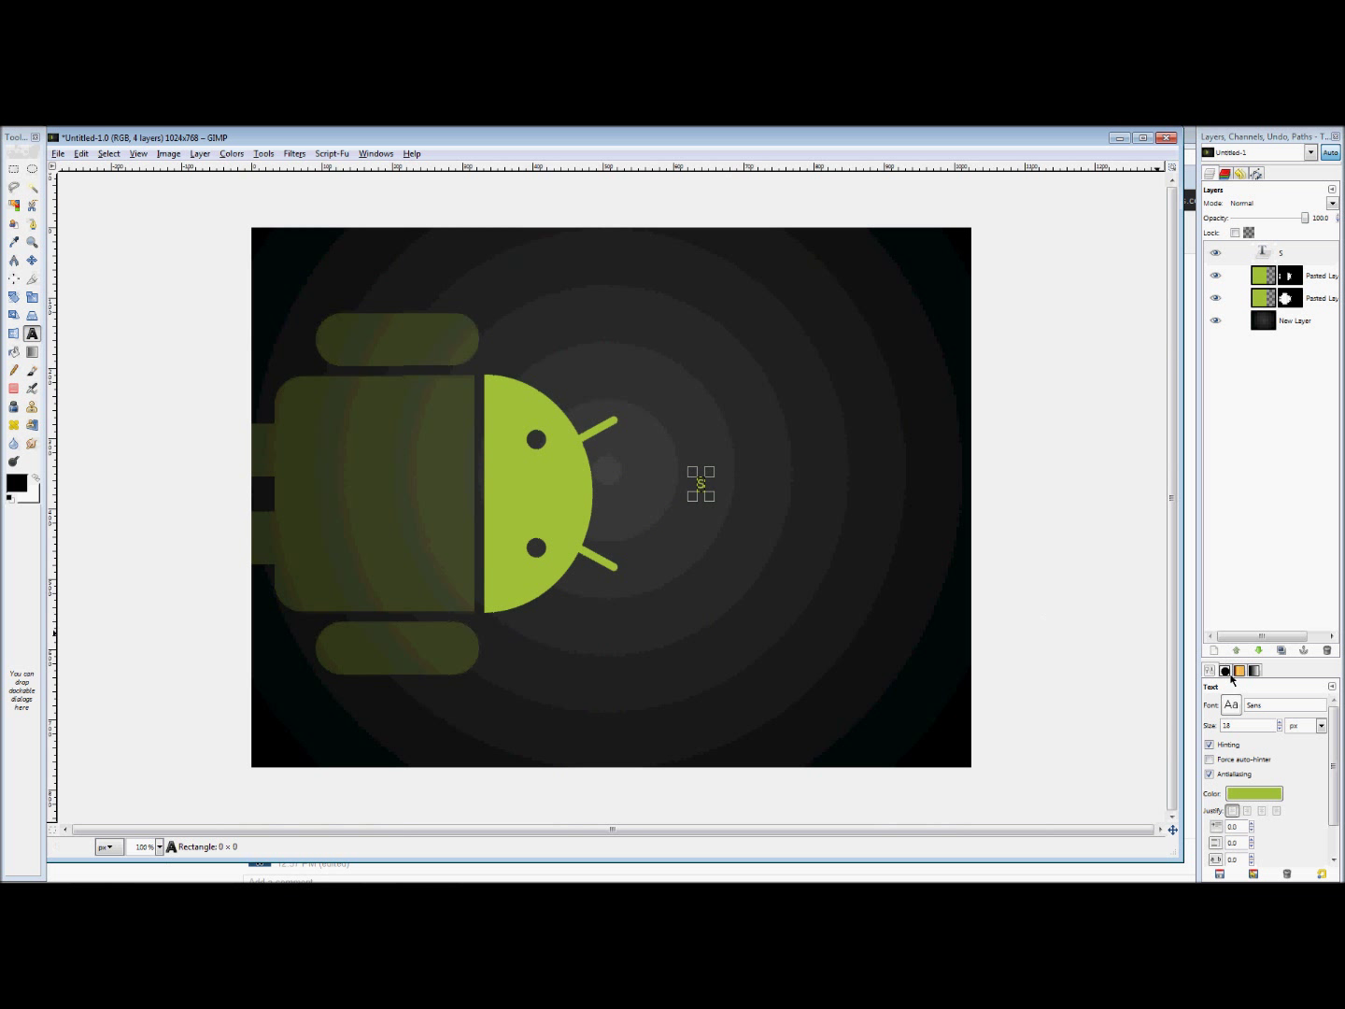
drag(1281, 722, 1275, 721)
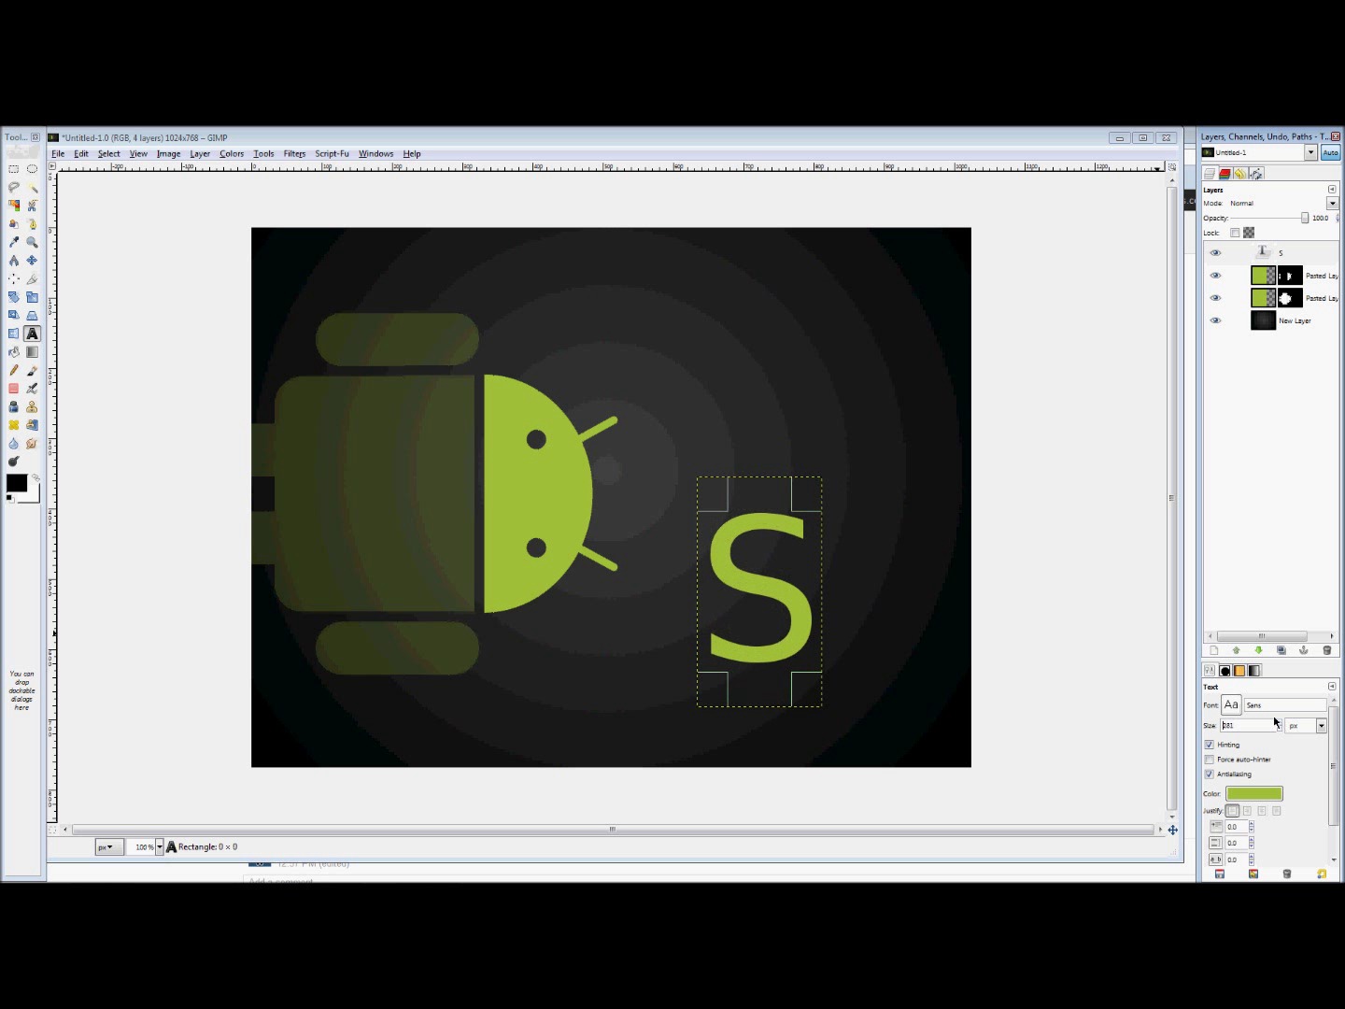
click(31, 260)
drag(769, 596, 400, 541)
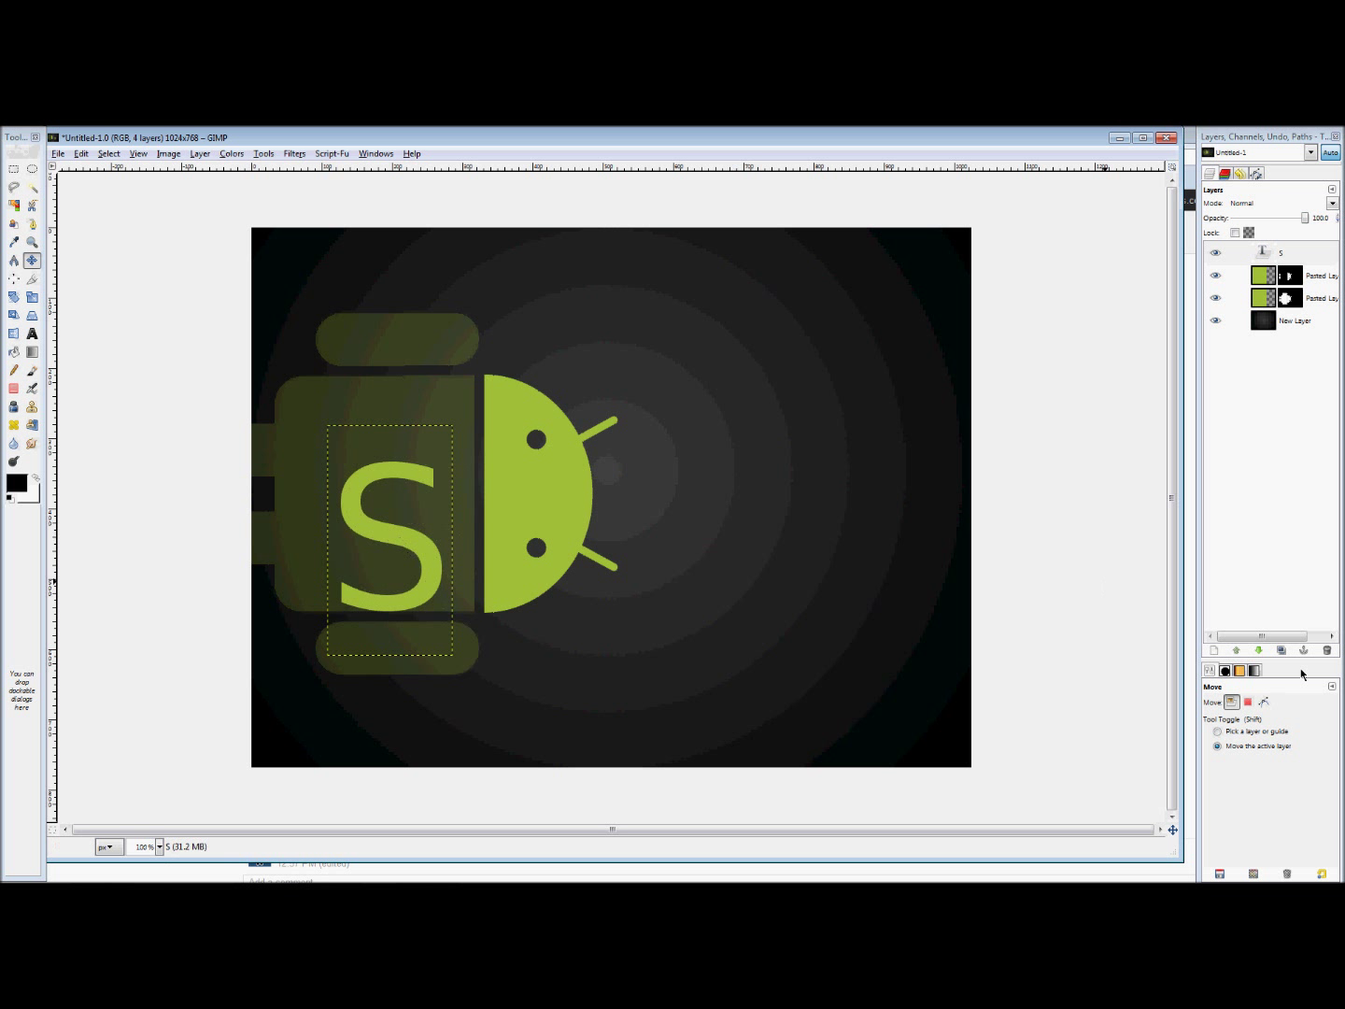
Reselect the S text layer and reopen it for text editing
click(1231, 250)
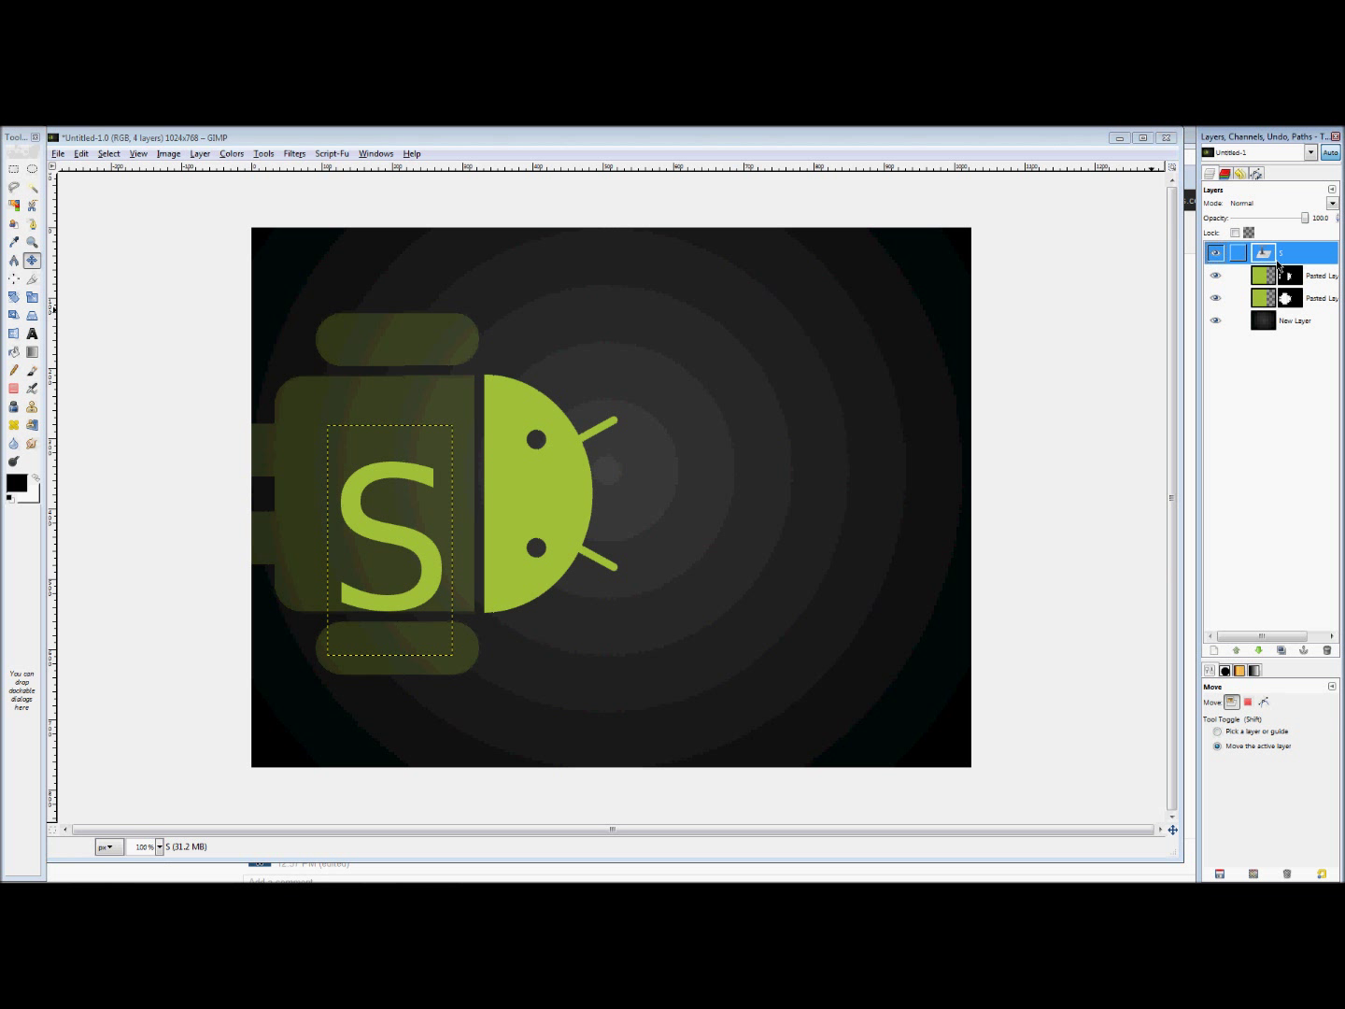
click(32, 333)
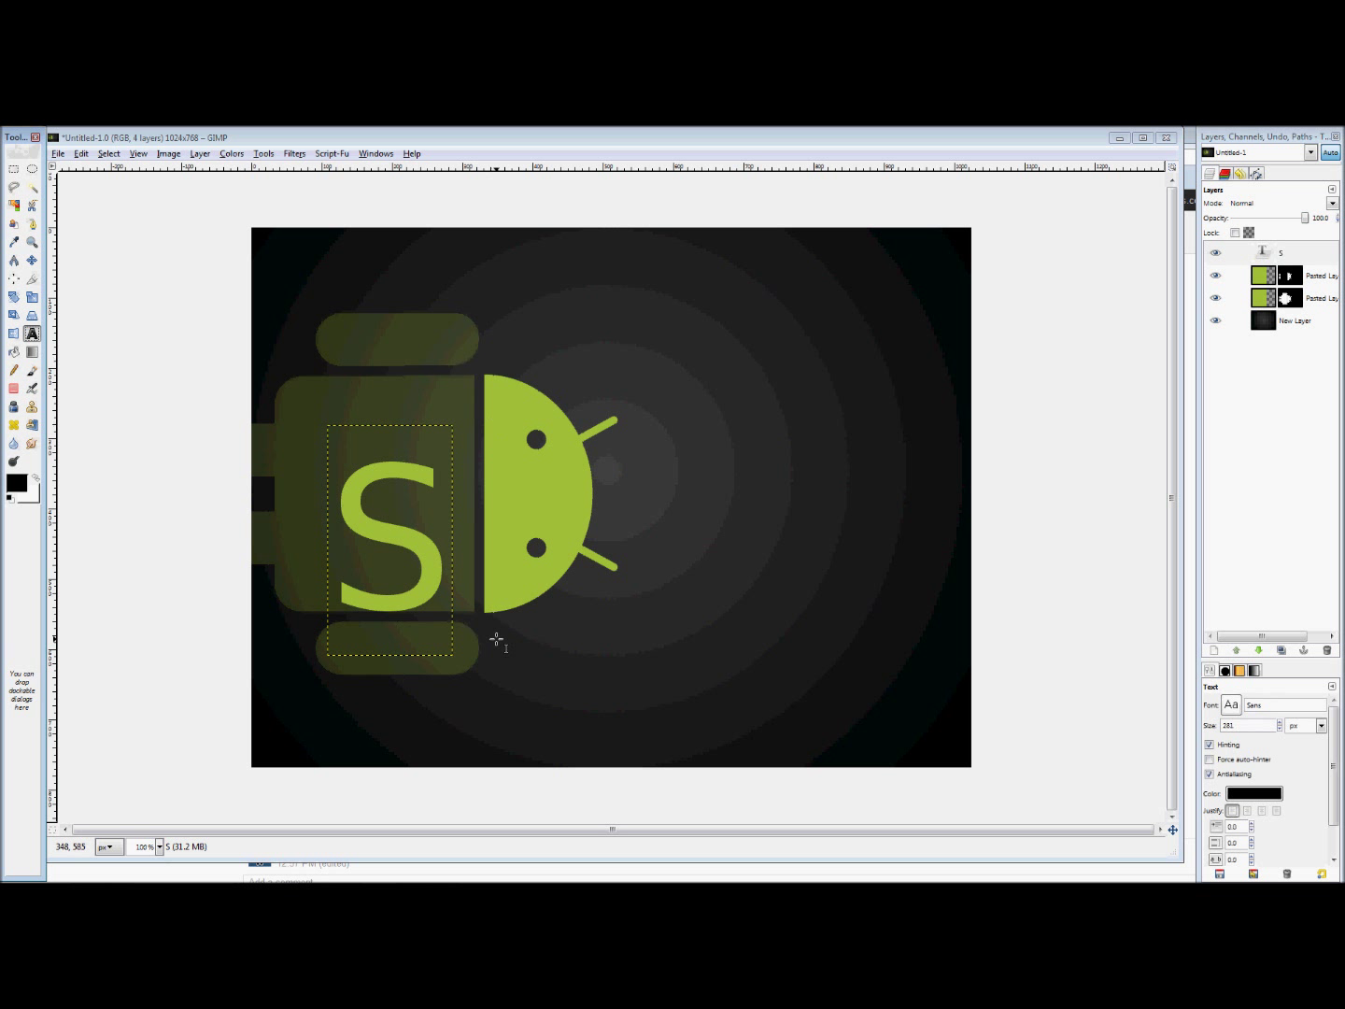
click(1281, 721)
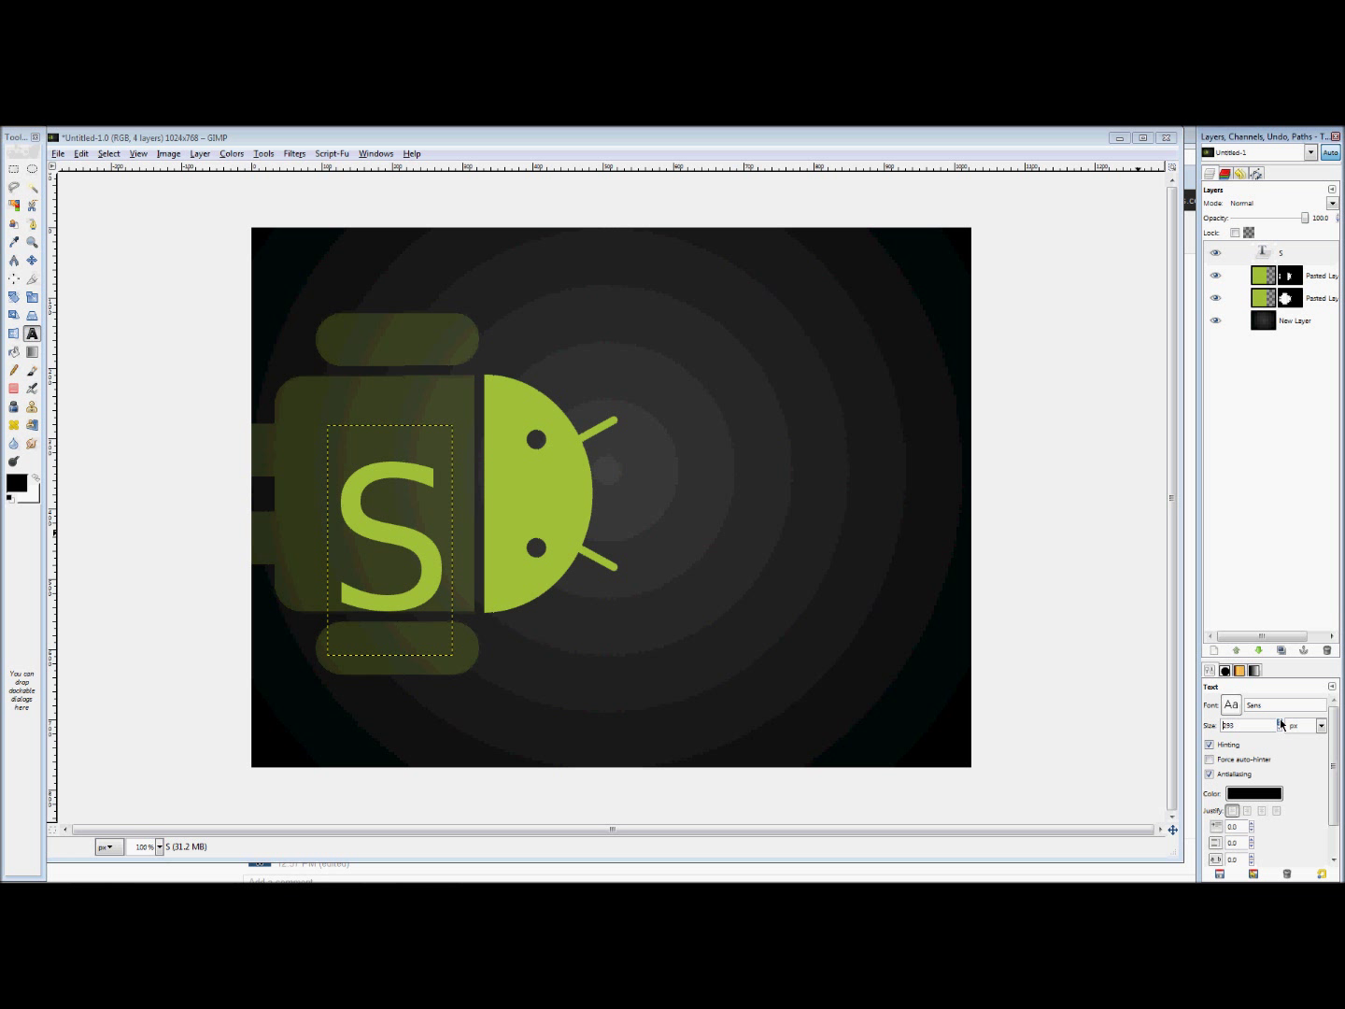
double_click(1258, 253)
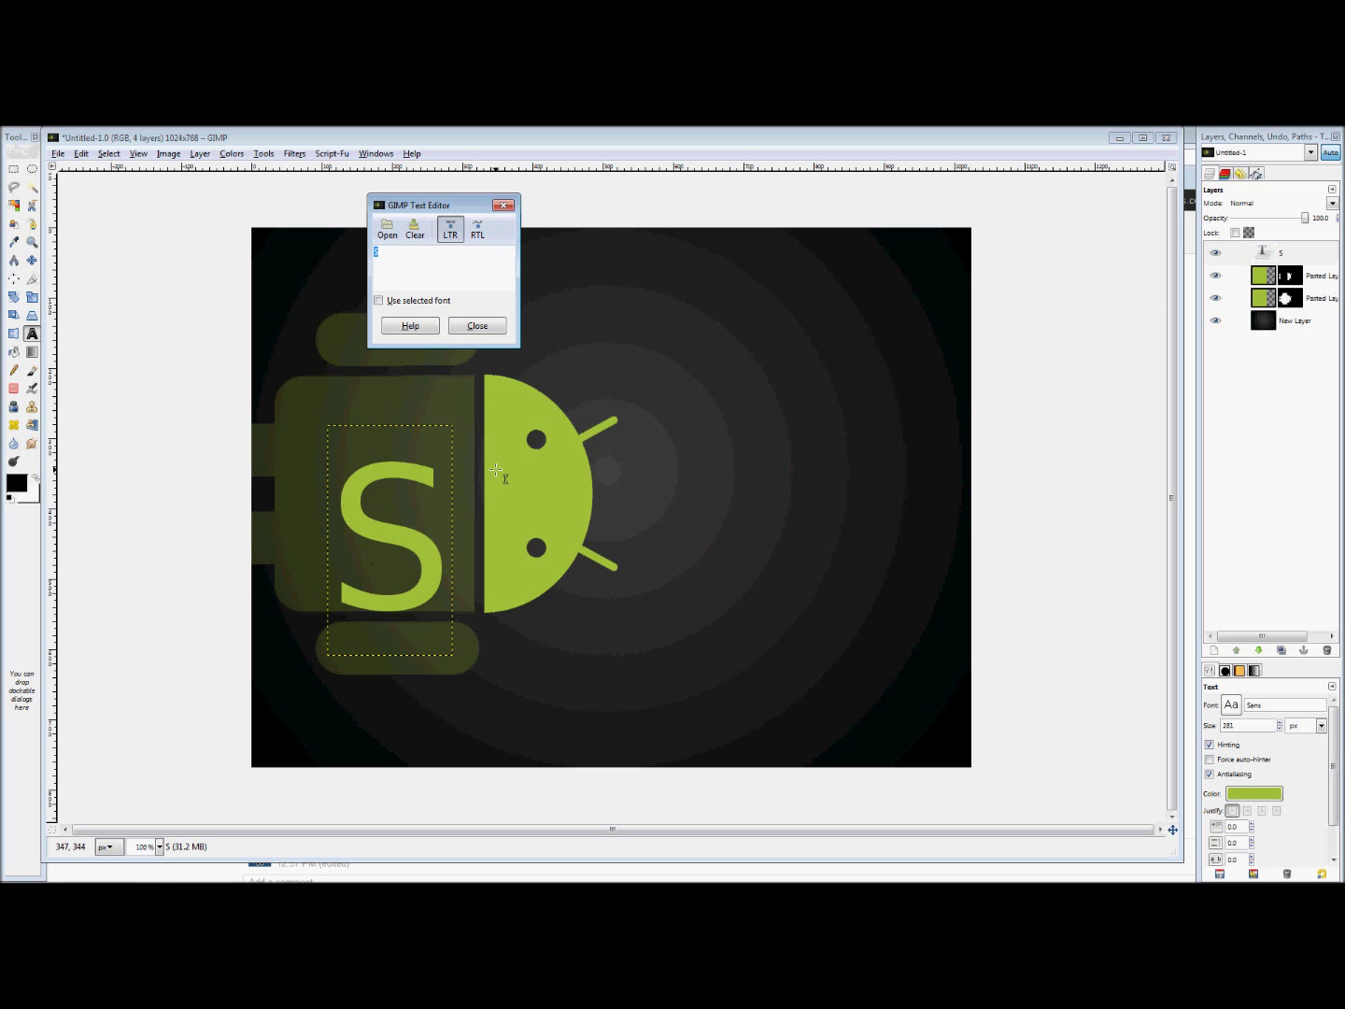
Enlarge the S further and move it just right of the half Android head
click(1279, 723)
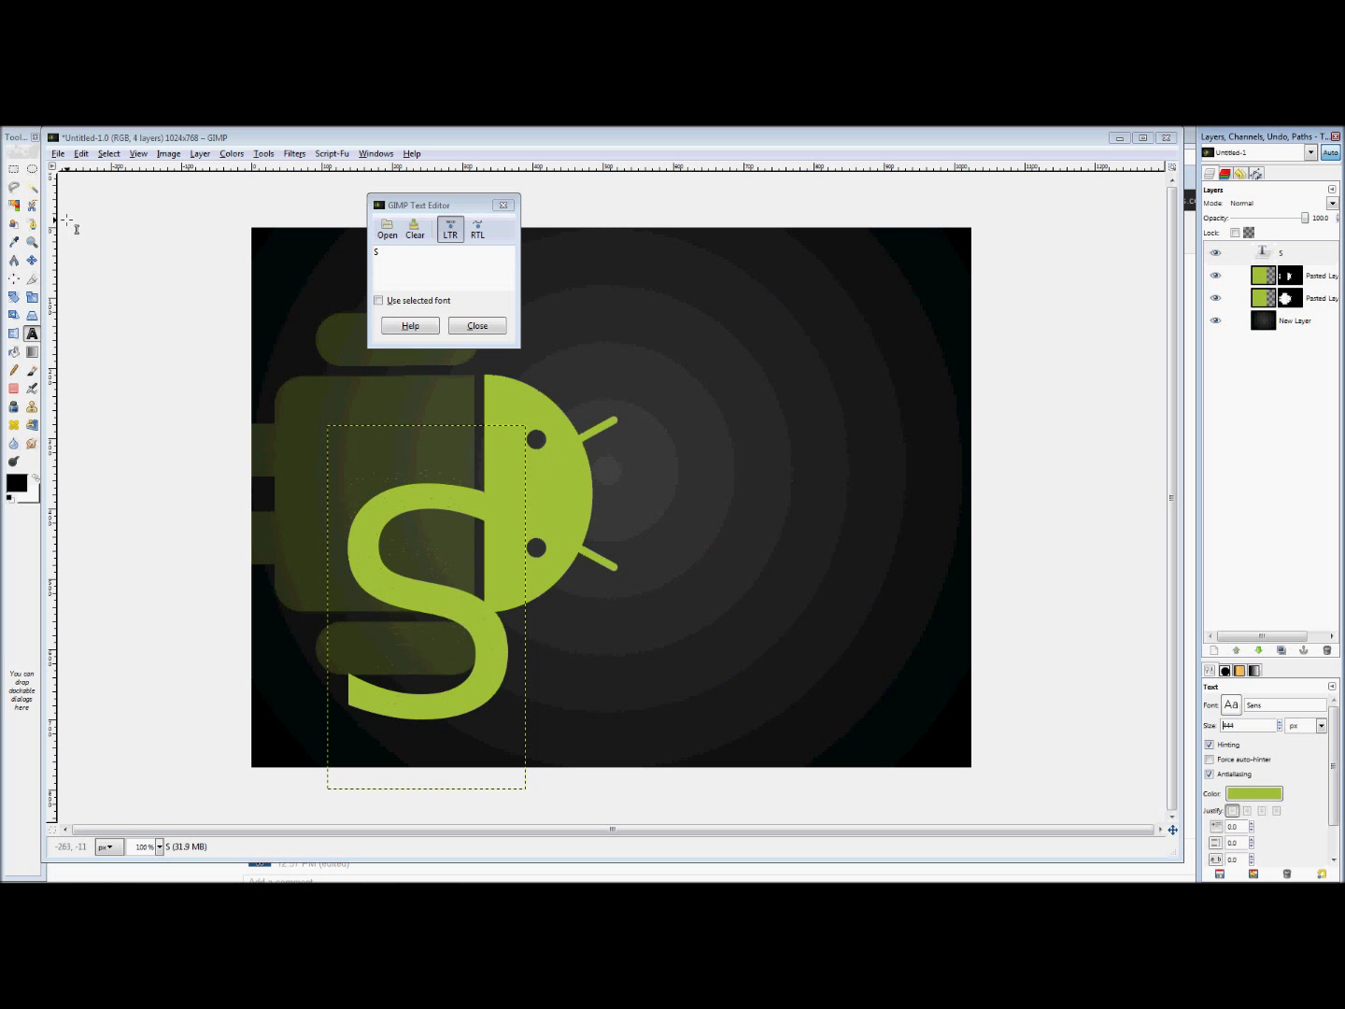
click(32, 259)
drag(456, 618, 720, 512)
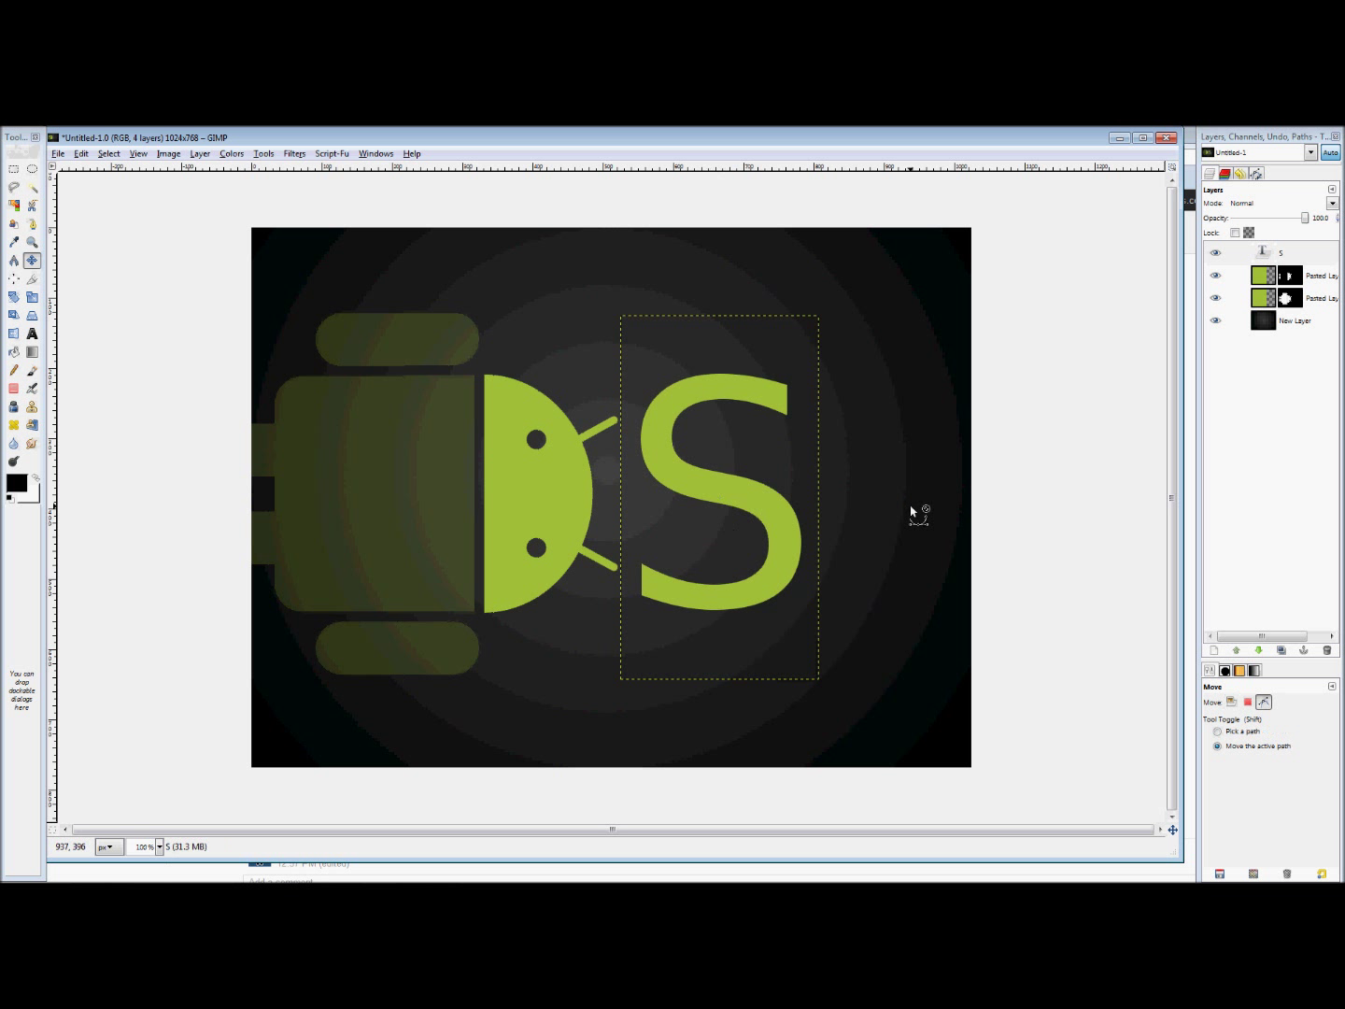
click(1258, 322)
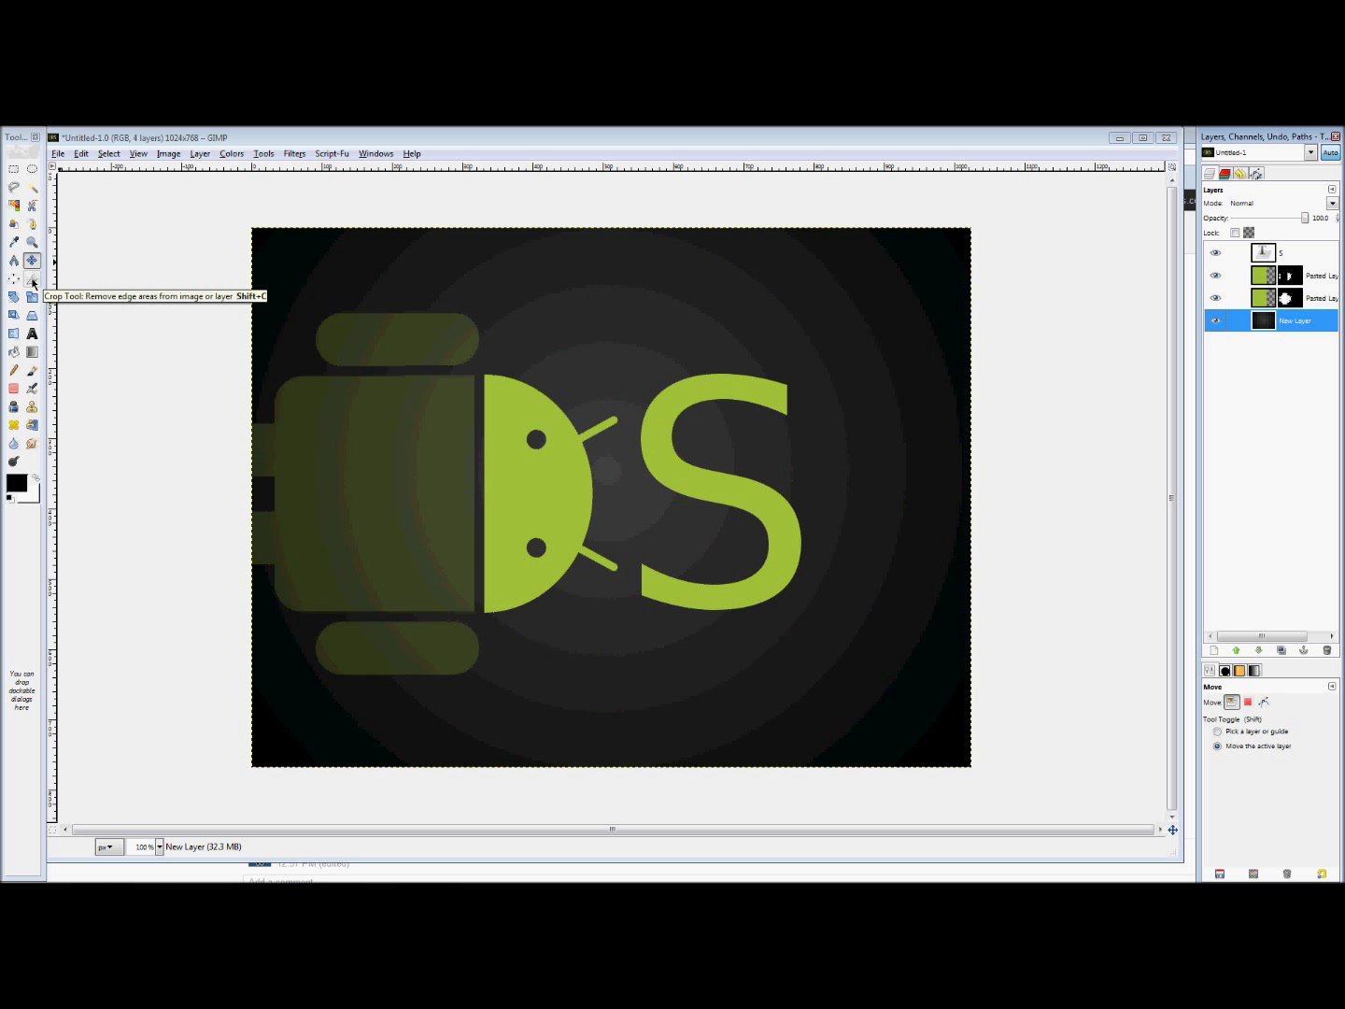
click(32, 278)
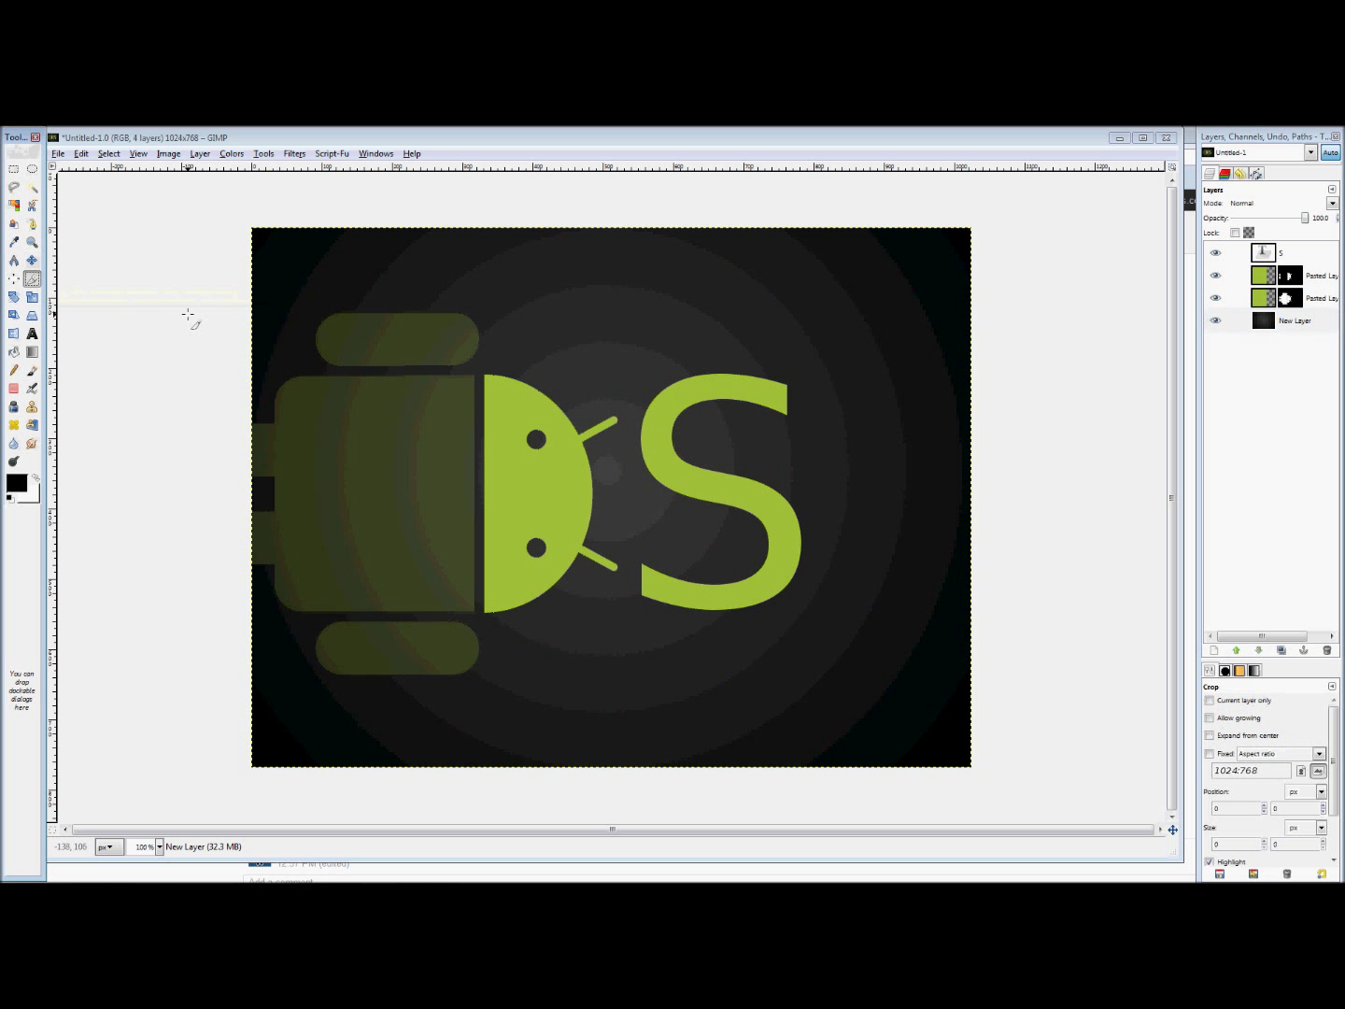
Lock the crop to a fixed 1:1 aspect ratio
click(1211, 754)
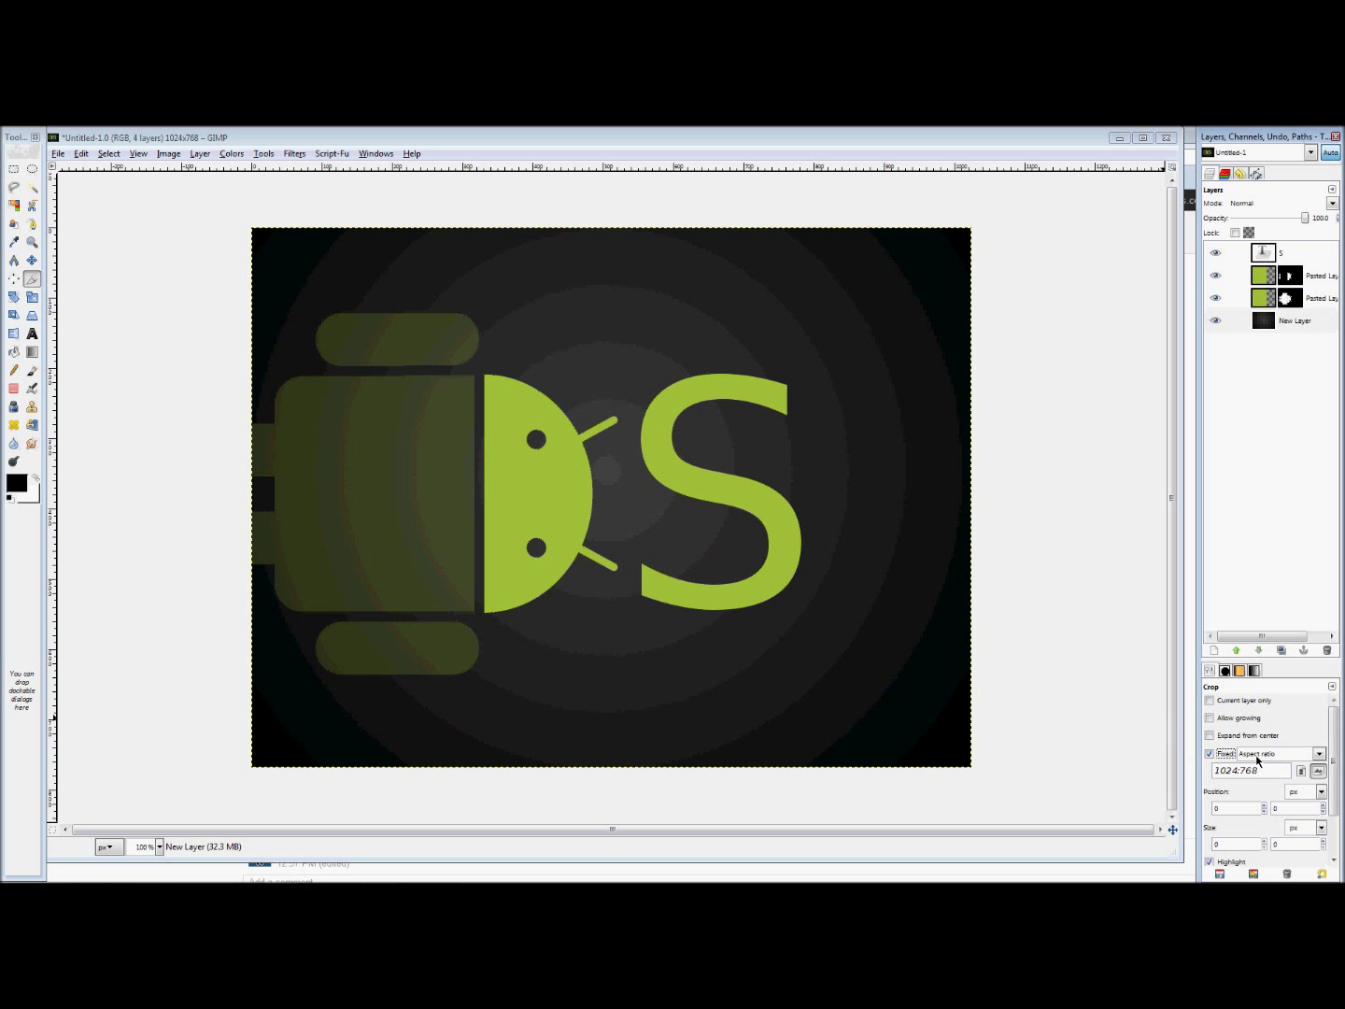
key(ctrl+a)
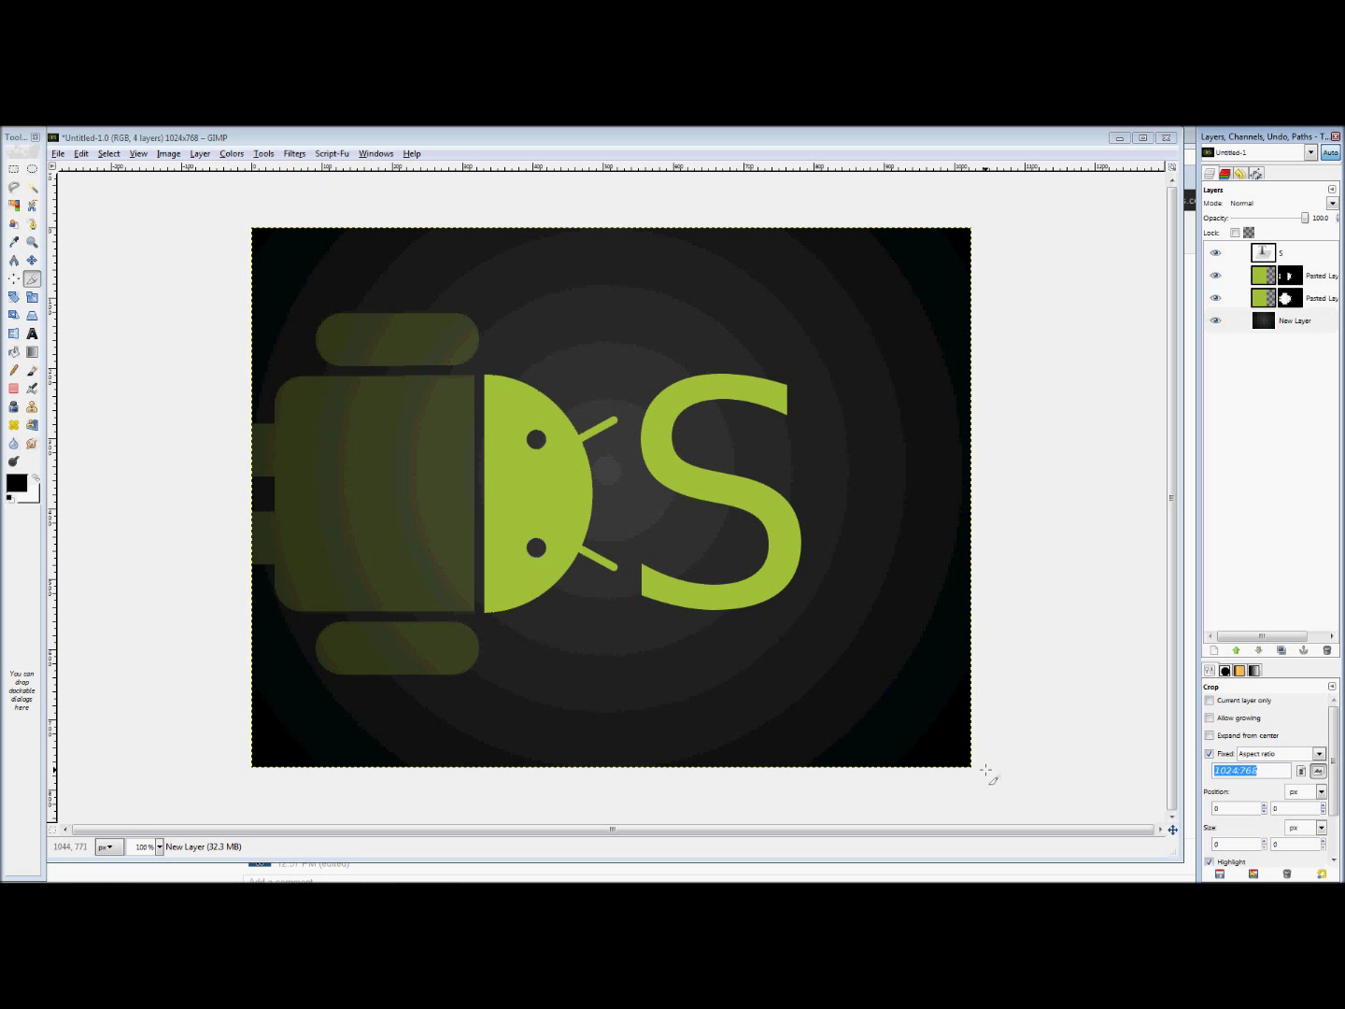
text(1:1)
key(Tab)
Crop to a 768×768 square framing the half Android head and the S
drag(390, 253, 925, 635)
drag(418, 281, 333, 211)
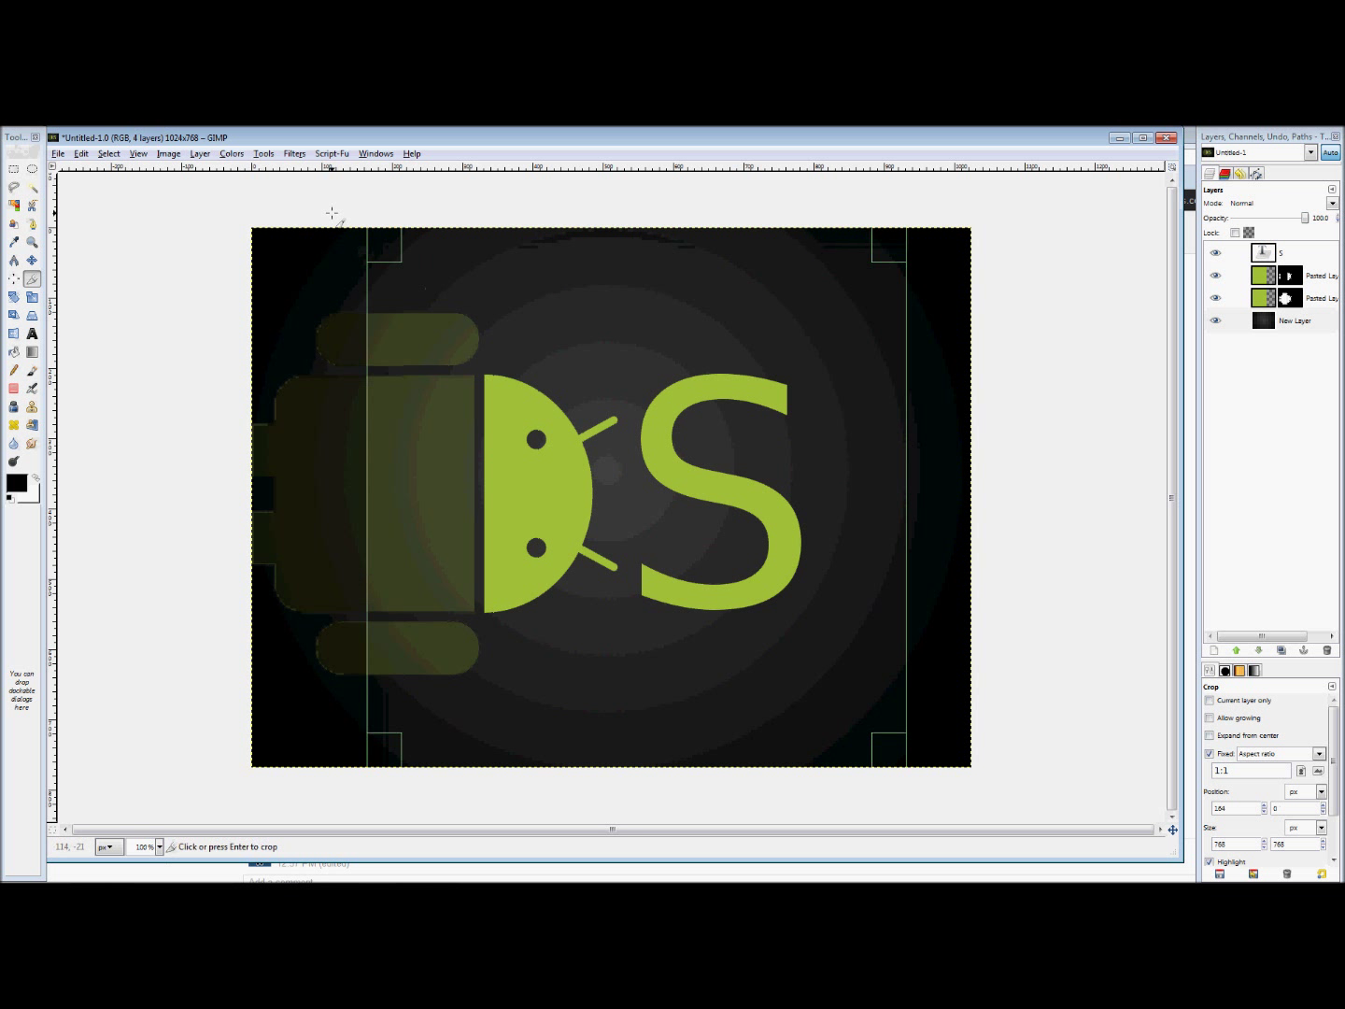
drag(600, 472, 579, 471)
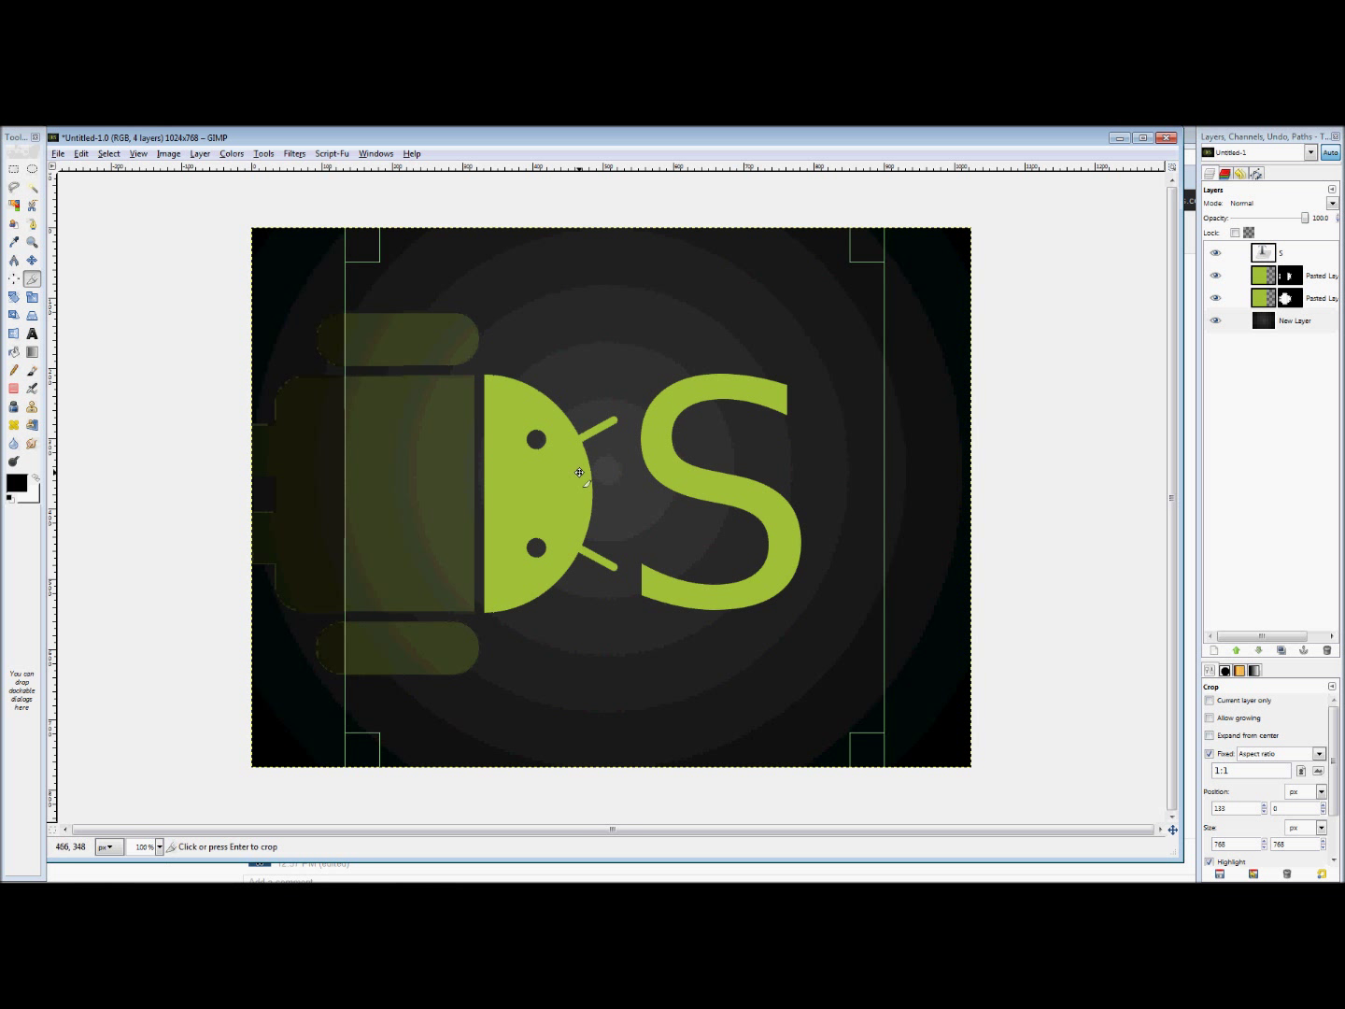
drag(579, 472, 588, 473)
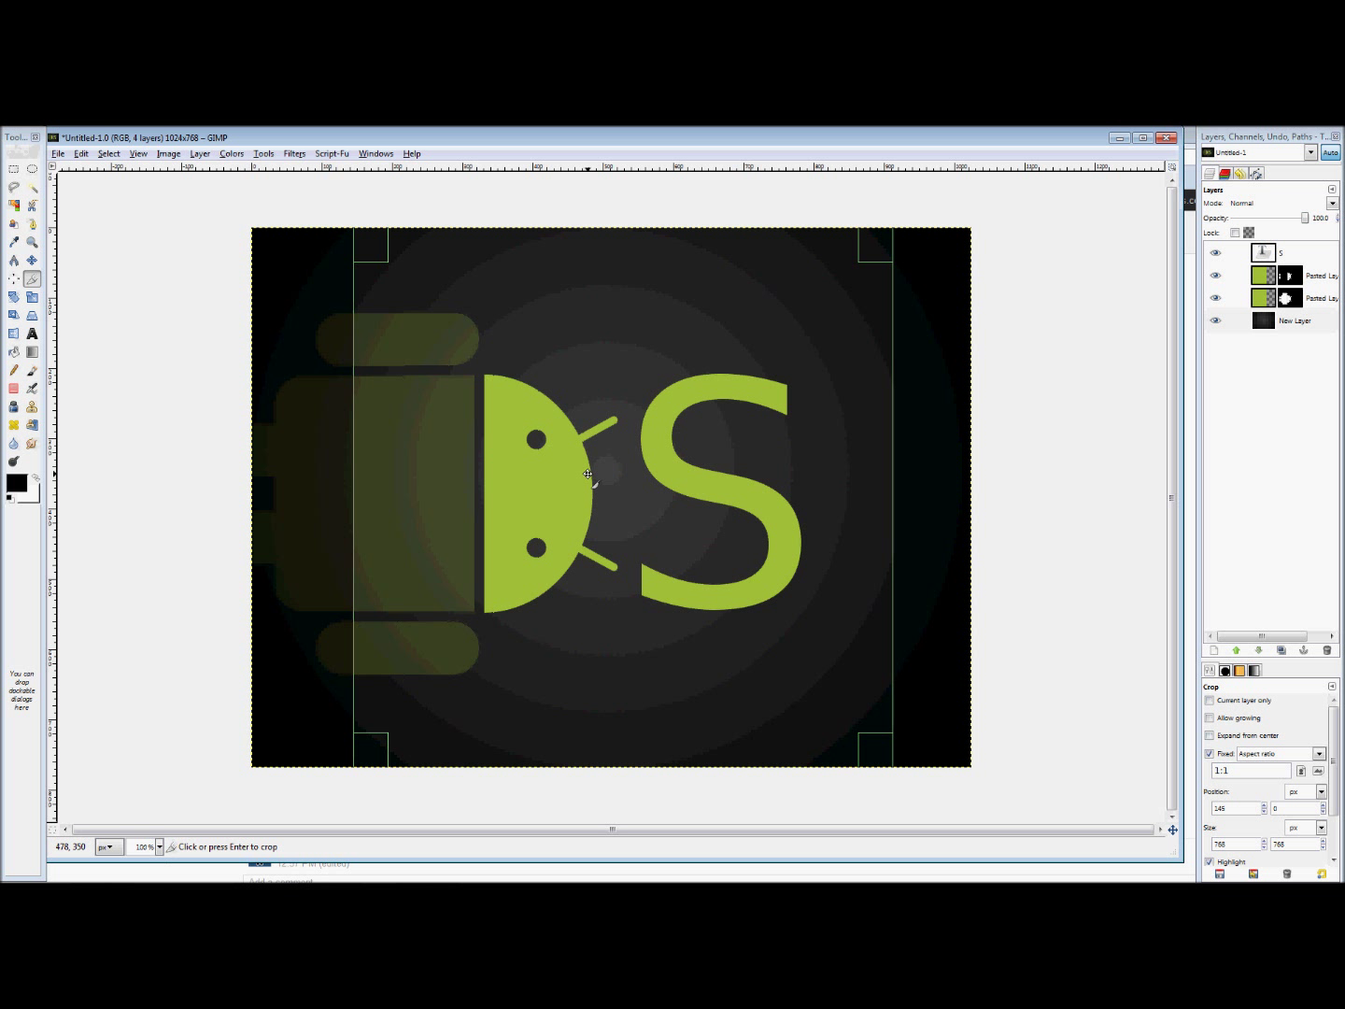
click(588, 475)
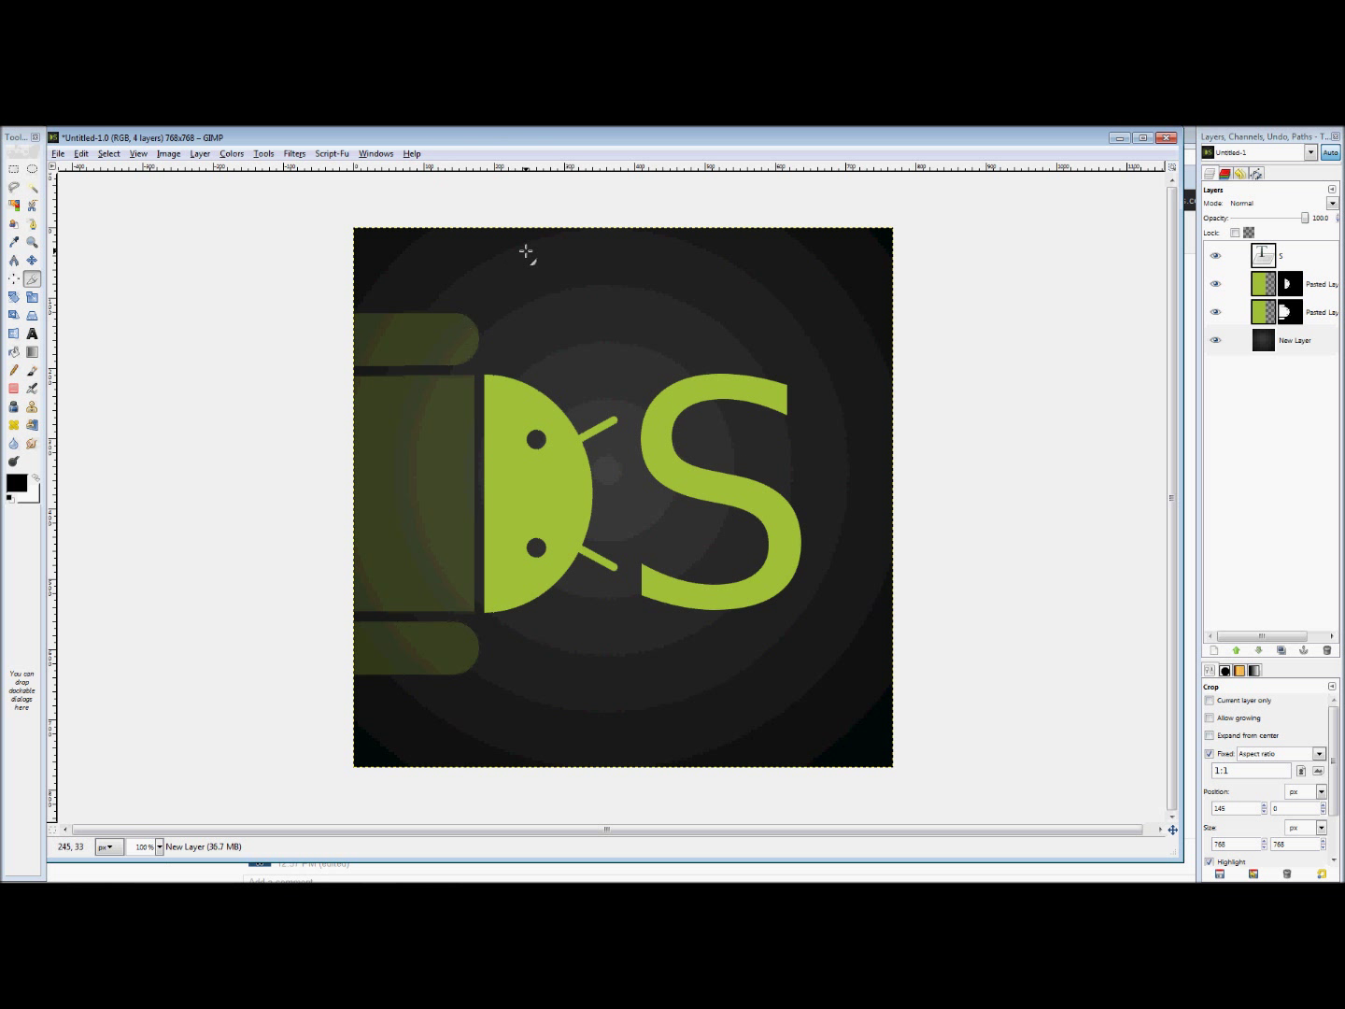
Start a text box on the canvas, then switch to the browser's reference logo
click(1294, 255)
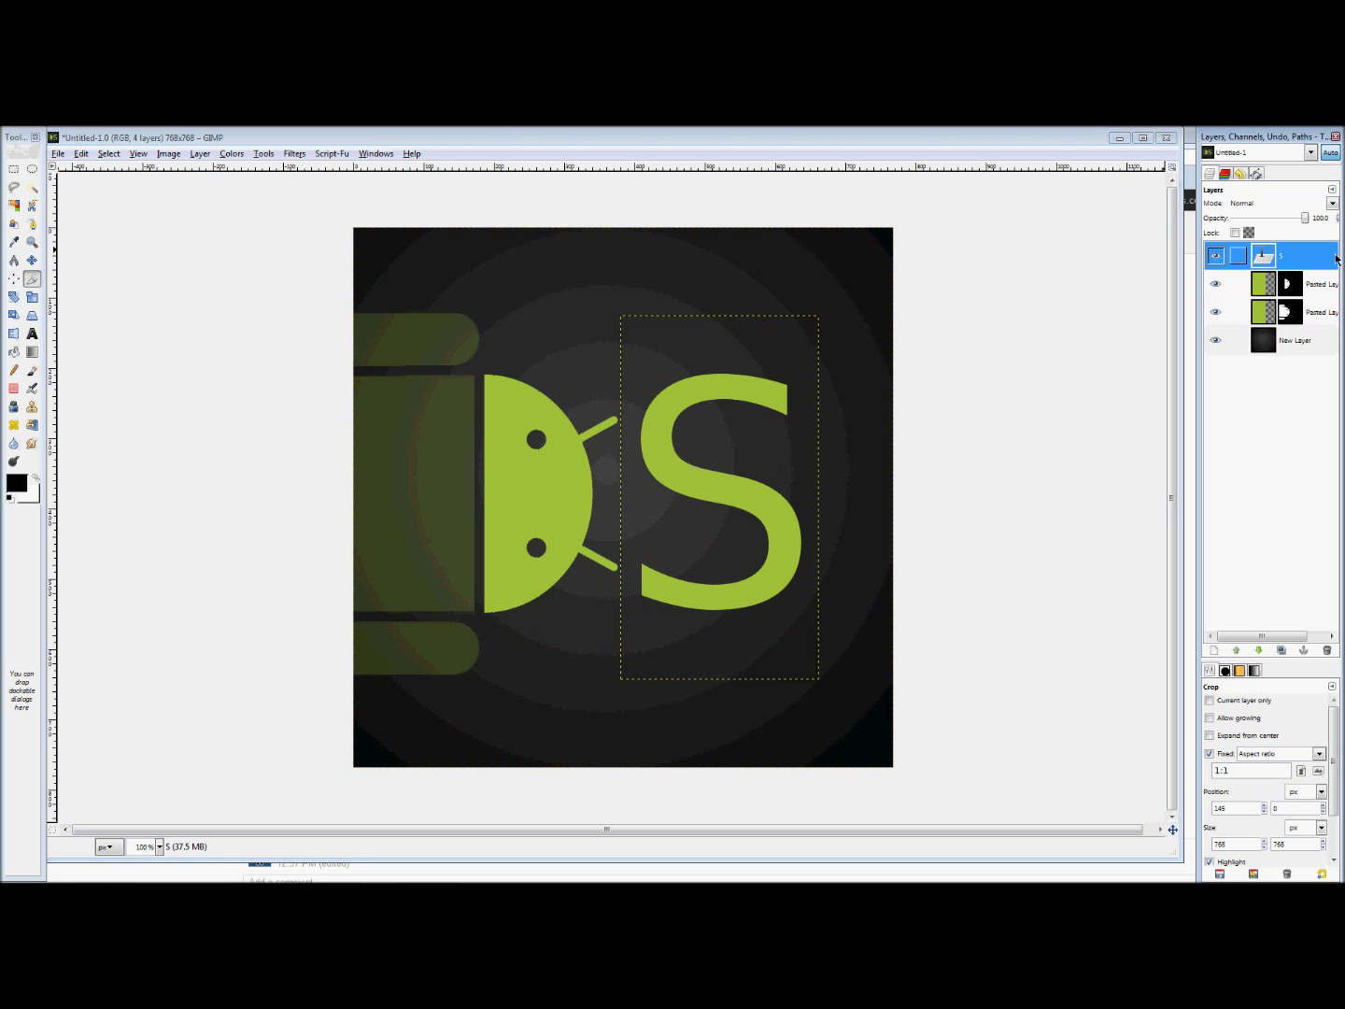
click(31, 334)
click(487, 266)
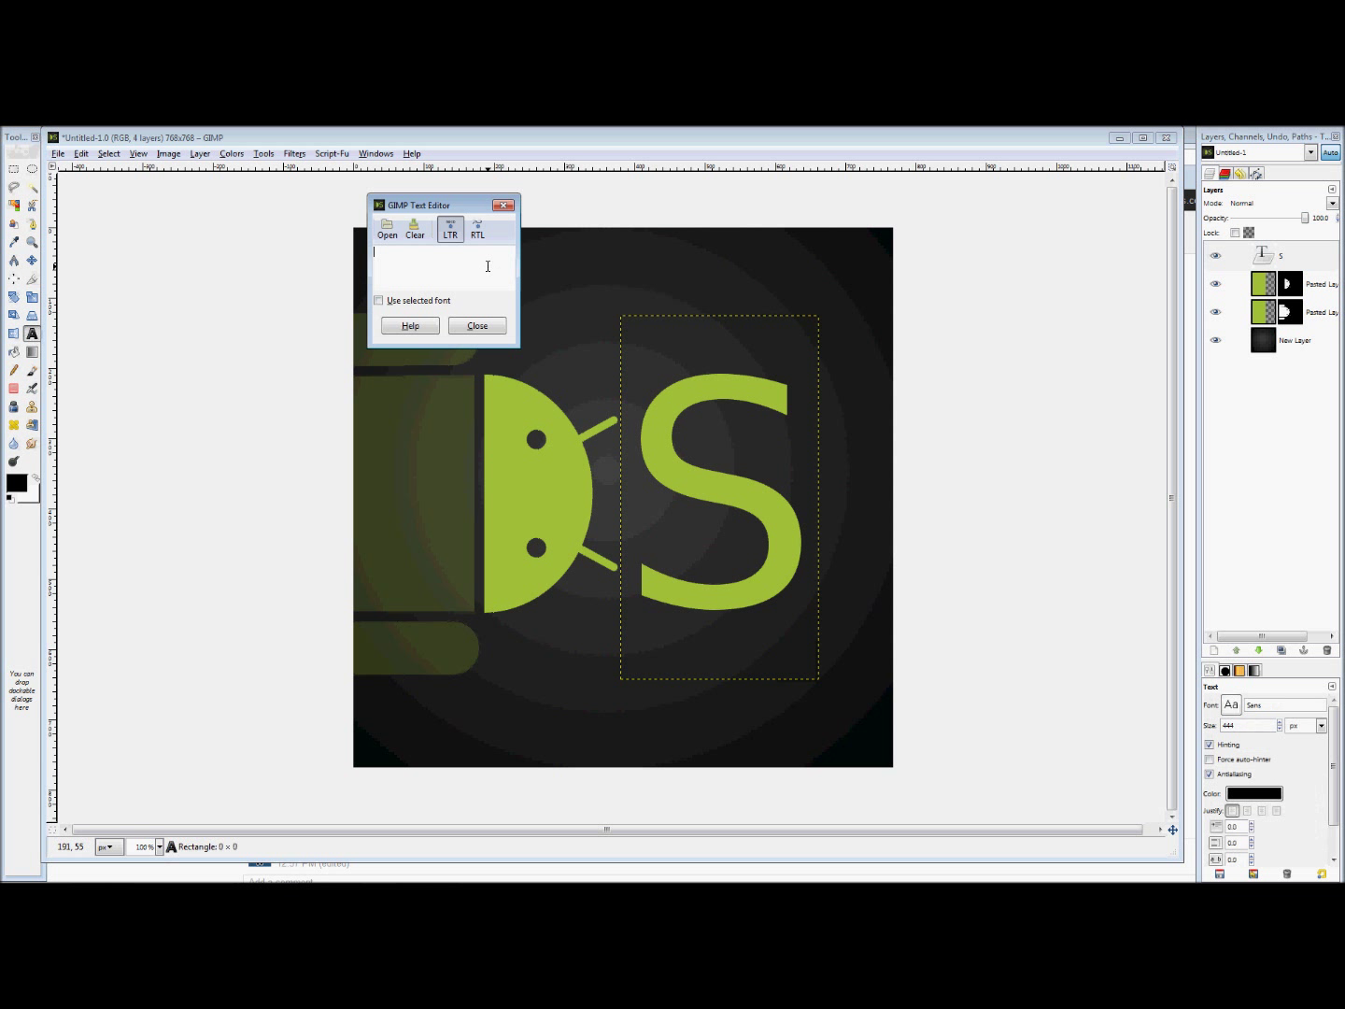
key(alt+Tab)
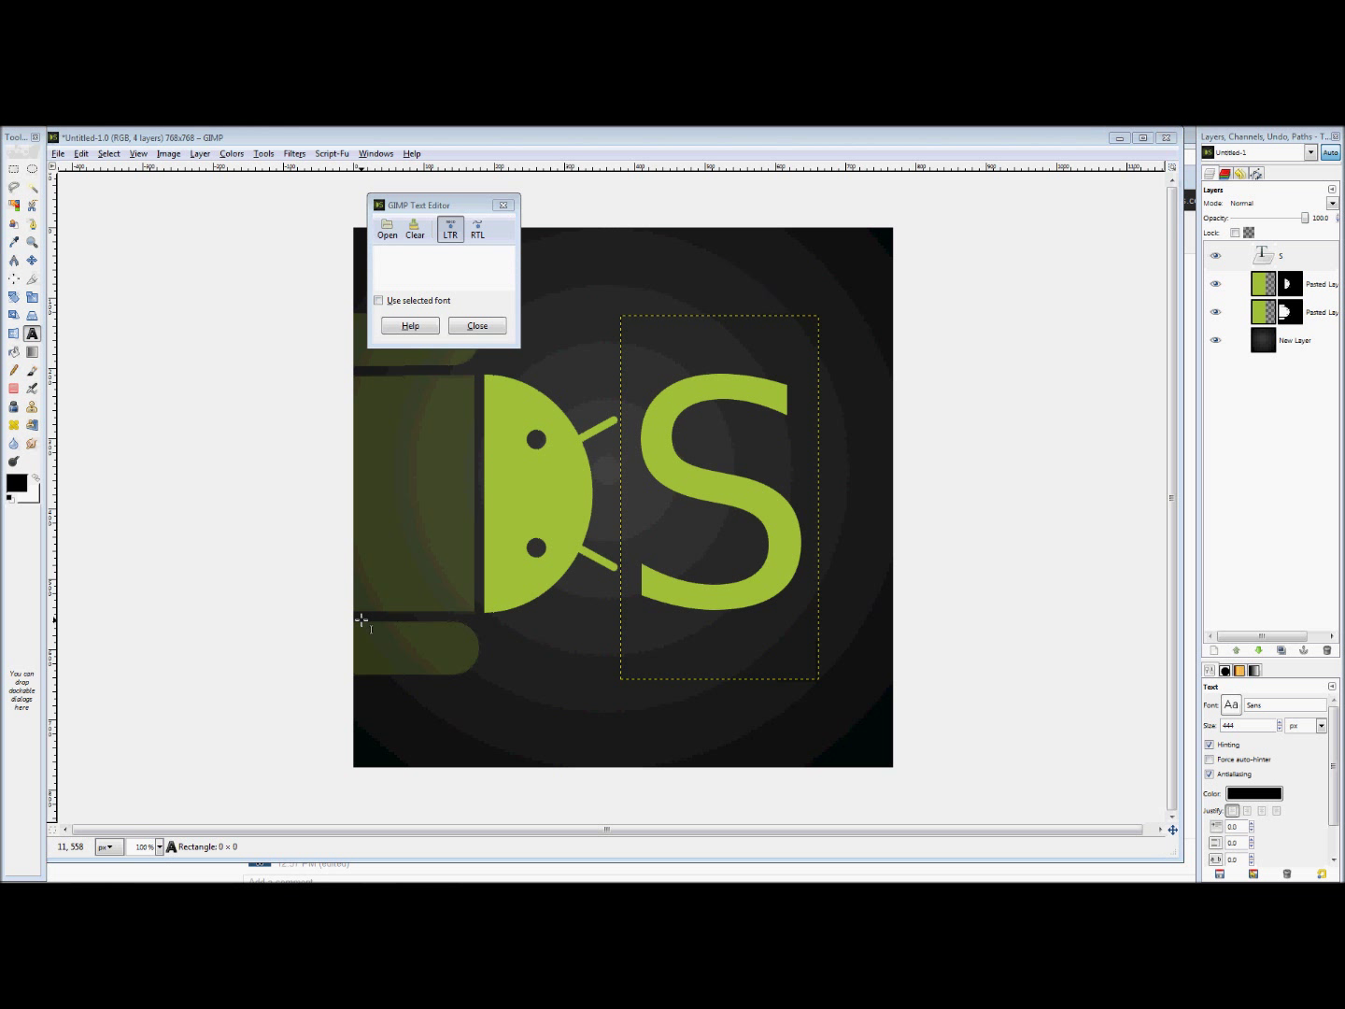
key(alt+Tab)
key(alt+Tab)
key(alt+Tab)
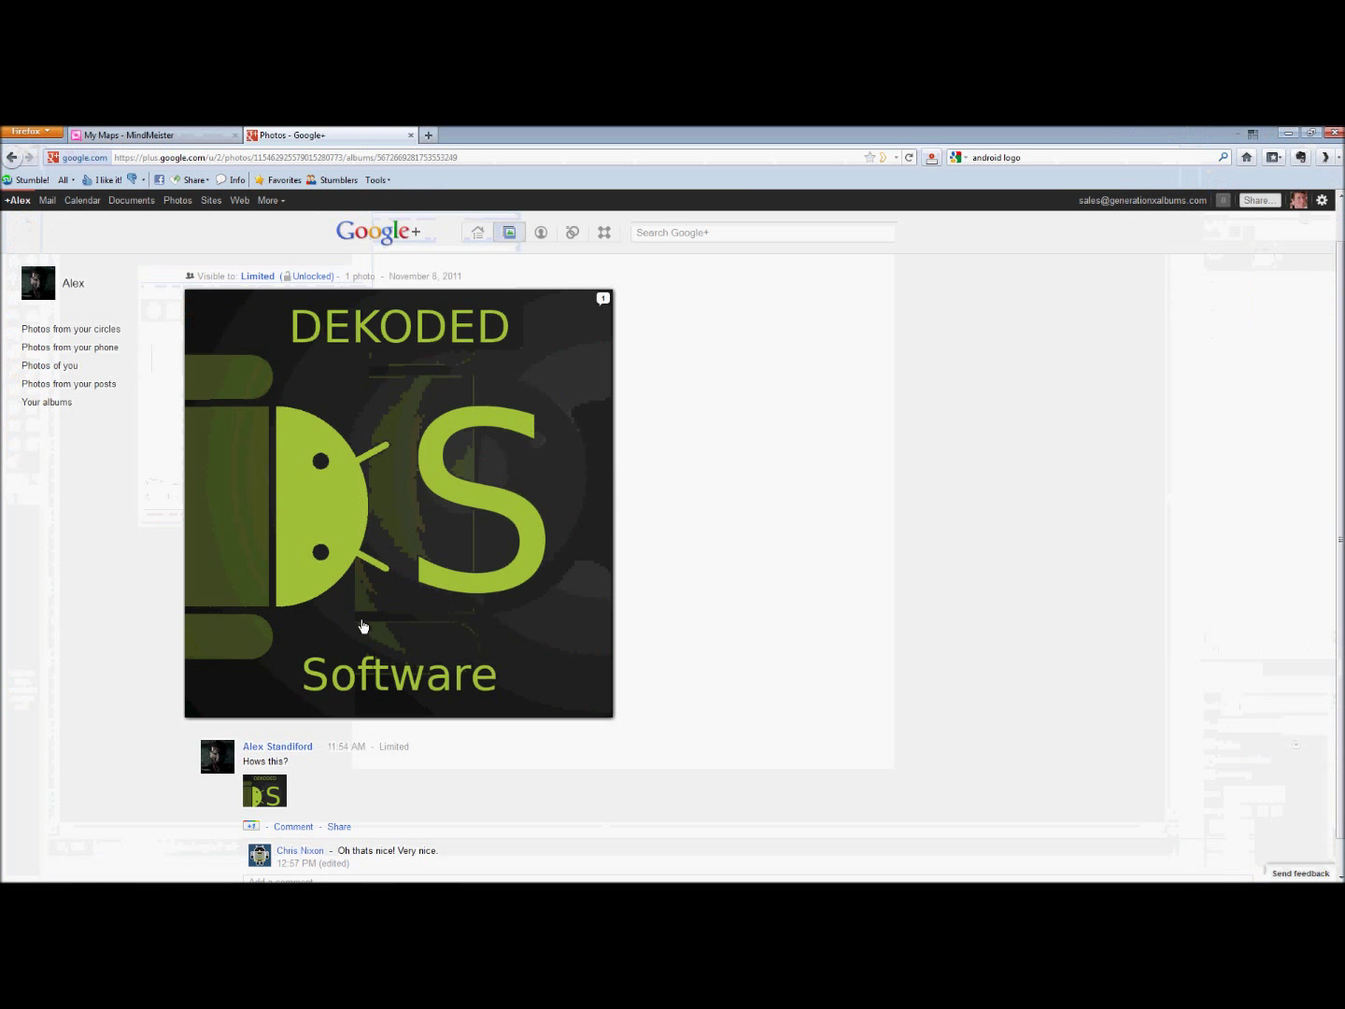
Return from the Google+ reference logo to the GIMP window
key(alt+Tab)
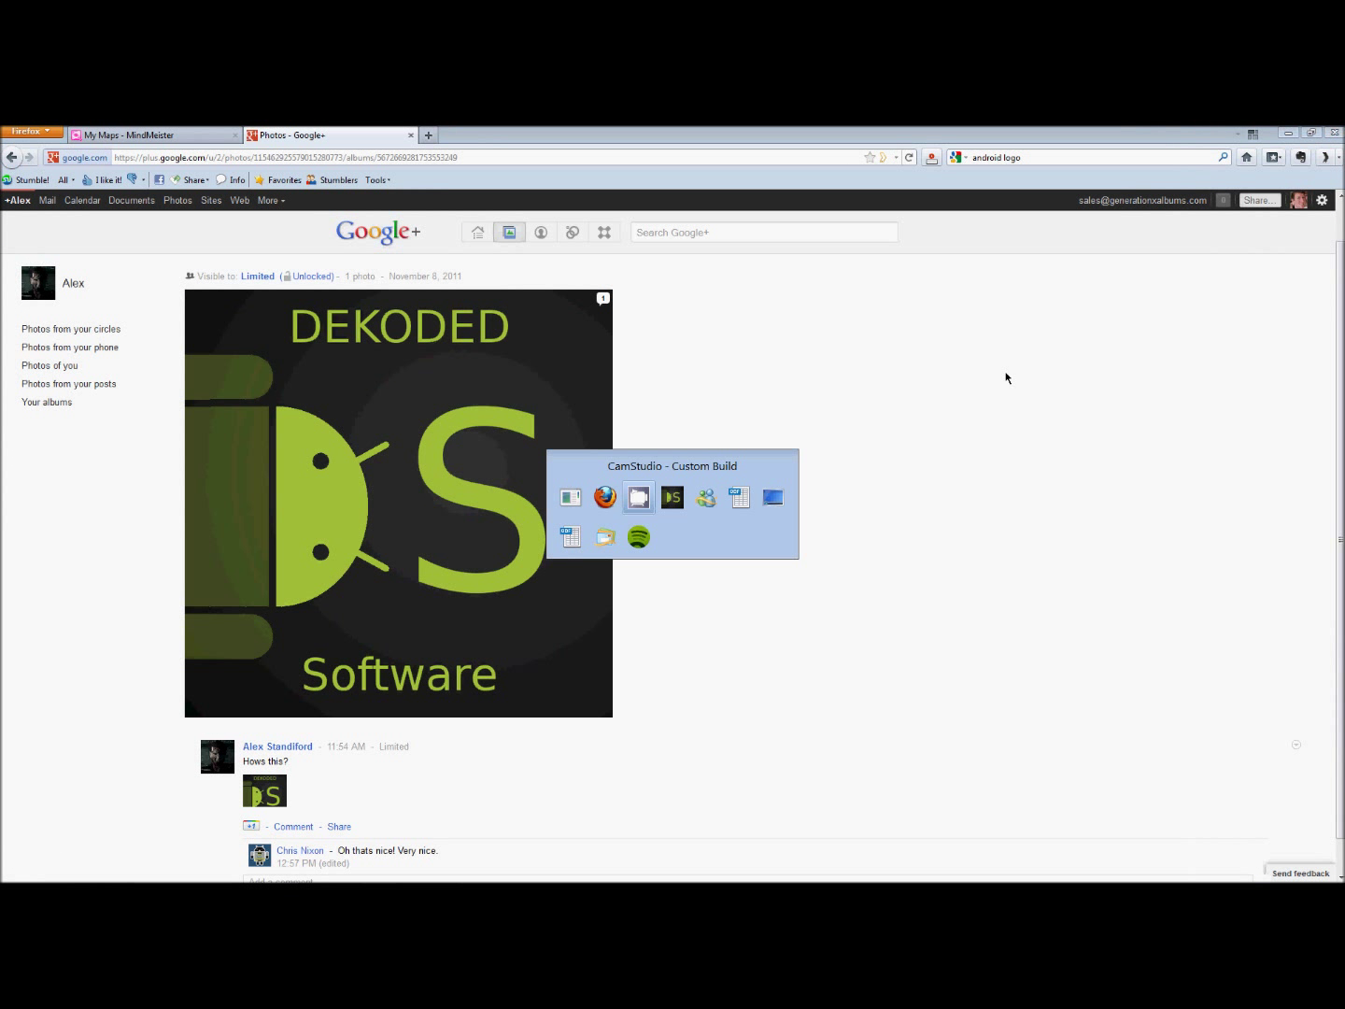
key(alt+Tab)
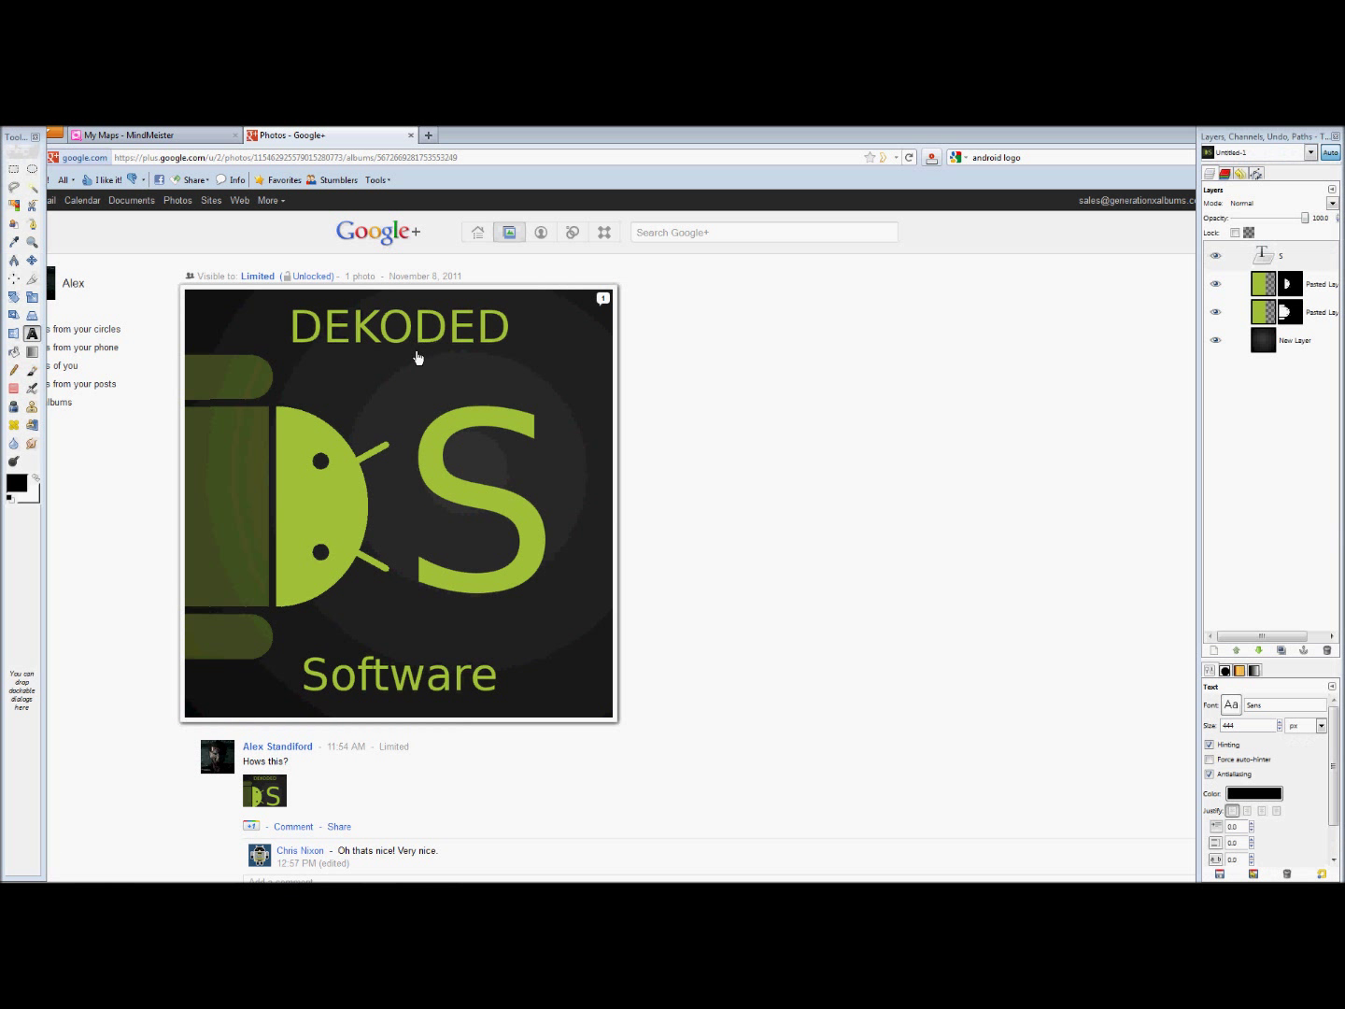
key(alt+Tab)
key(alt+shift+Tab)
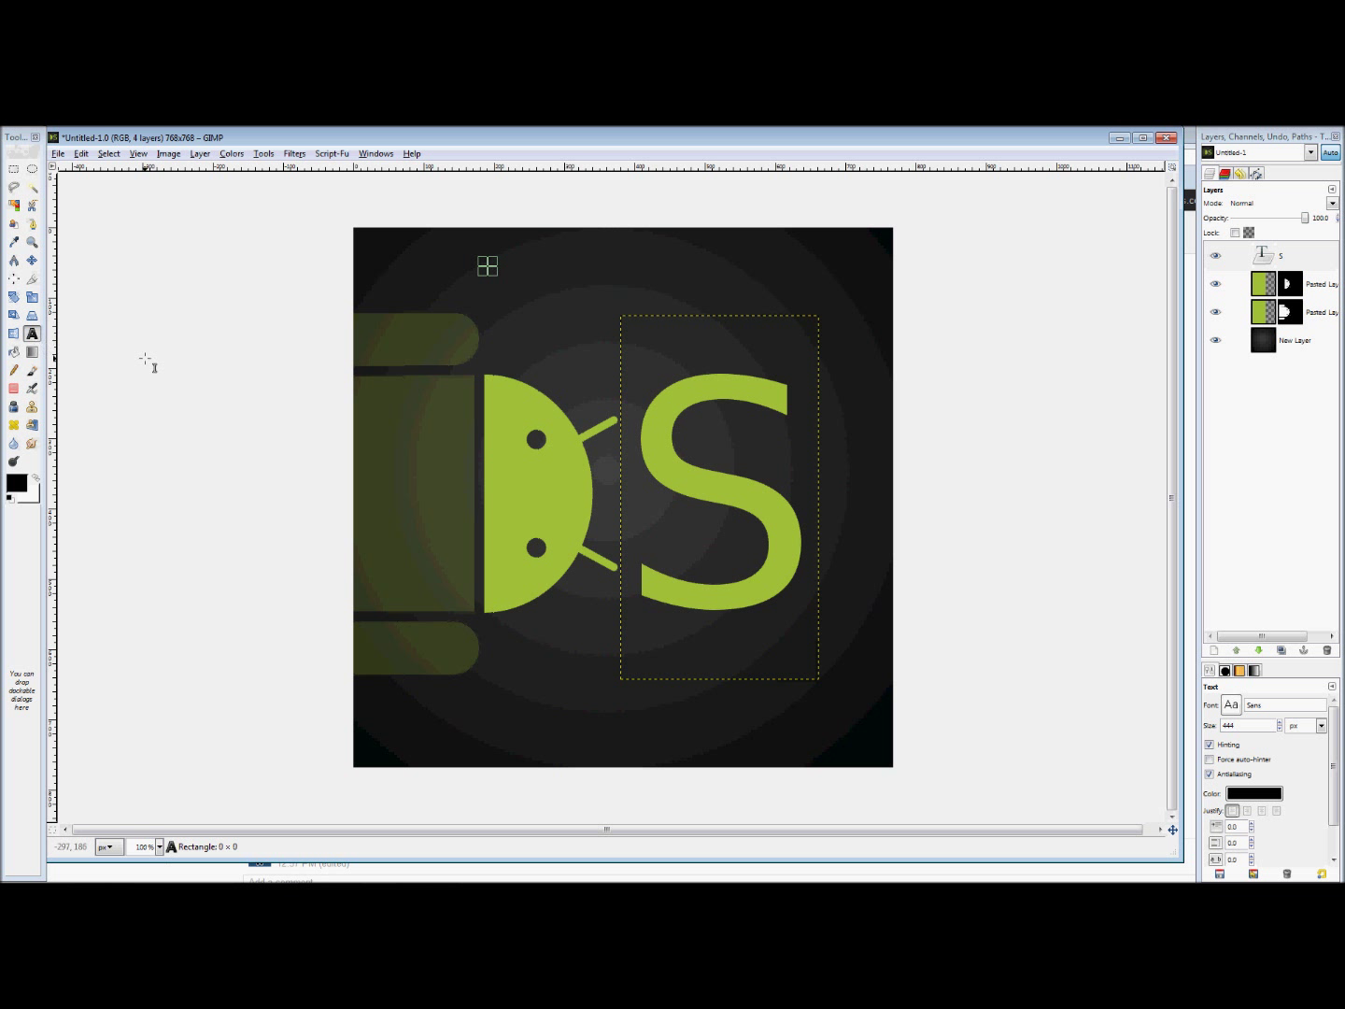
Add a 54 px 'DEKODED' text layer in green a5c63b above the S
mouse_move(261, 875)
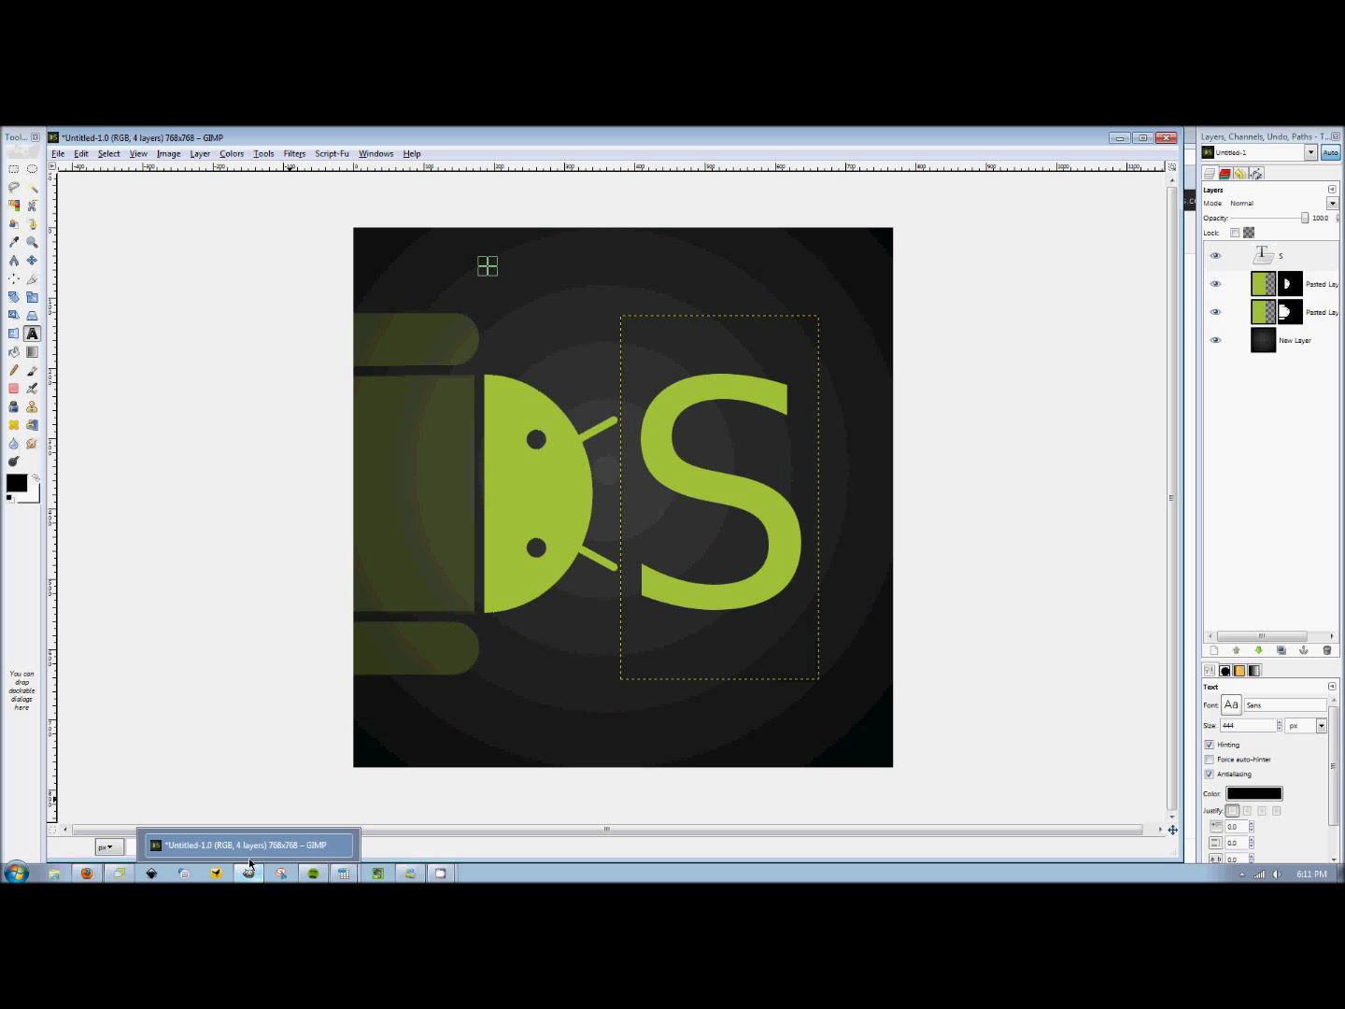
key(alt+Tab)
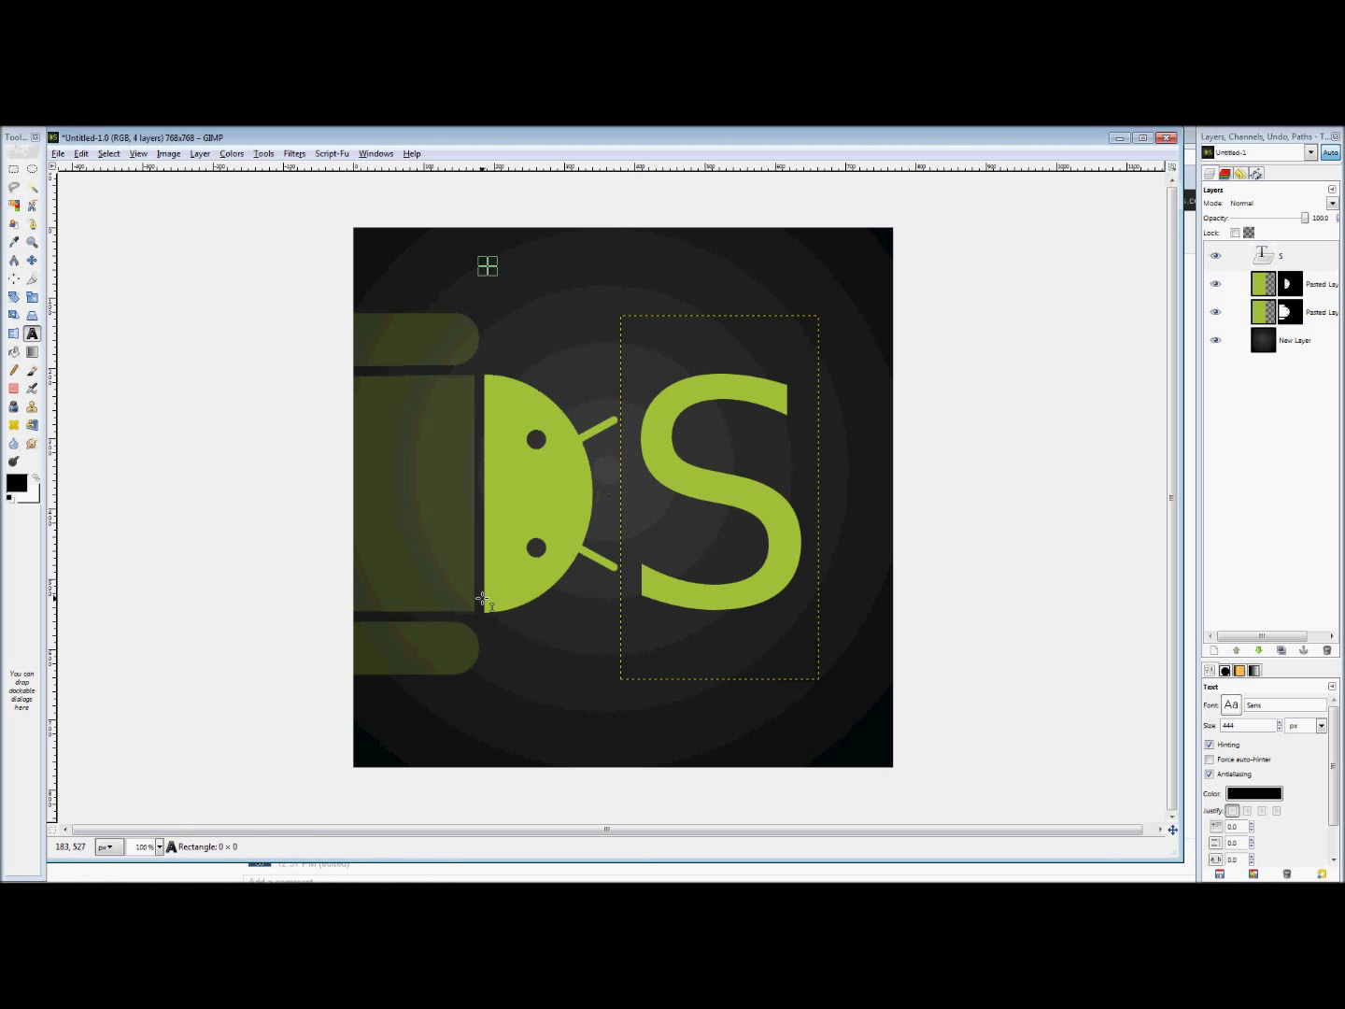
click(624, 260)
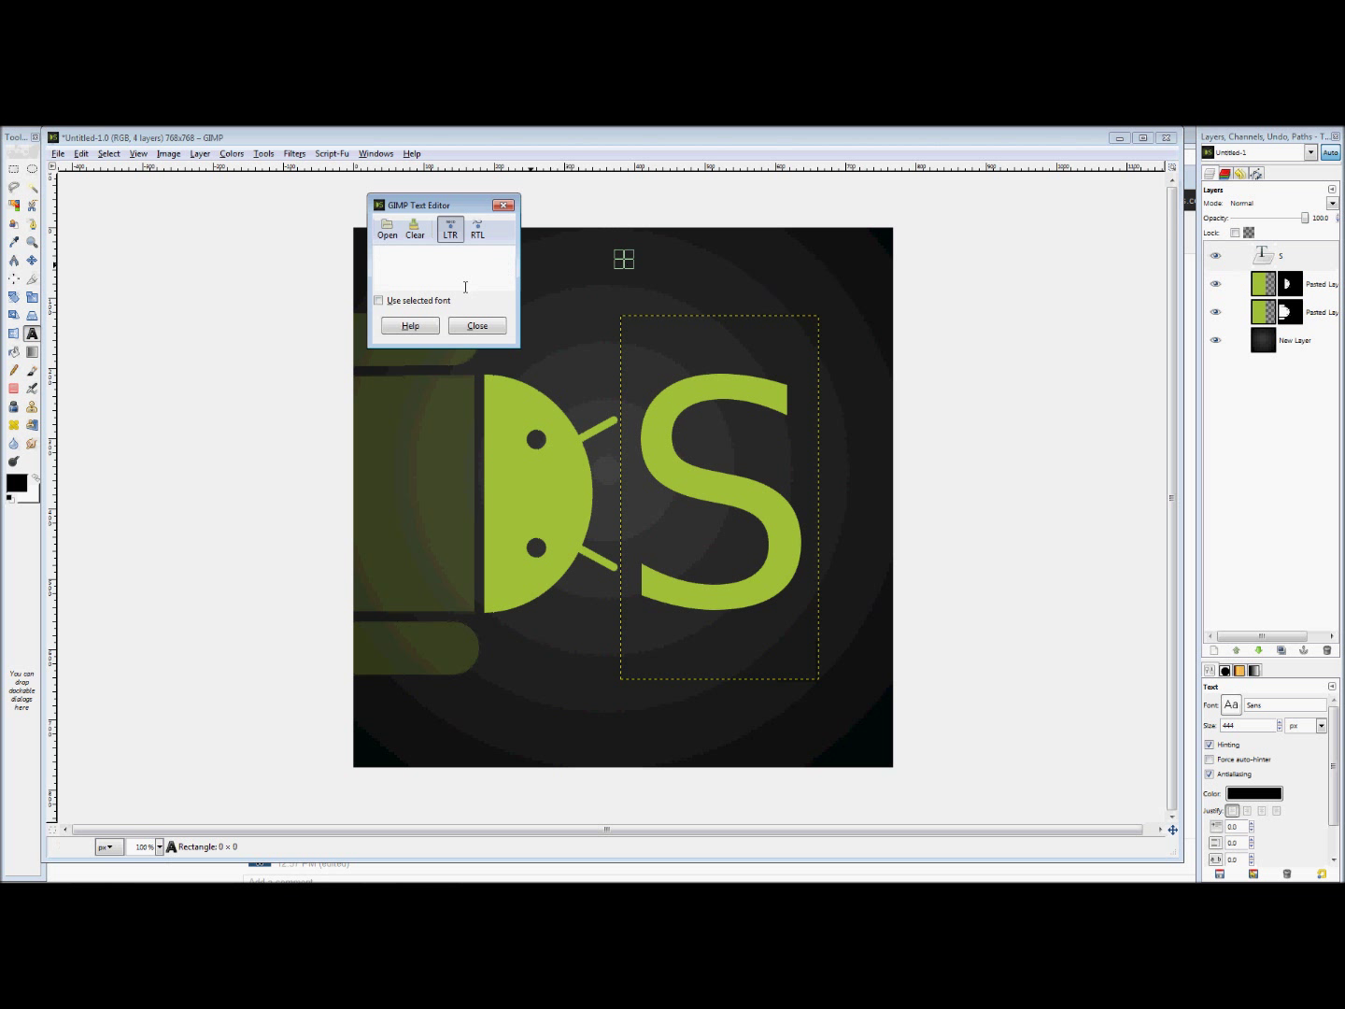
text(DEKODED)
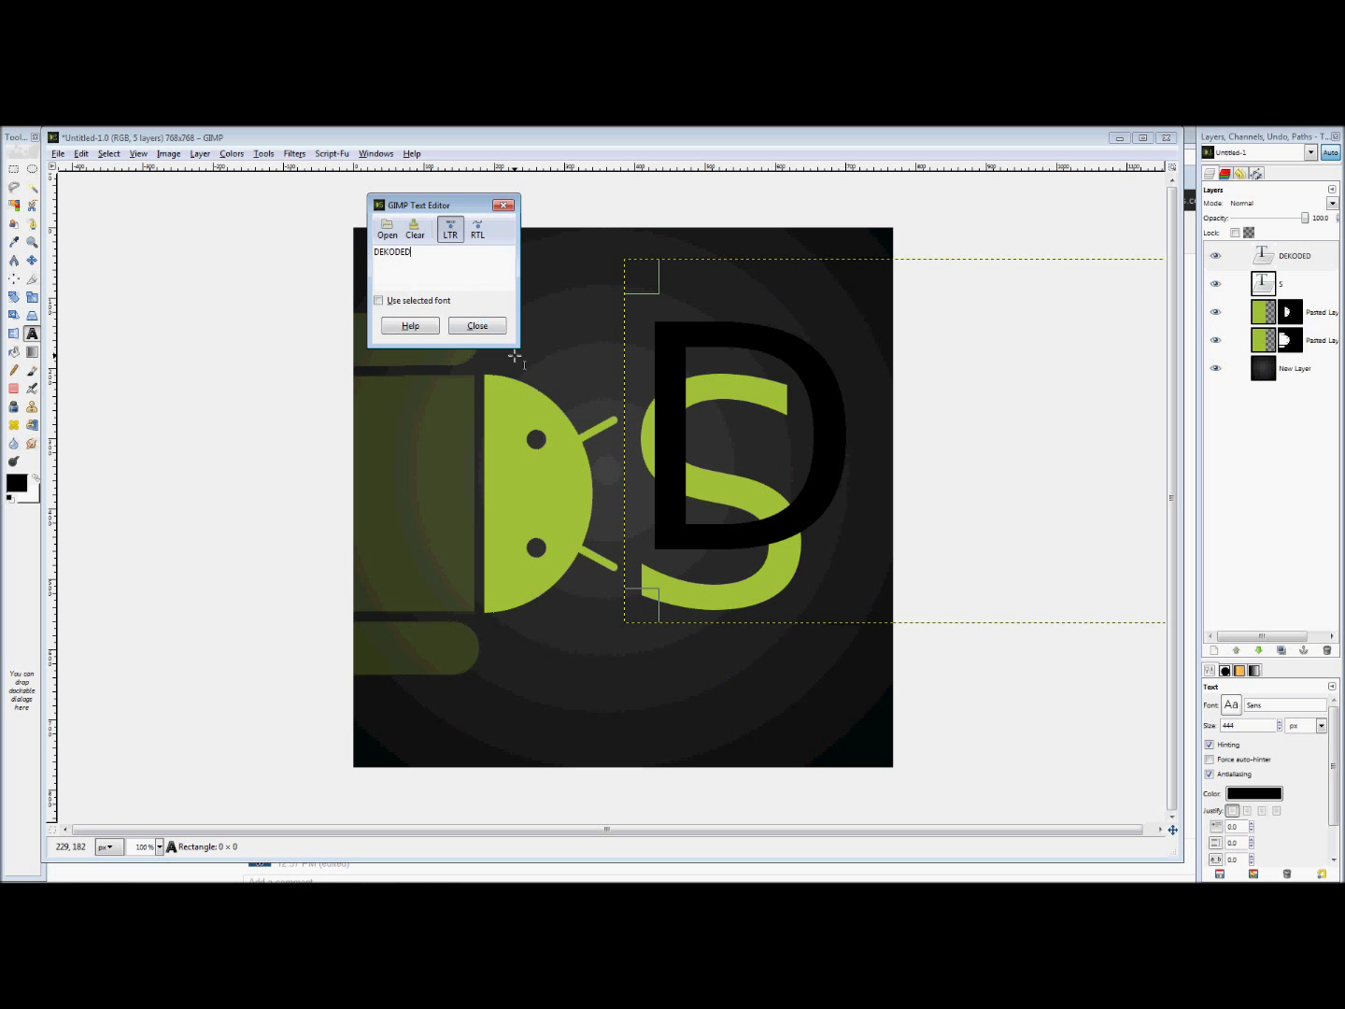
click(1279, 730)
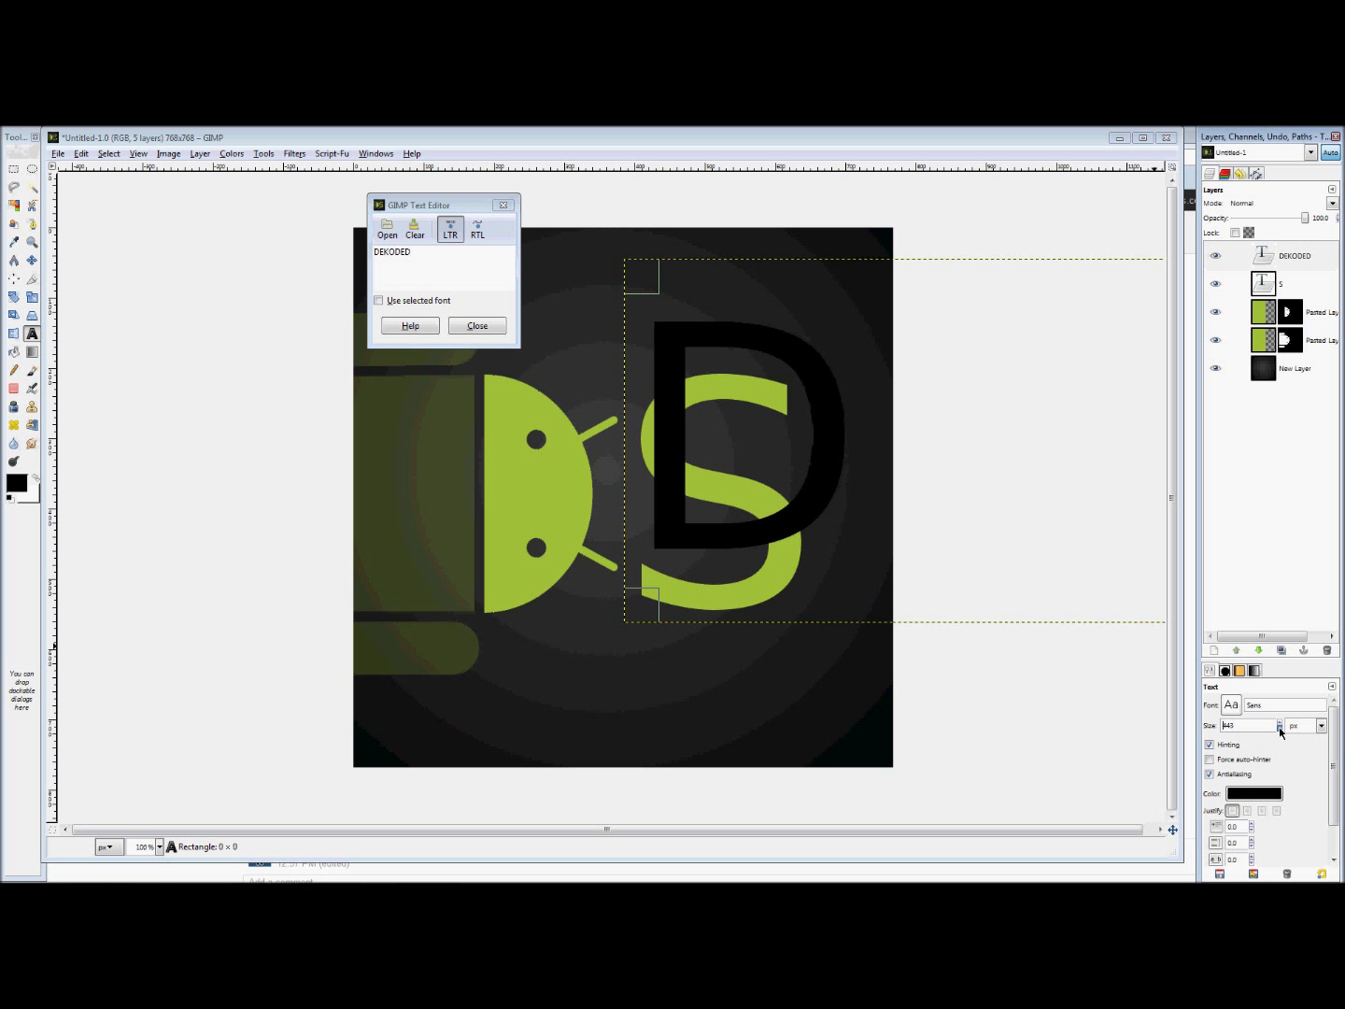
click(1279, 727)
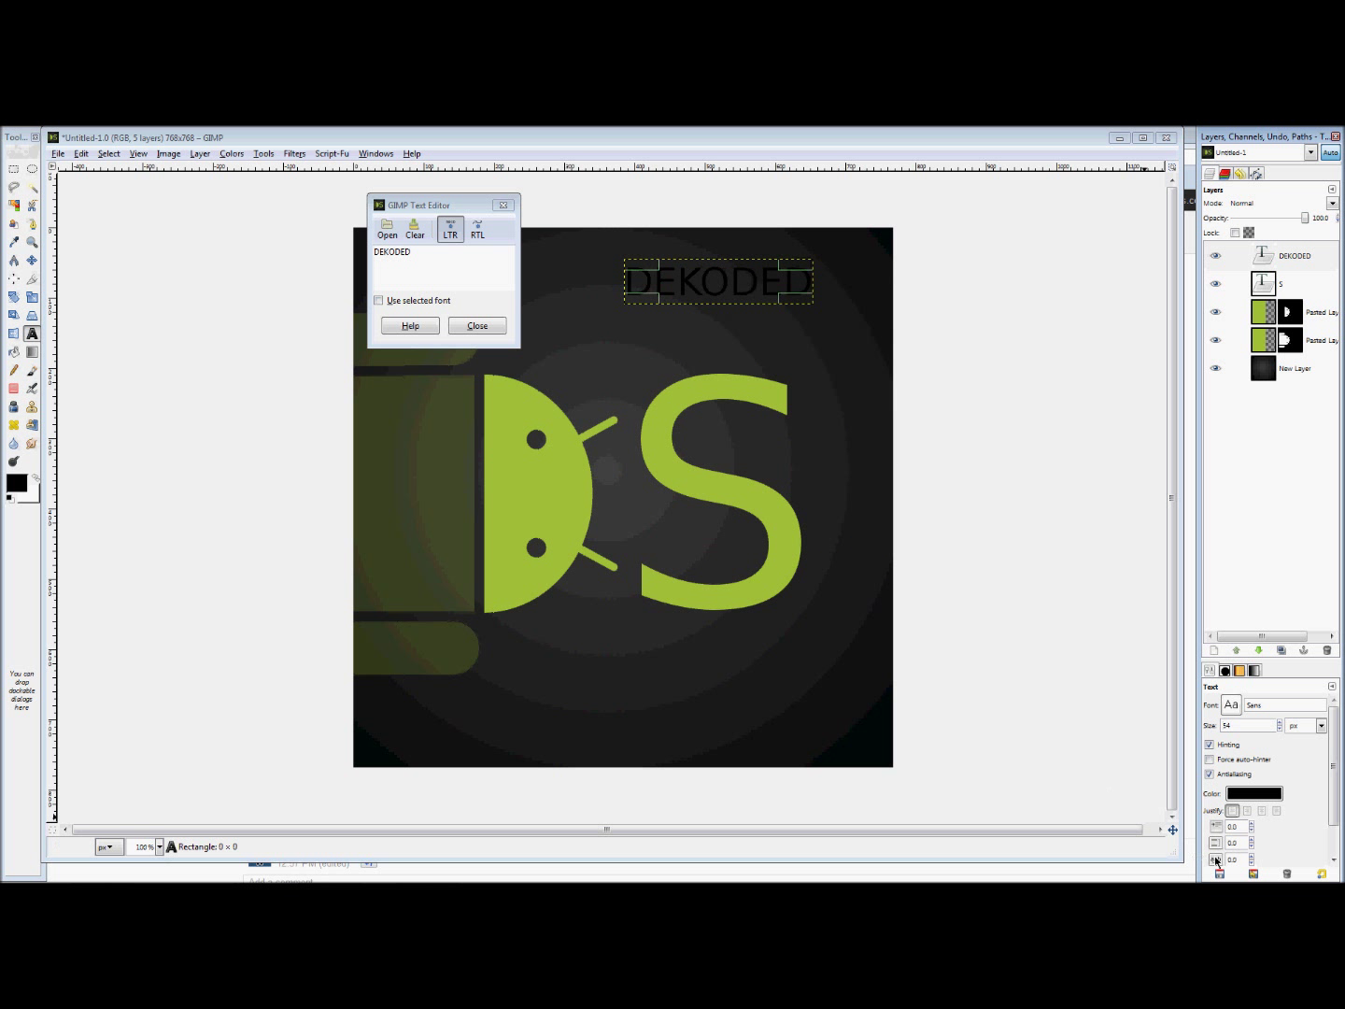
click(1252, 793)
click(194, 290)
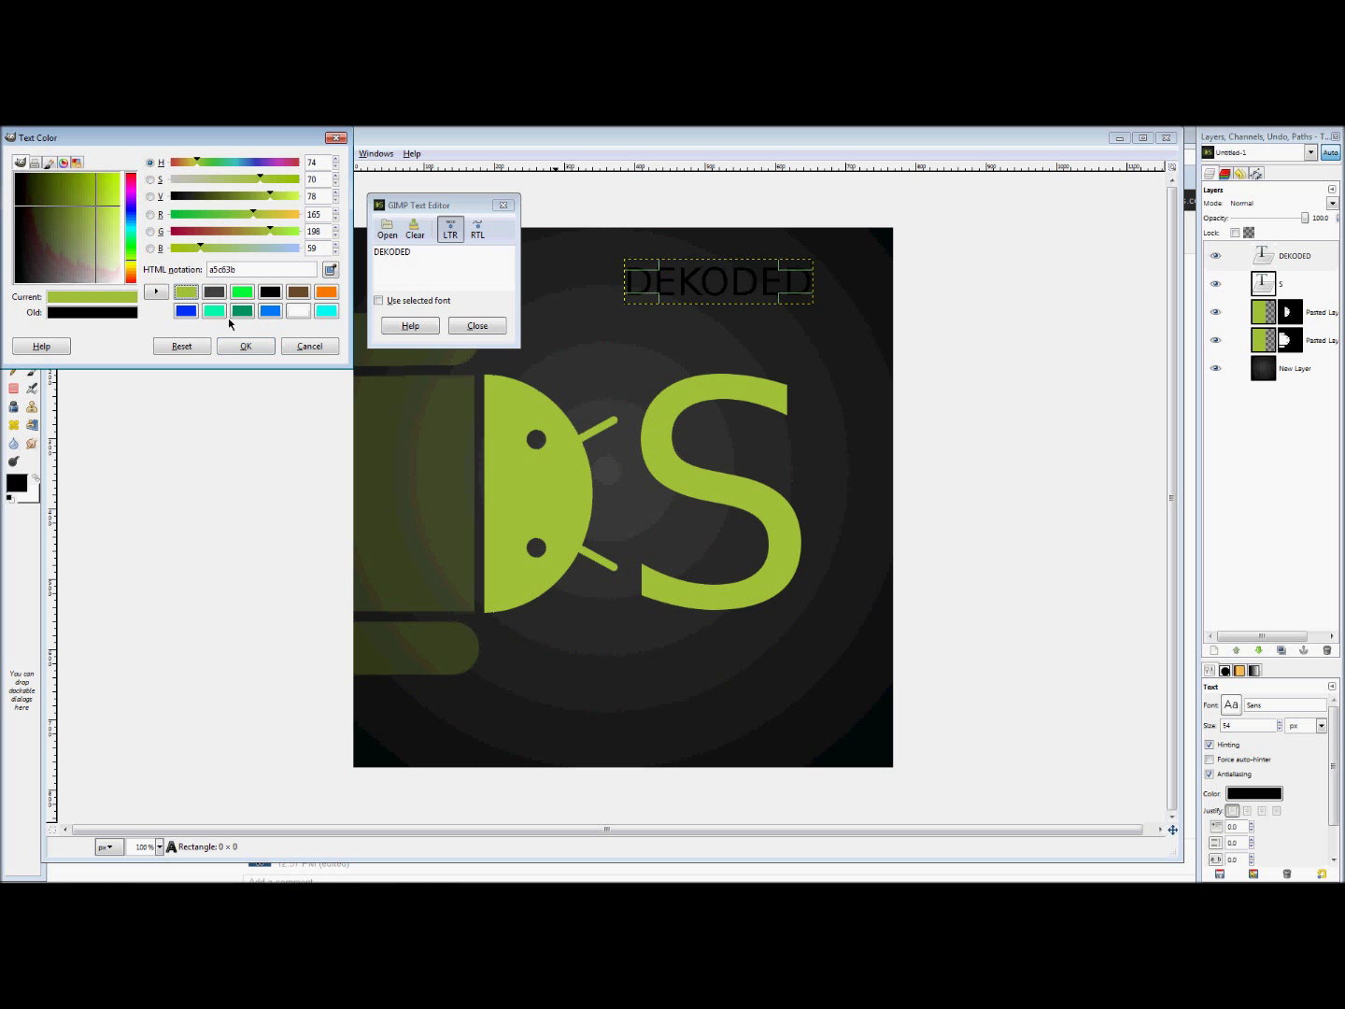
click(246, 345)
click(477, 325)
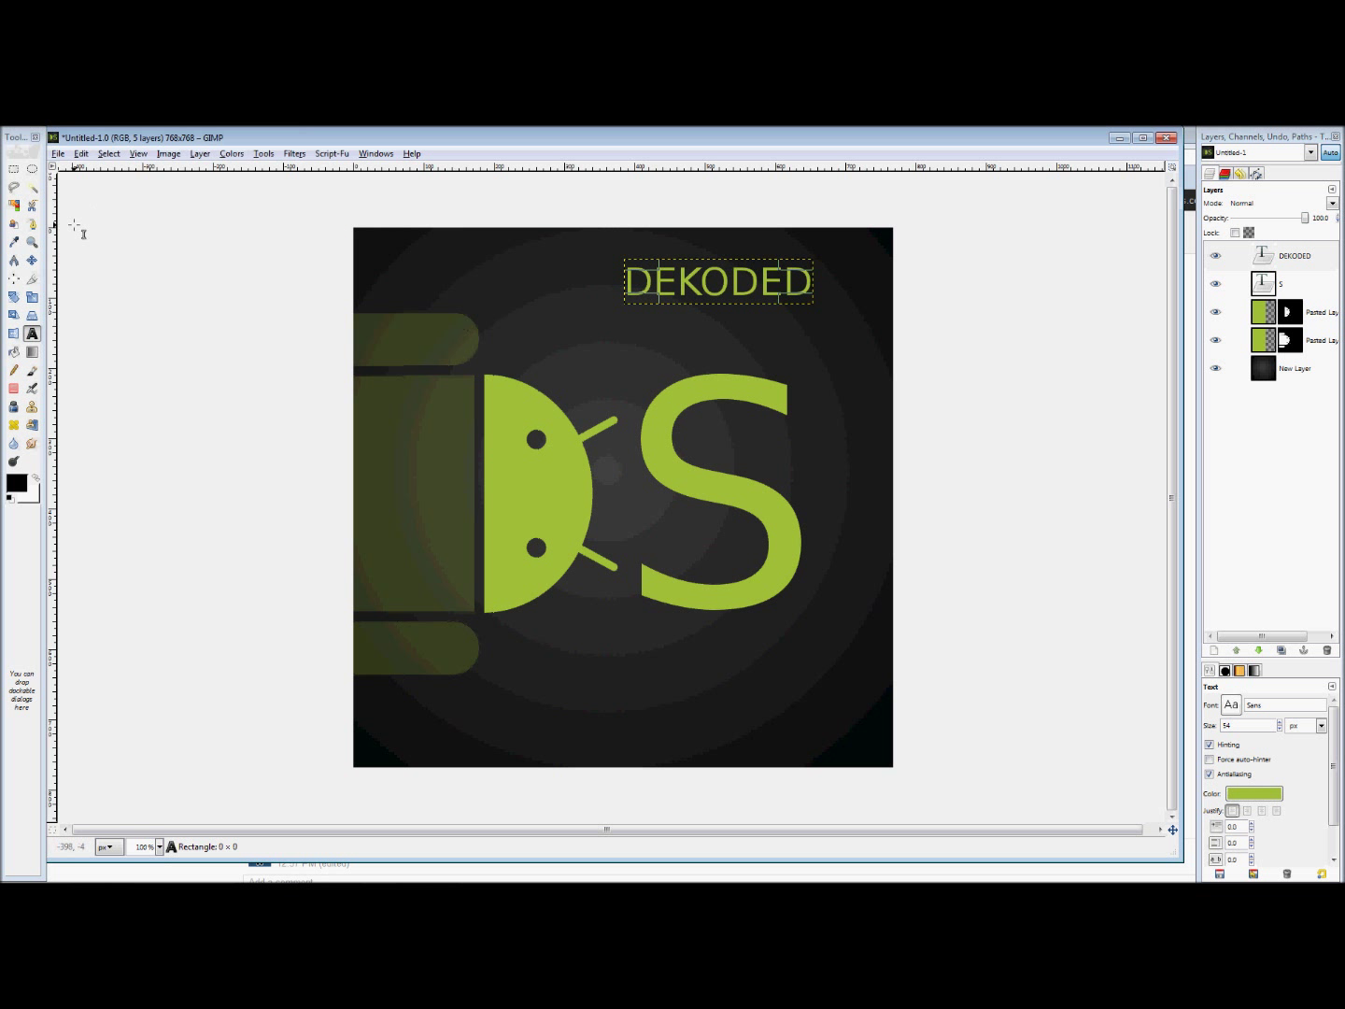
Move DEKODED left toward the centre and set the Align tool relative to the image
click(34, 262)
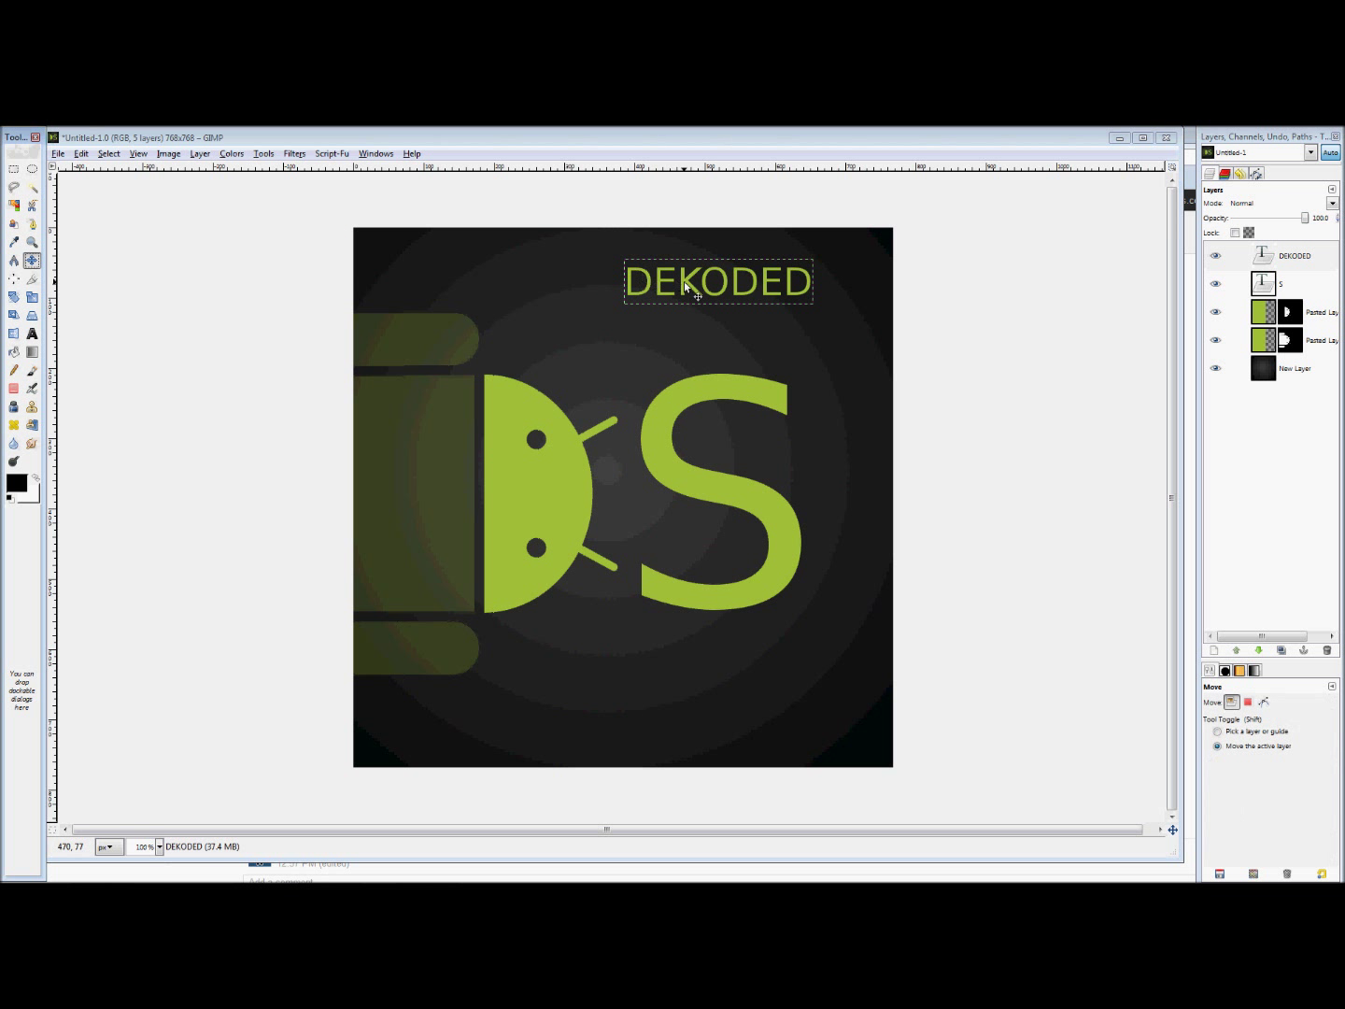
drag(684, 282, 574, 283)
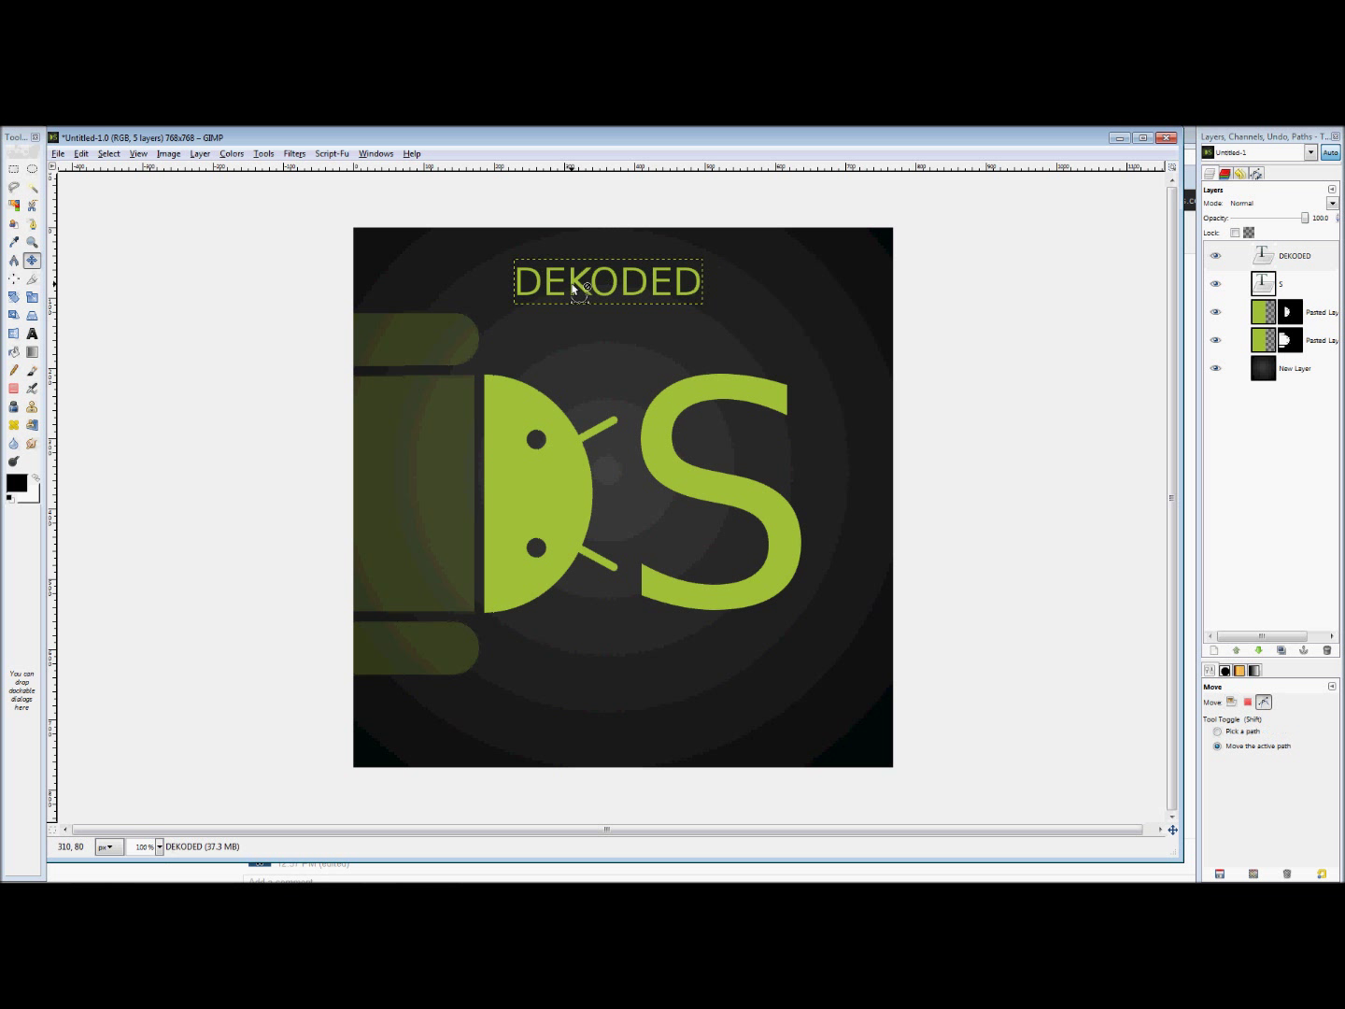
click(15, 280)
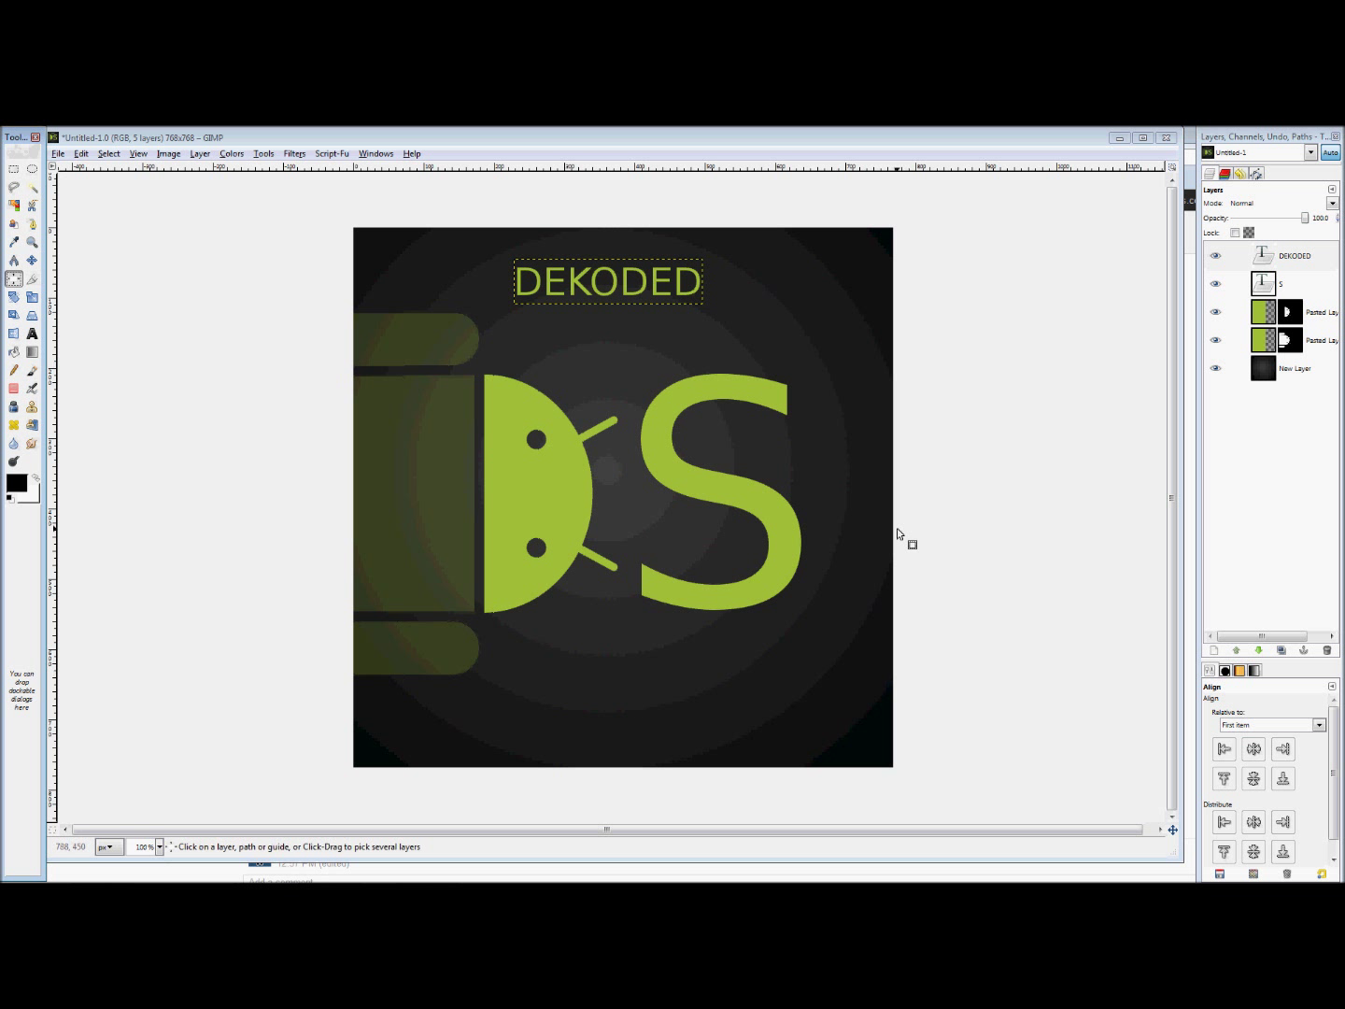
click(20, 282)
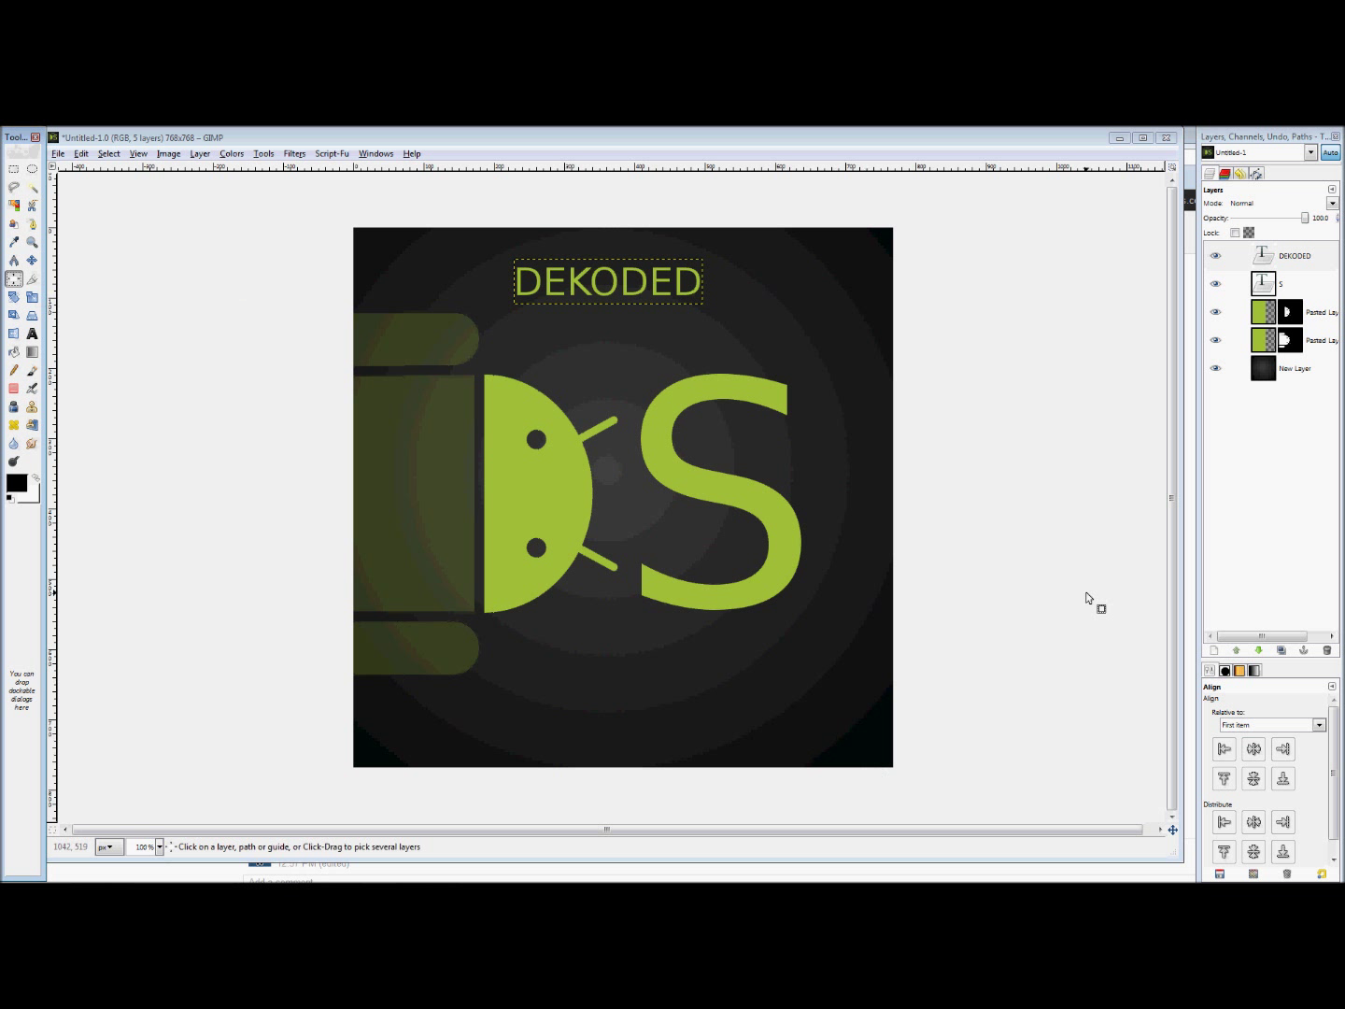
click(1231, 727)
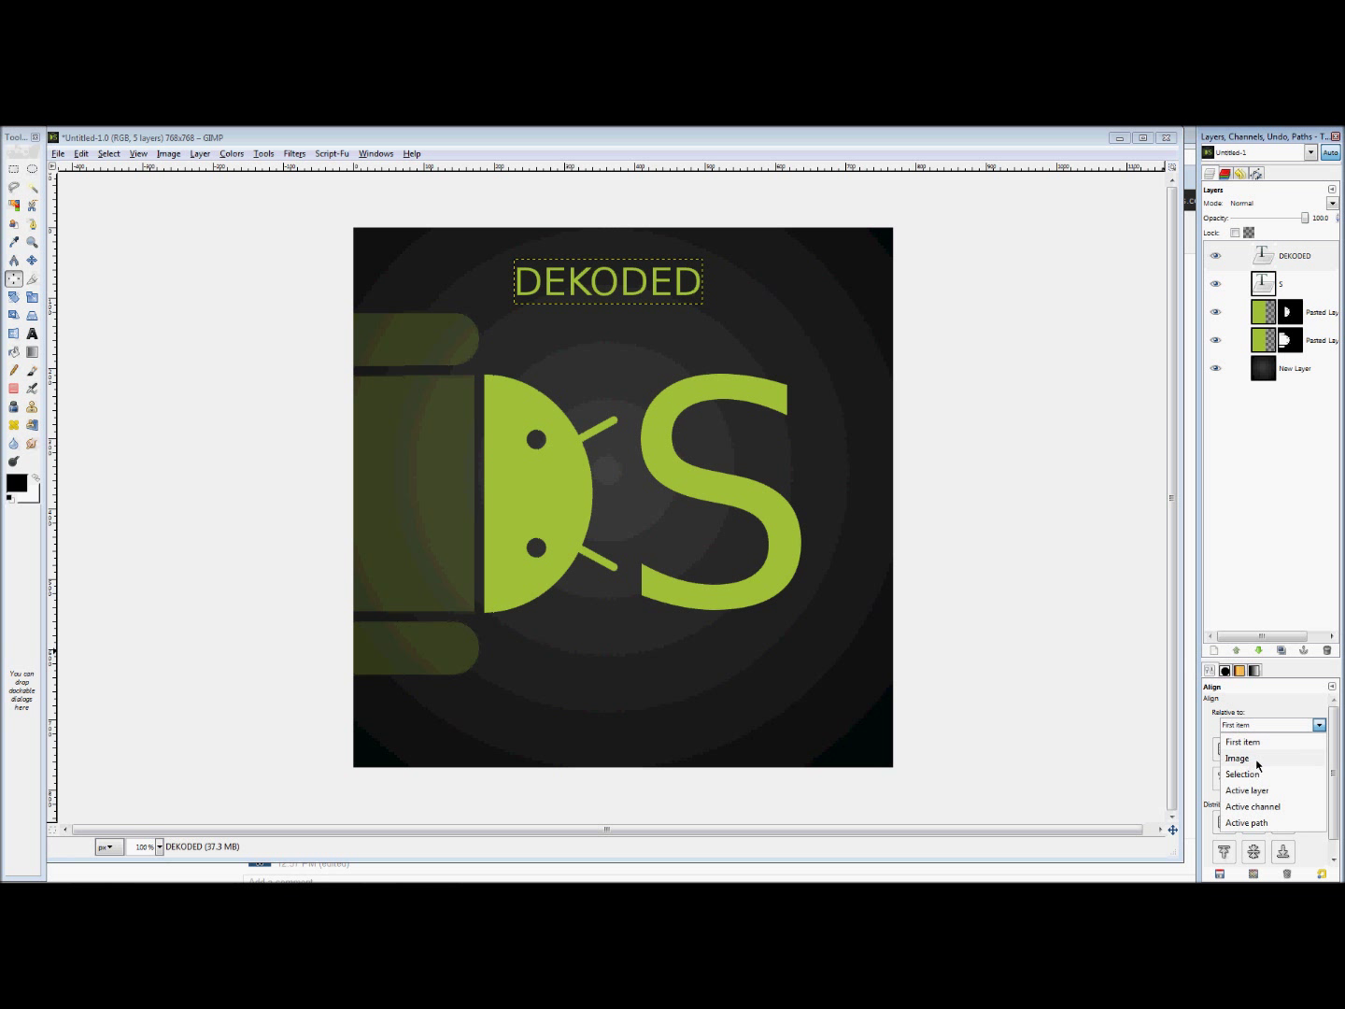
click(1257, 760)
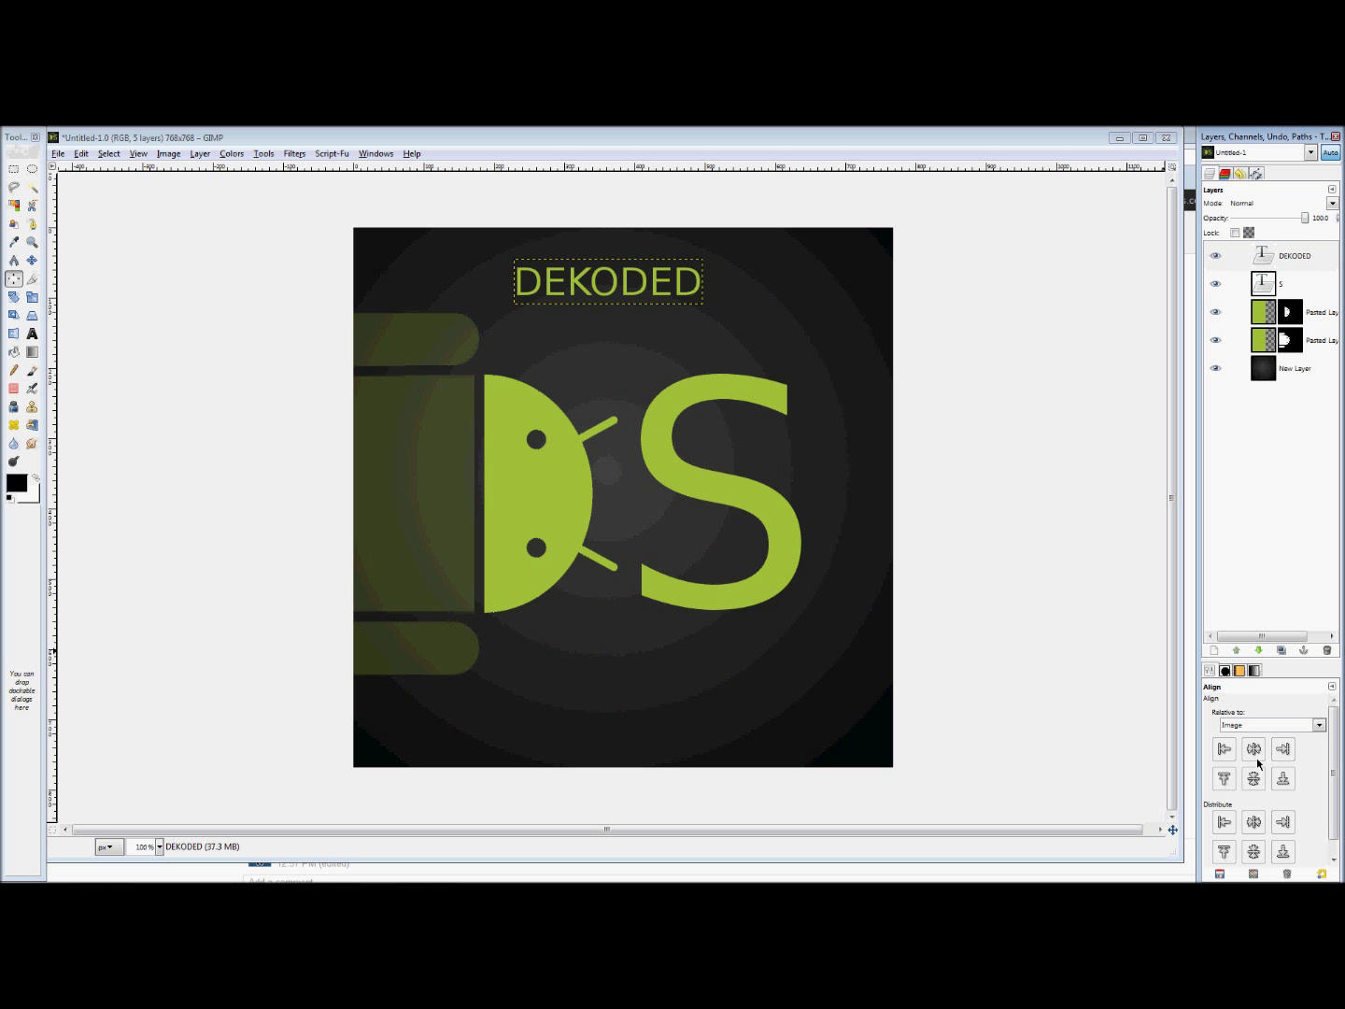
Set alignment relative to the active layer and pick the DEKODED text as target
click(1303, 261)
click(1274, 725)
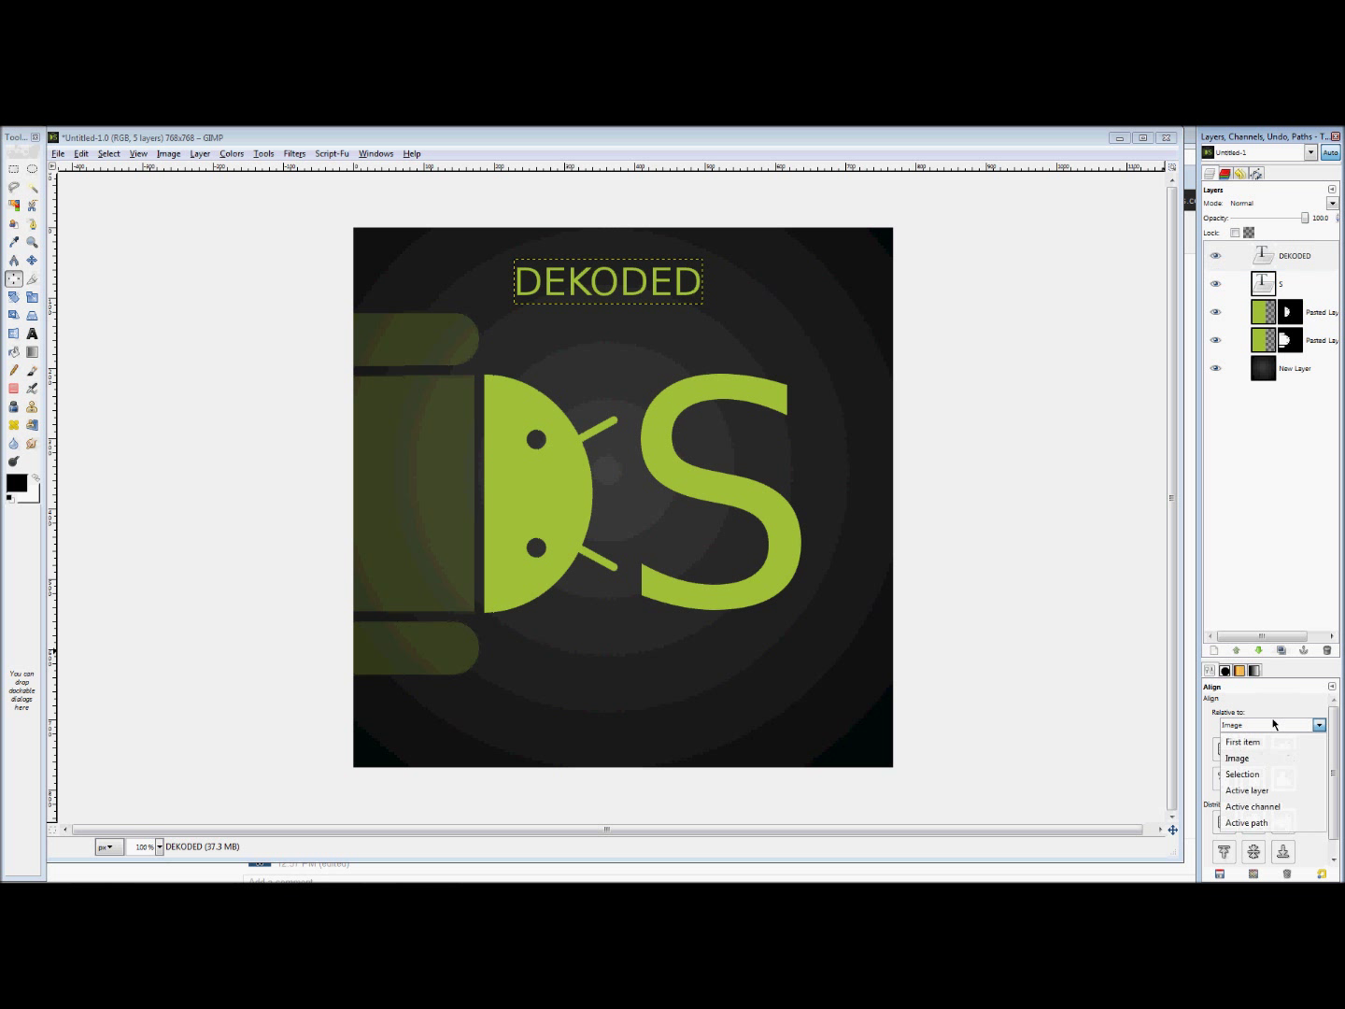
click(1271, 790)
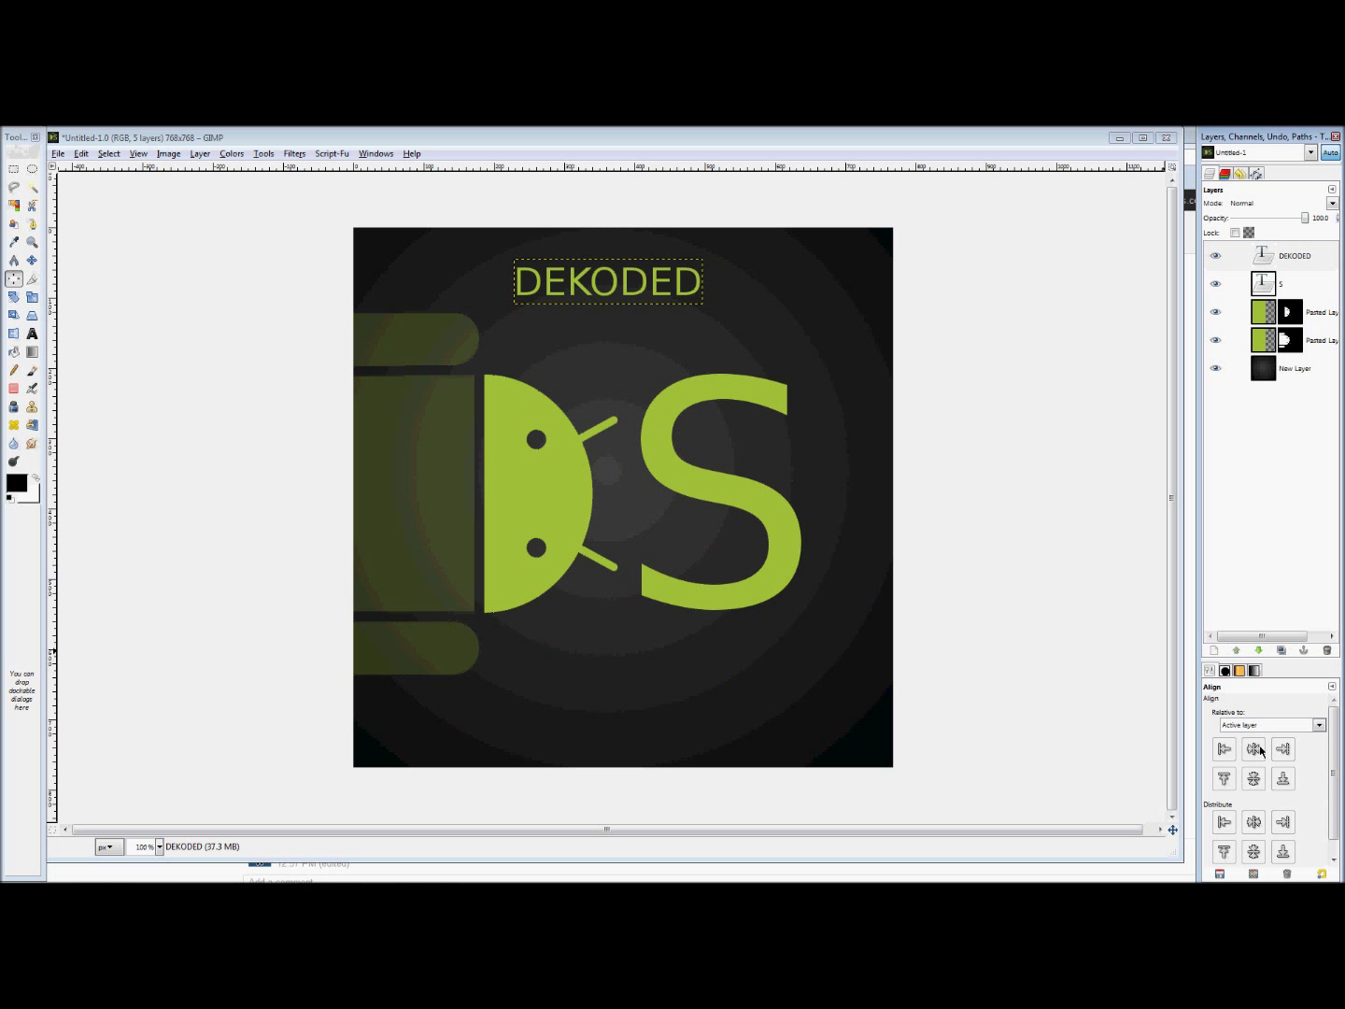
click(614, 262)
Duplicate the DEKODED layer and move the copy to the bottom of the canvas
right_click(1278, 256)
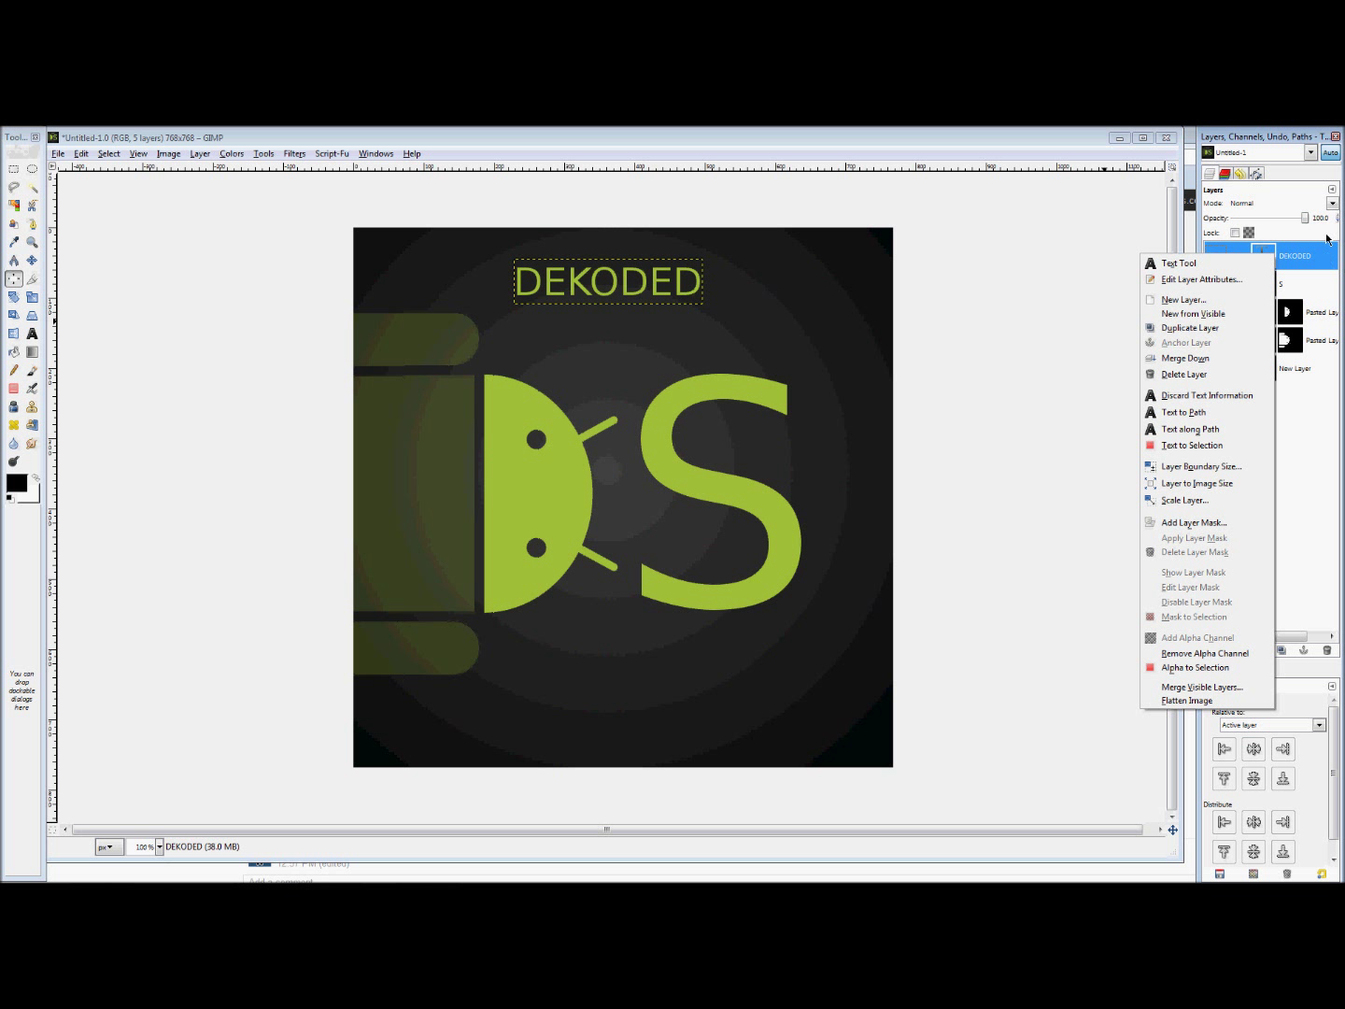
right_click(1327, 265)
right_click(1328, 264)
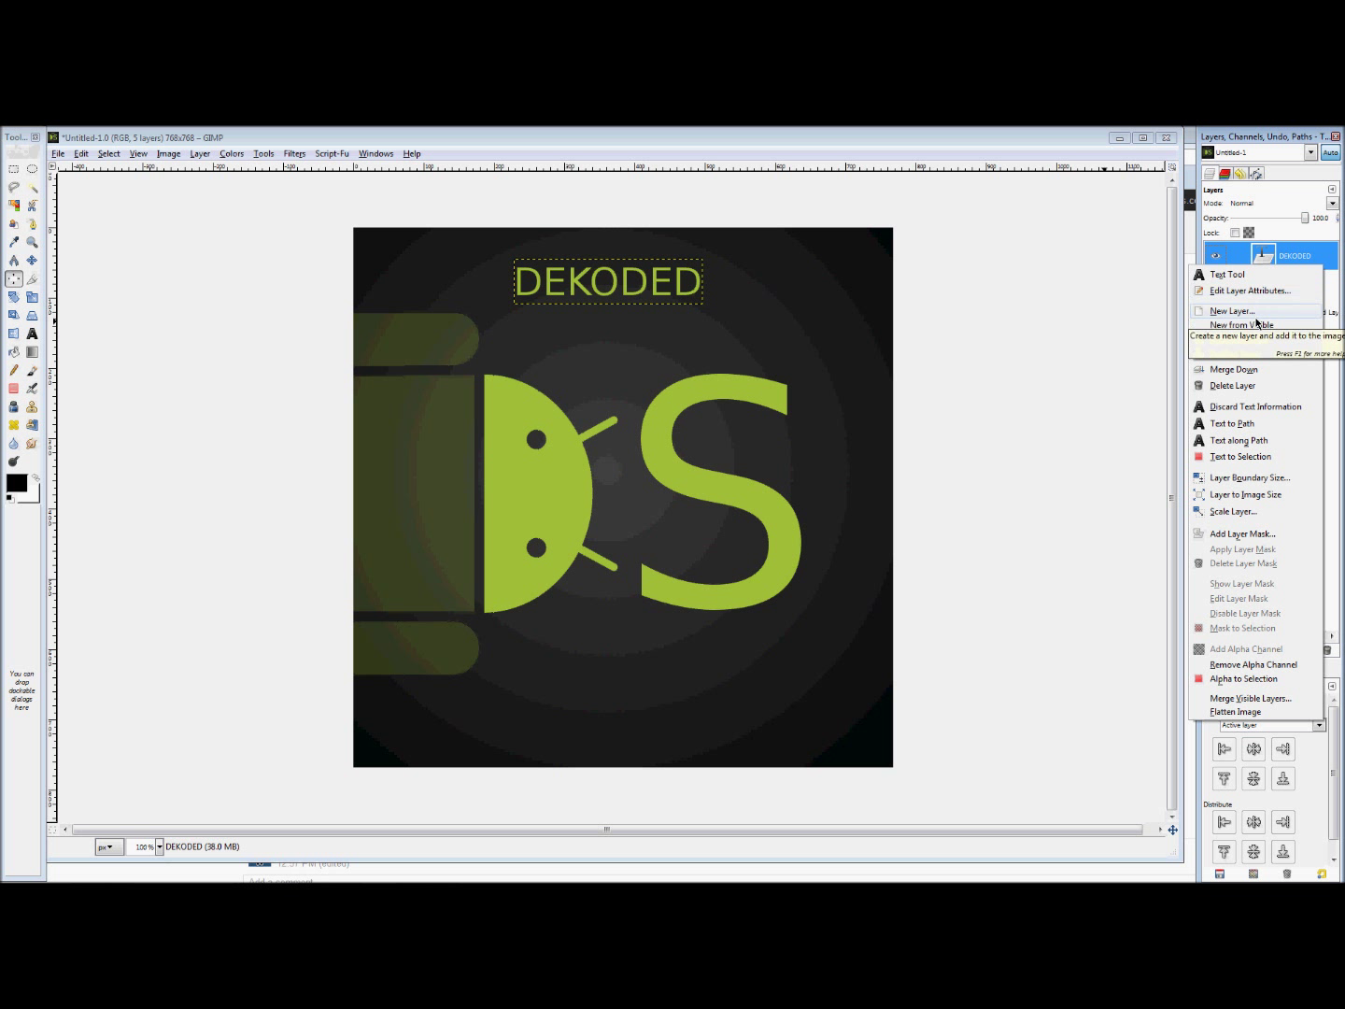
click(1243, 339)
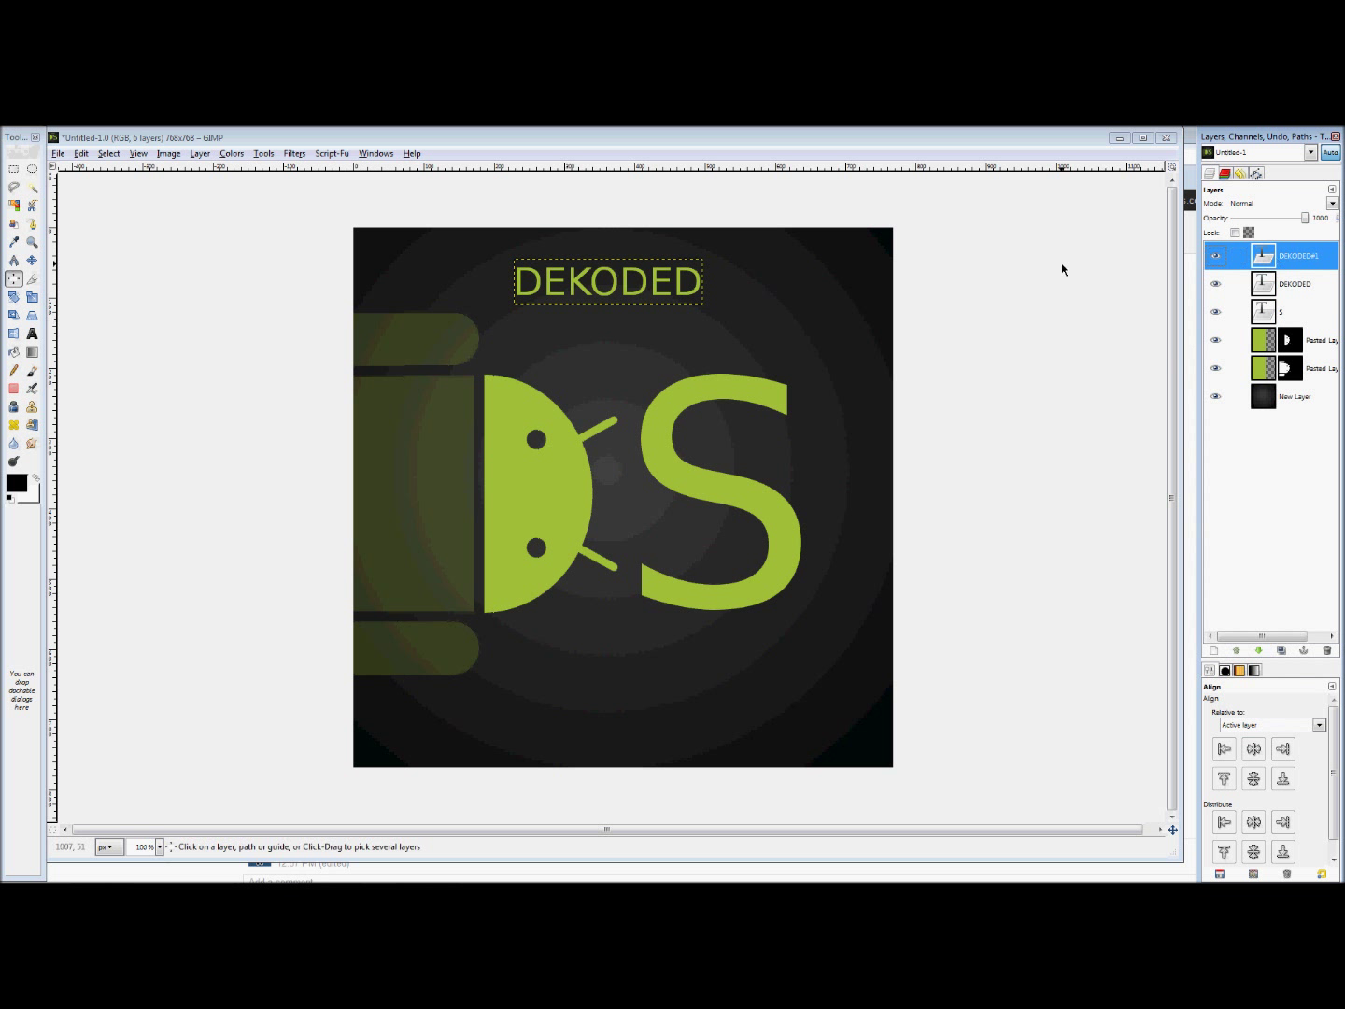
click(30, 261)
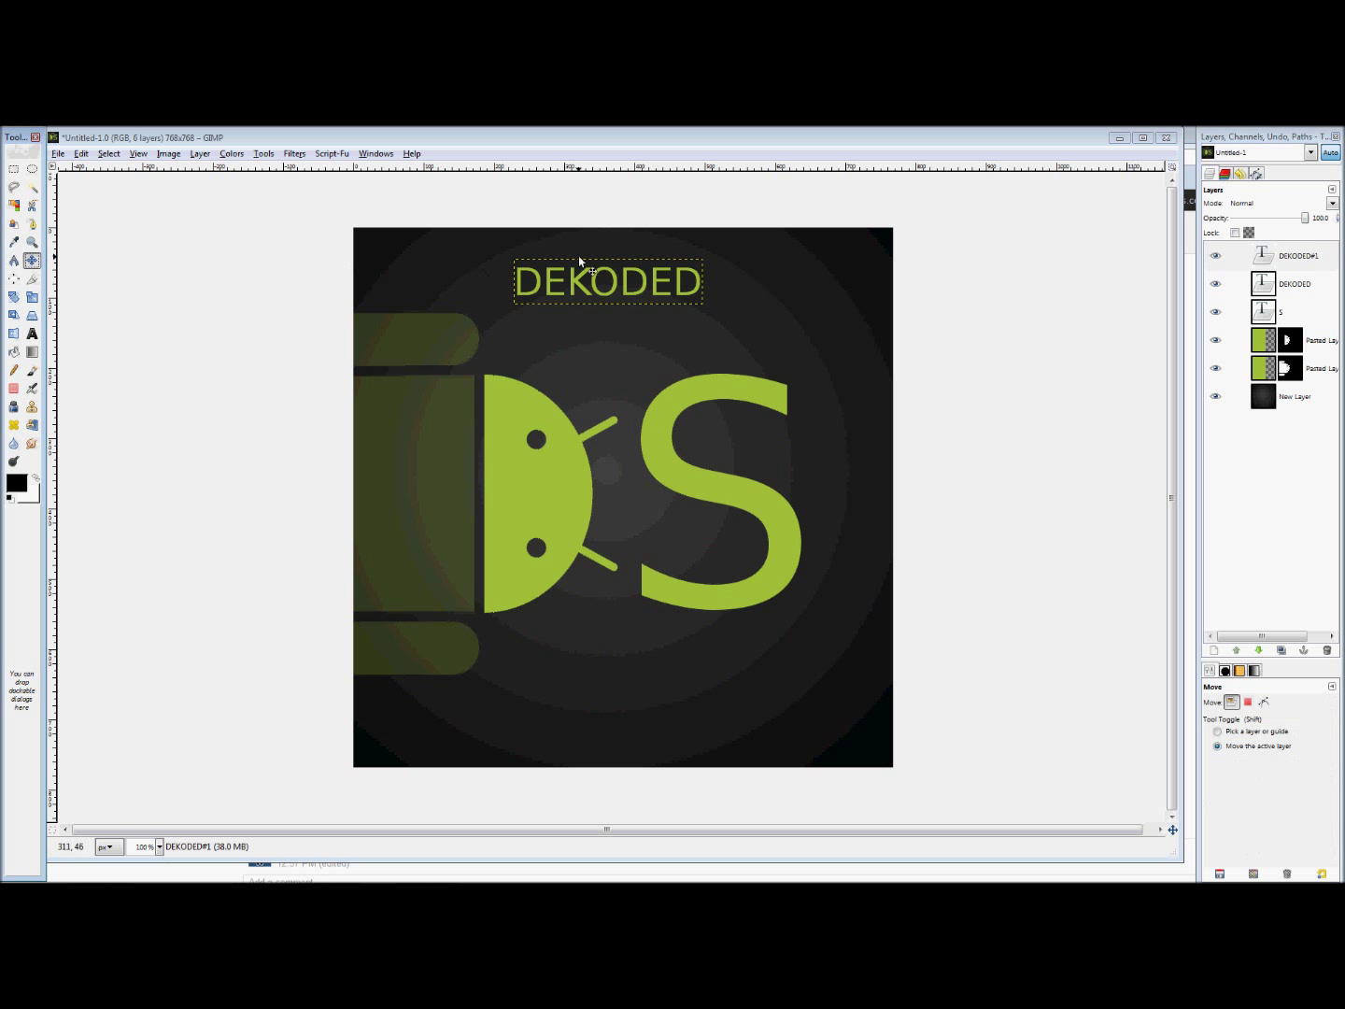
drag(616, 268, 598, 706)
Change the copied text to 'Software'
double_click(1263, 256)
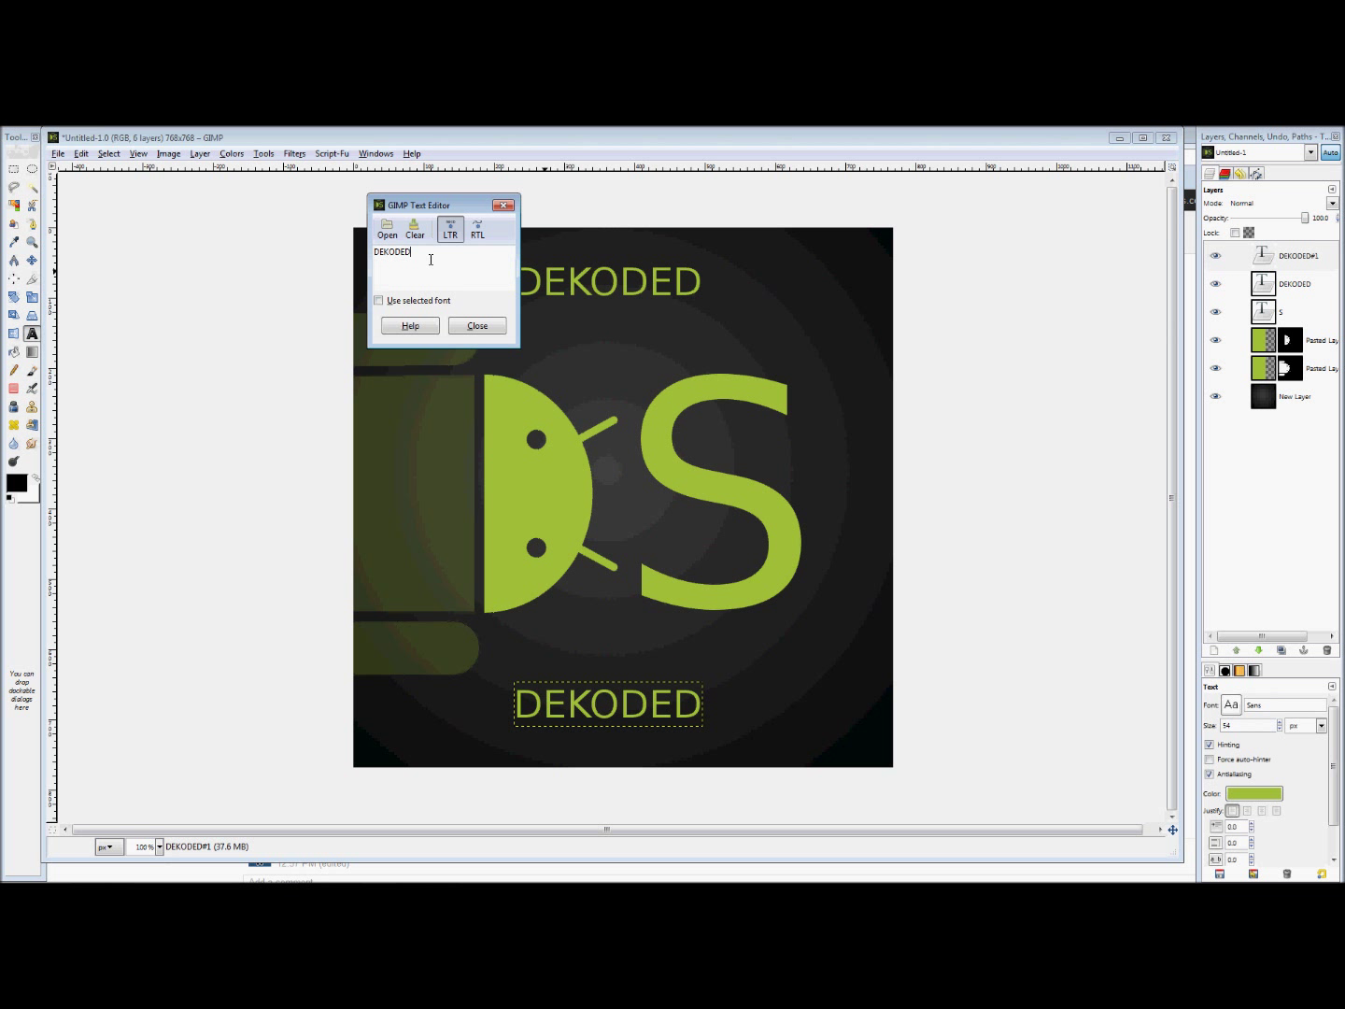
drag(430, 260, 309, 254)
text(SOF)
key(BackSpace)
key(BackSpace)
key(BackSpace)
text(Sof)
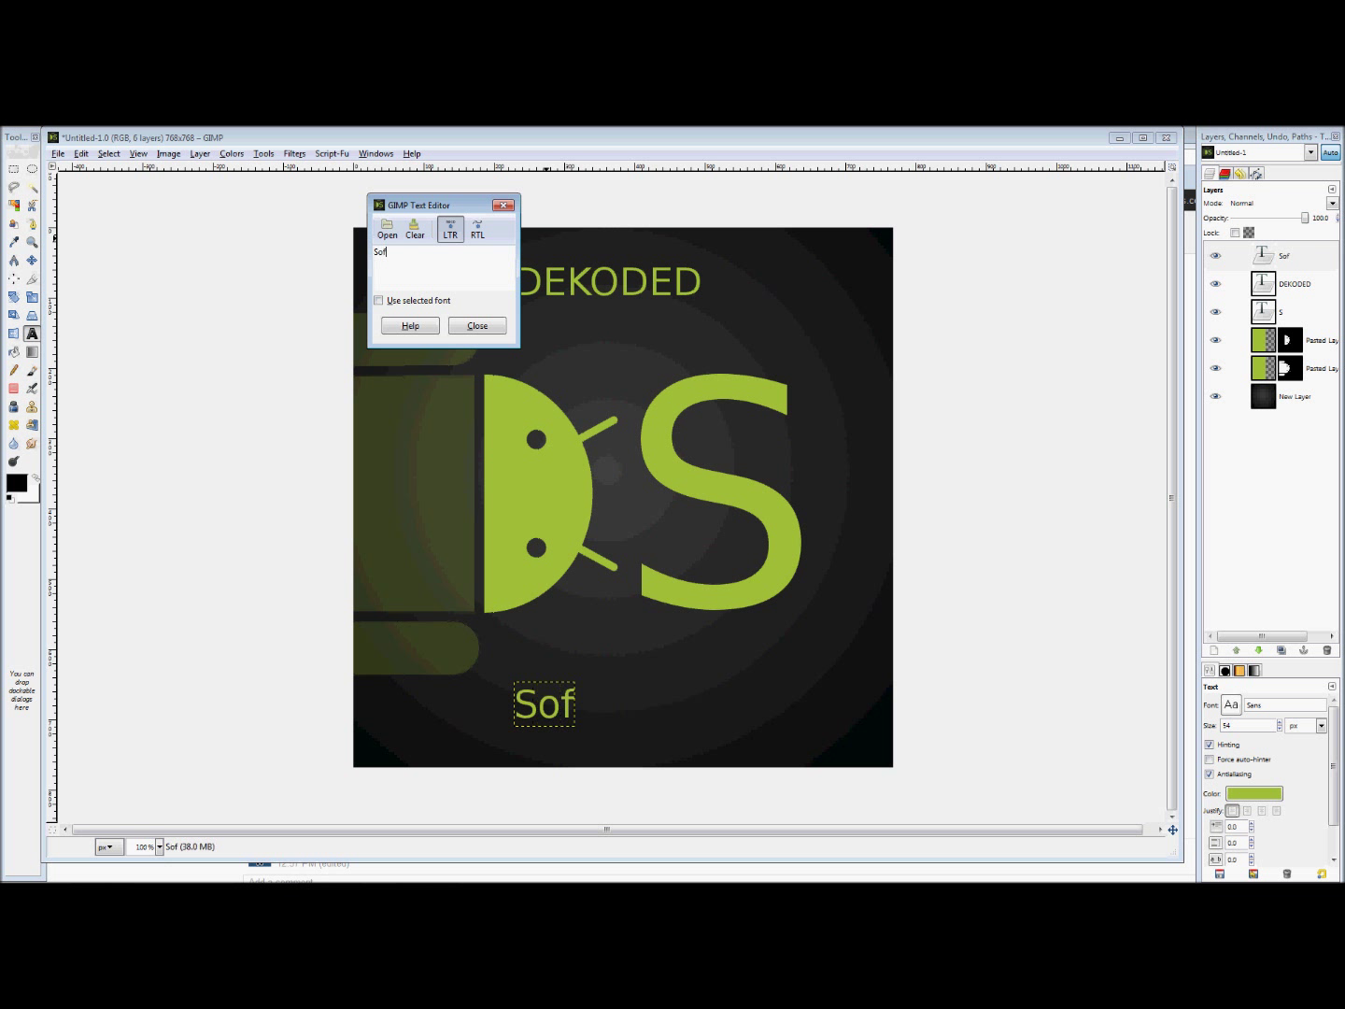
text(tware)
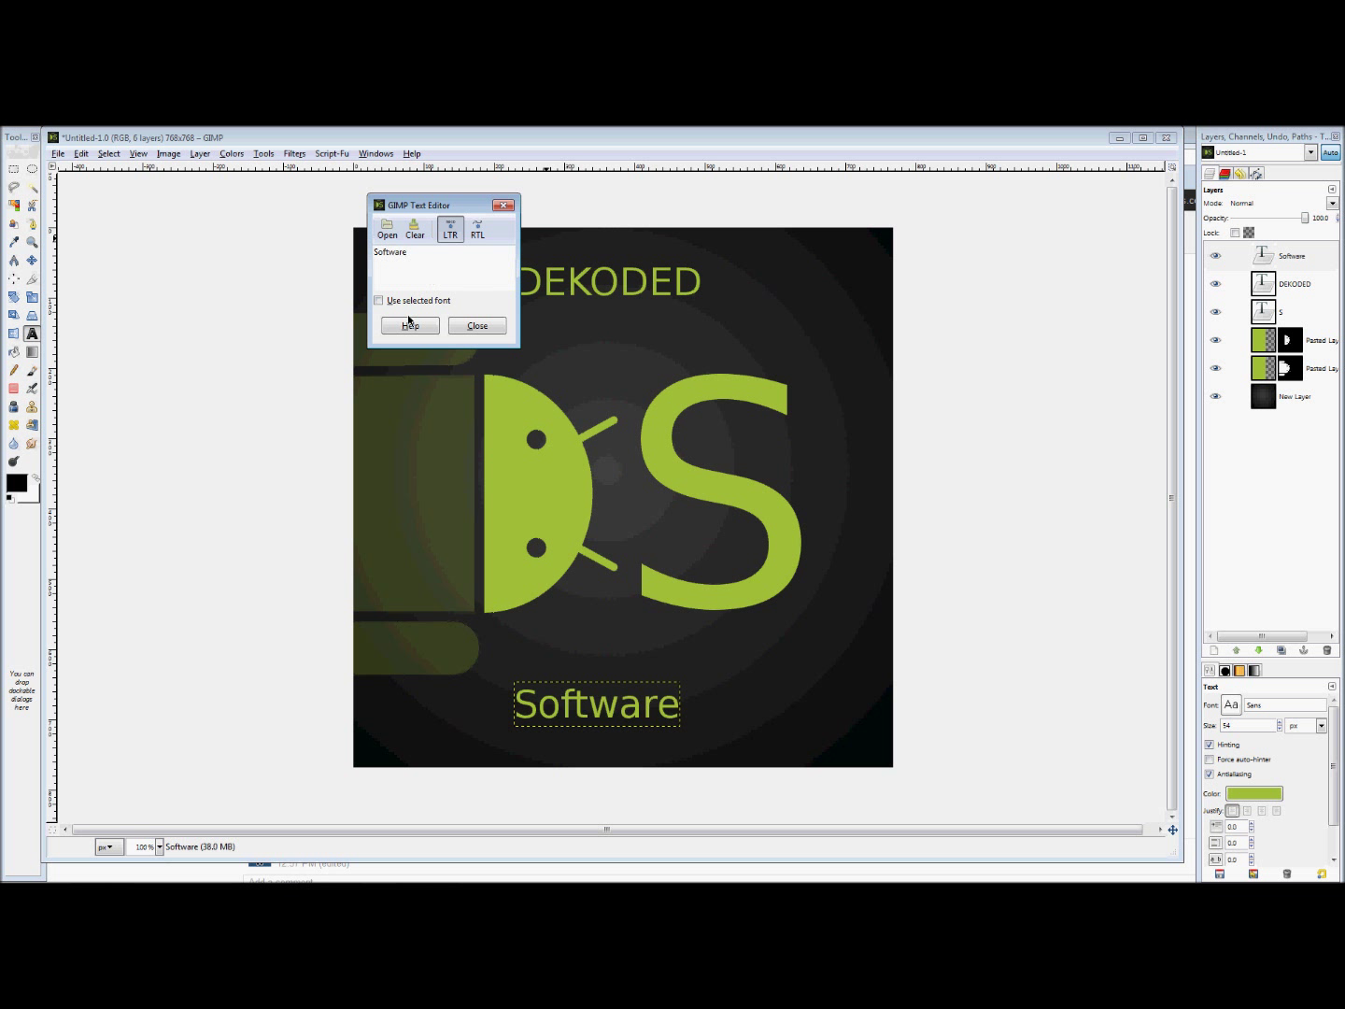
click(476, 326)
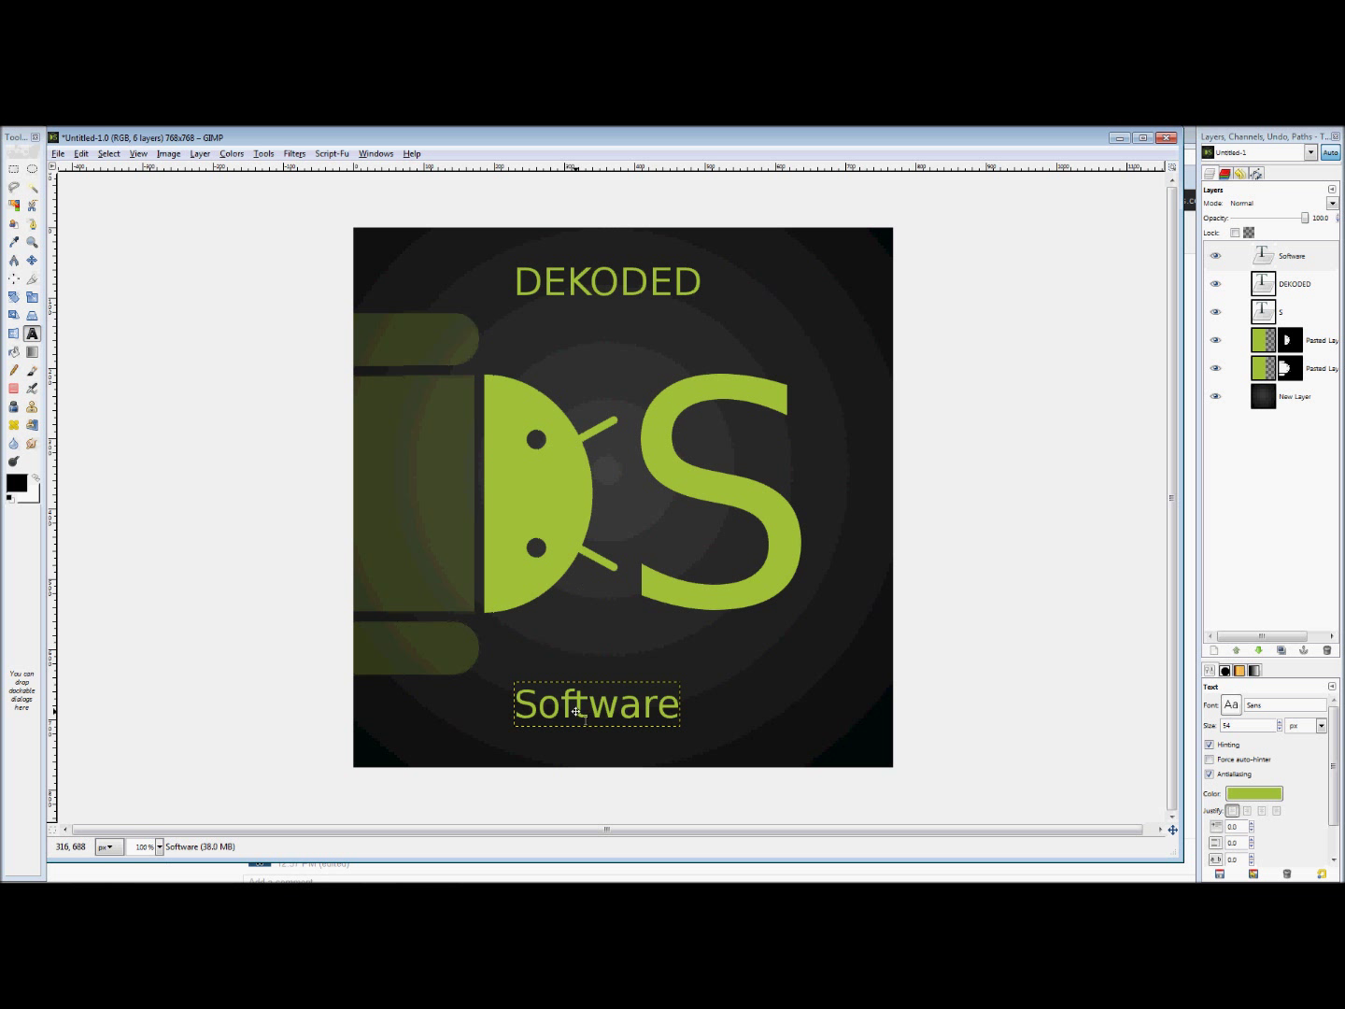
Undo the last change and delete the bottom DEKODED#1 copy layer
key(ctrl+z)
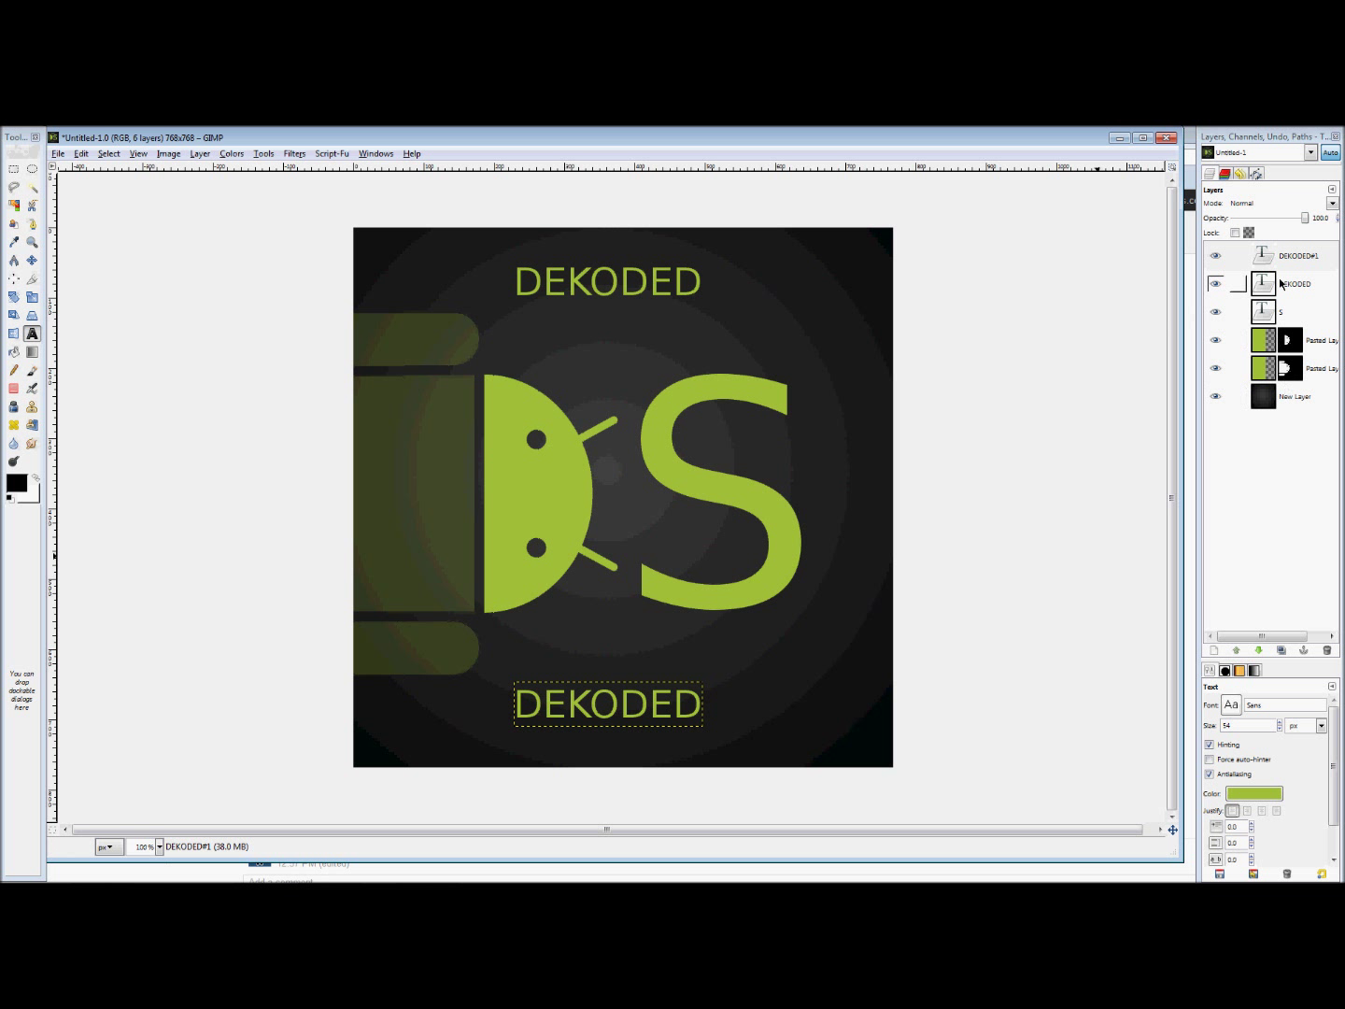
right_click(1216, 256)
click(1213, 378)
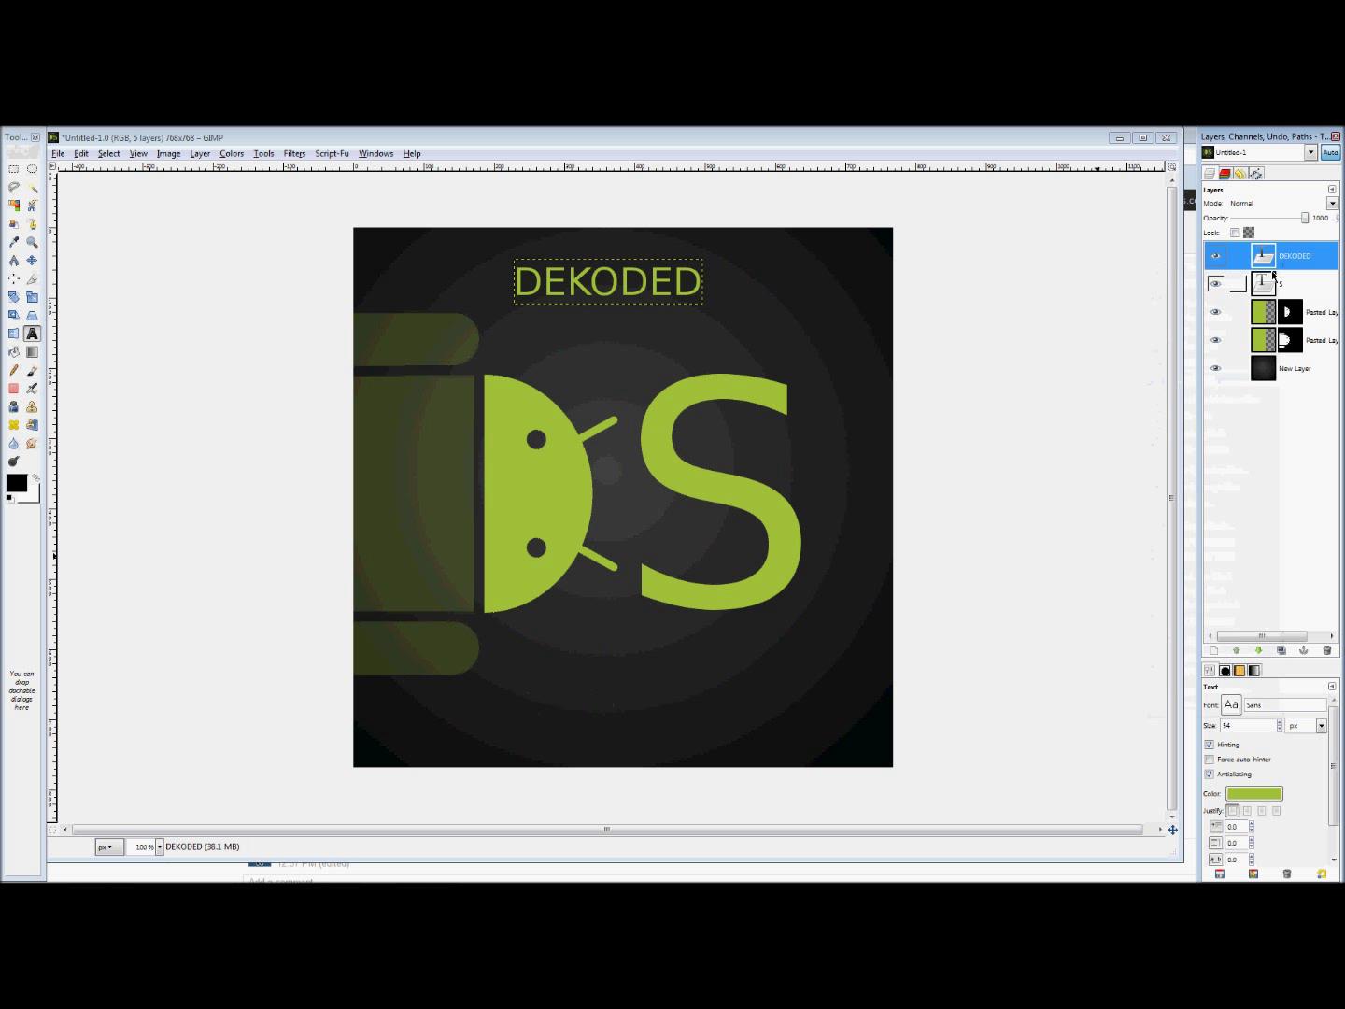
Centre-justify the top DEKODED text and shift it 27 px to the right
click(573, 270)
triple_click(479, 284)
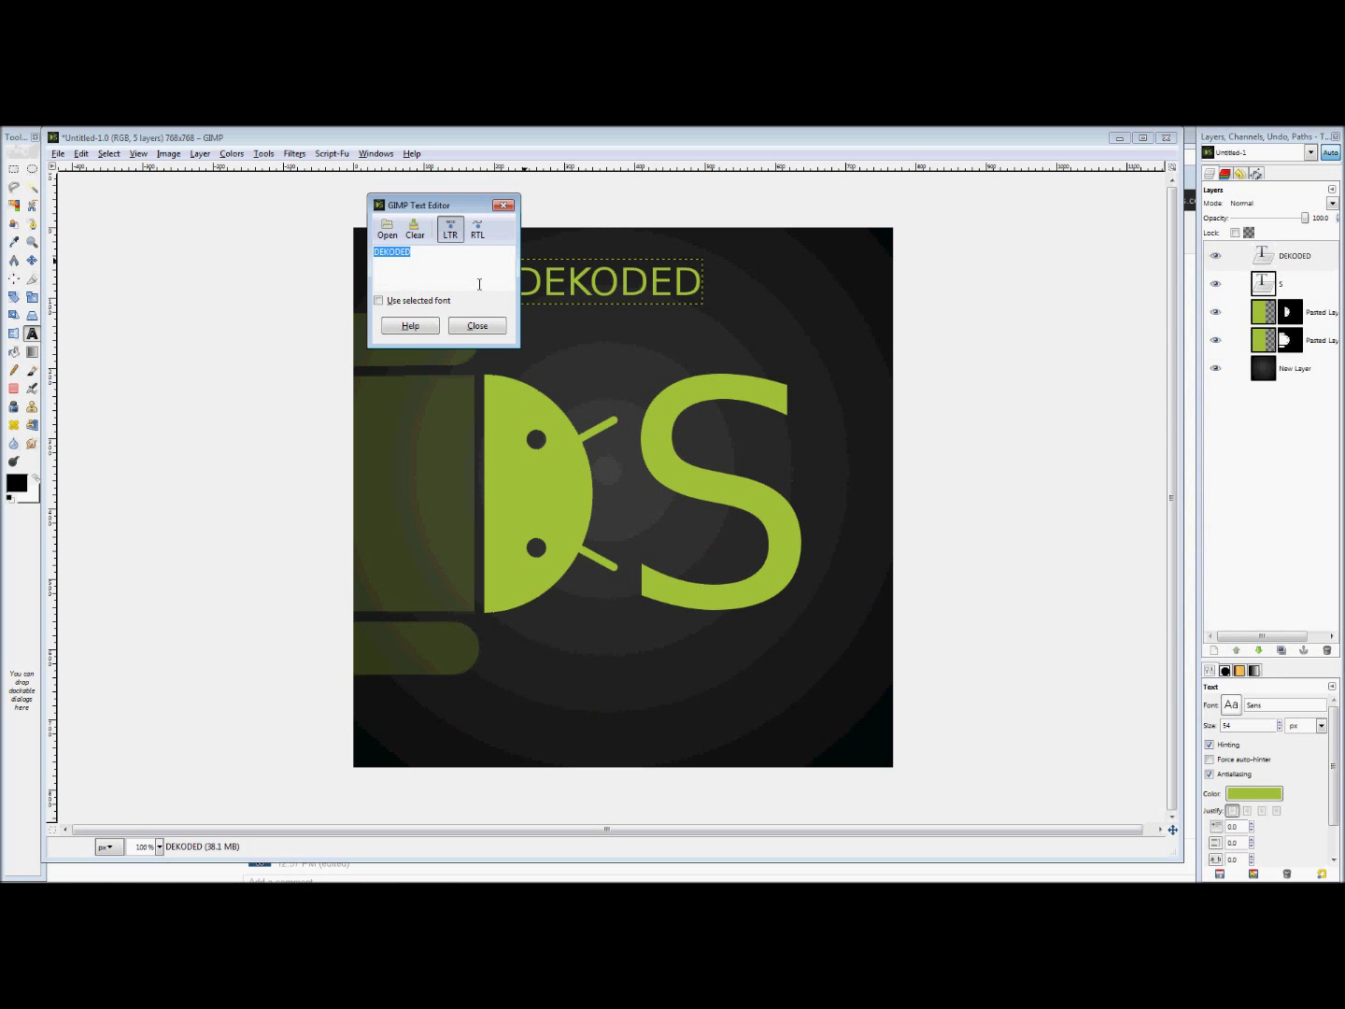
click(1261, 810)
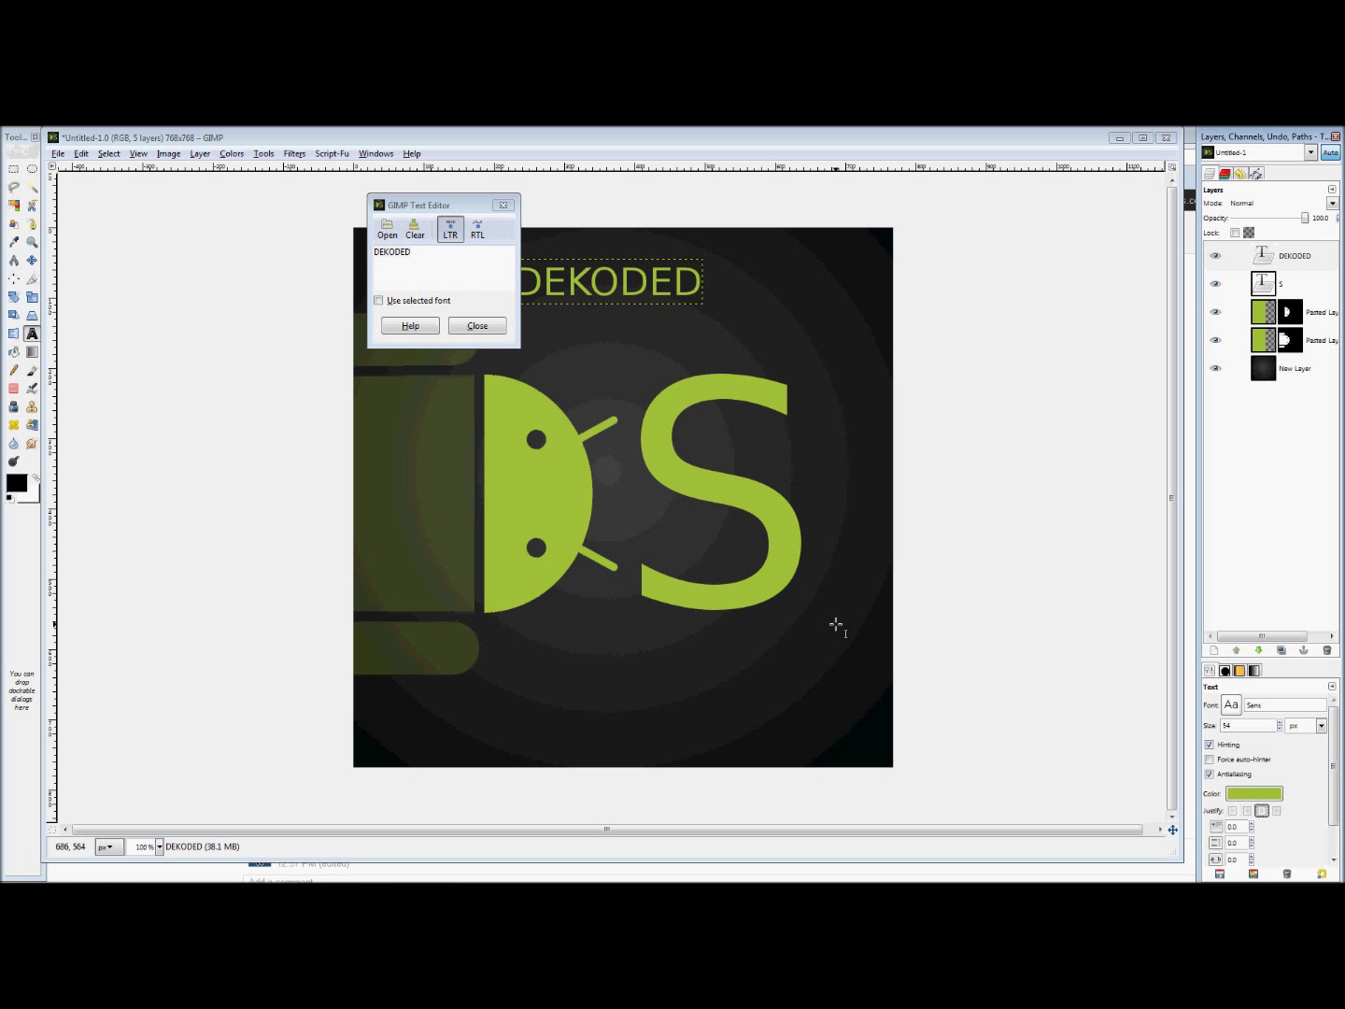
click(477, 325)
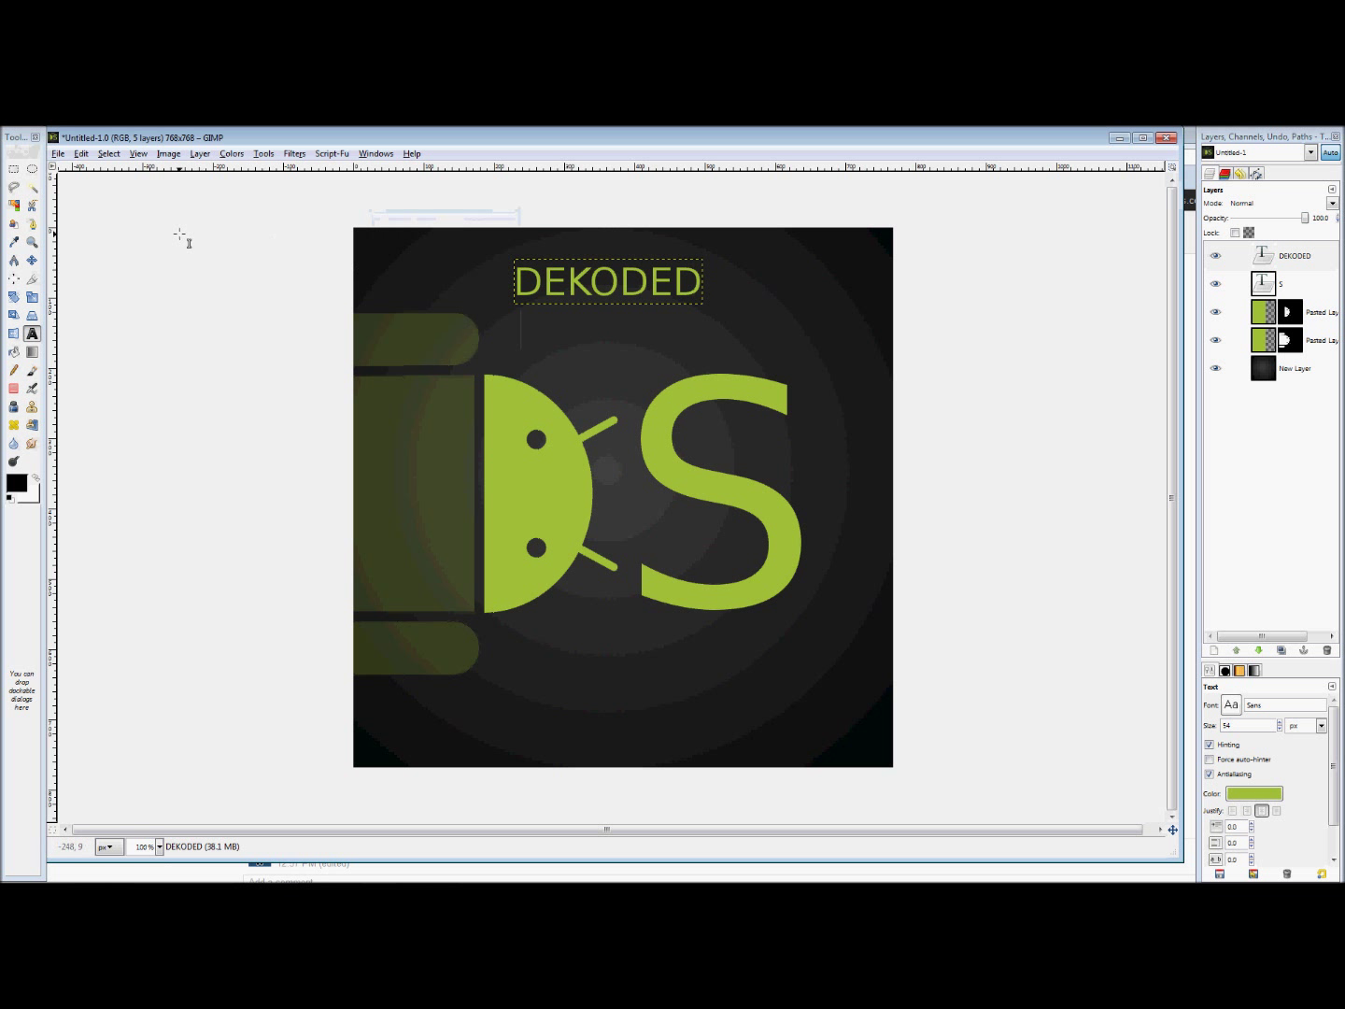
click(32, 260)
drag(569, 288, 592, 290)
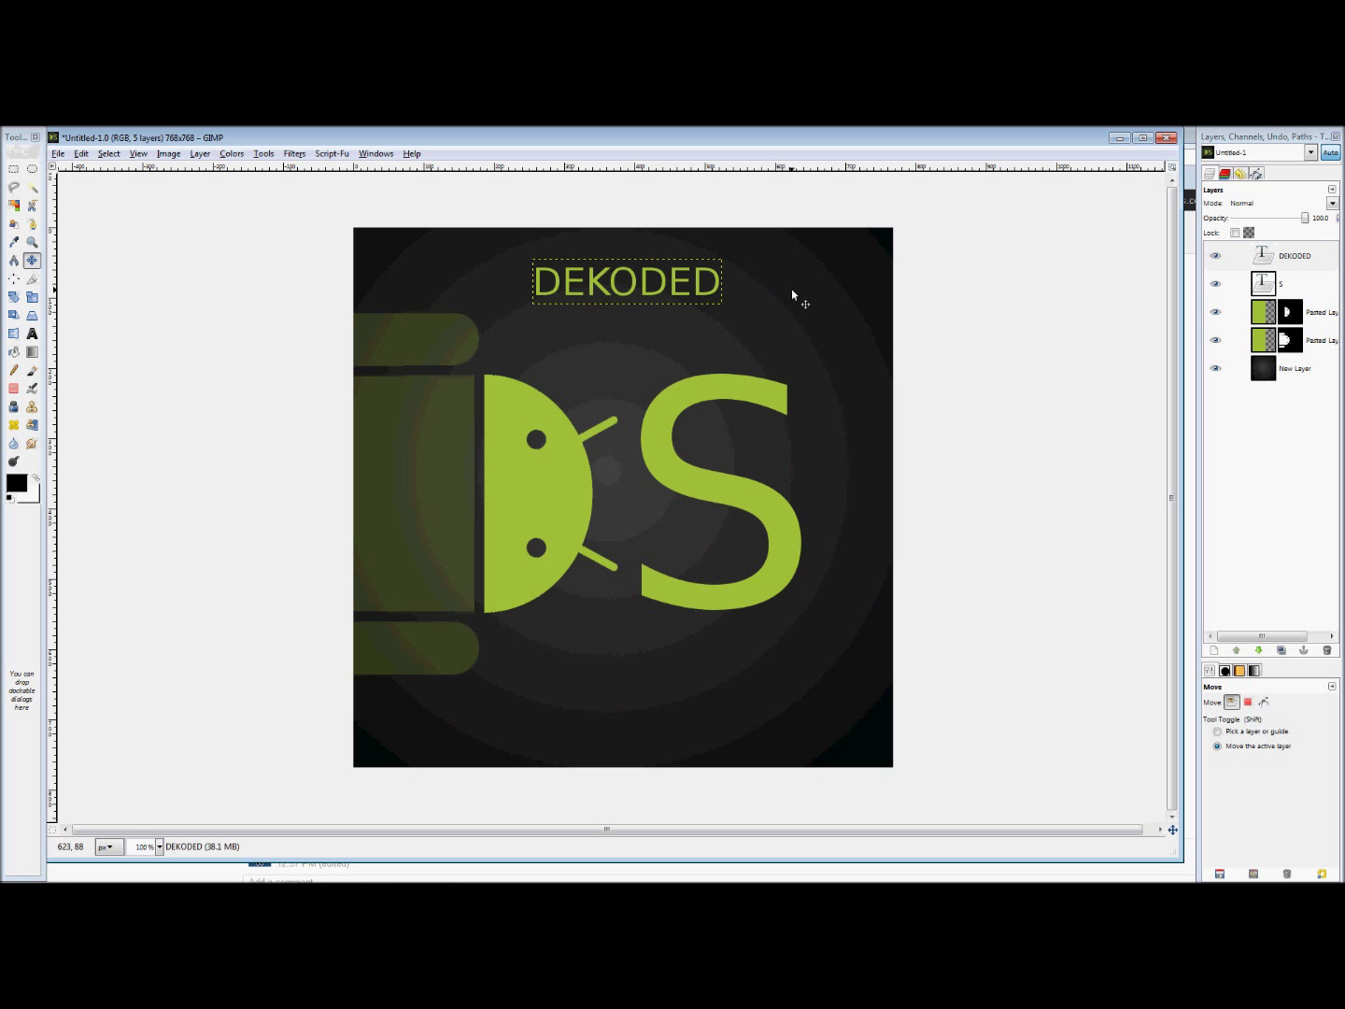
Duplicate the DEKODED layer and move the copy down near the image bottom
right_click(1303, 259)
click(1214, 331)
drag(681, 292, 681, 696)
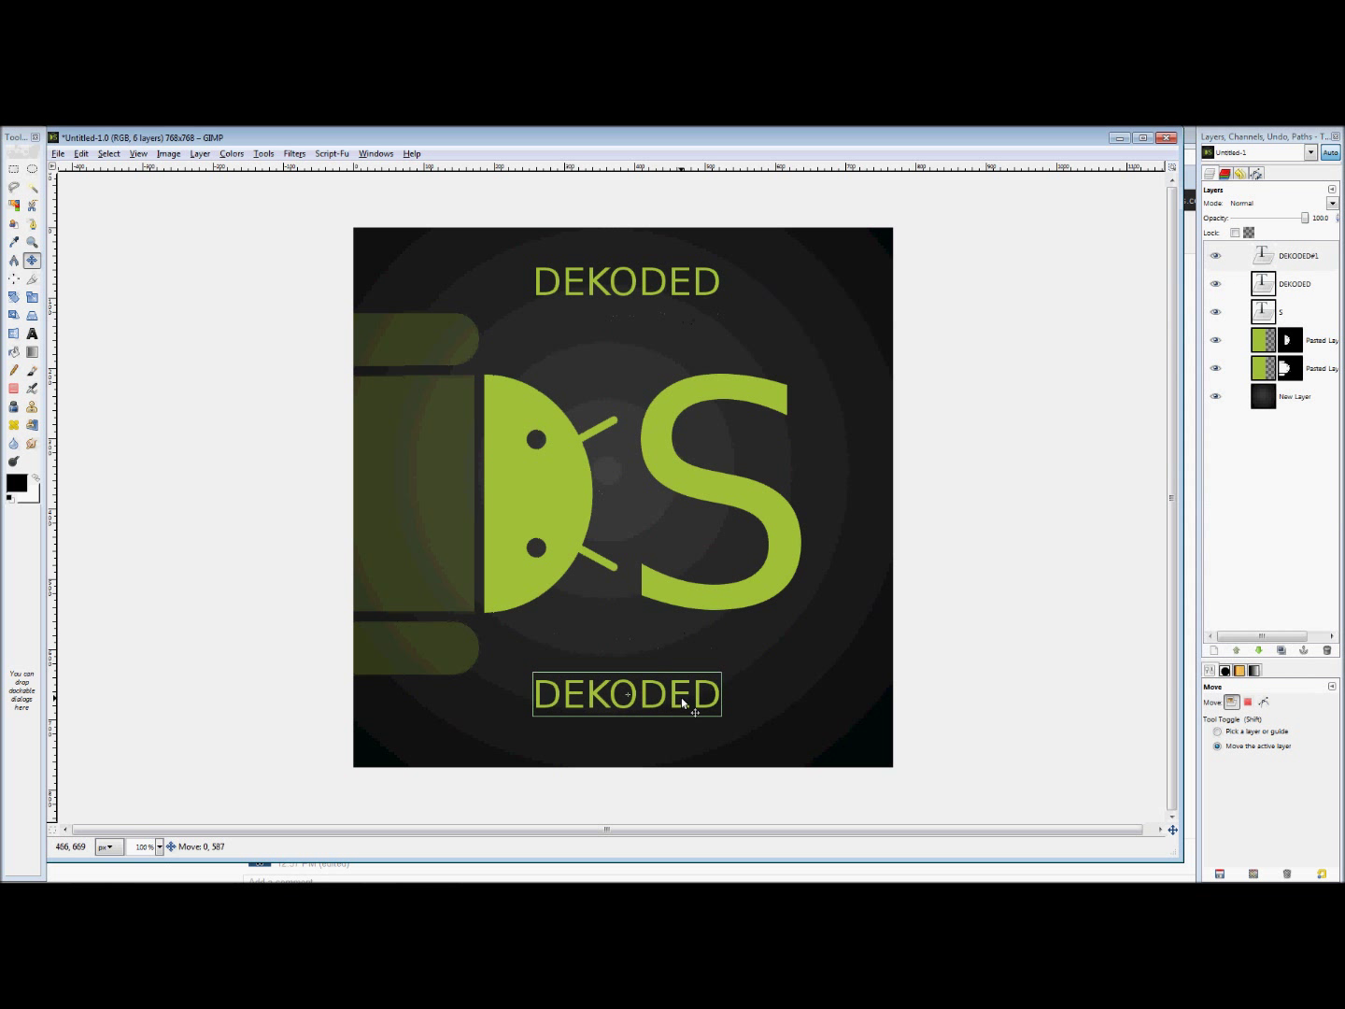
Retype the lower copy as 'Software' and stretch its text box across the full image width
click(32, 334)
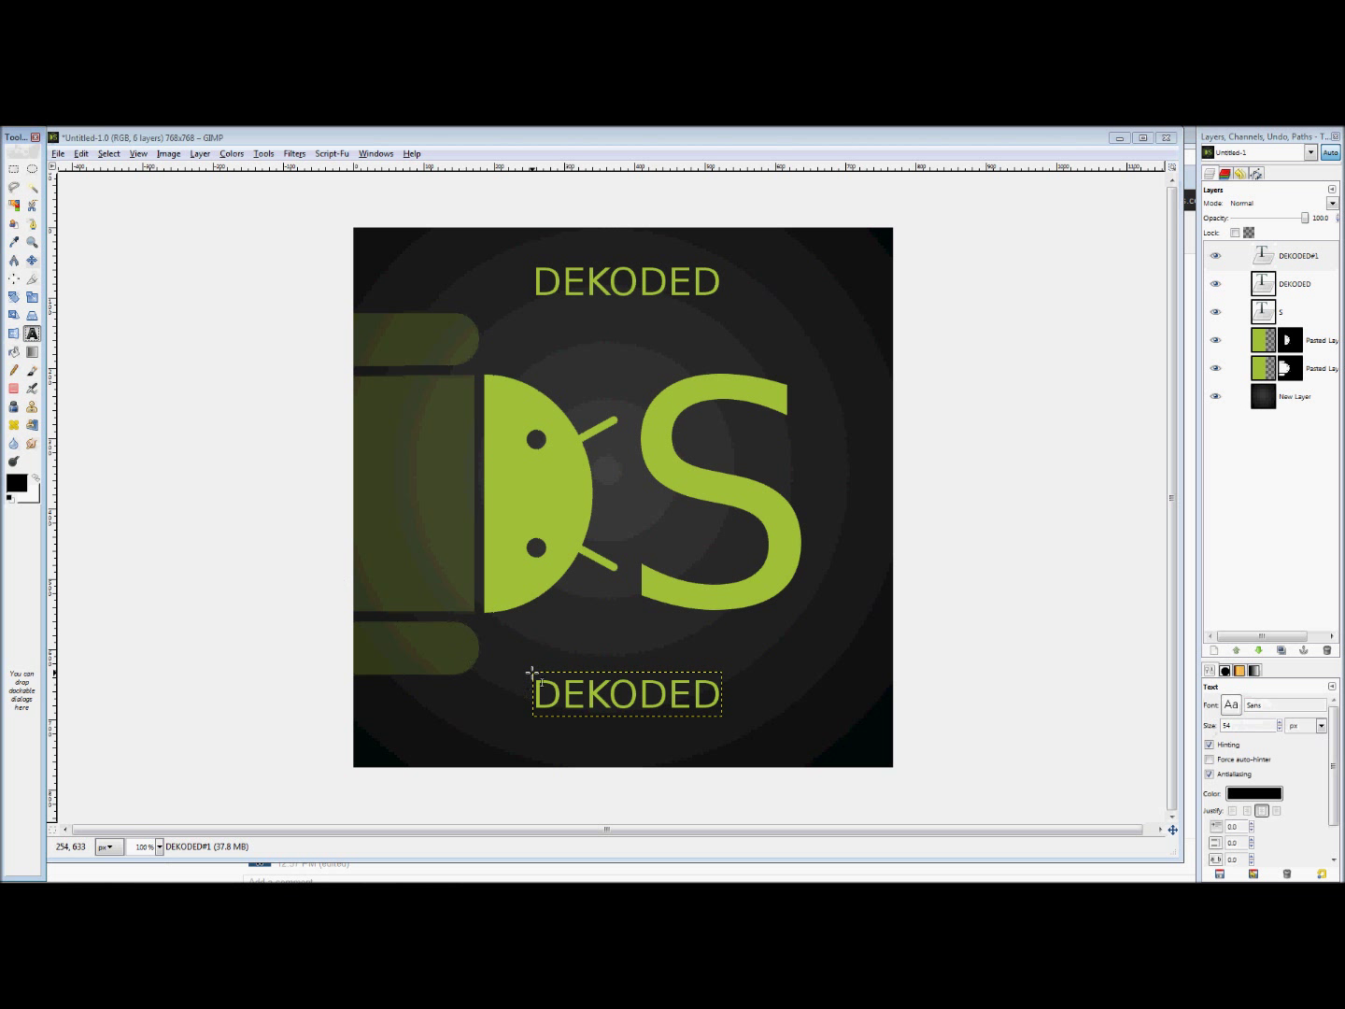
click(624, 710)
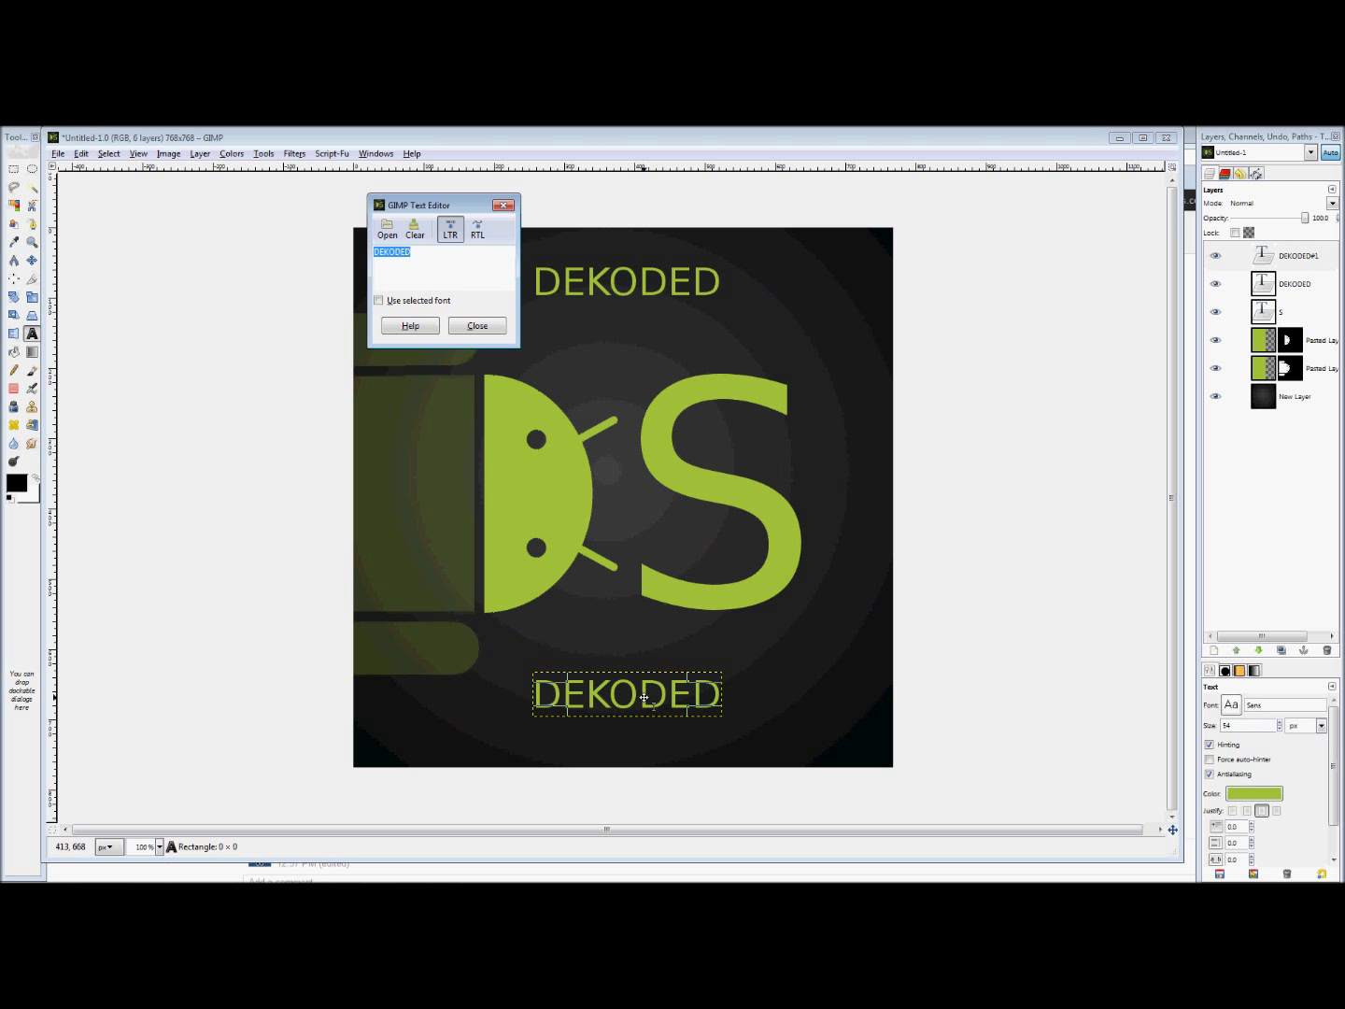
text(Software)
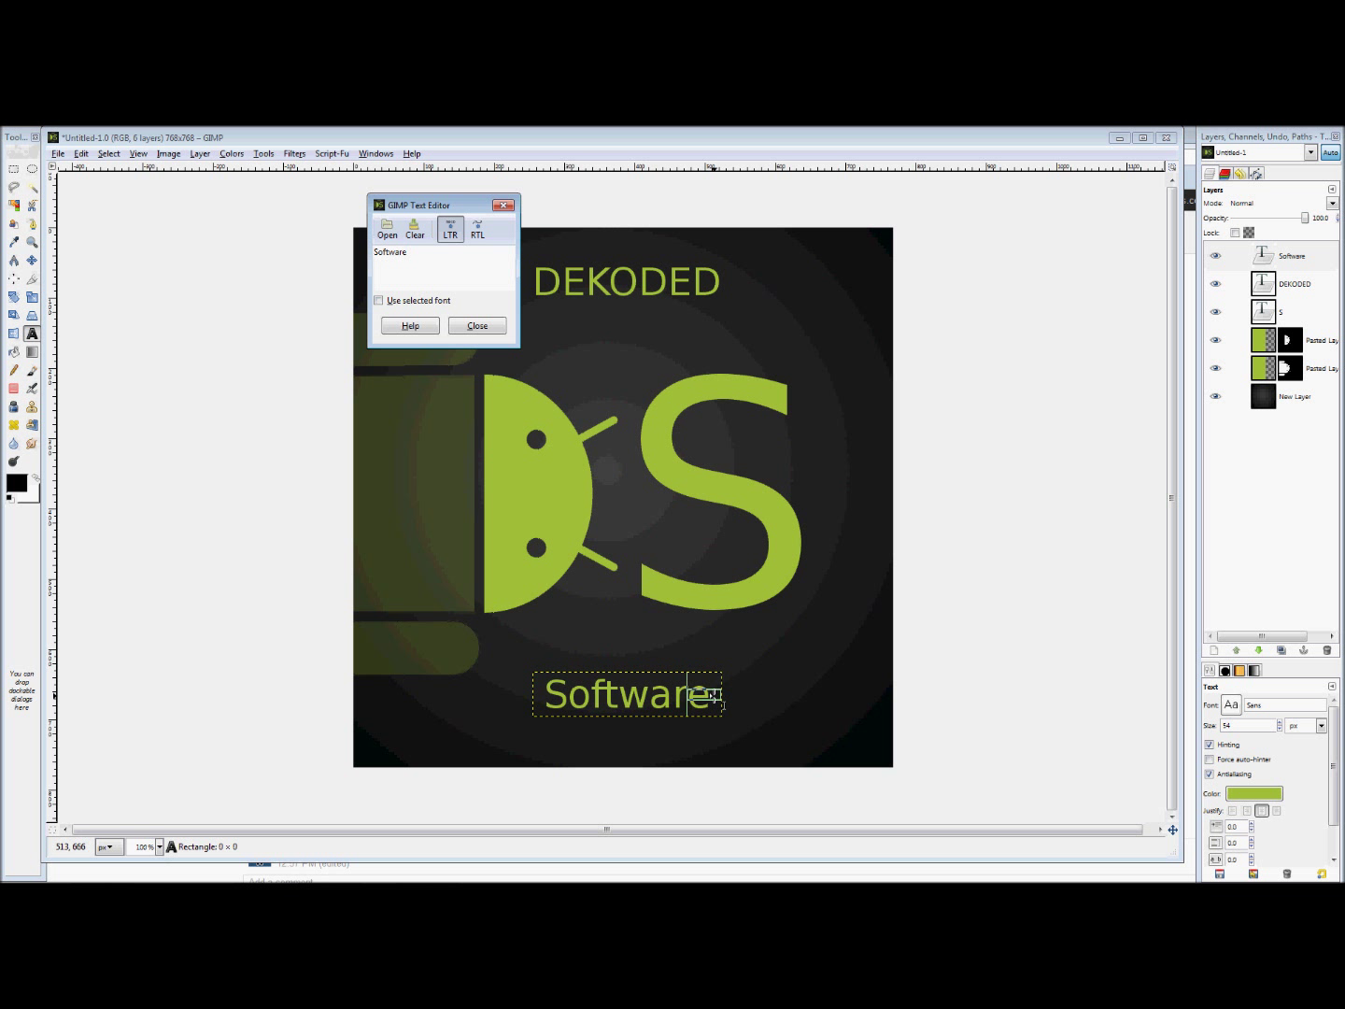
drag(719, 694, 886, 703)
drag(535, 691, 357, 703)
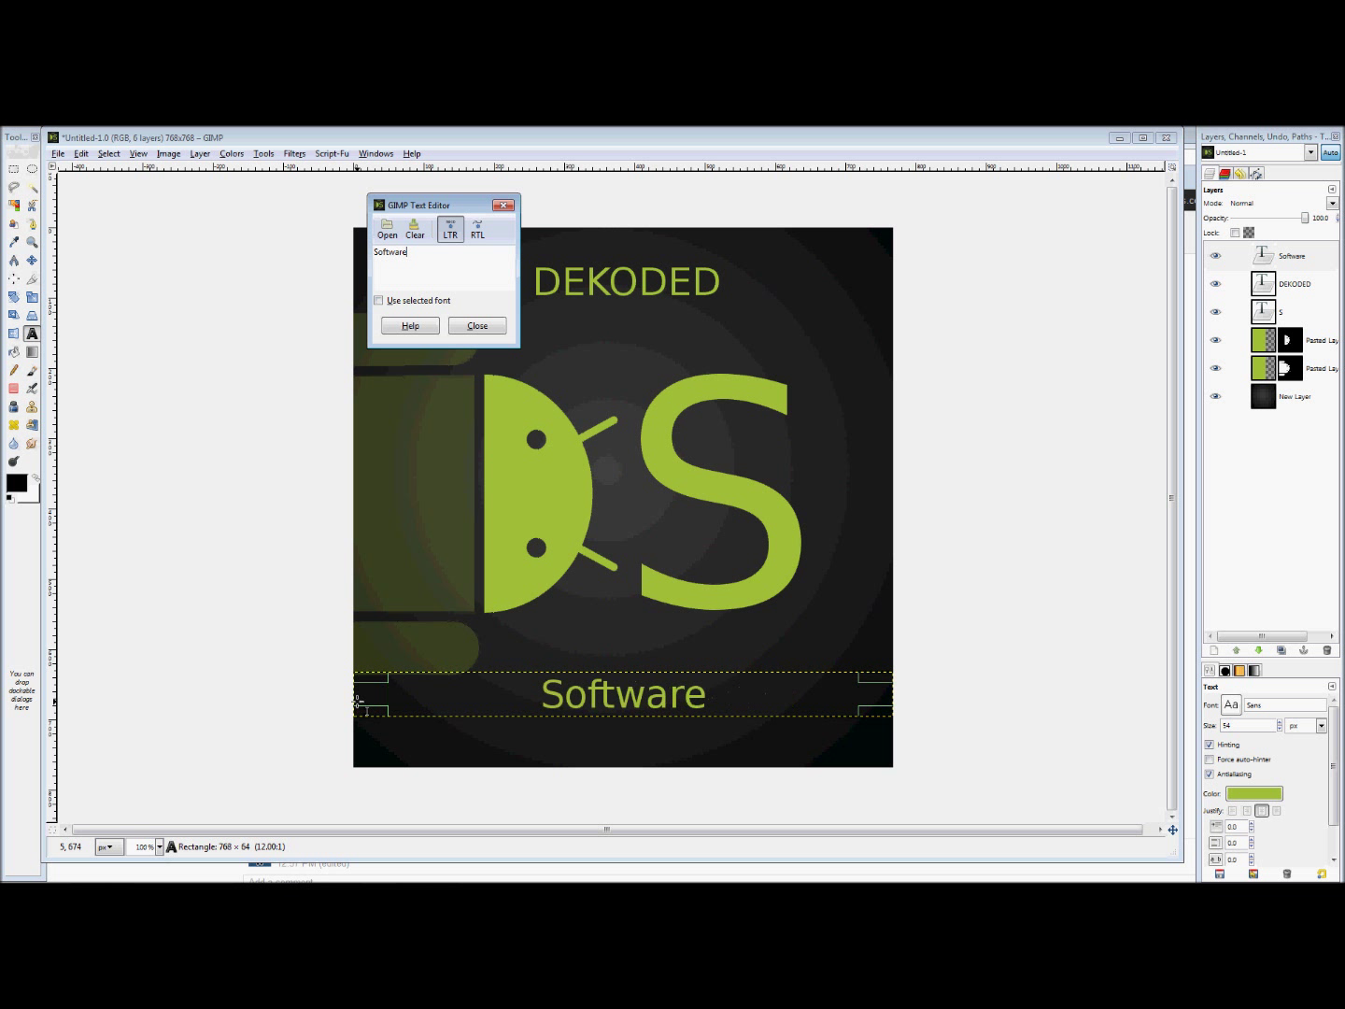
click(477, 325)
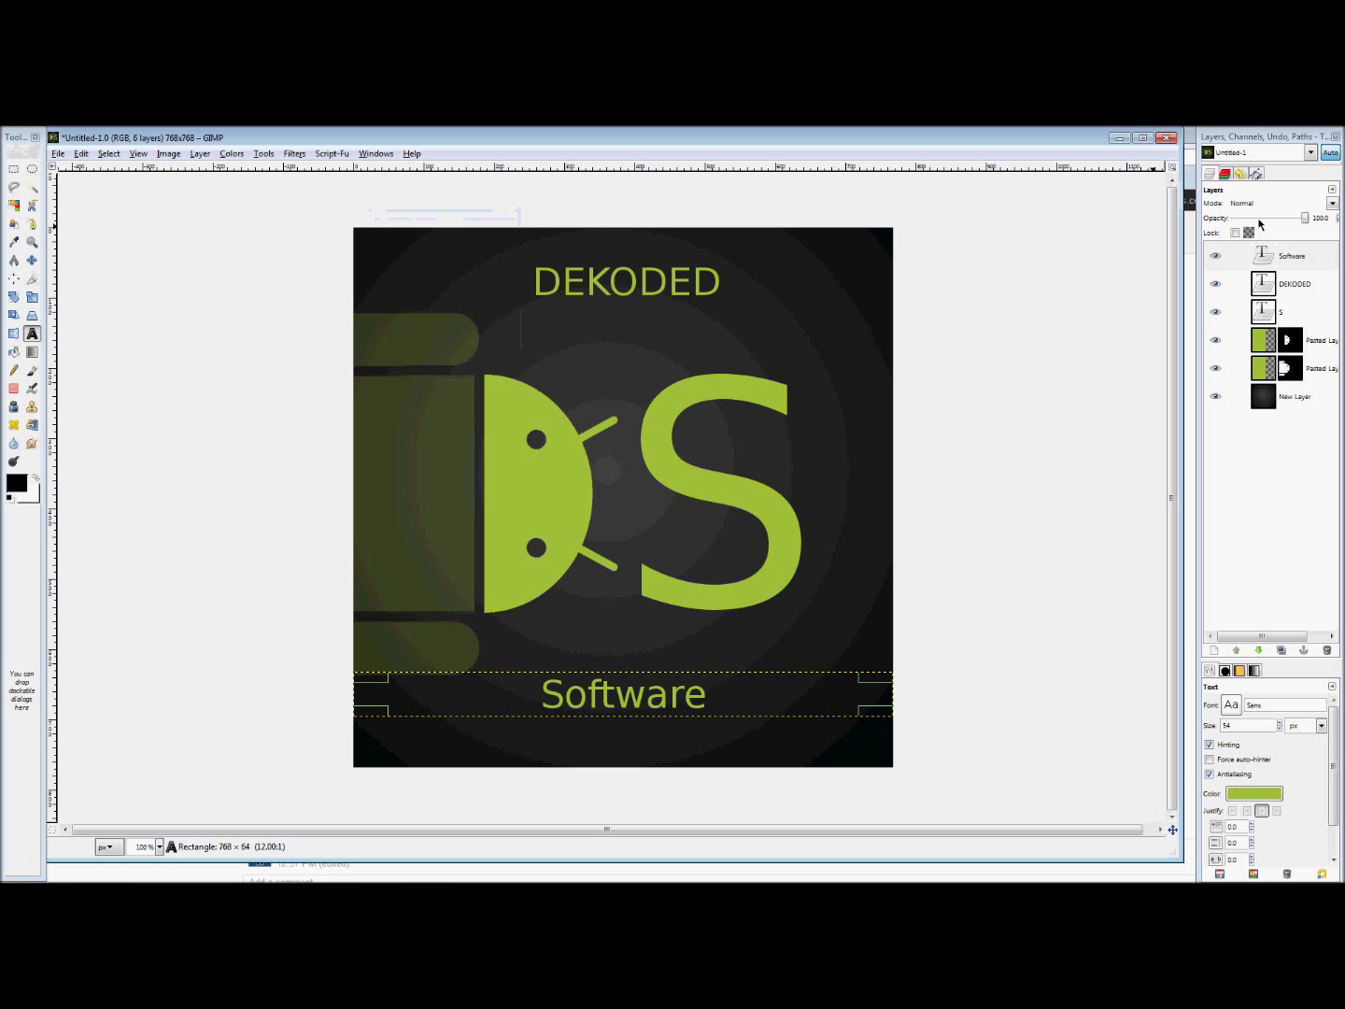
Stretch the DEKODED text box to both canvas edges so the word sits centred
click(1294, 283)
drag(705, 283, 871, 292)
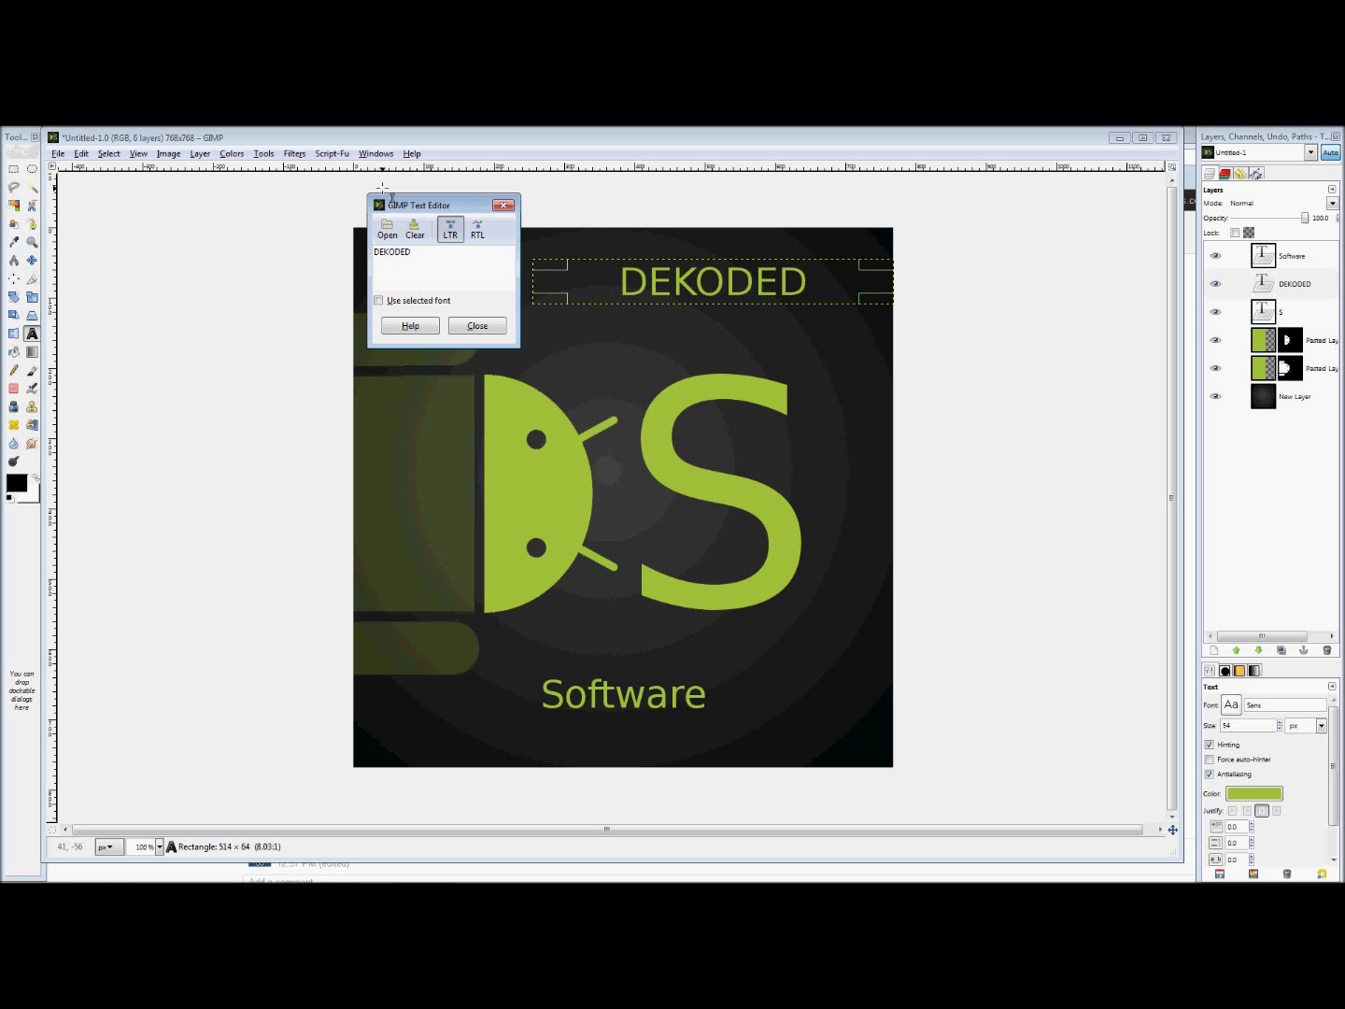
drag(430, 208, 202, 224)
drag(535, 281, 361, 285)
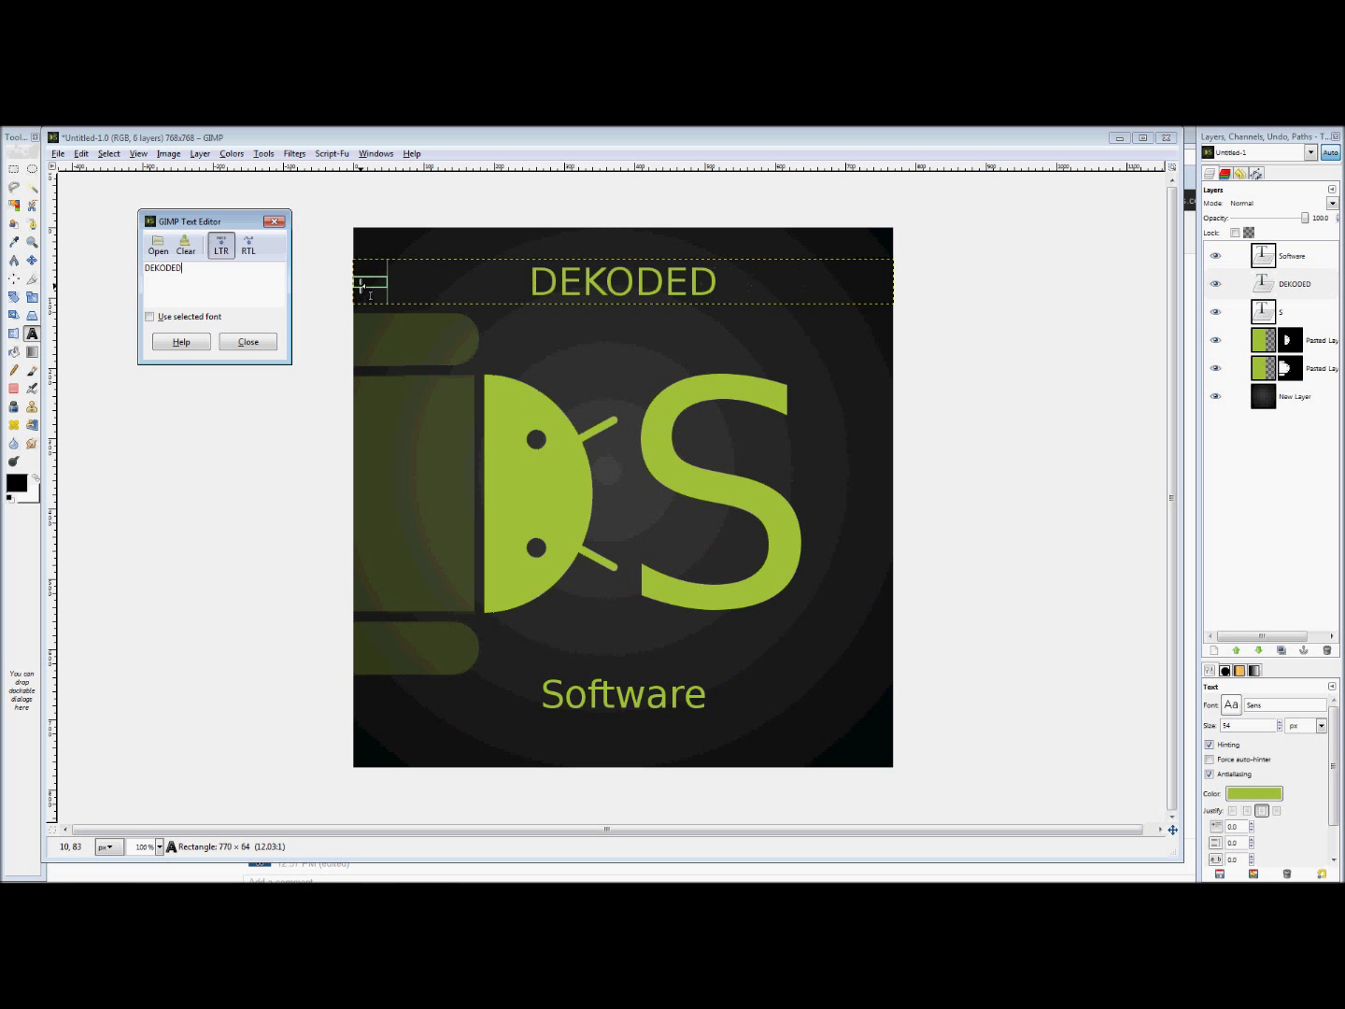
click(249, 342)
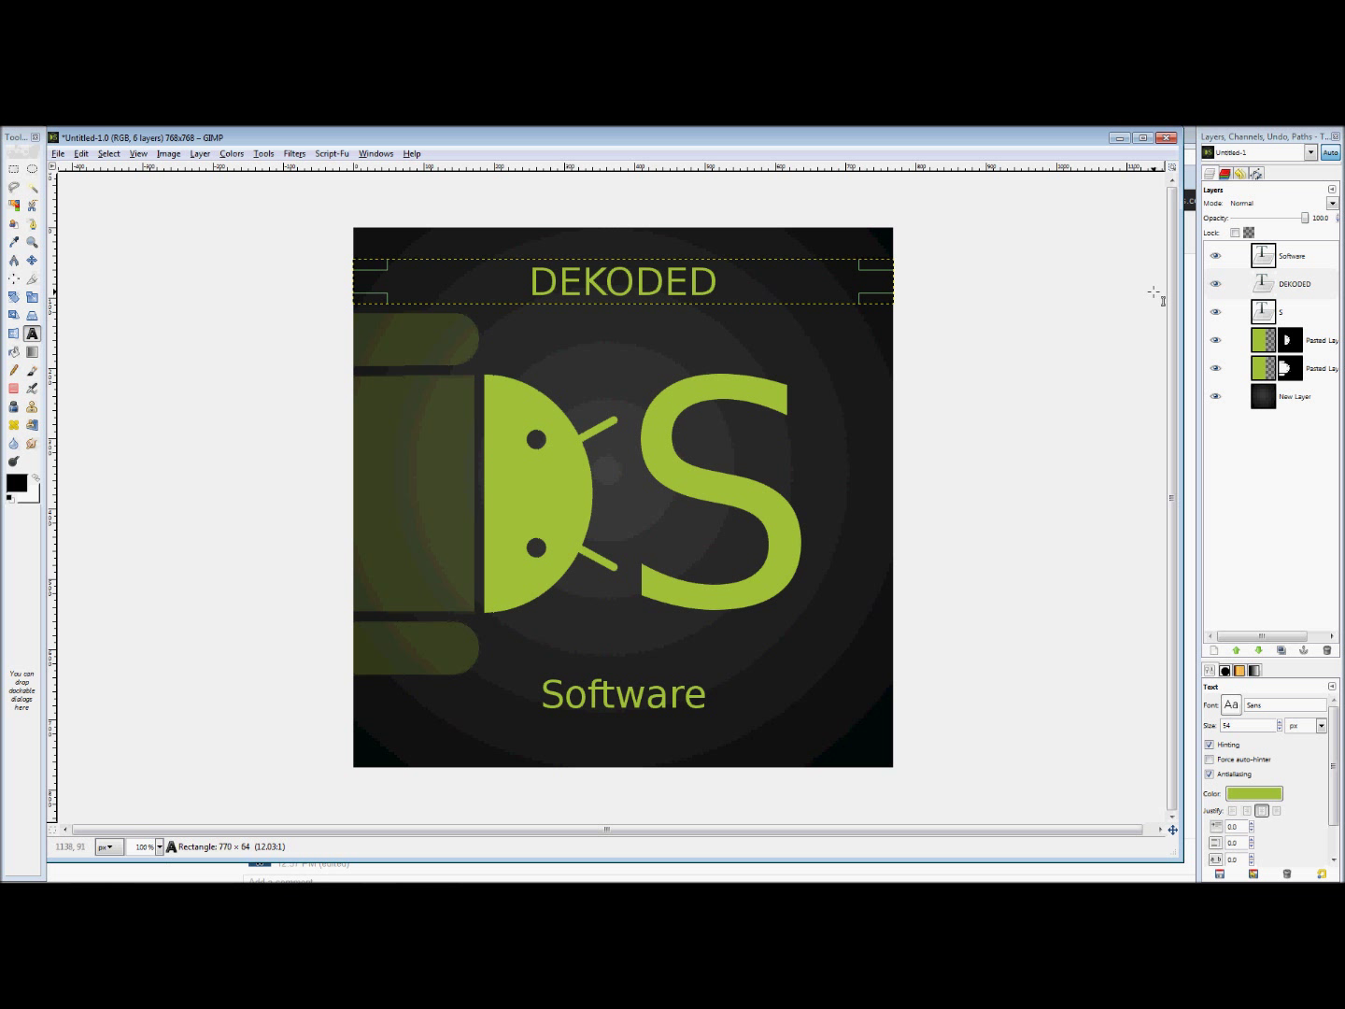
click(1281, 405)
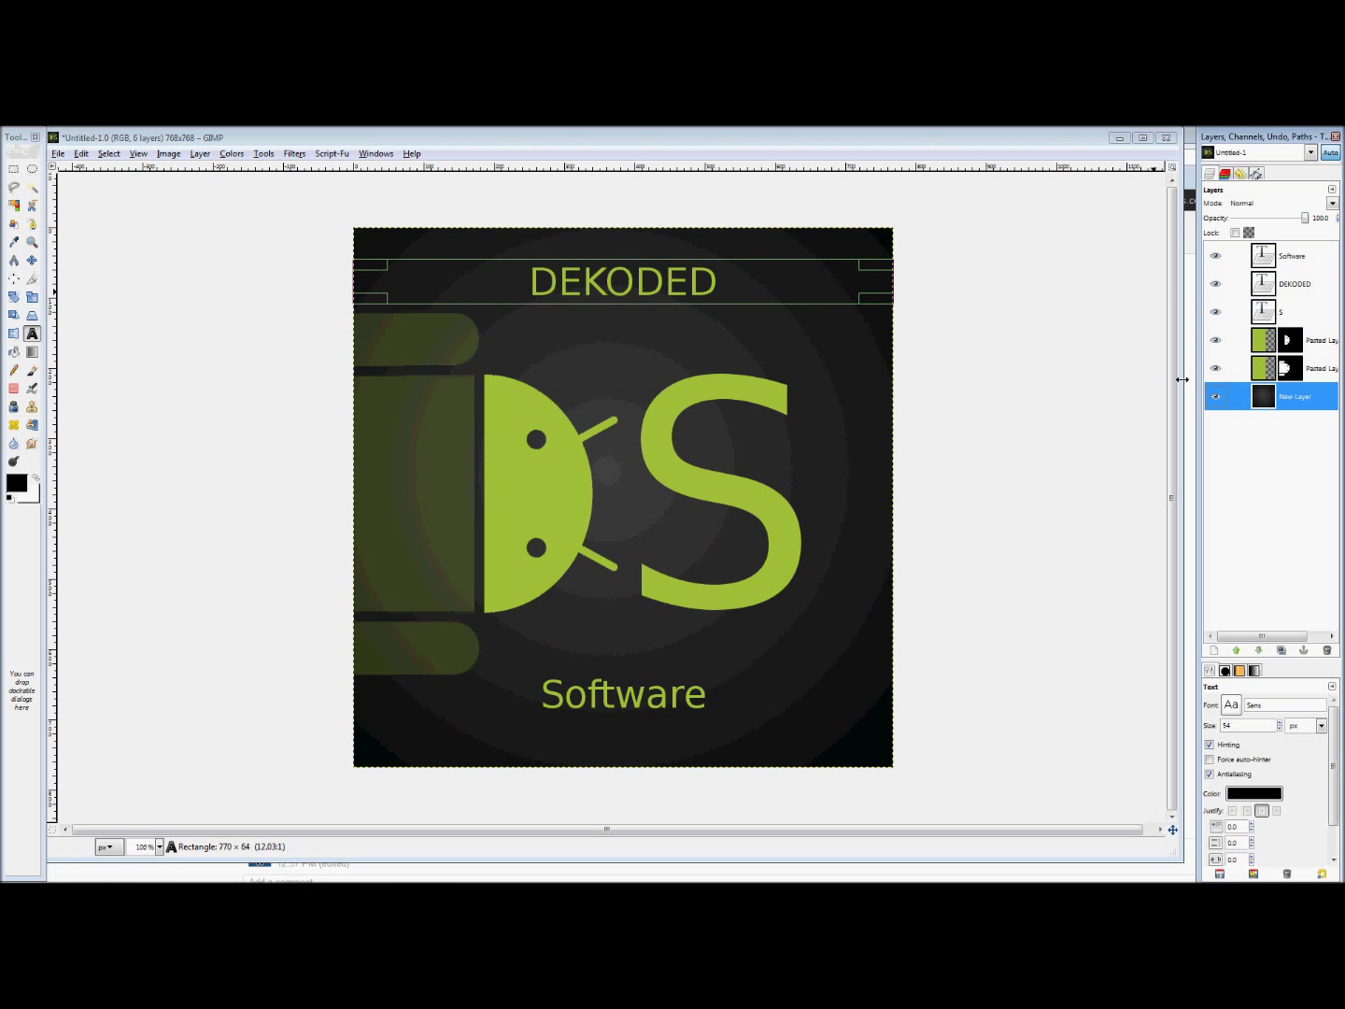